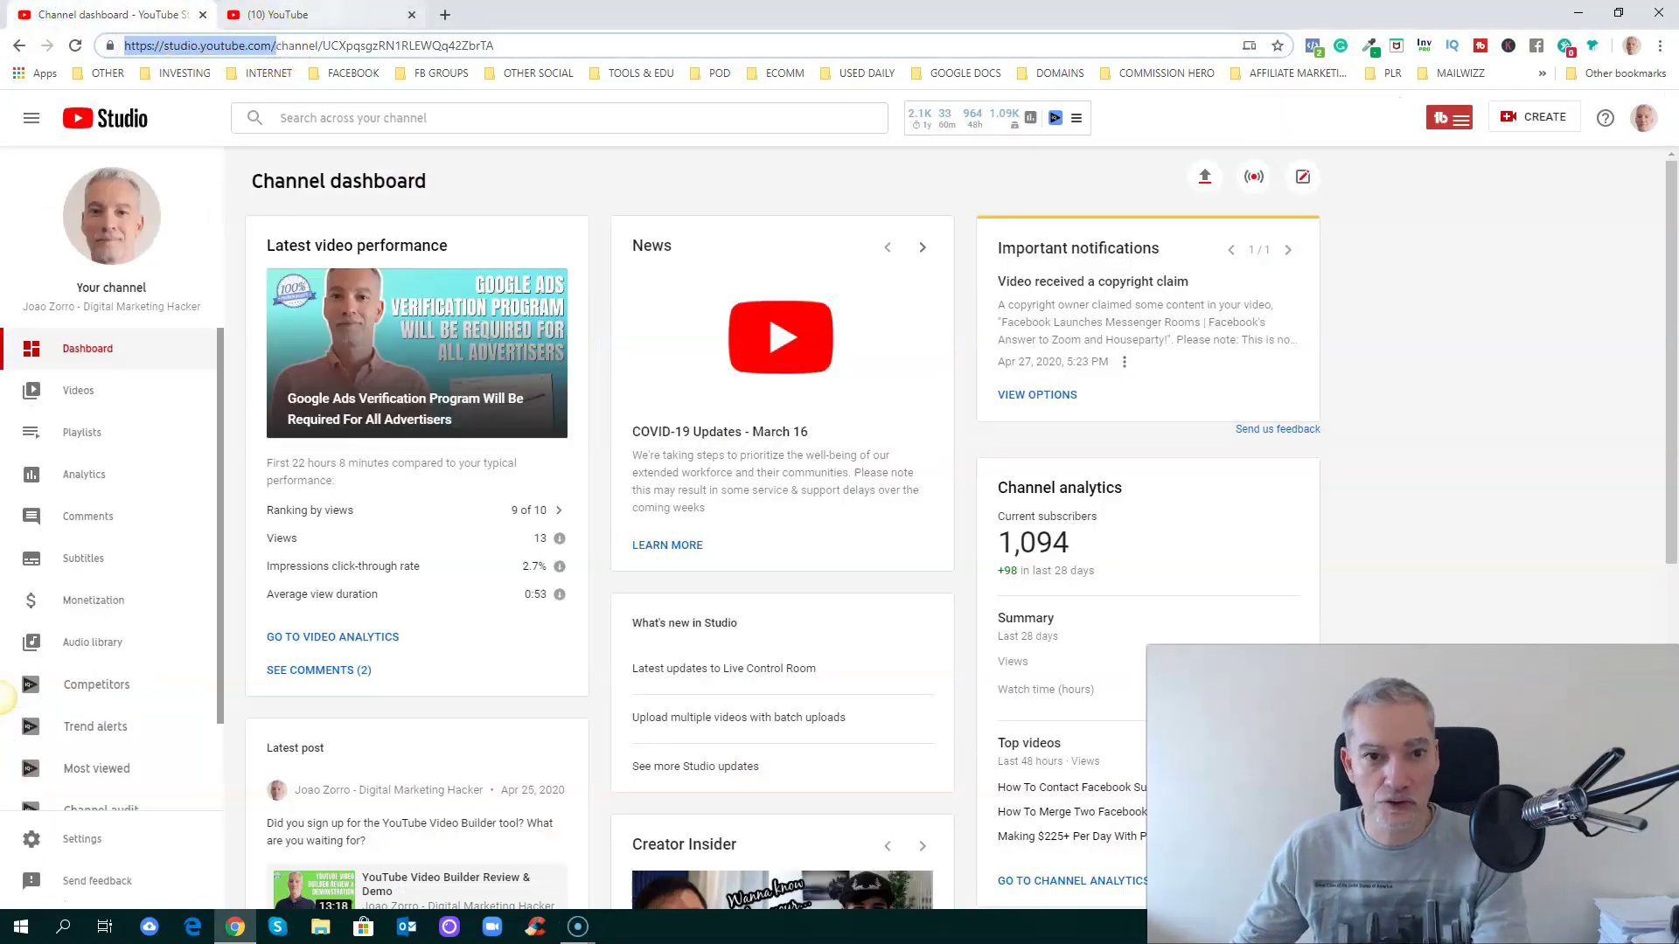
Load studio.youtube.com in a new browser tab.
left_click(445, 14)
type("https://studio.youtube.com/")
key("Return")
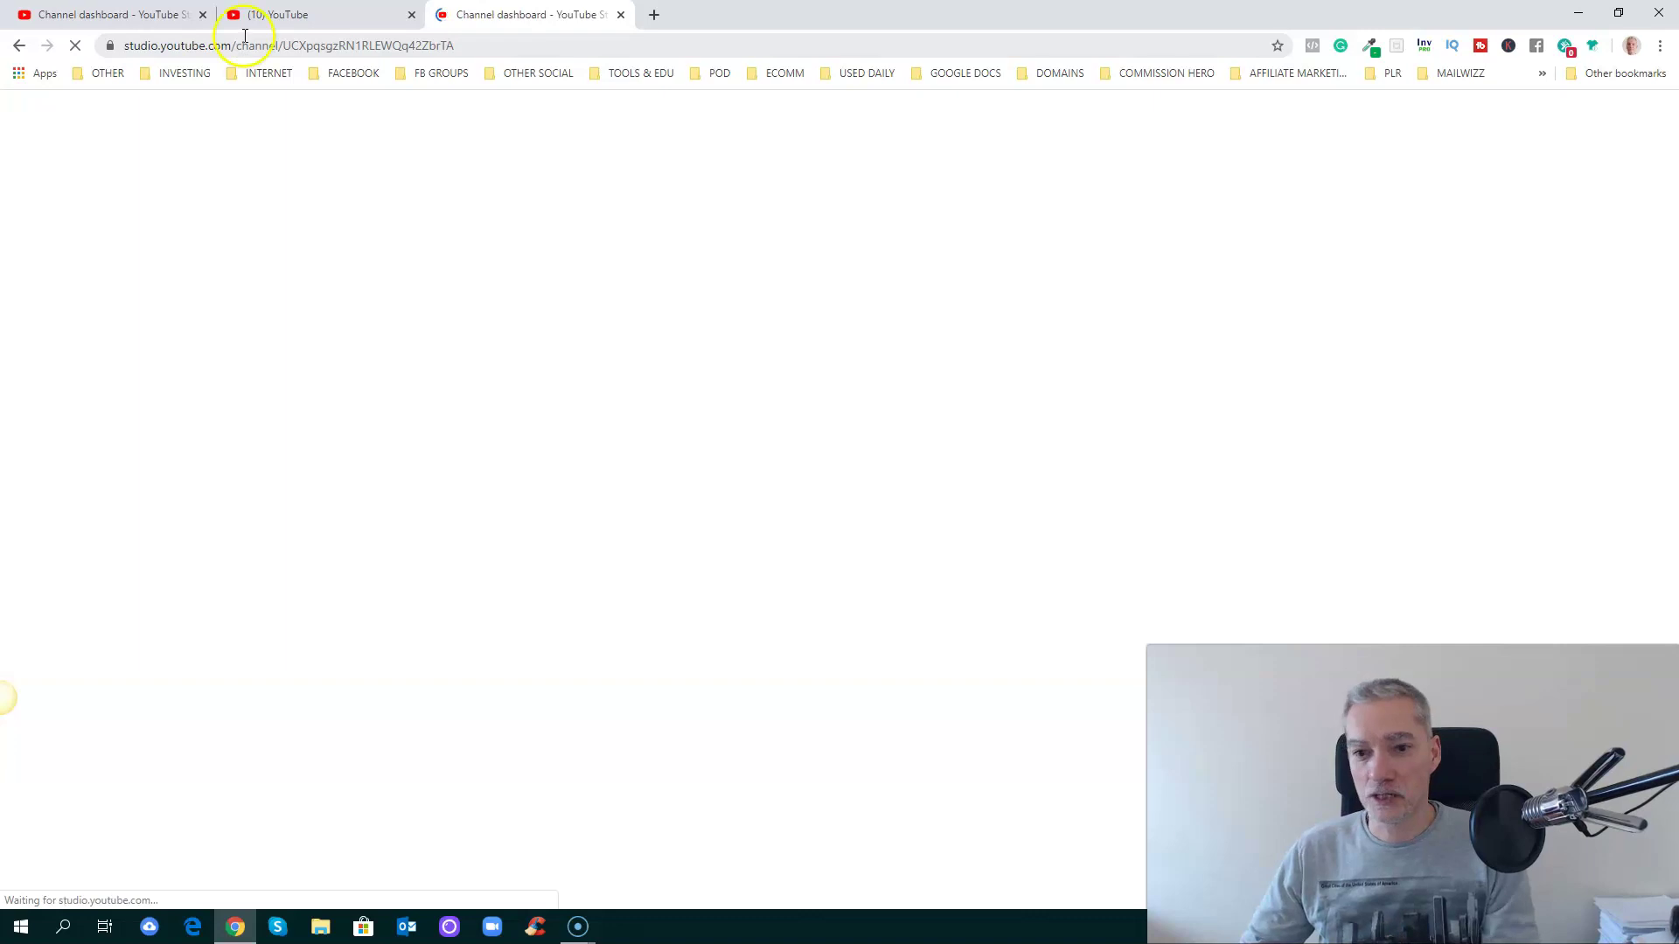
Switch to the YouTube home page and open YouTube Studio from the account options.
left_click(316, 14)
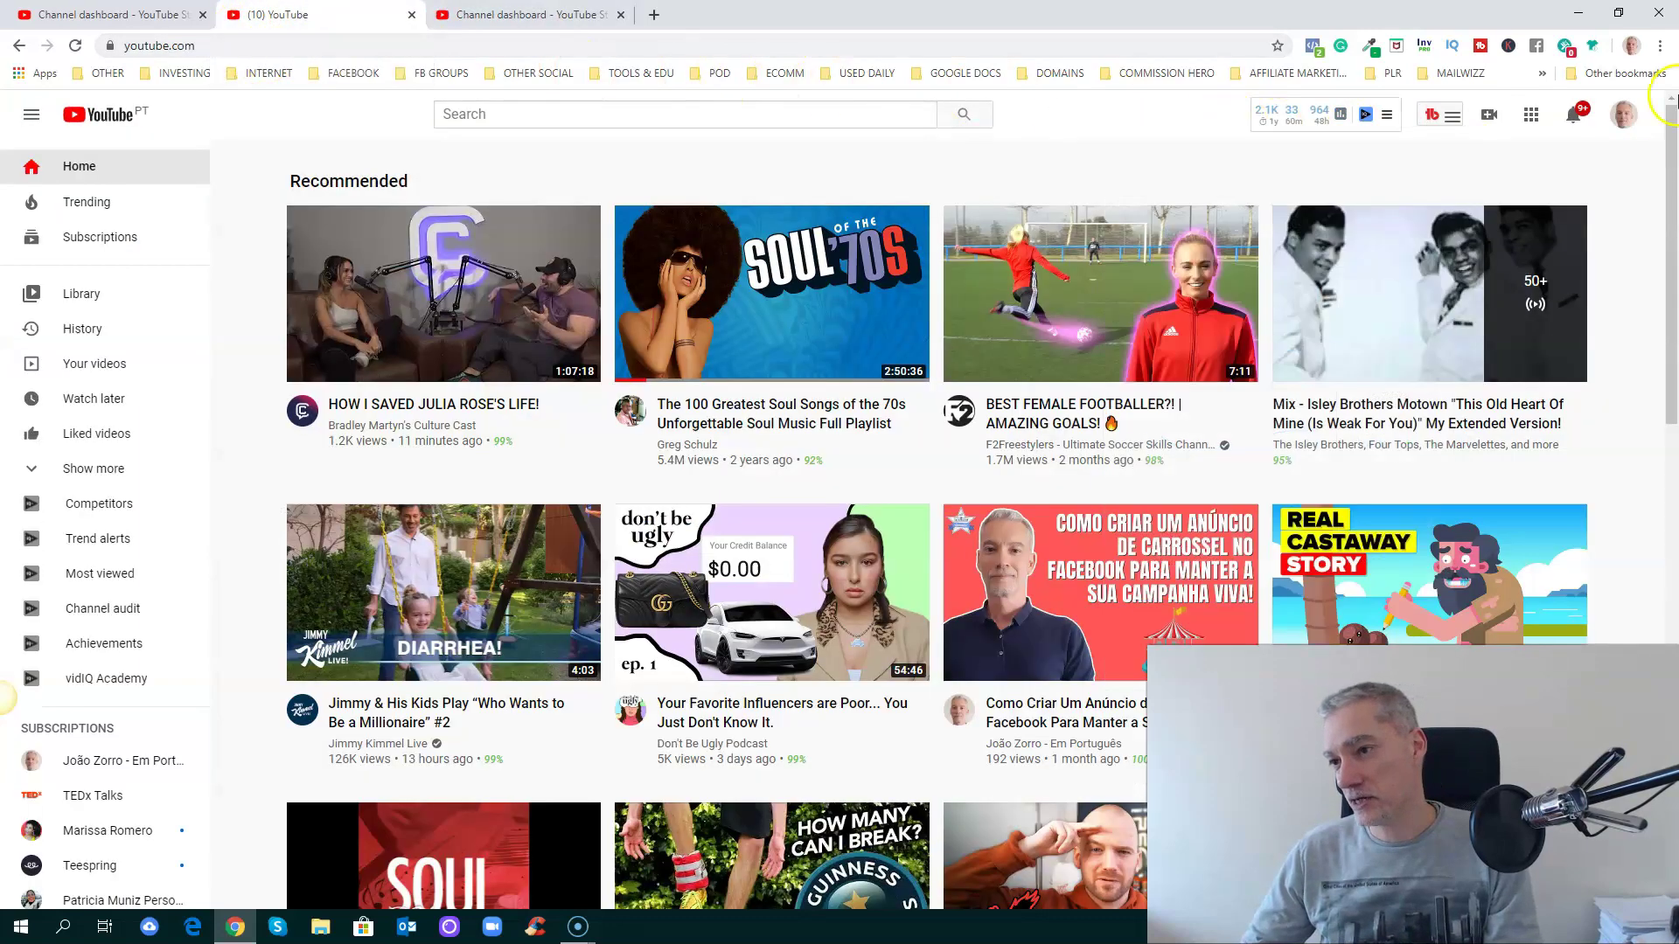
left_click(1624, 128)
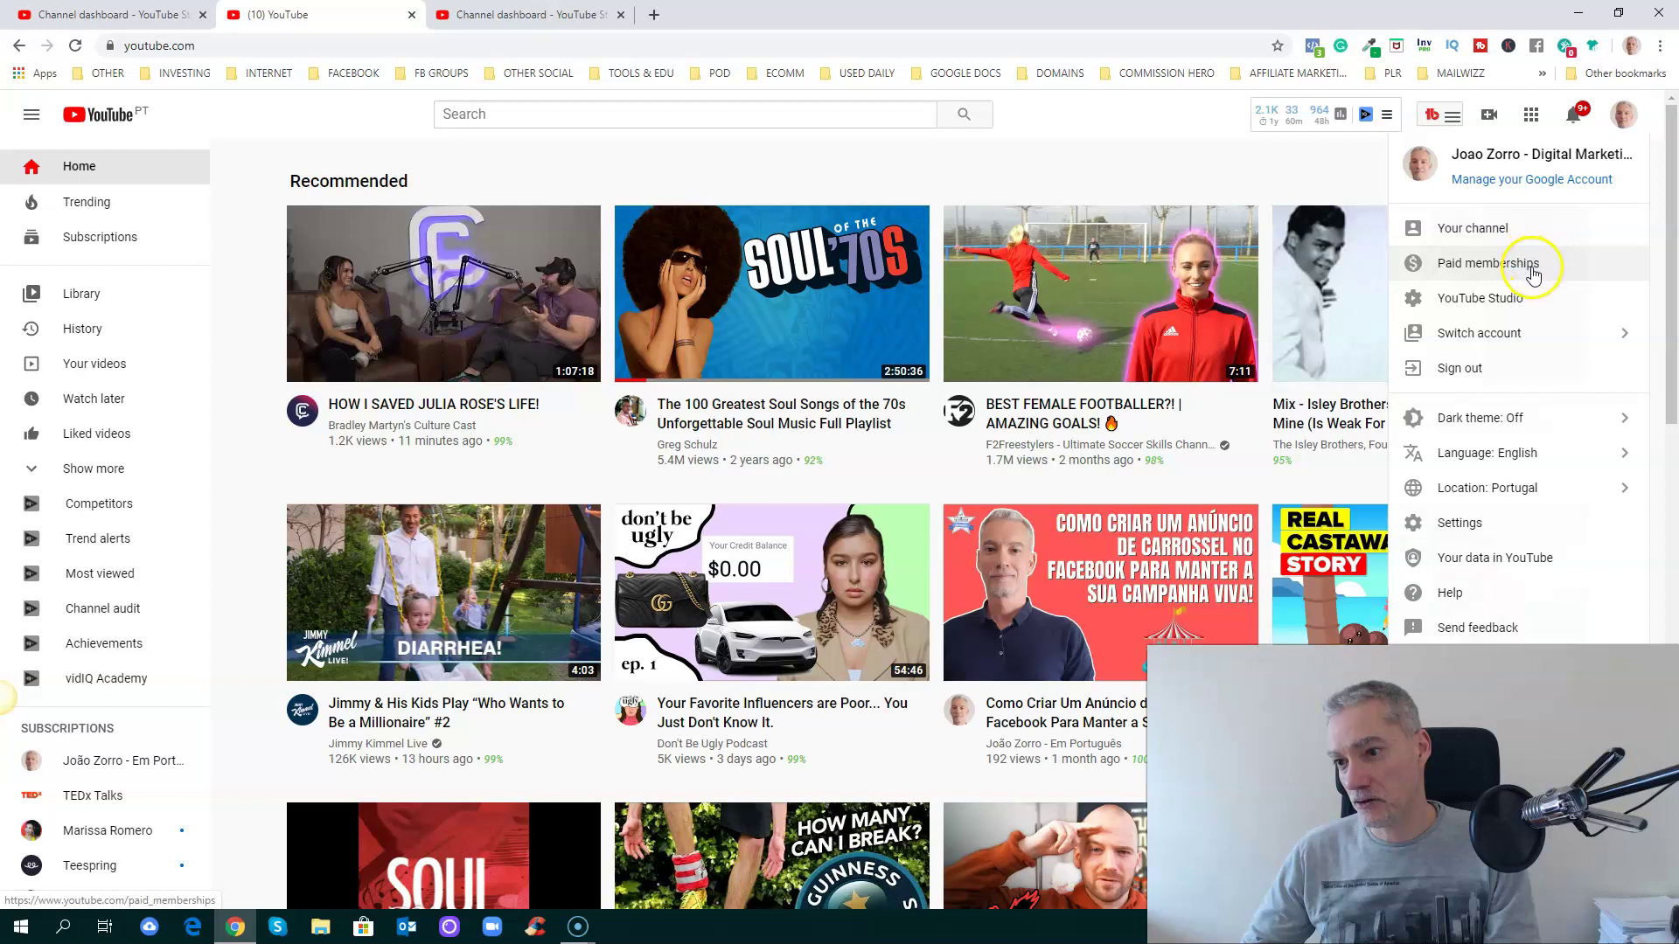
left_click(1490, 308)
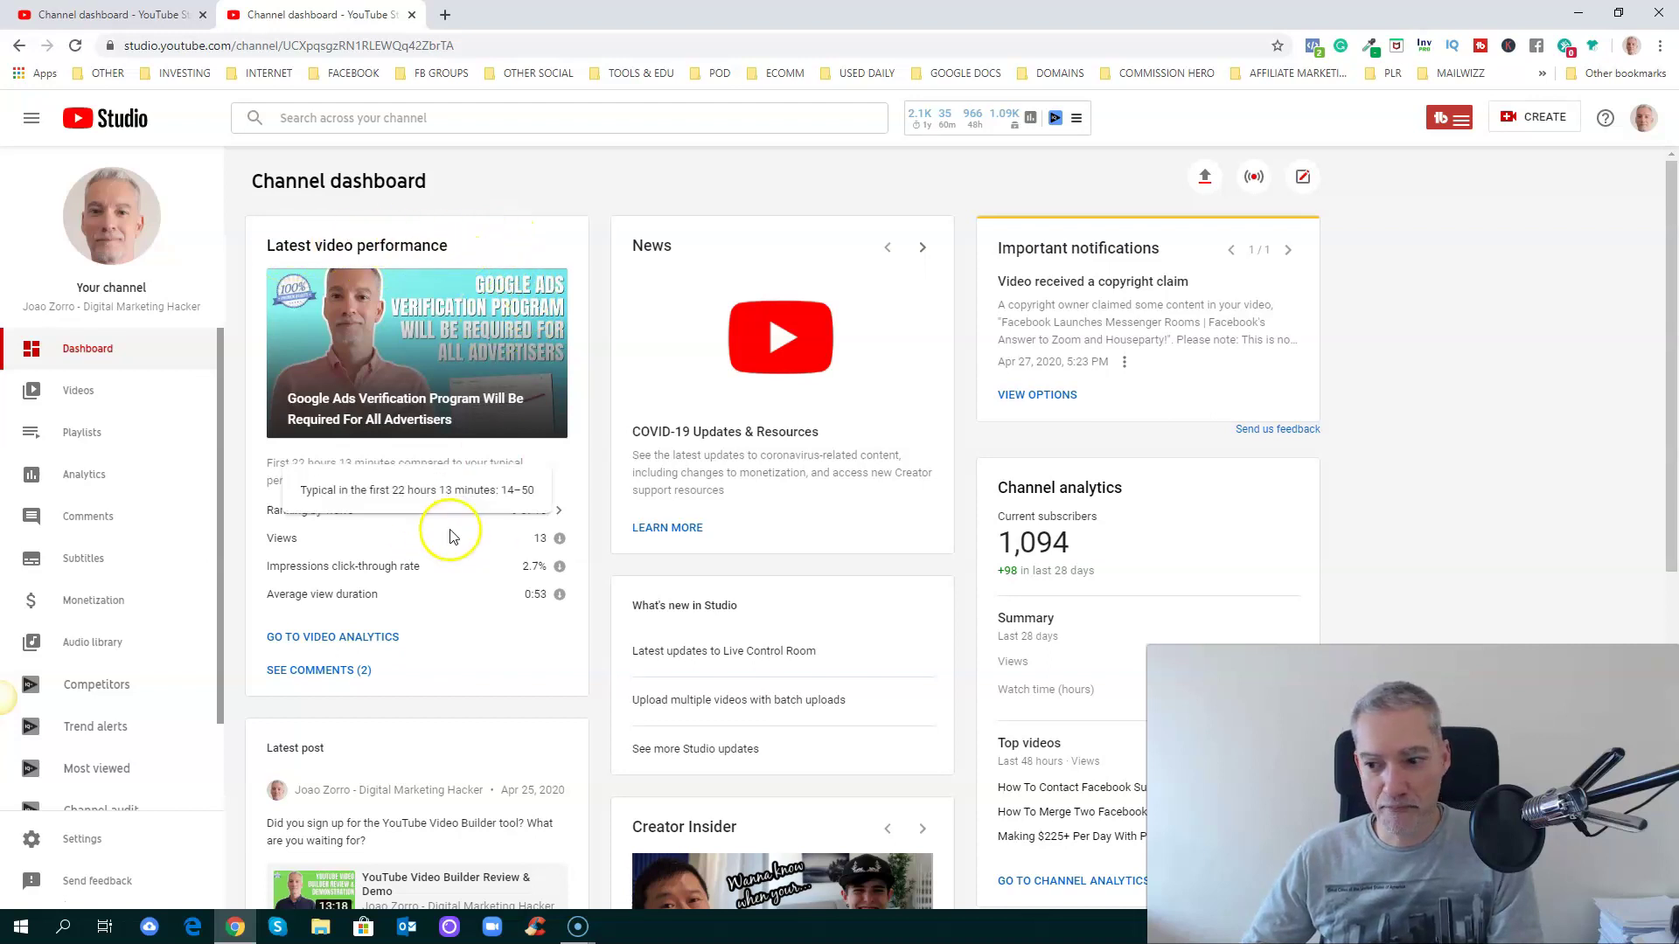
Examine the latest video's performance figures and the explanations for views, impressions click-through rate and average view duration.
mouse_move(411, 518)
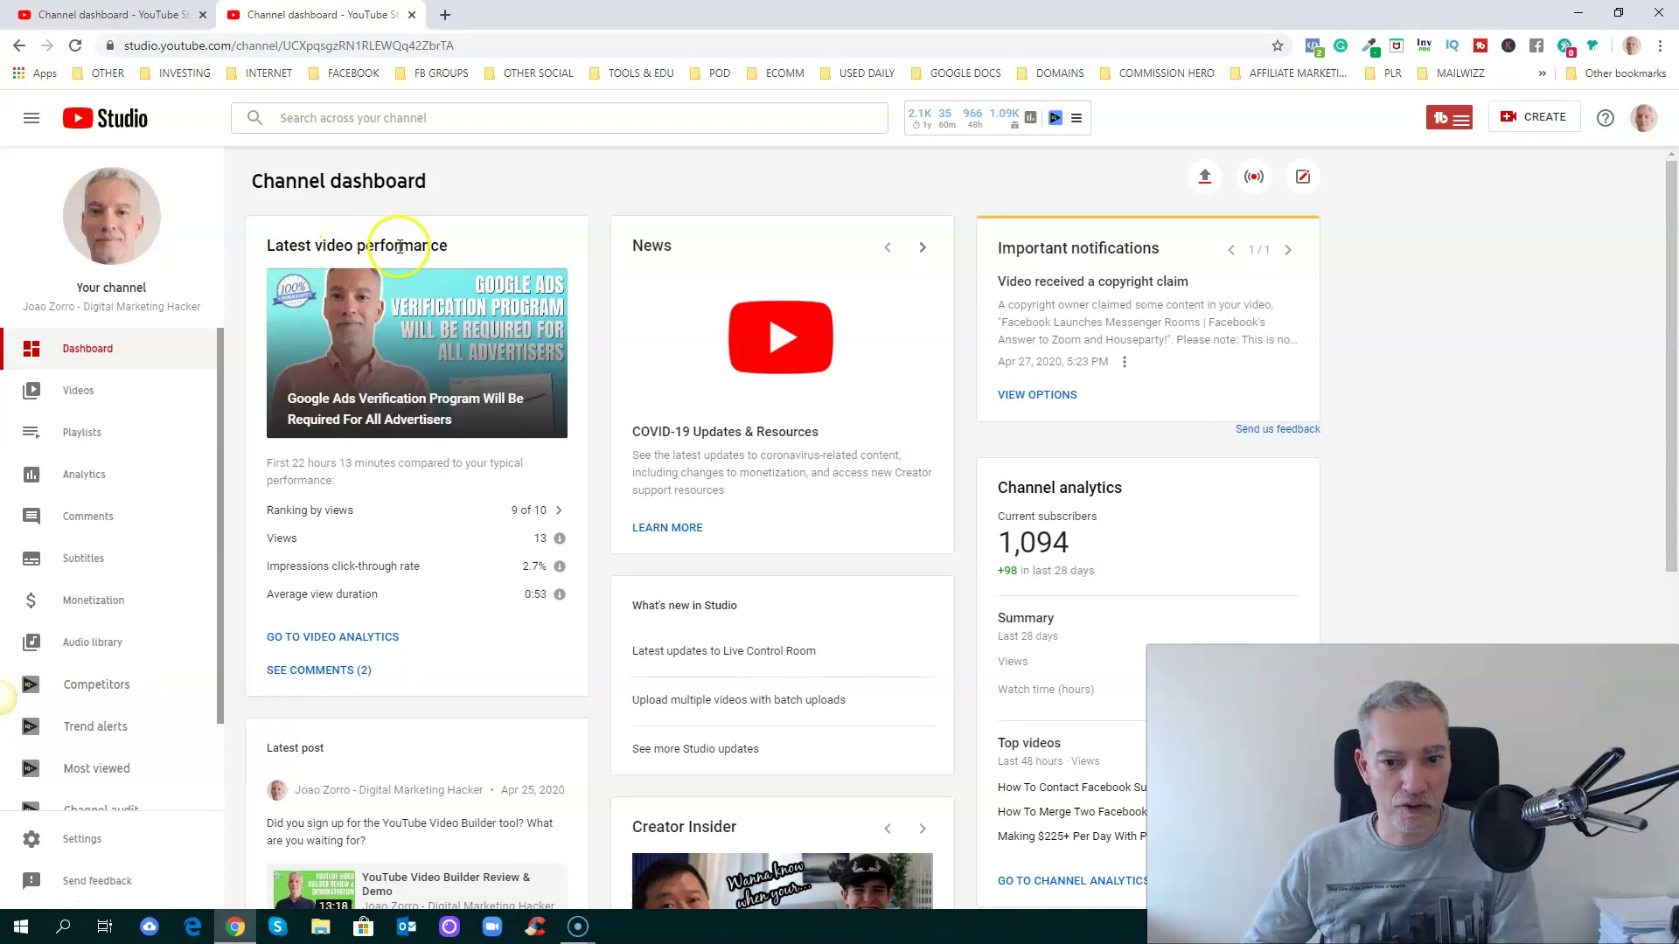
mouse_move(567, 540)
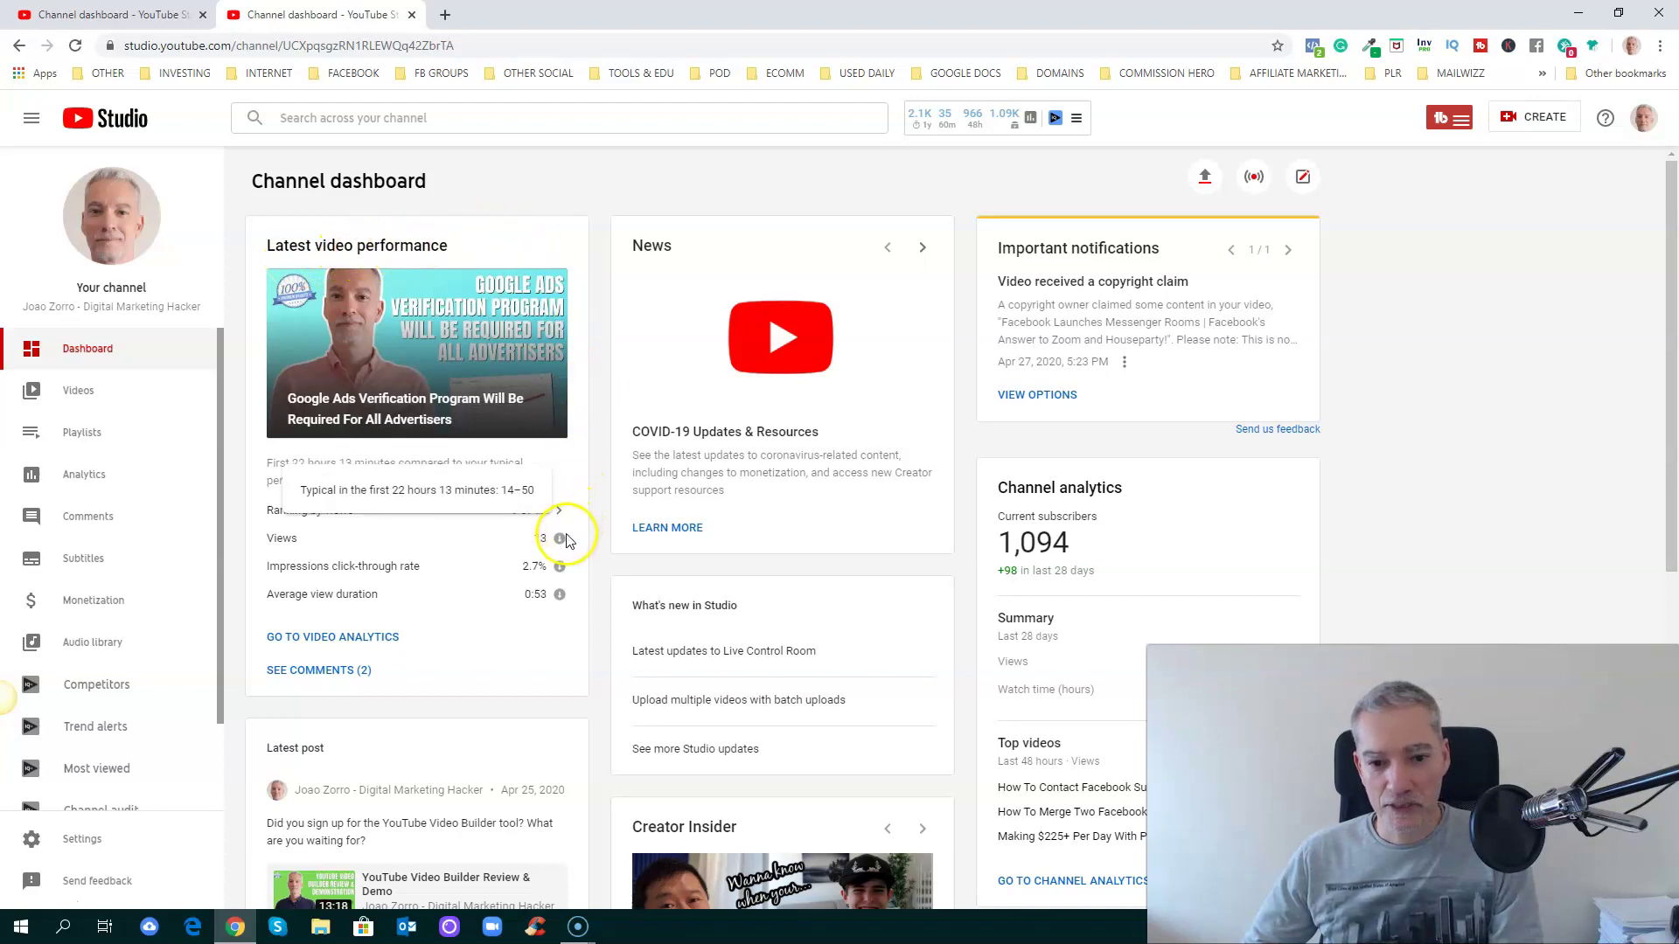
mouse_move(560, 598)
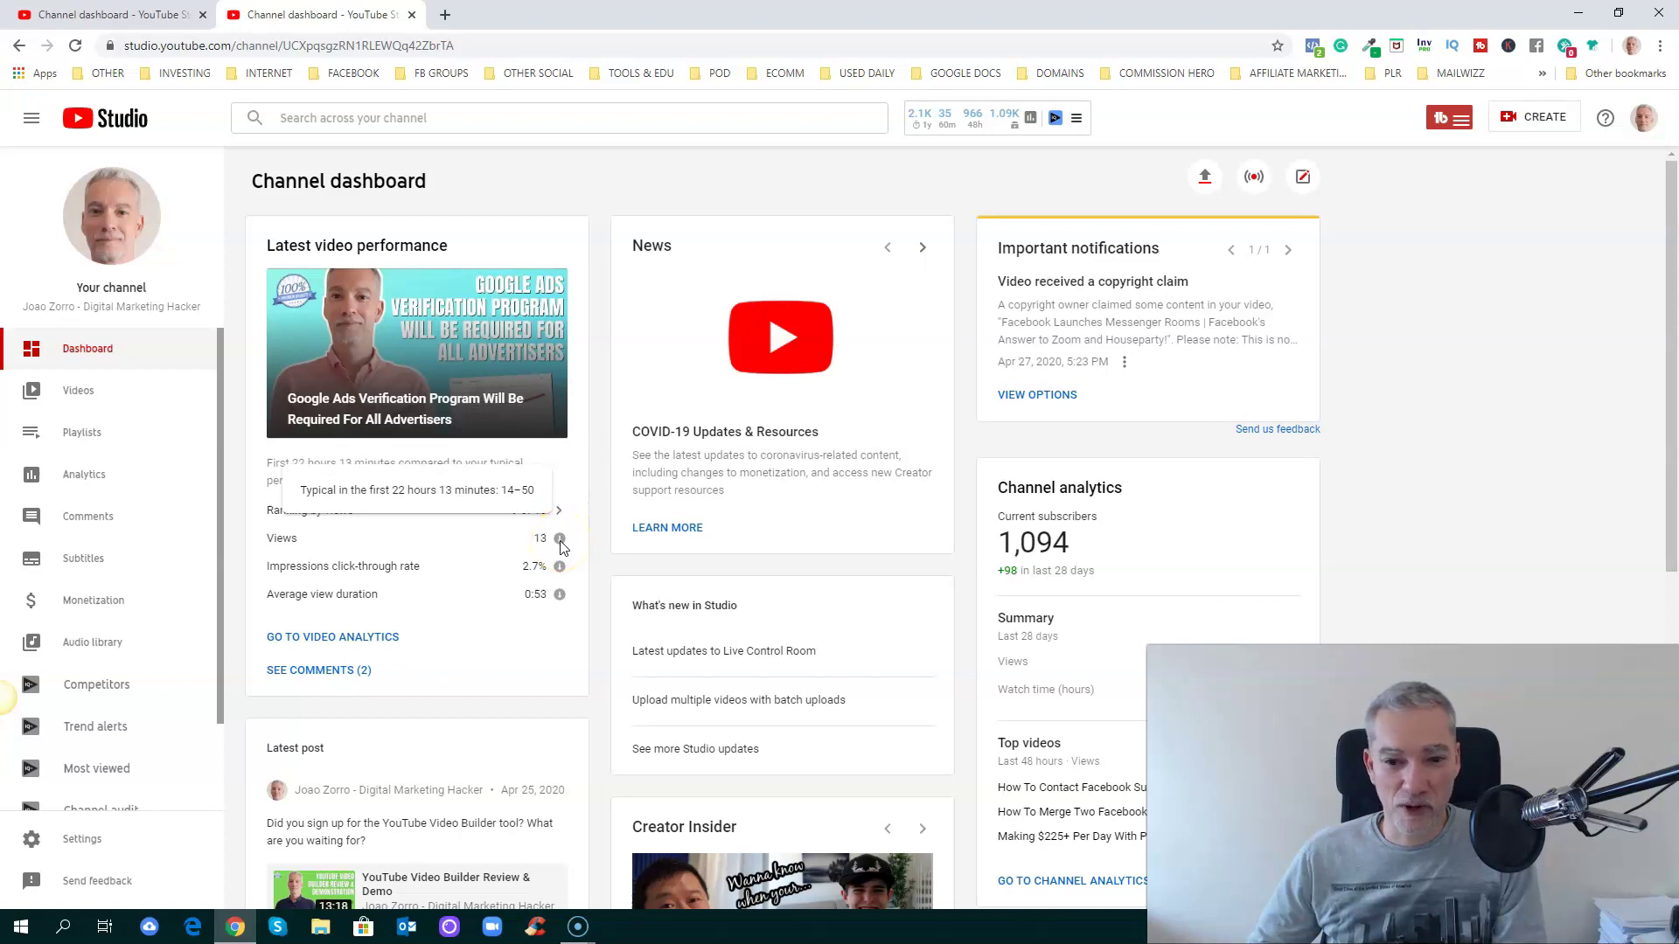
left_click(561, 569)
mouse_move(563, 543)
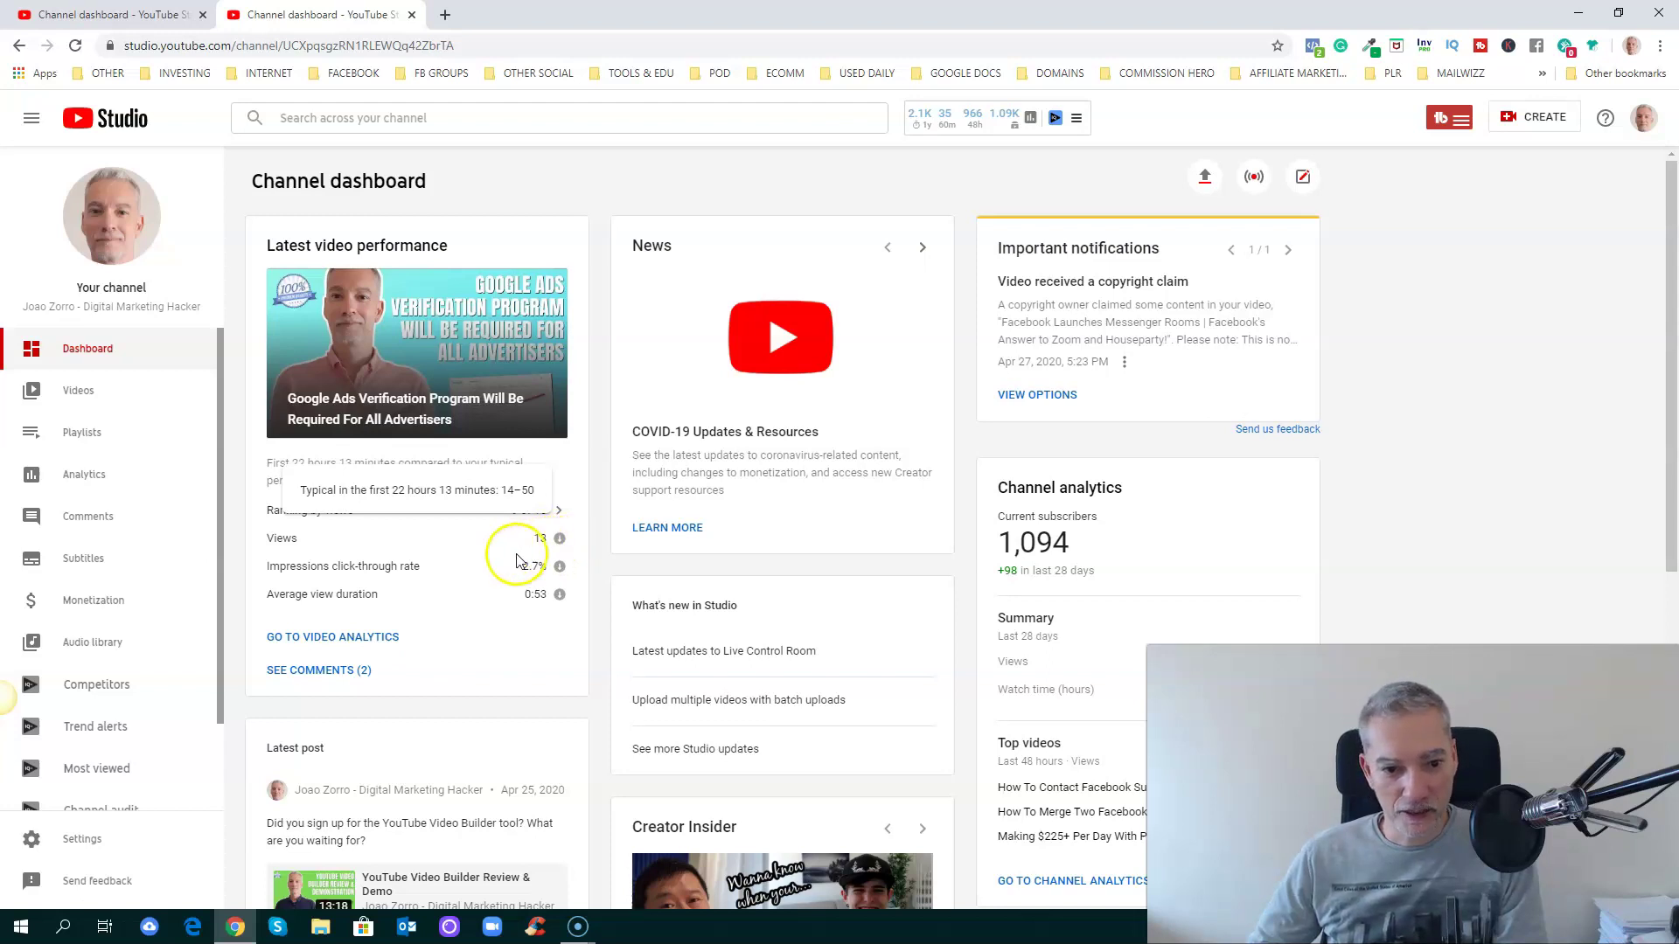
mouse_move(417, 574)
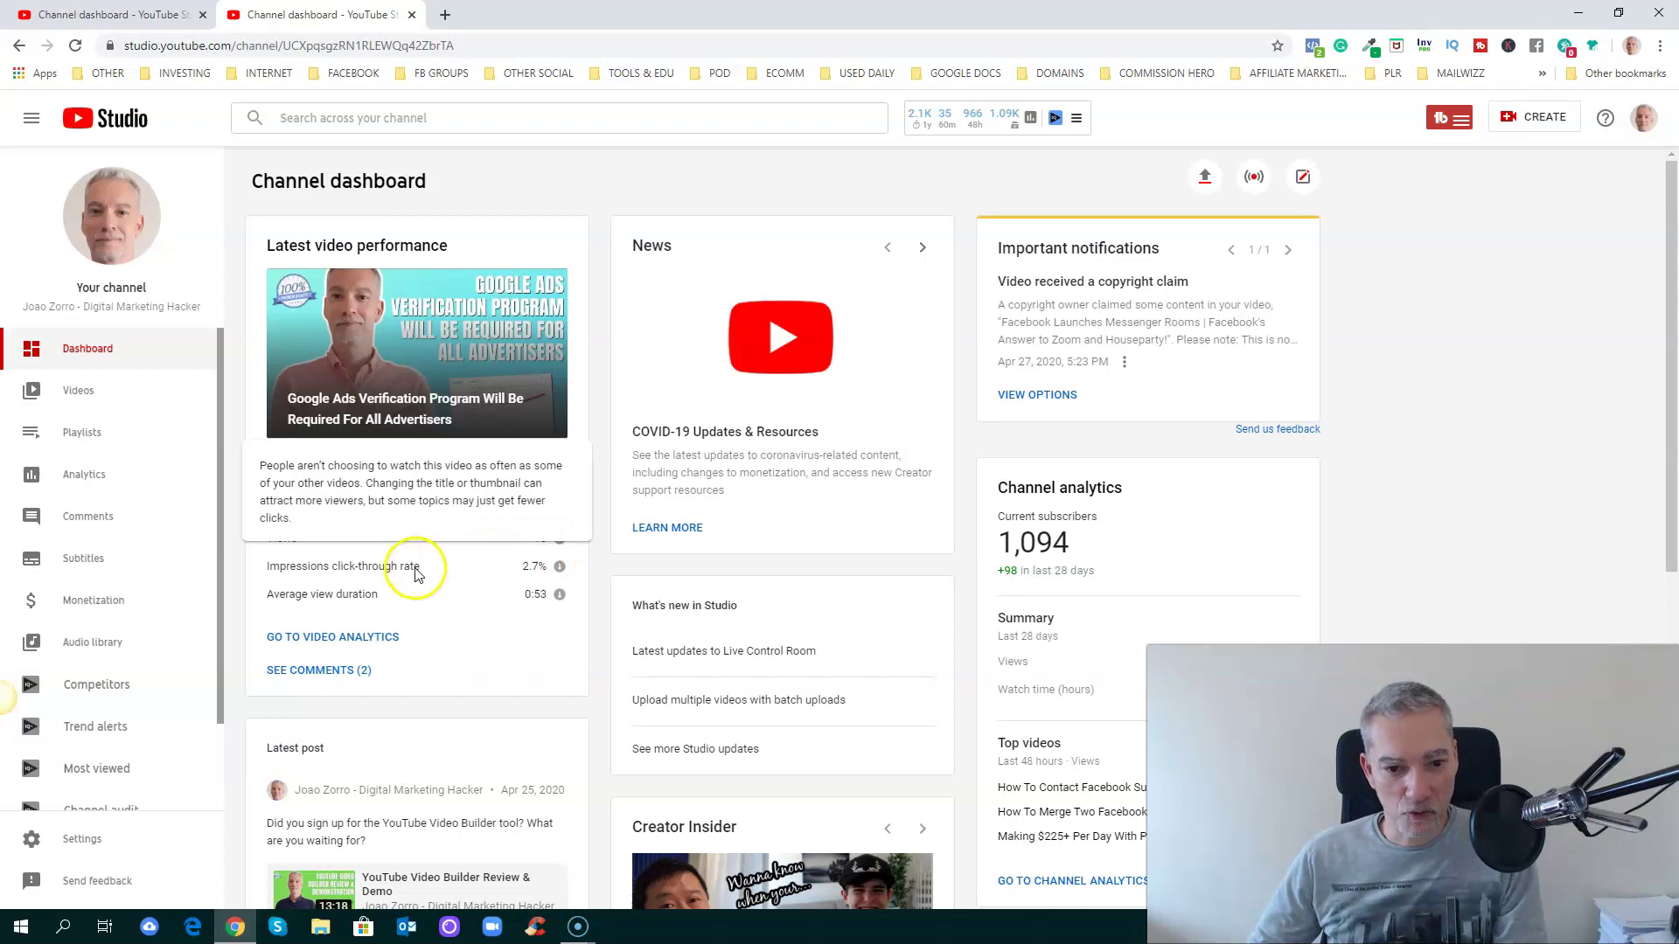
left_click(553, 587)
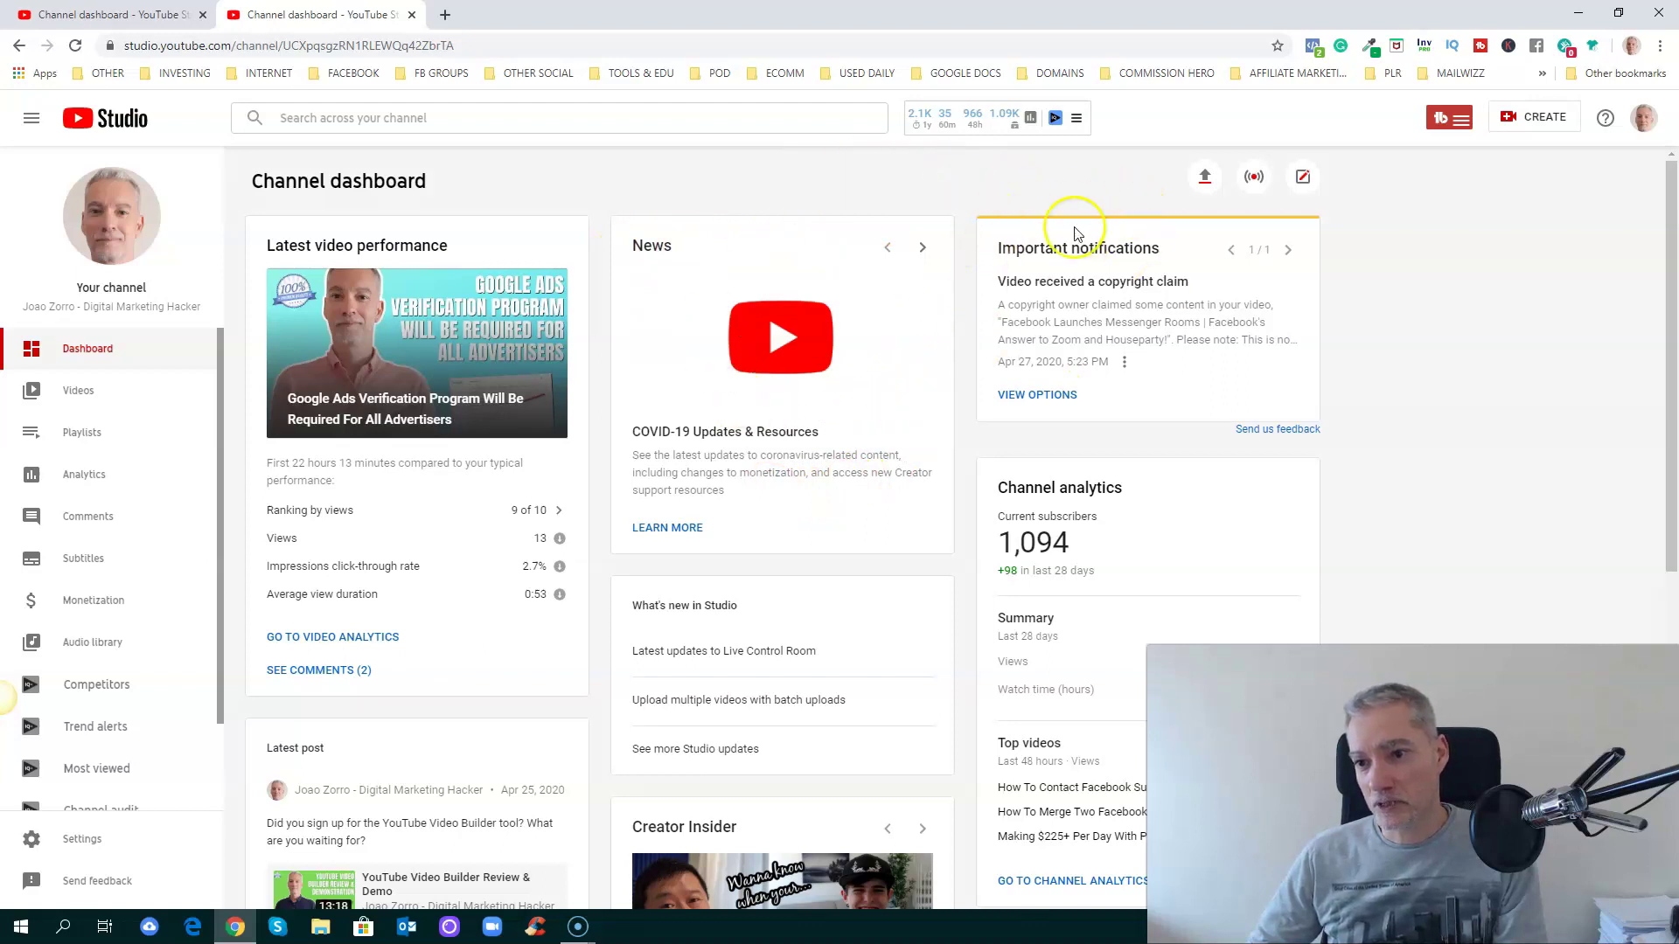
Review the remaining dashboard cards, including latest post, Creator Insider, channel analytics, top videos and recent subscribers.
scroll(503, 549, "down", 4)
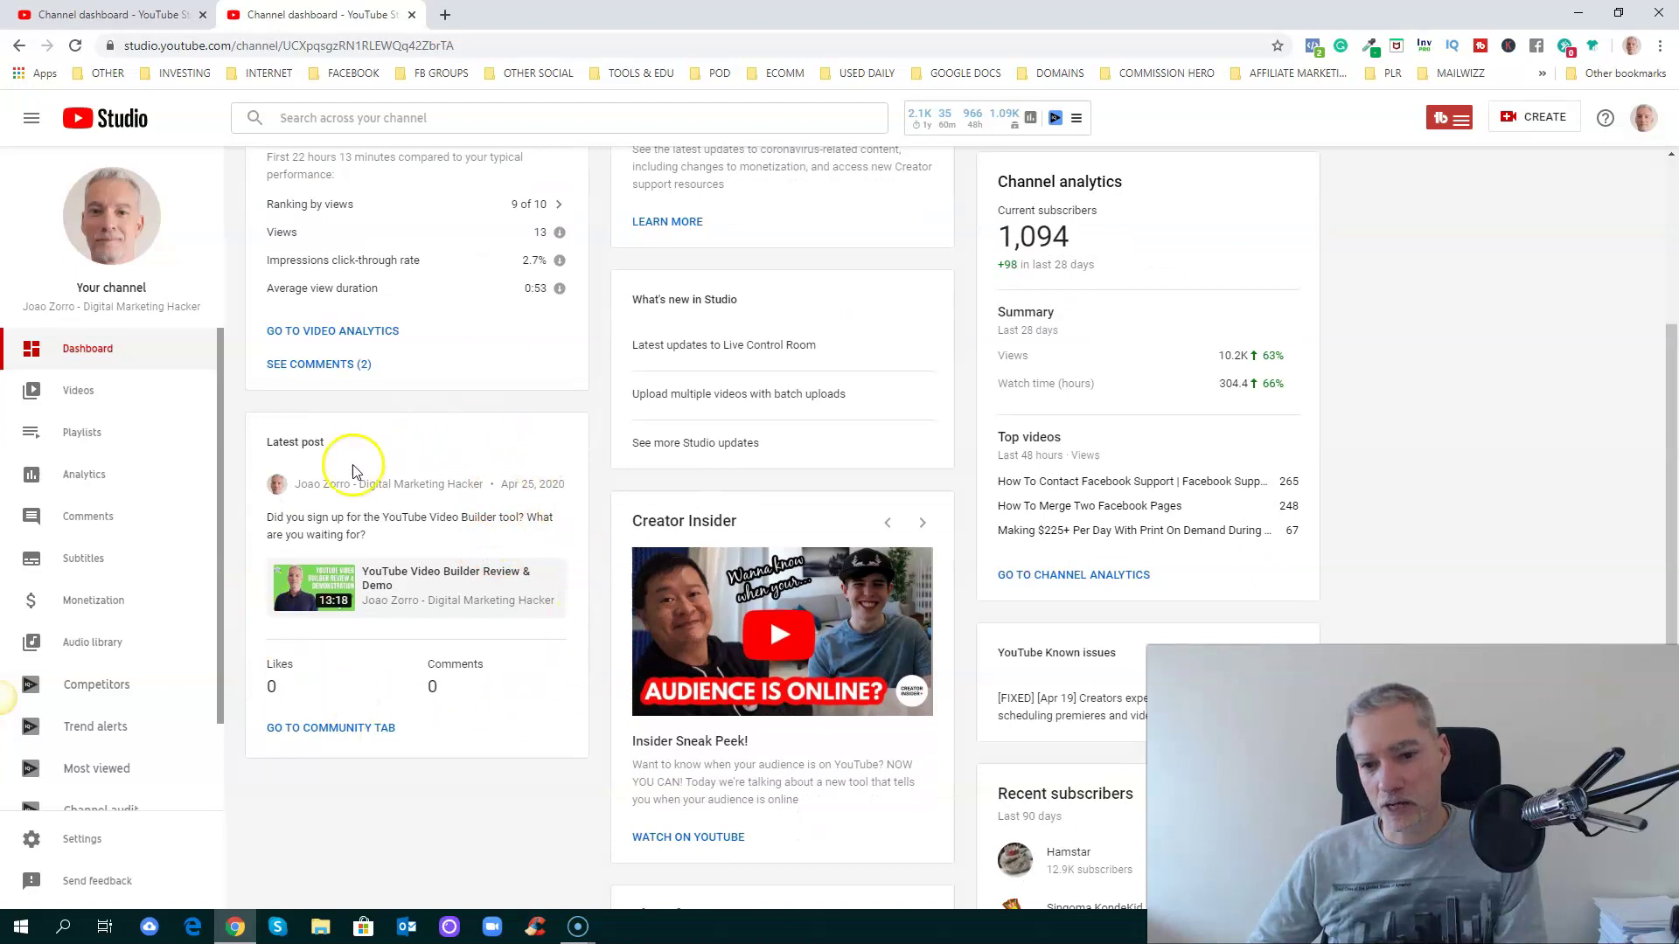
scroll(445, 573, "up", 1)
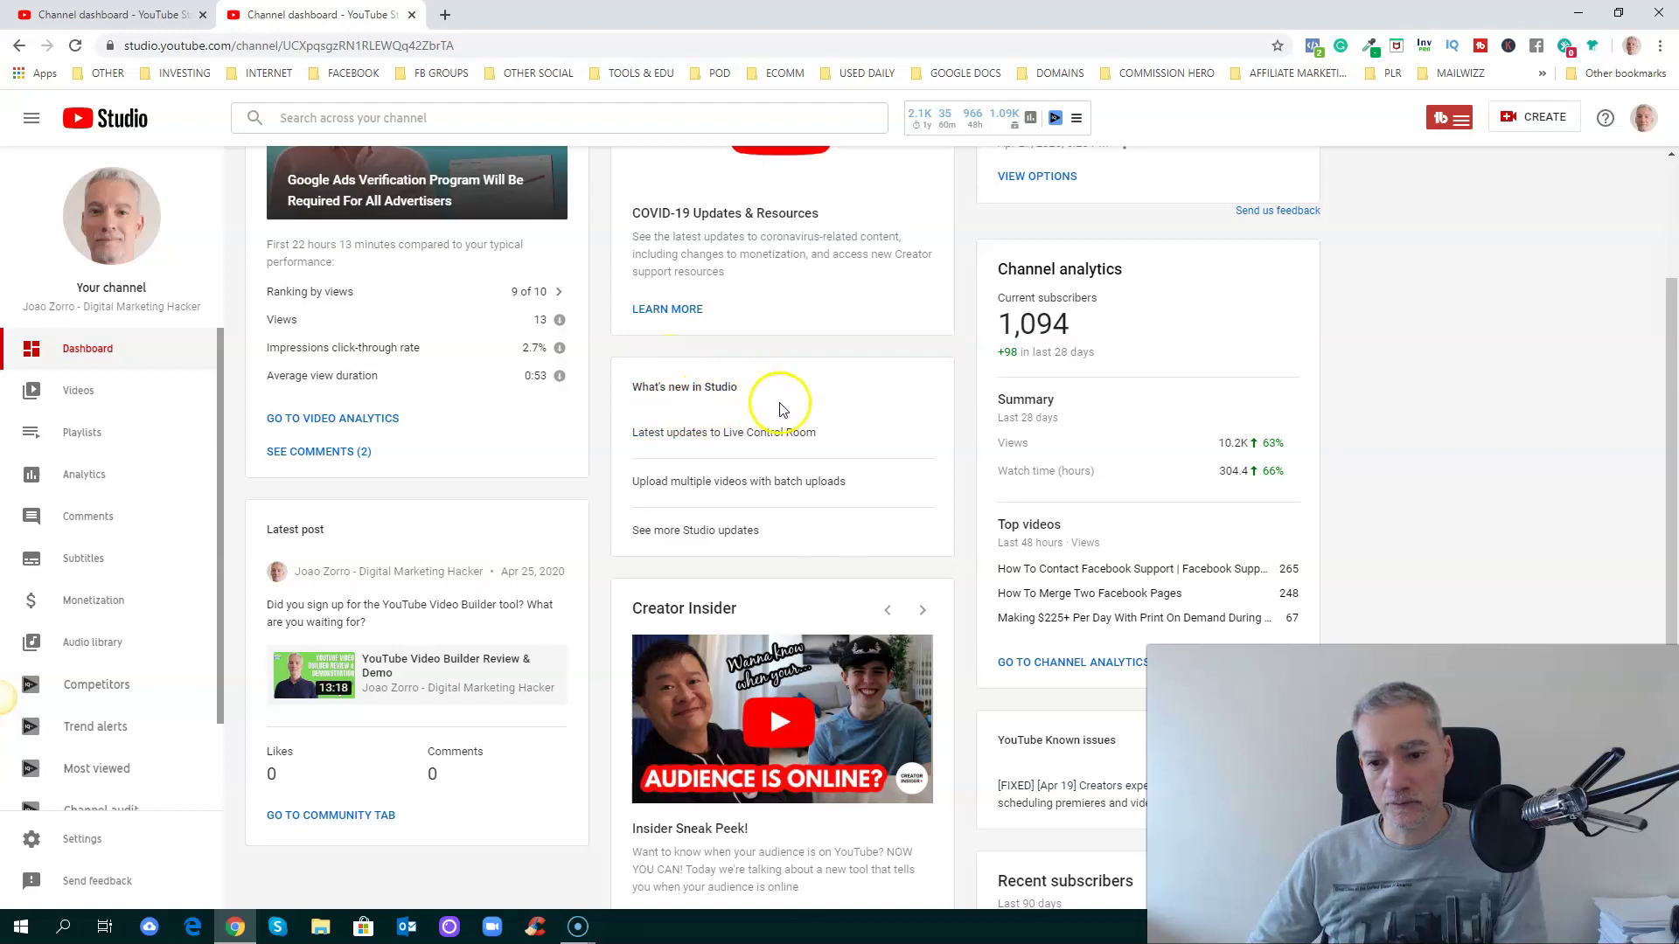
scroll(809, 580, "down", 3)
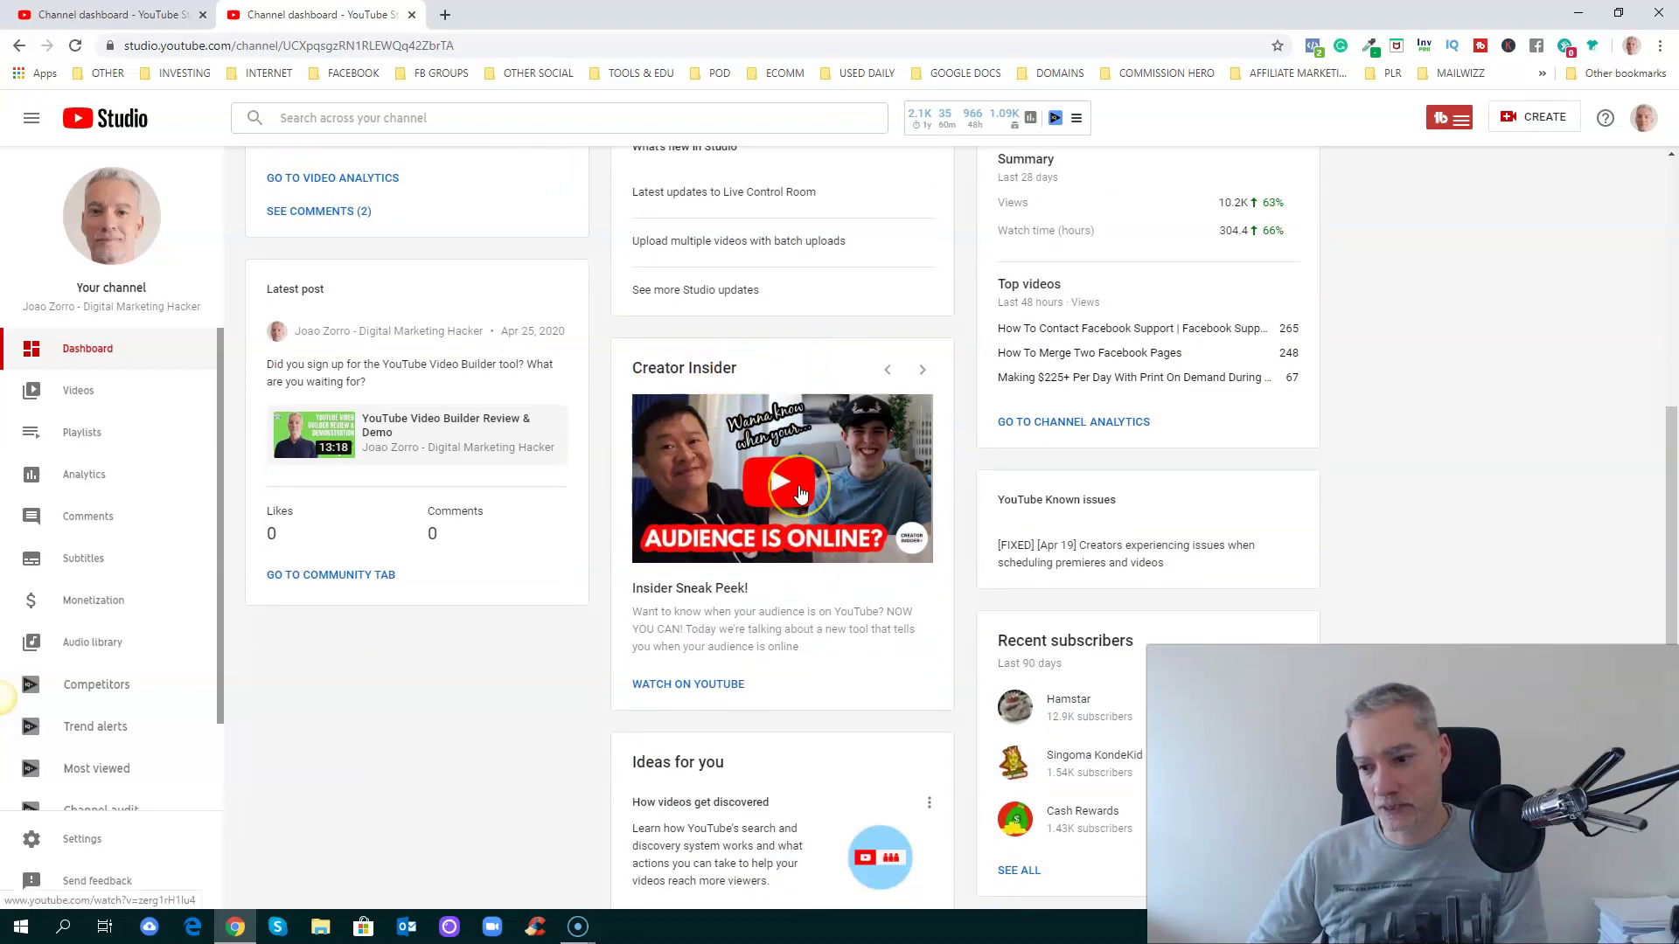
scroll(800, 472, "up", 5)
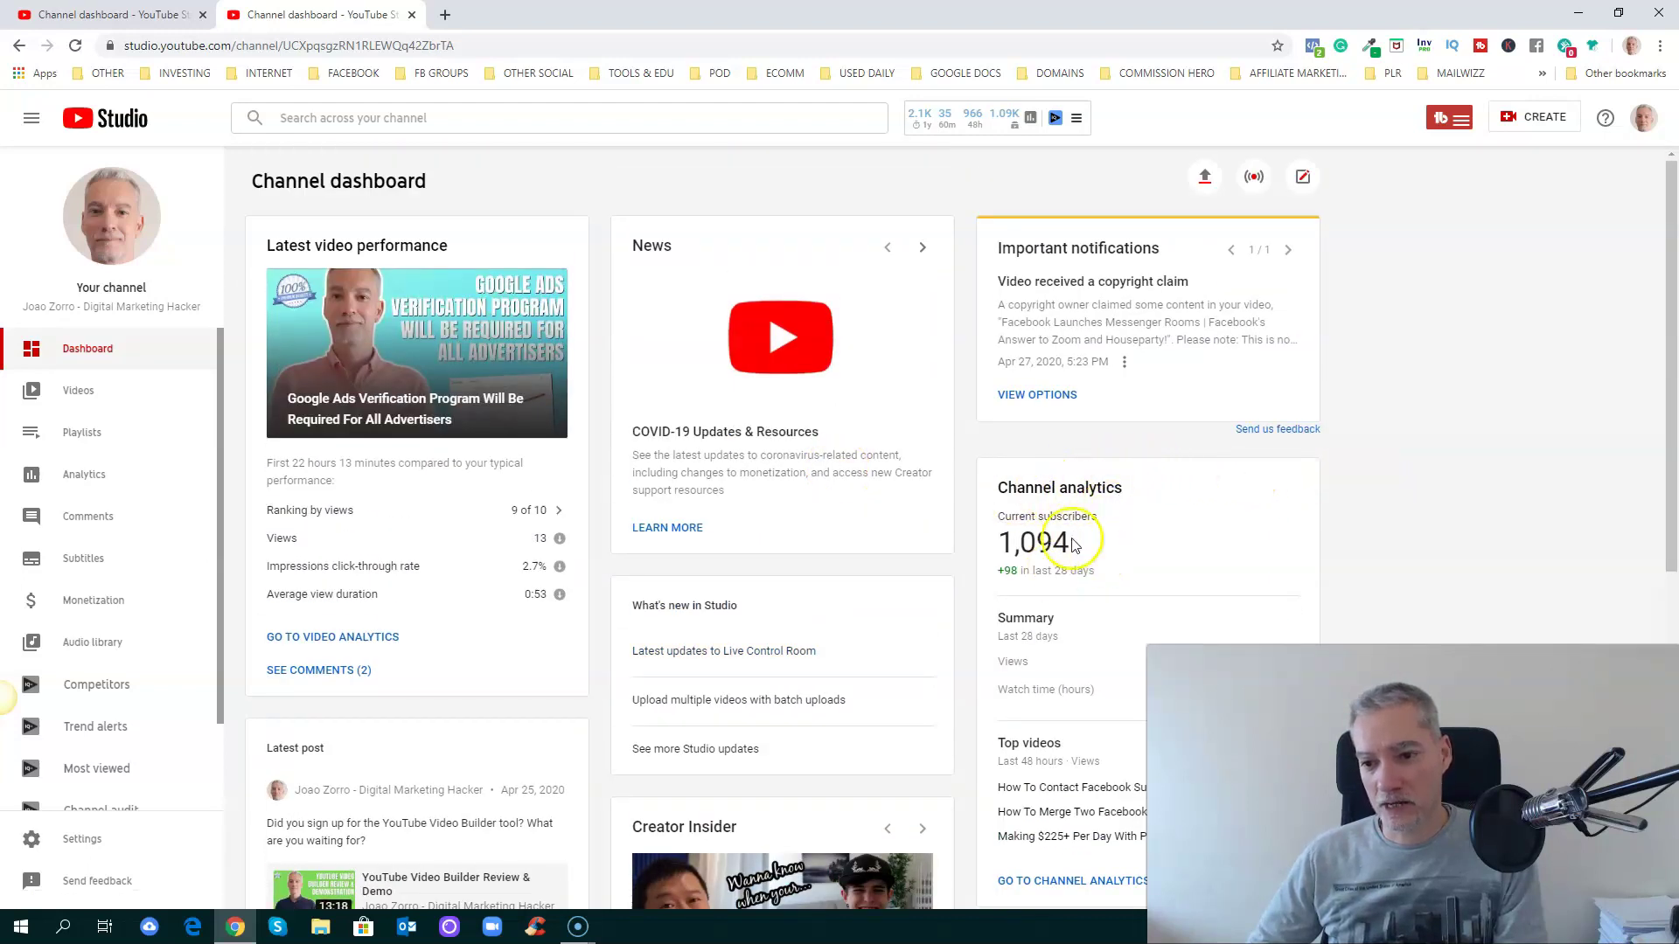
scroll(1073, 547, "down", 4)
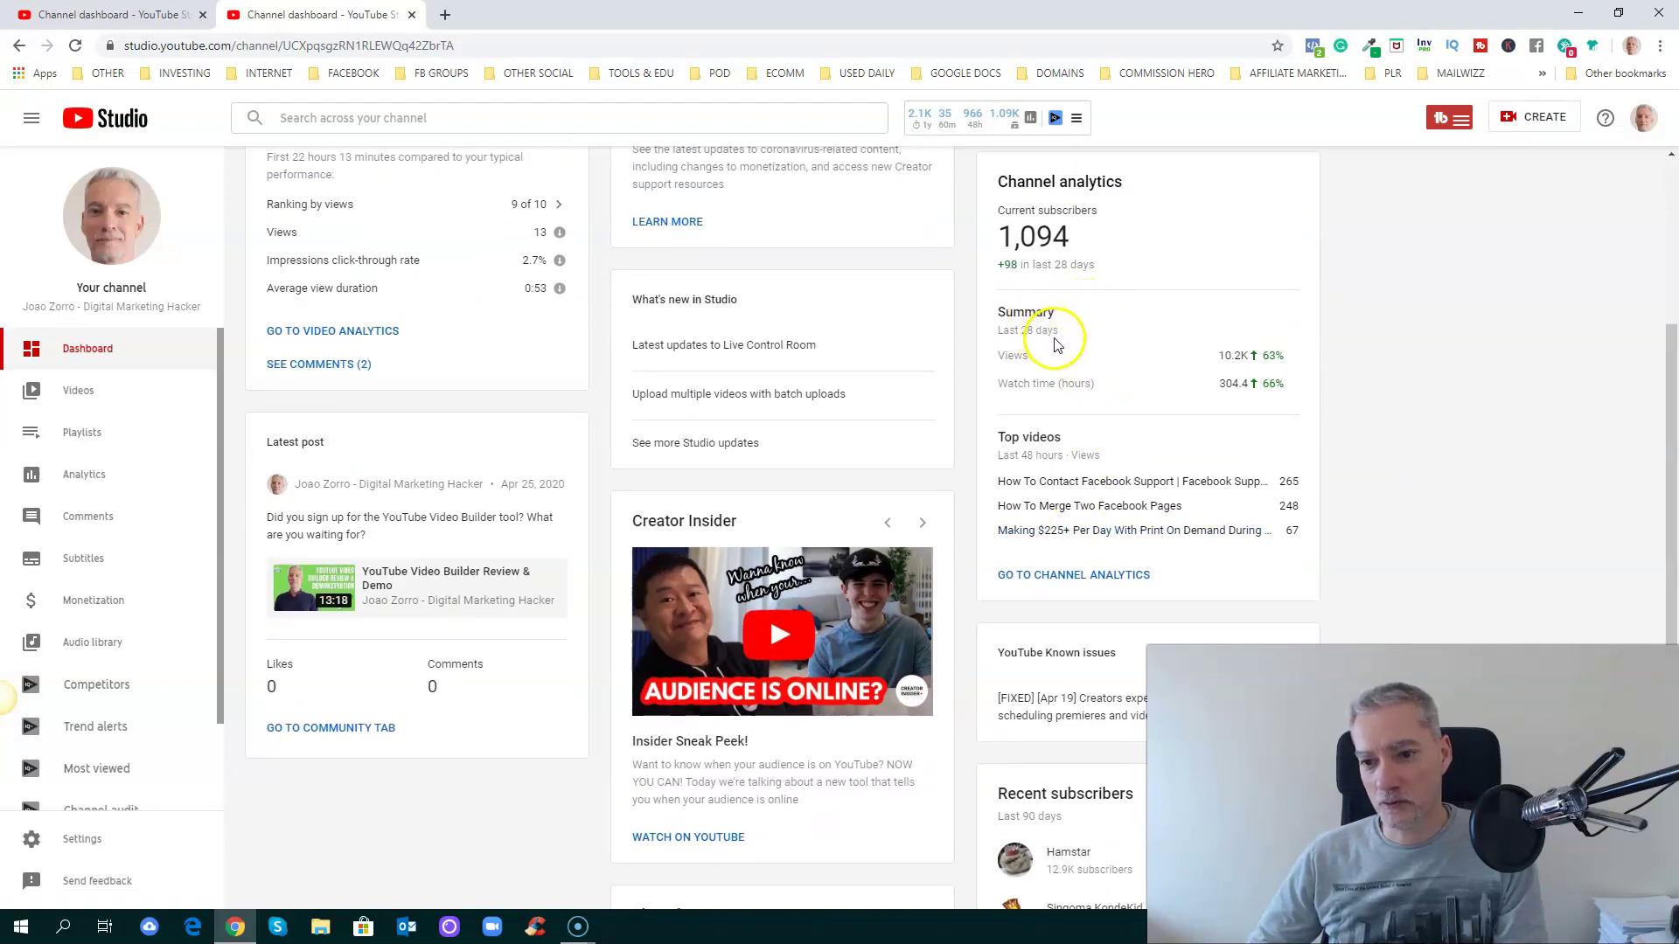
scroll(1059, 348, "down", 1)
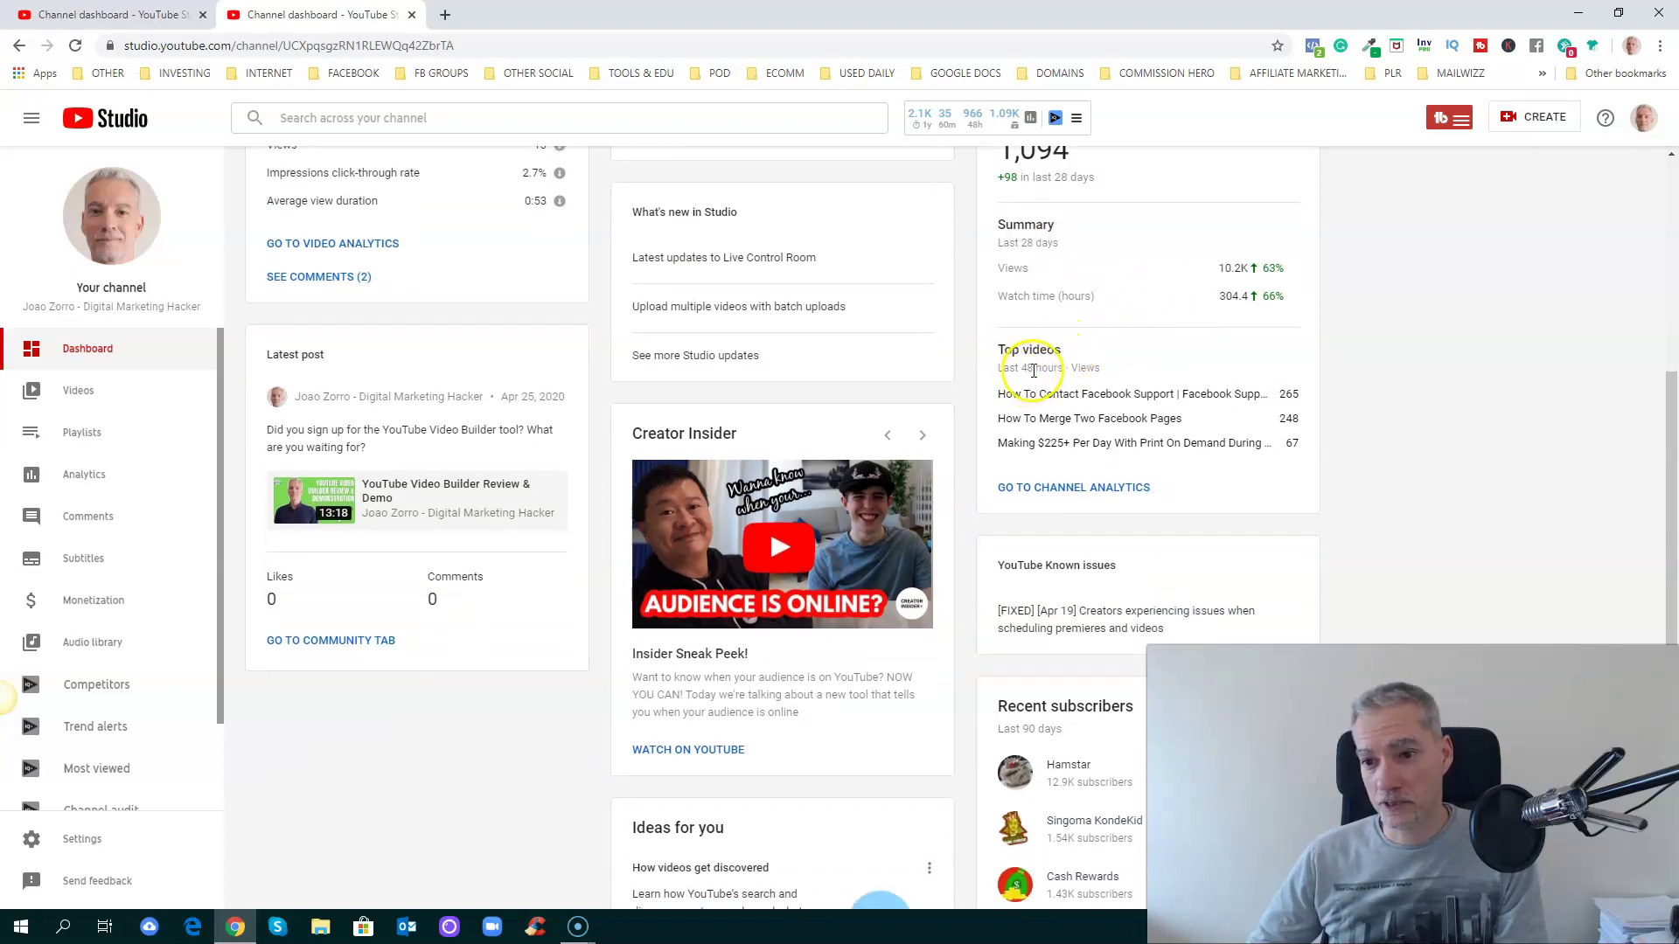
scroll(1063, 366, "down", 3)
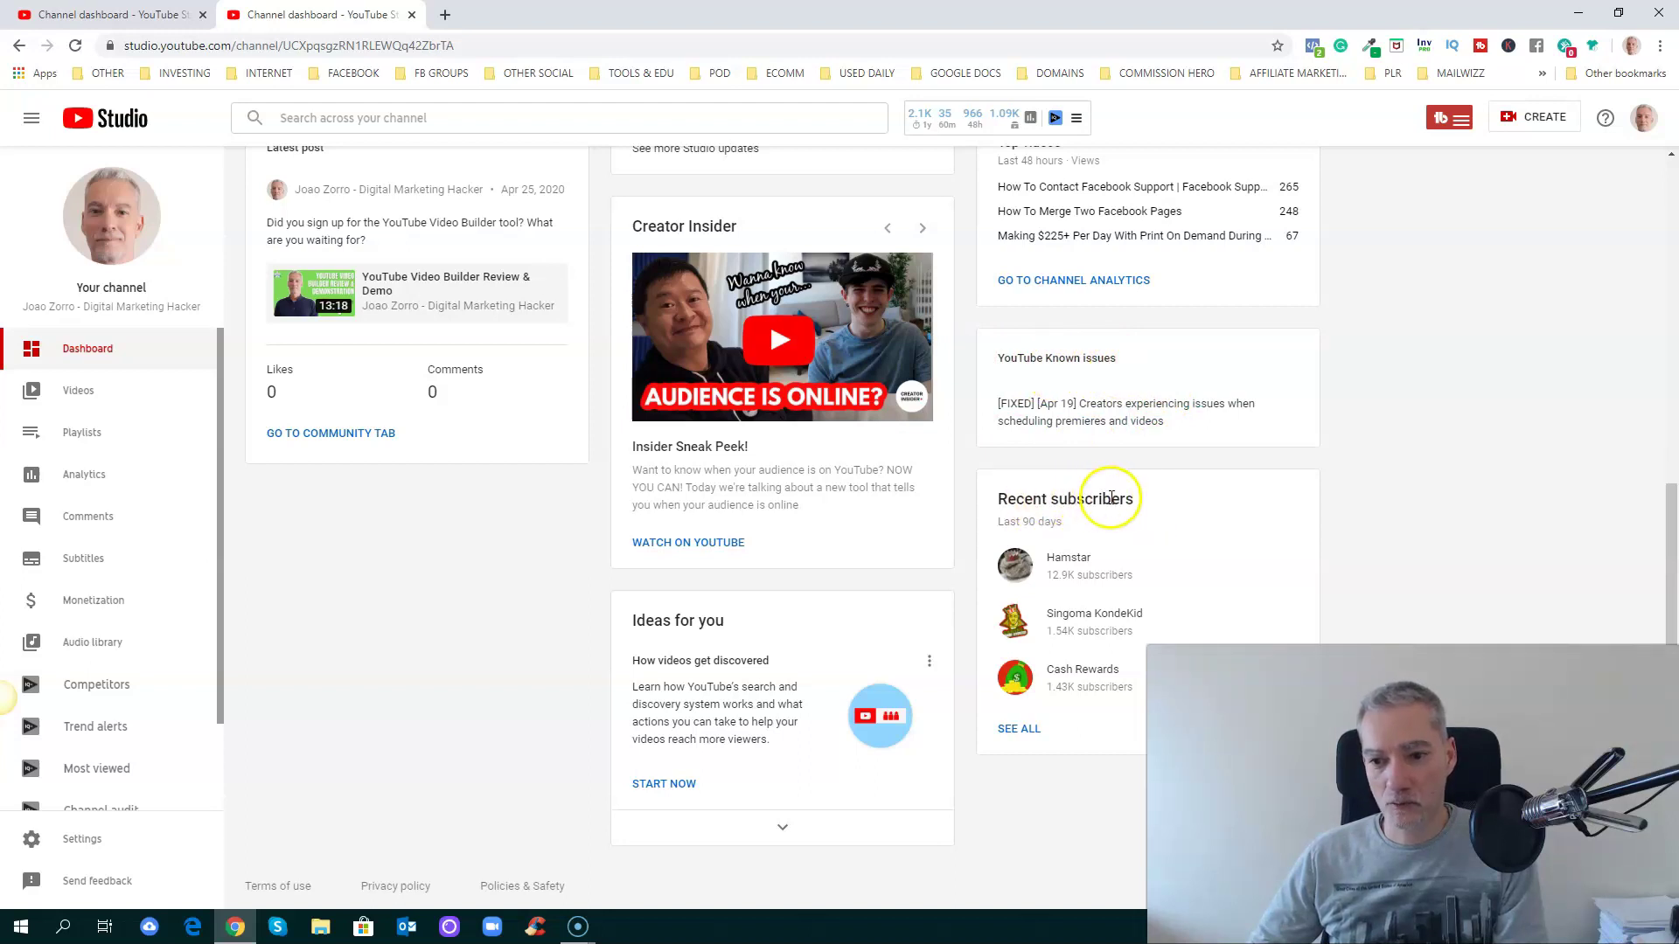
scroll(621, 490, "up", 7)
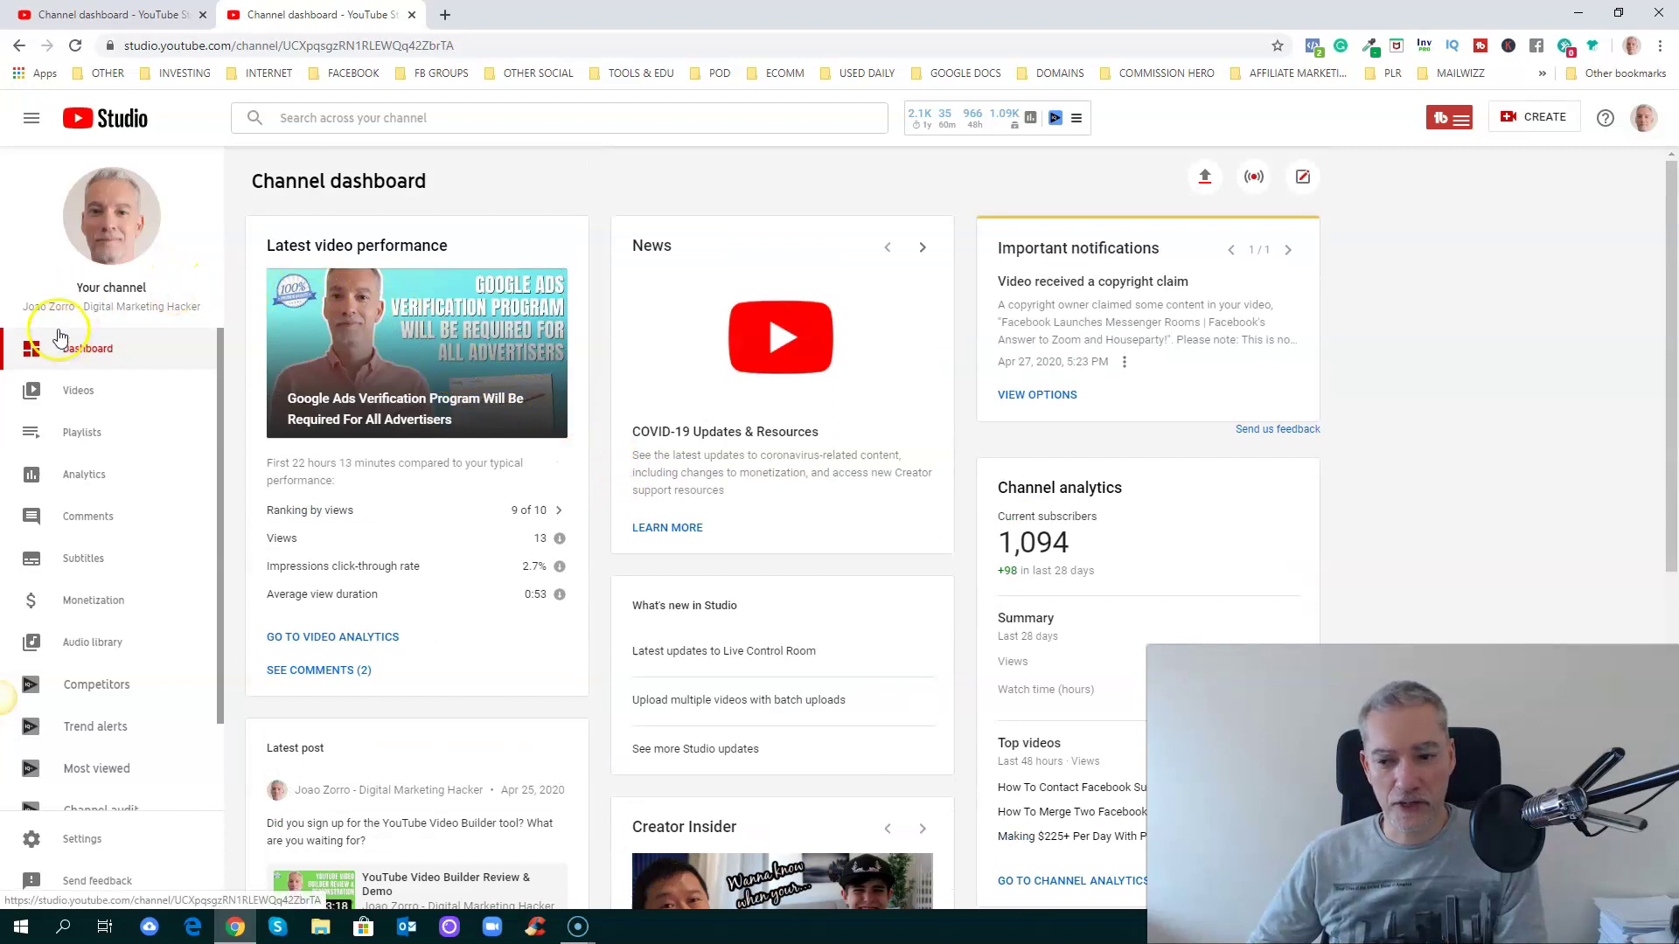
Open the channel's video list and sort the uploads by most views.
left_click(75, 394)
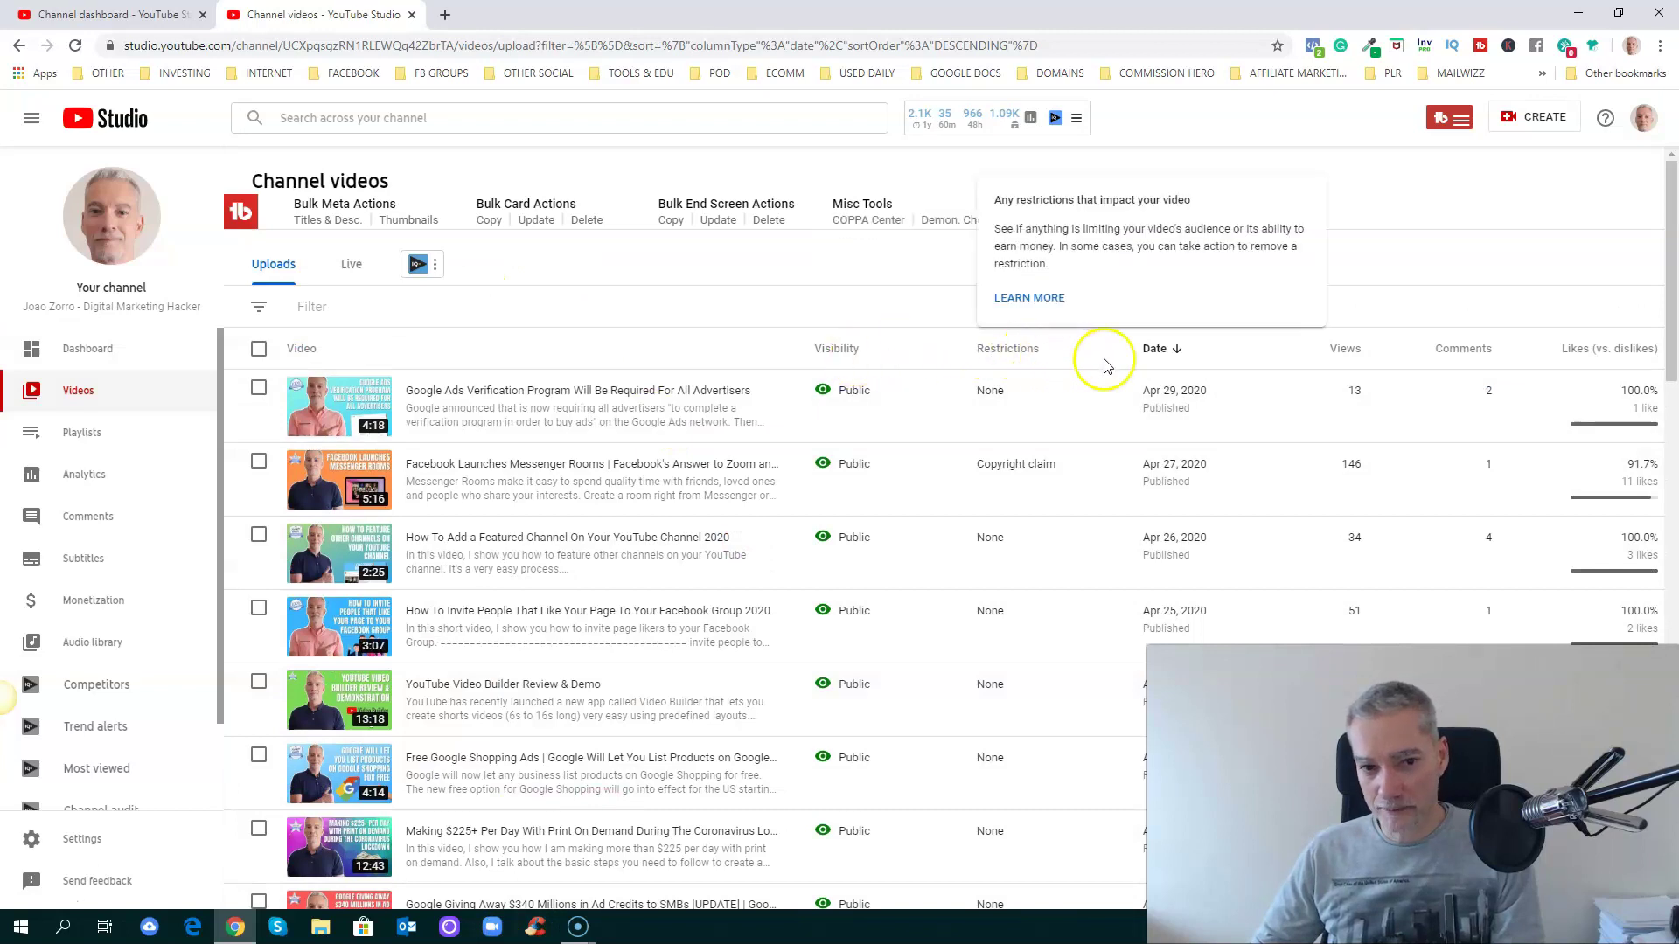
left_click(1350, 351)
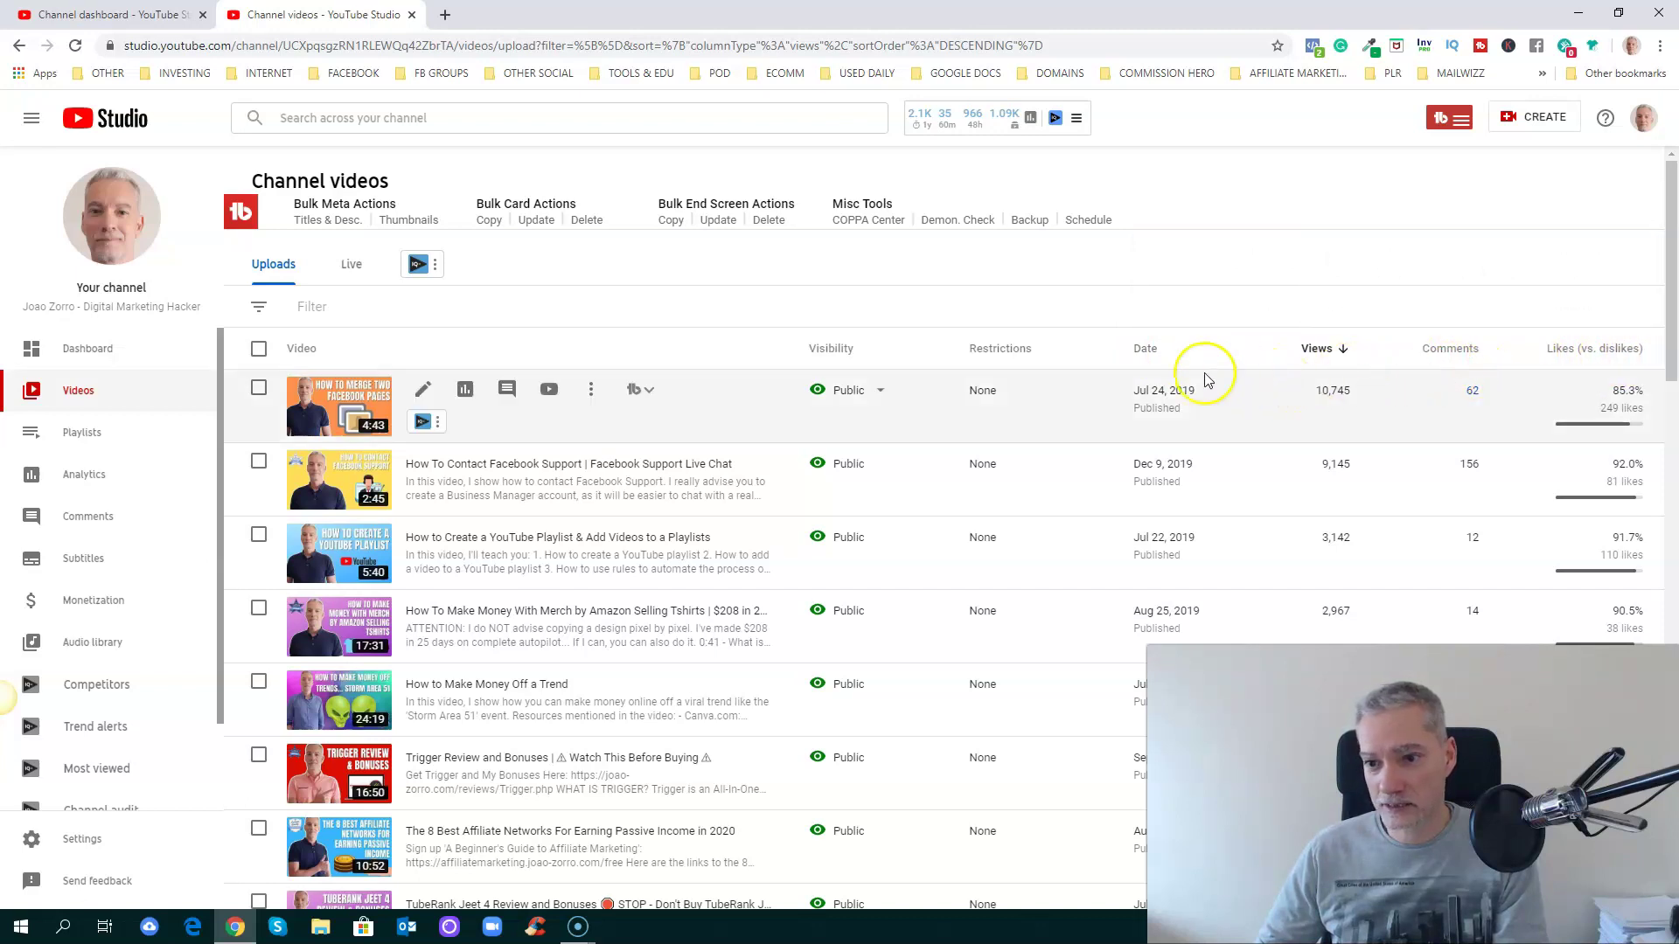
Sort the uploads by newest date and check which filter criteria are available without applying one.
left_click(1145, 350)
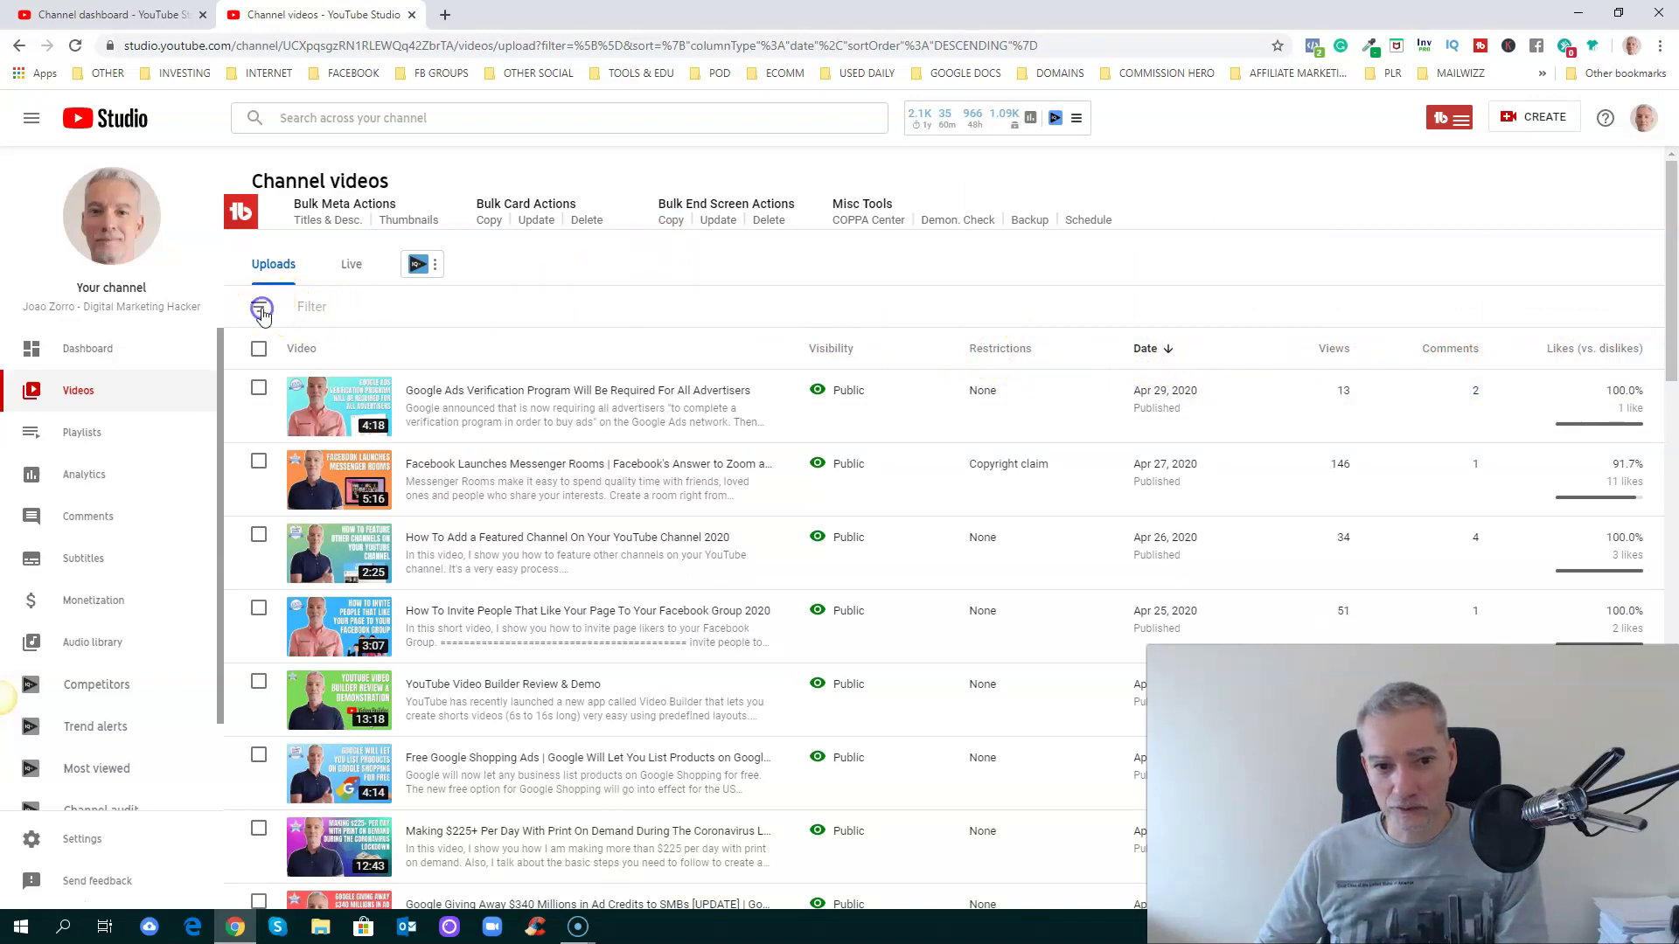
left_click(261, 309)
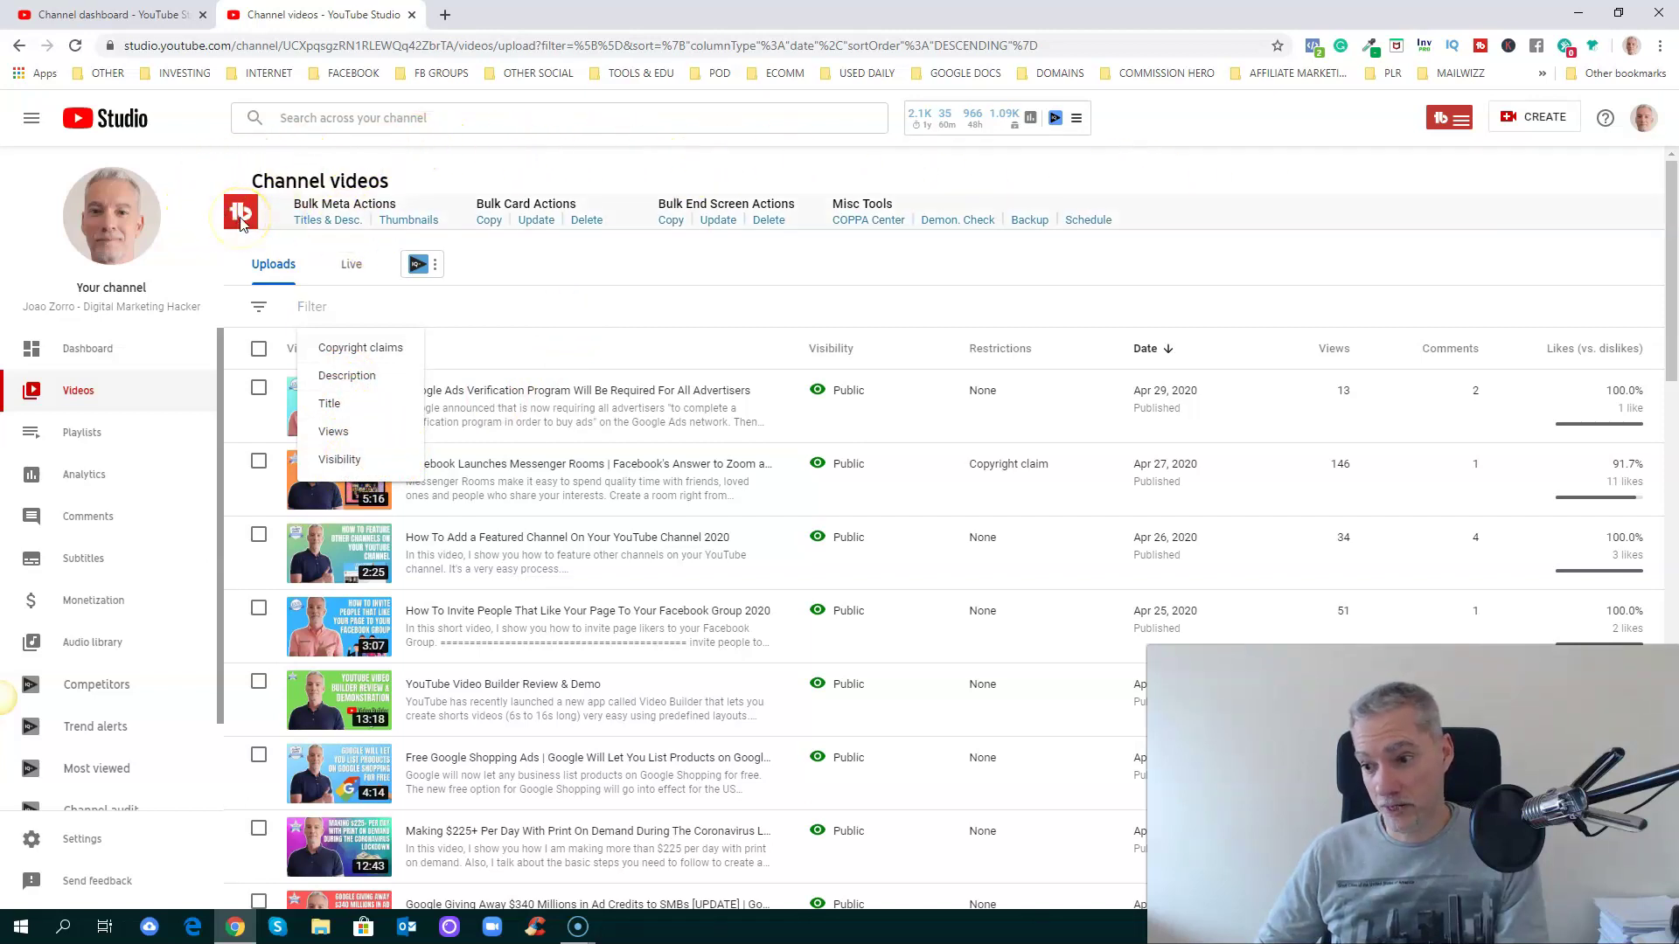
left_click(953, 324)
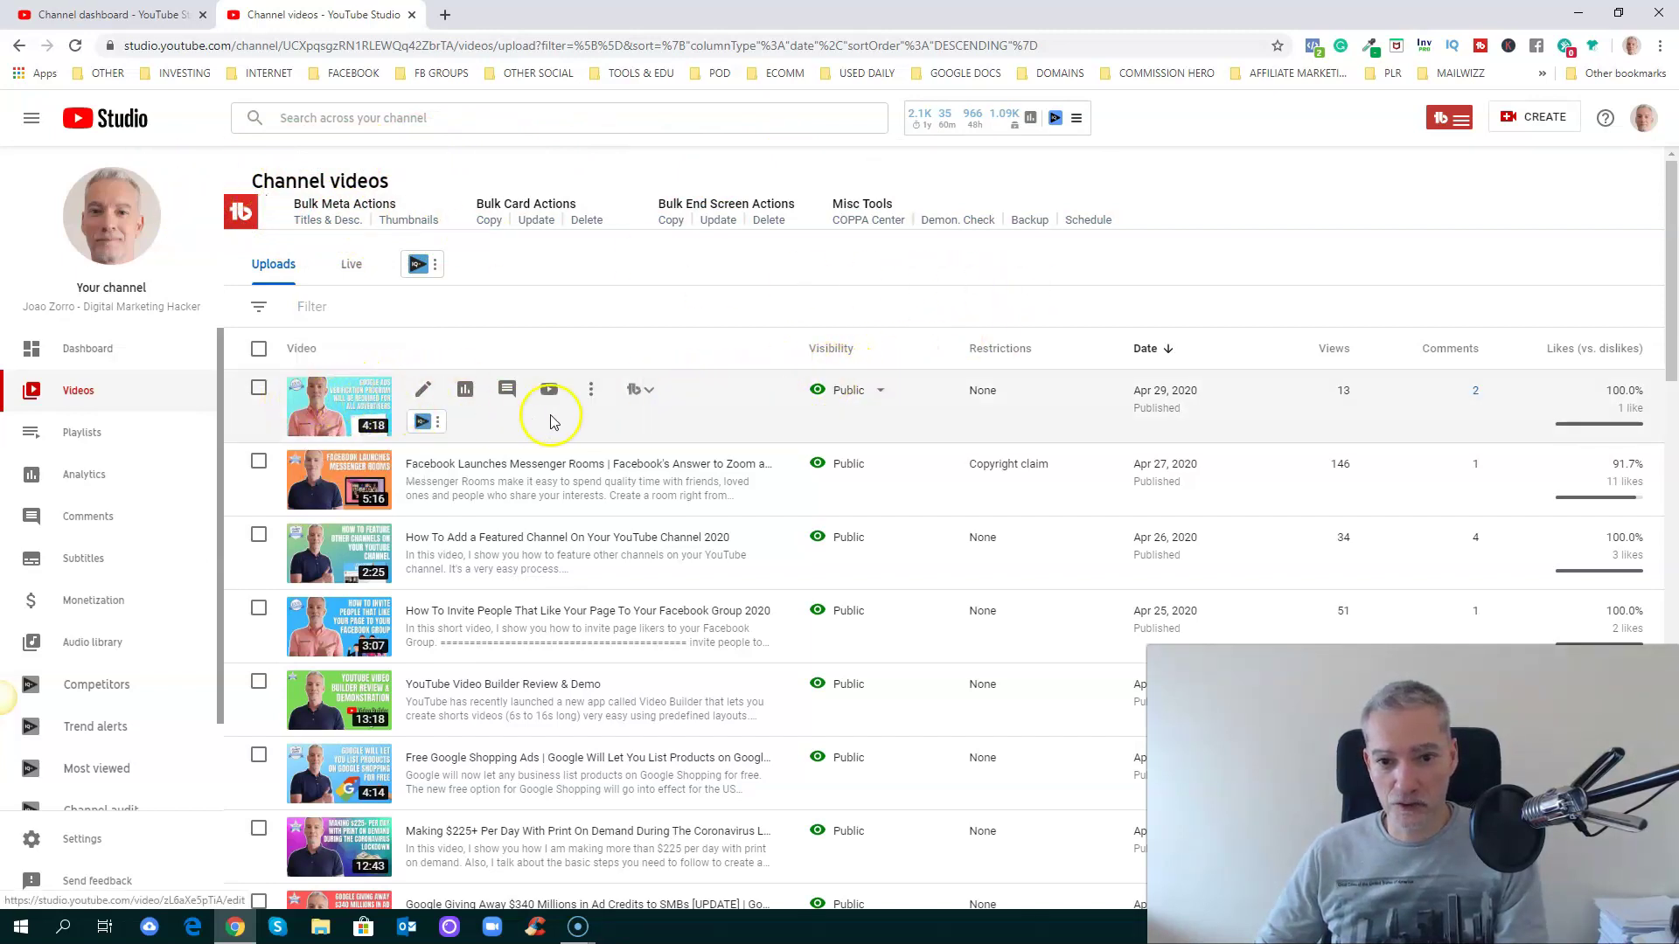
Open the details of the Google Ads Verification Program video in a new tab and review its basic settings.
right_click(423, 396)
left_click(455, 404)
key("ctrl+Tab")
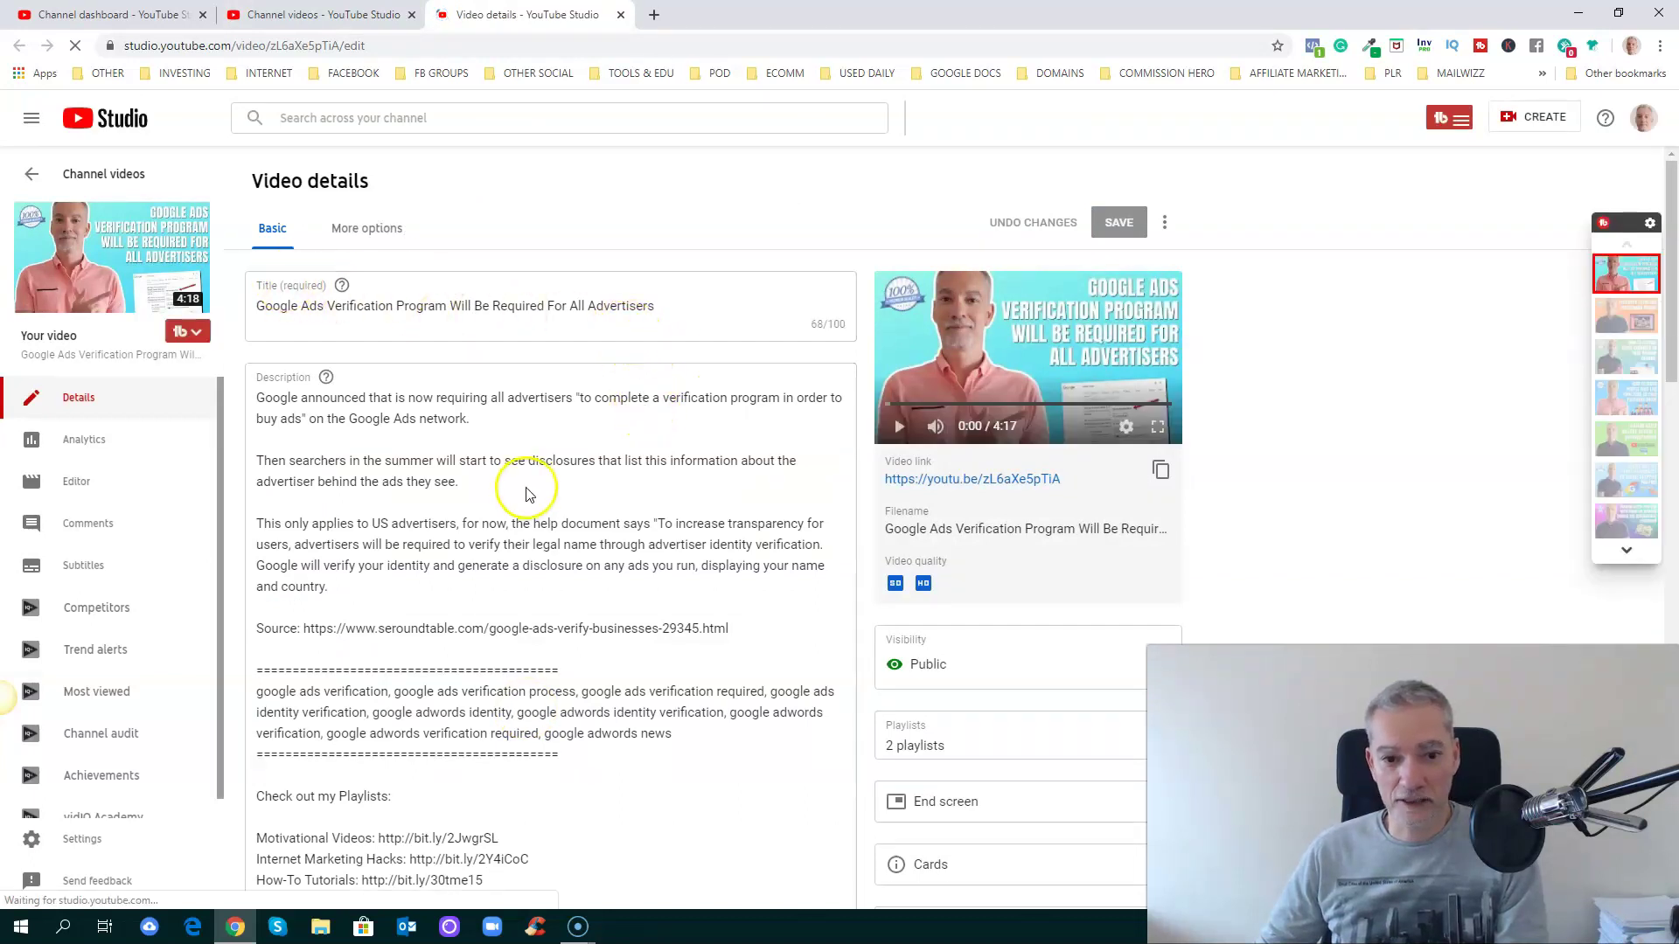
scroll(525, 494, "down", 15)
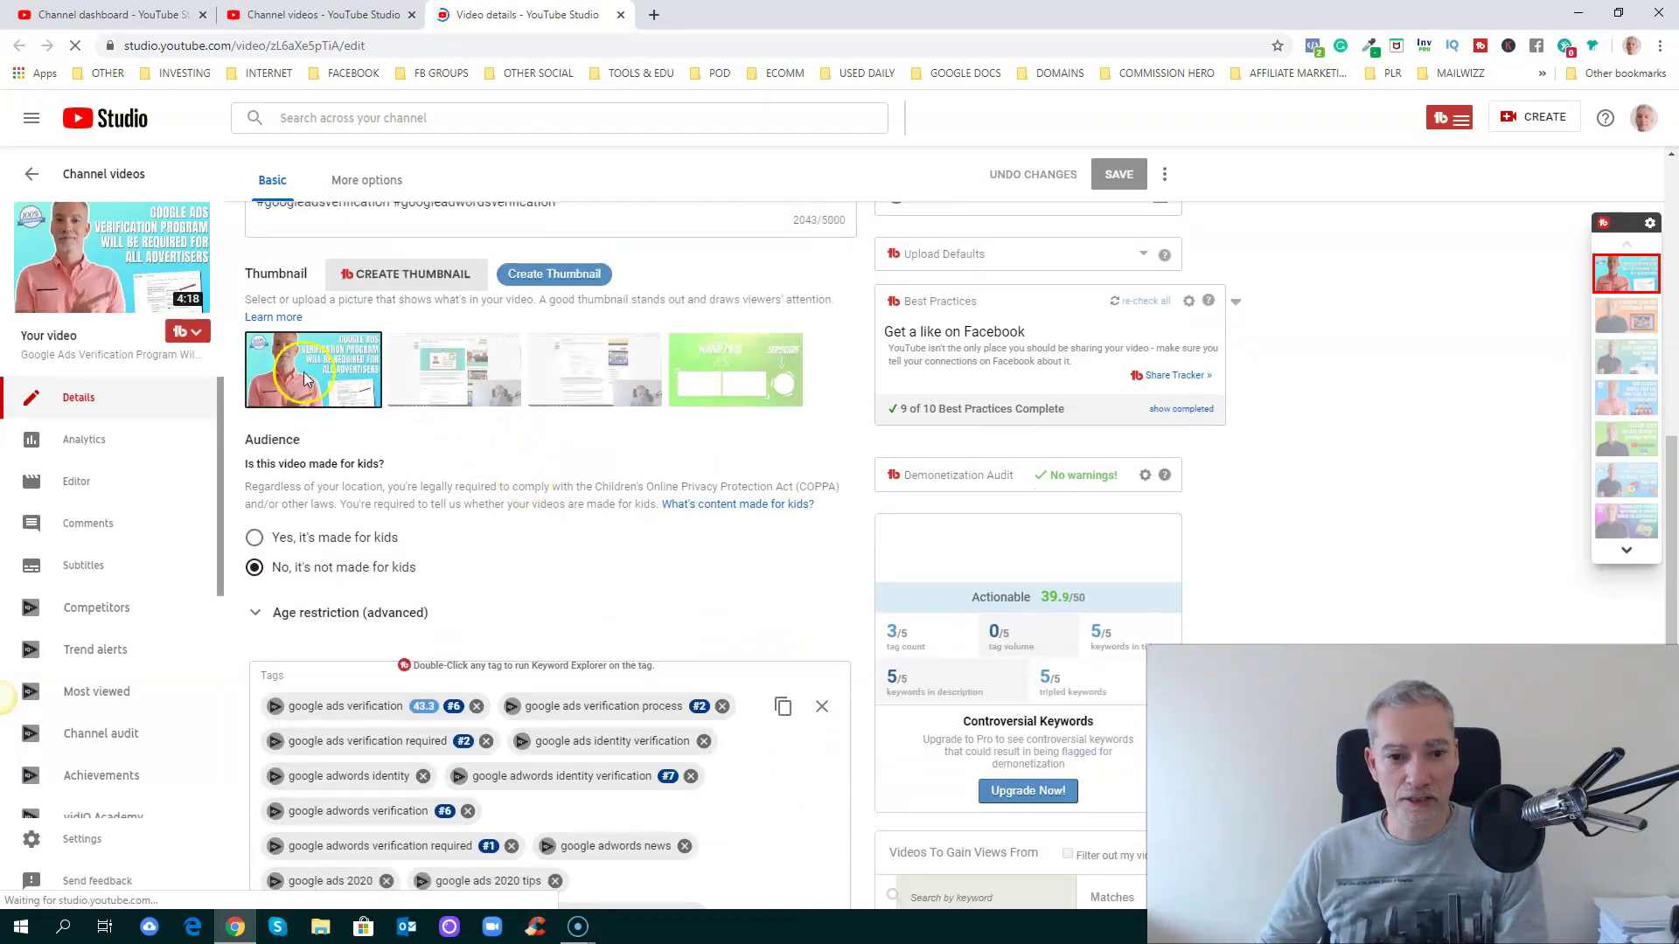
scroll(401, 431, "down", 8)
scroll(524, 453, "up", 15)
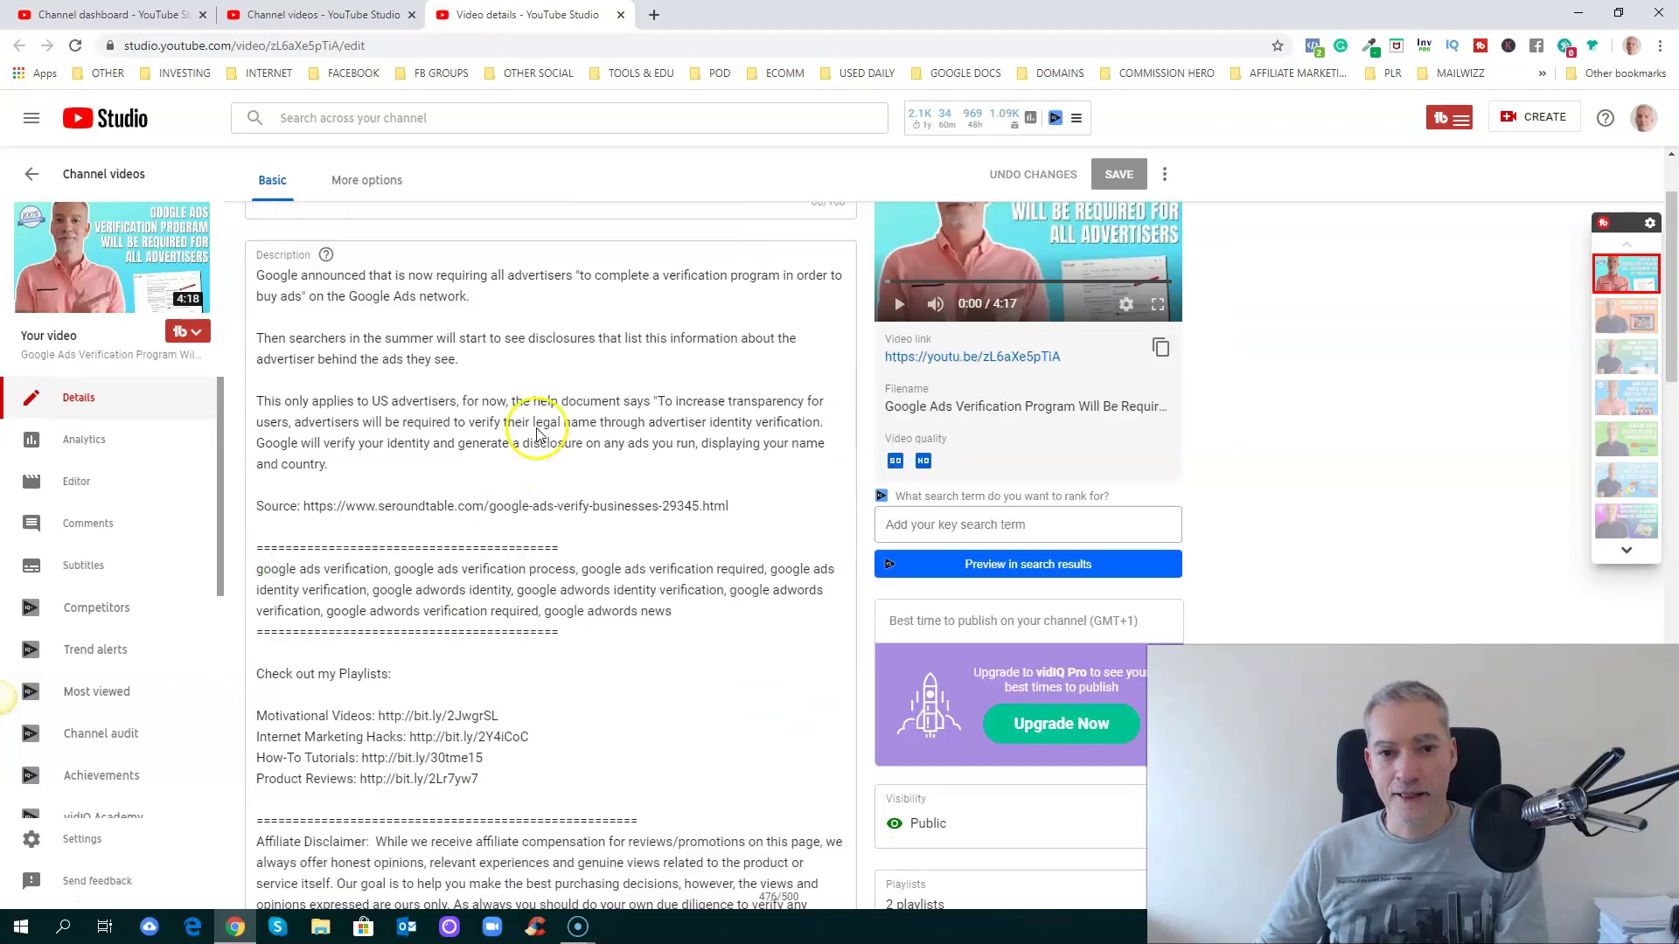
scroll(537, 435, "up", 2)
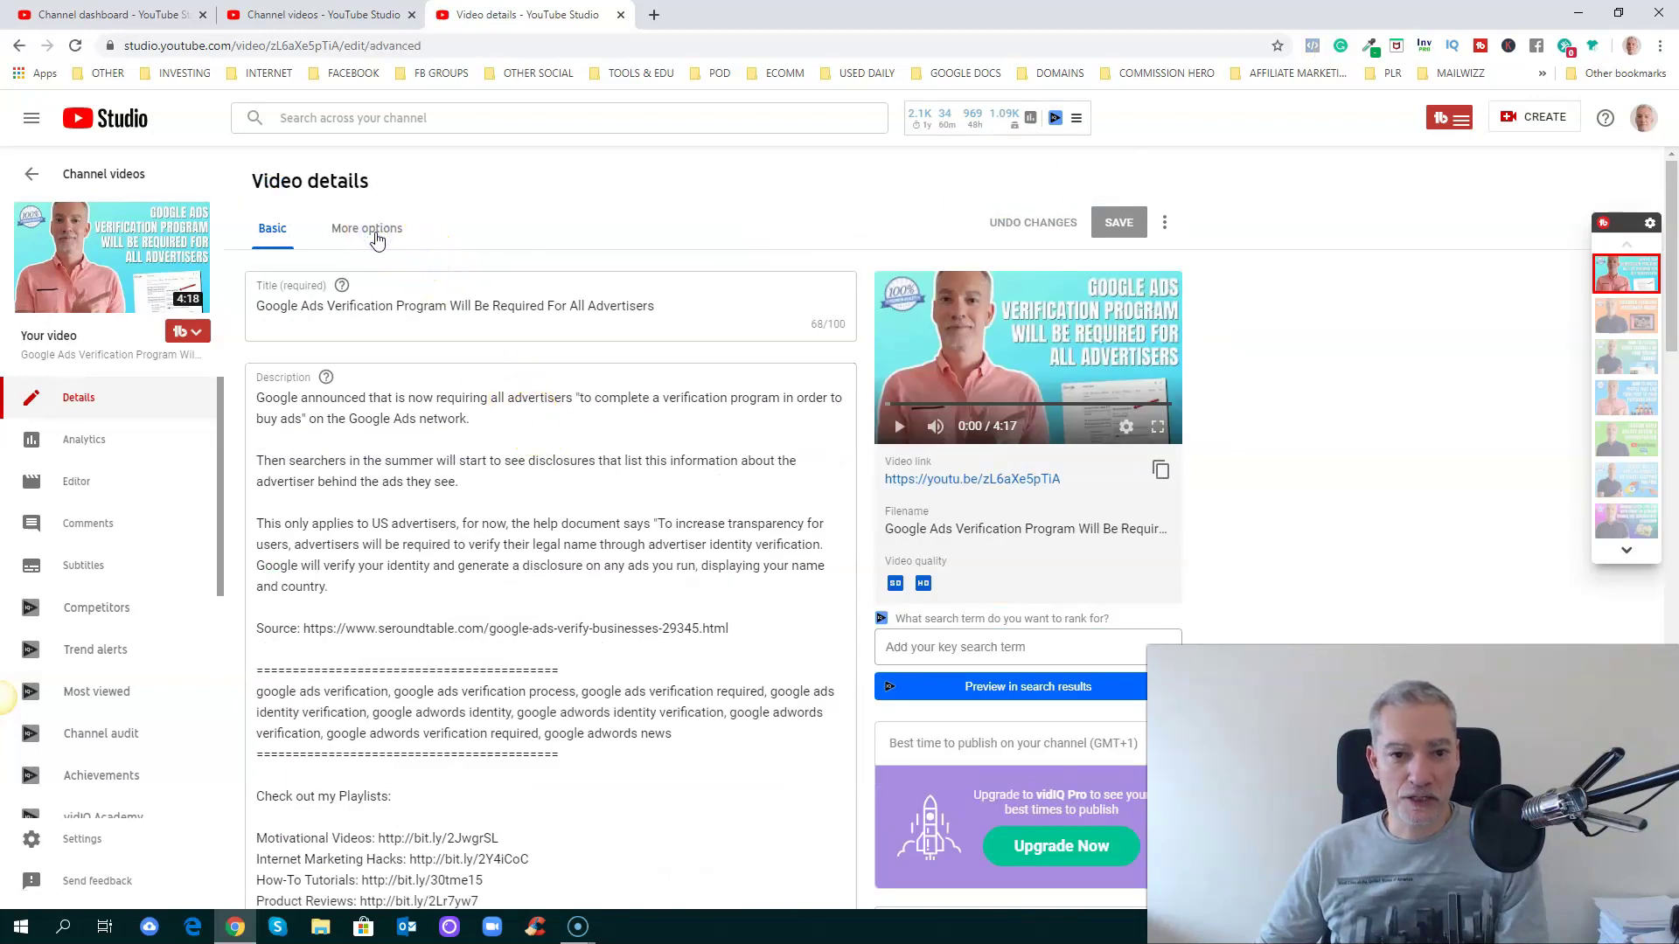
Review the video's additional options, such as license, category, language, subtitles, and comment settings.
left_click(374, 231)
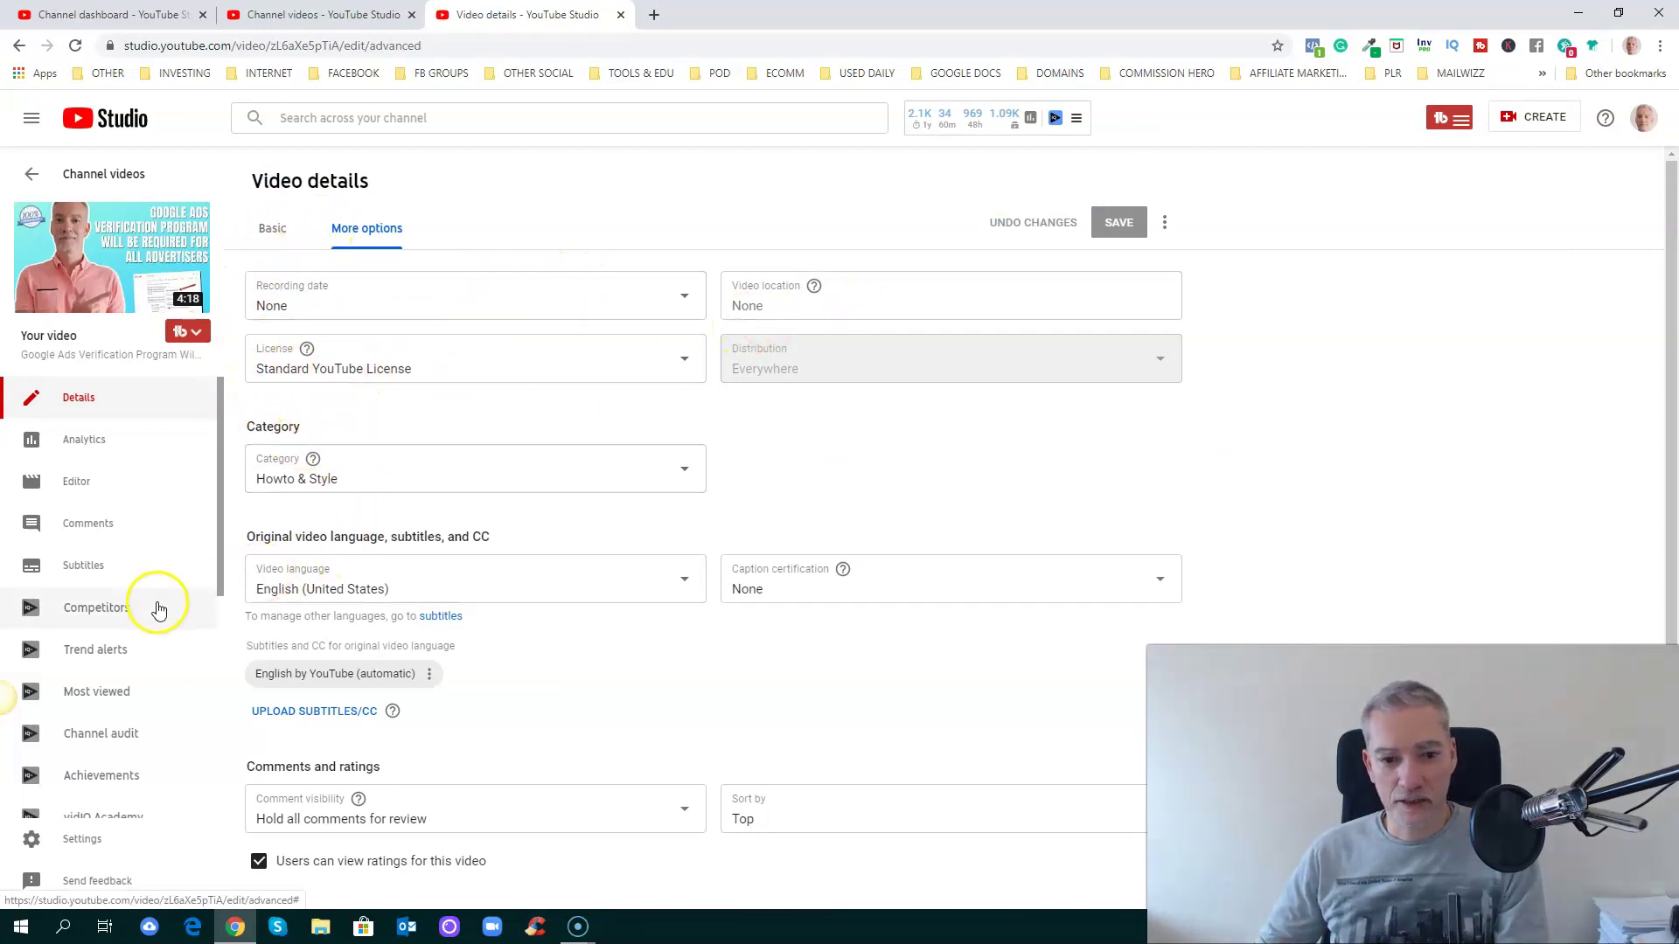
scroll(439, 604, "down", 2)
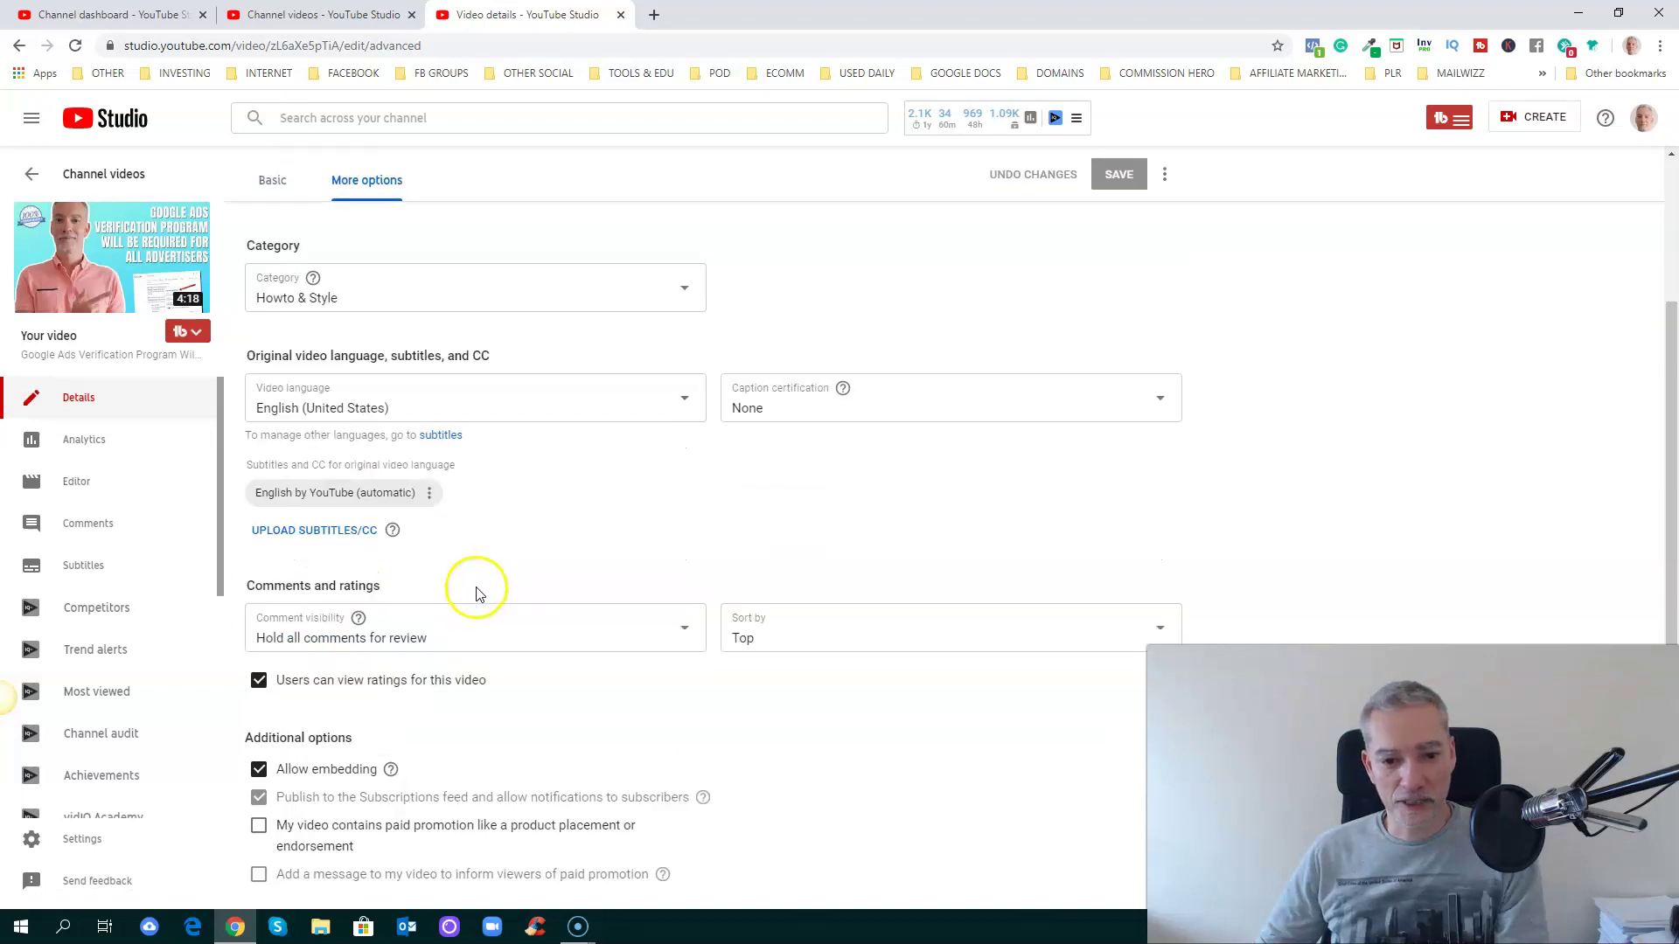
scroll(476, 589, "up", 2)
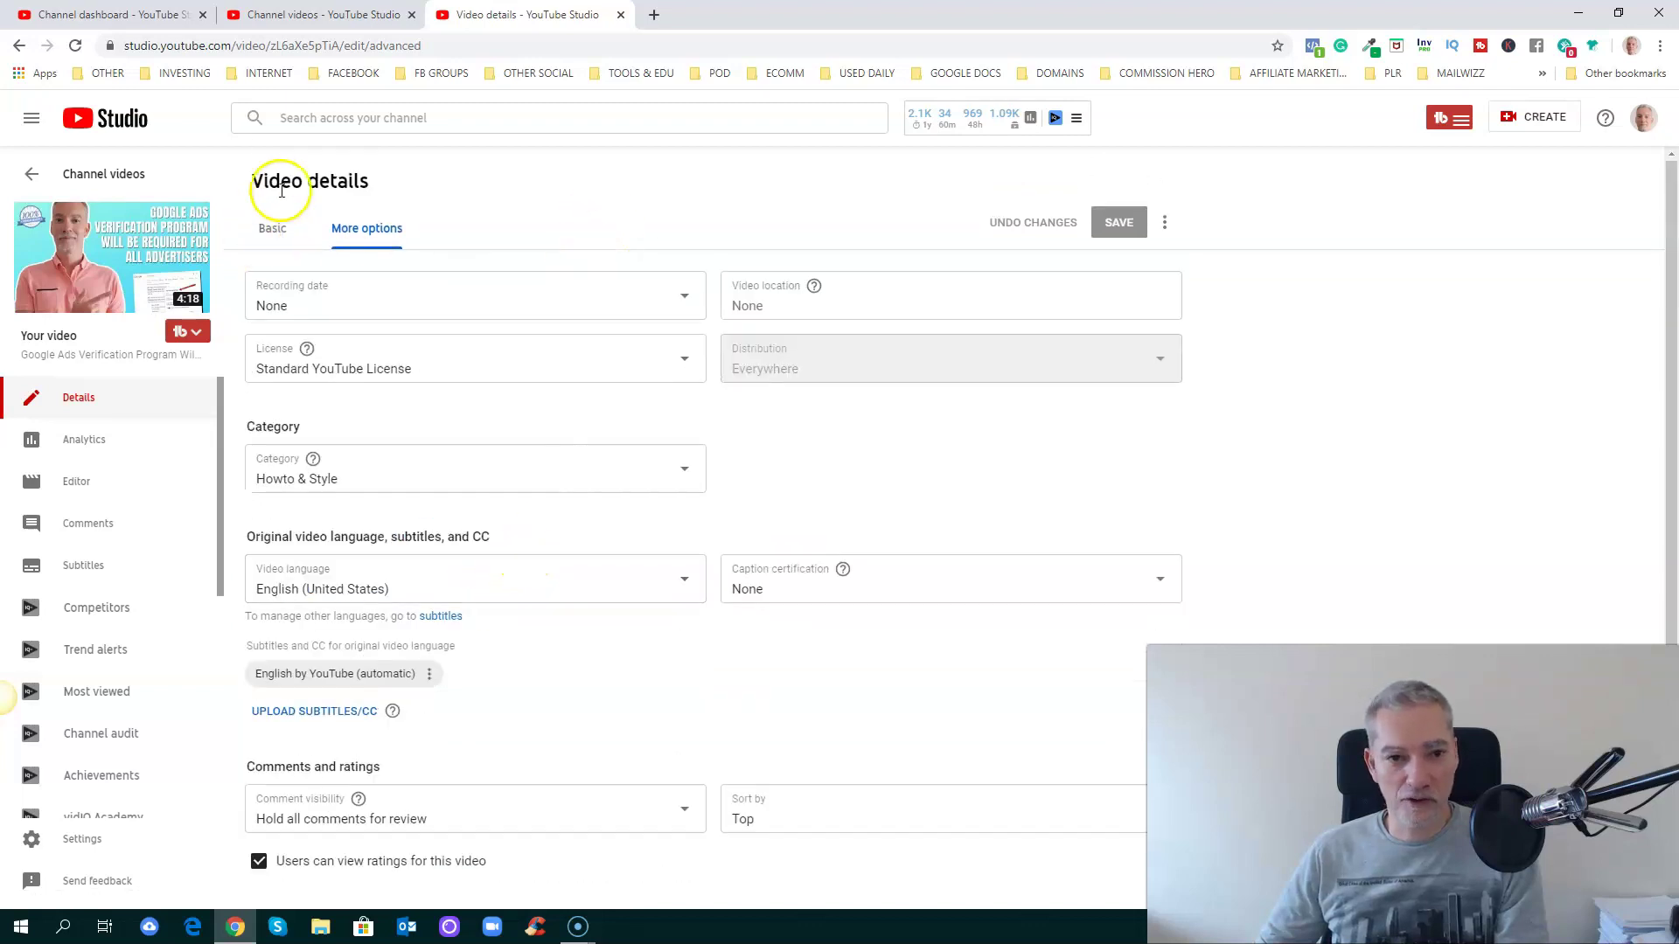
Return to the channel video list and view the Google Ads Verification Program video's analytics in a new tab.
left_click(347, 15)
mouse_move(464, 391)
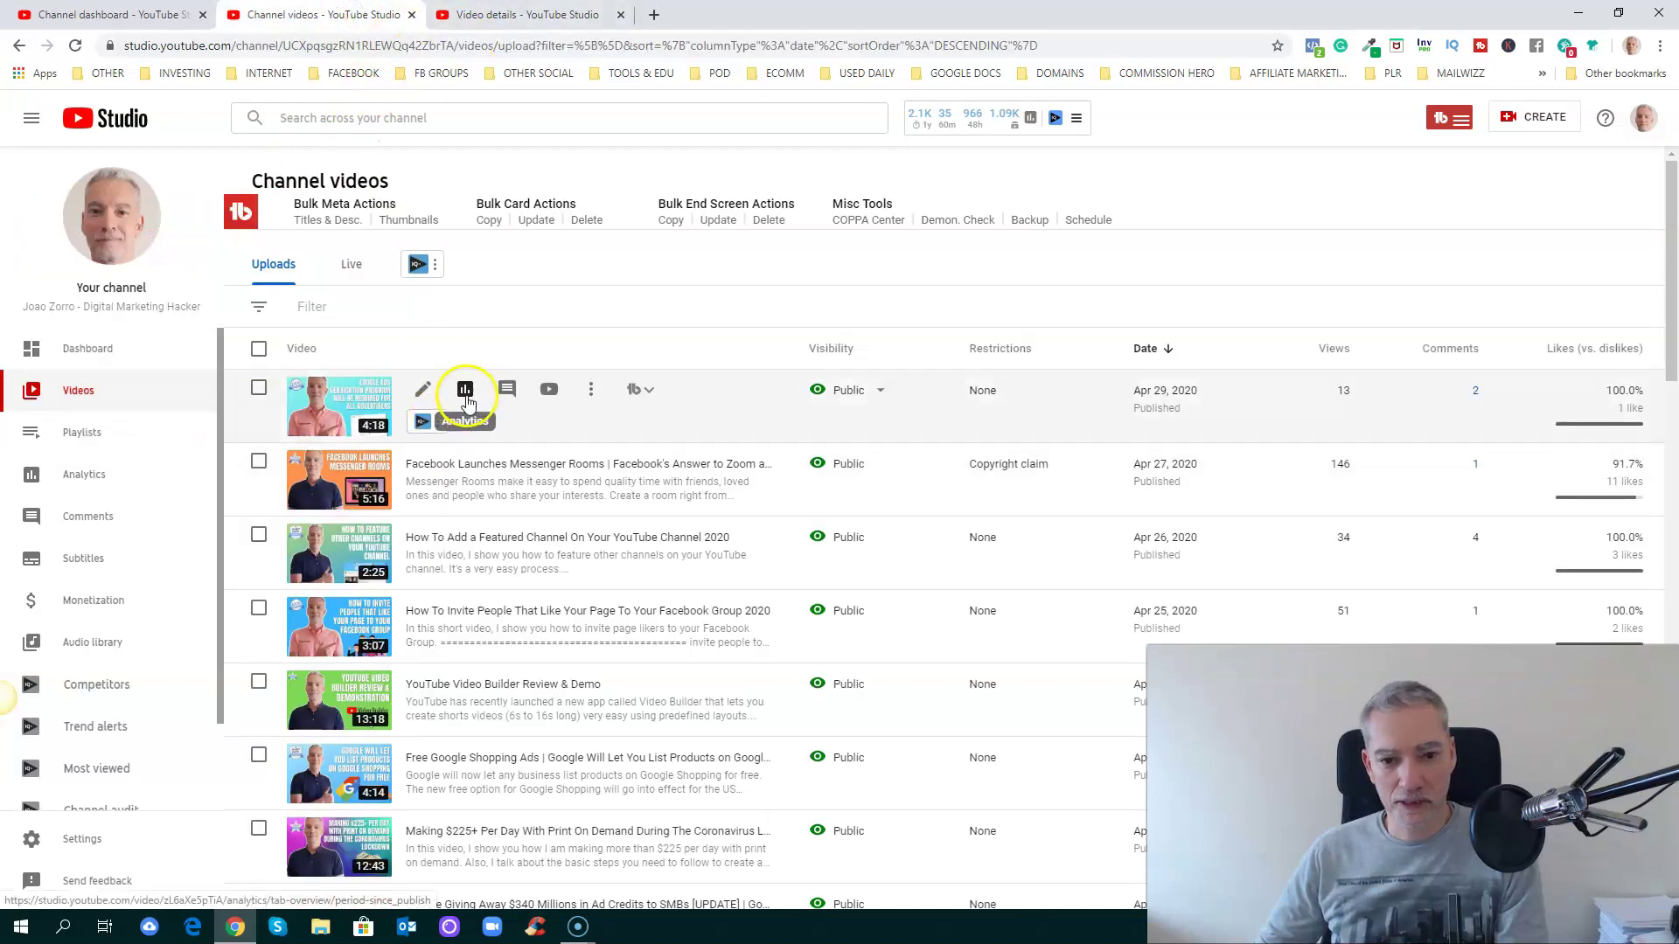
right_click(464, 391)
left_click(524, 412)
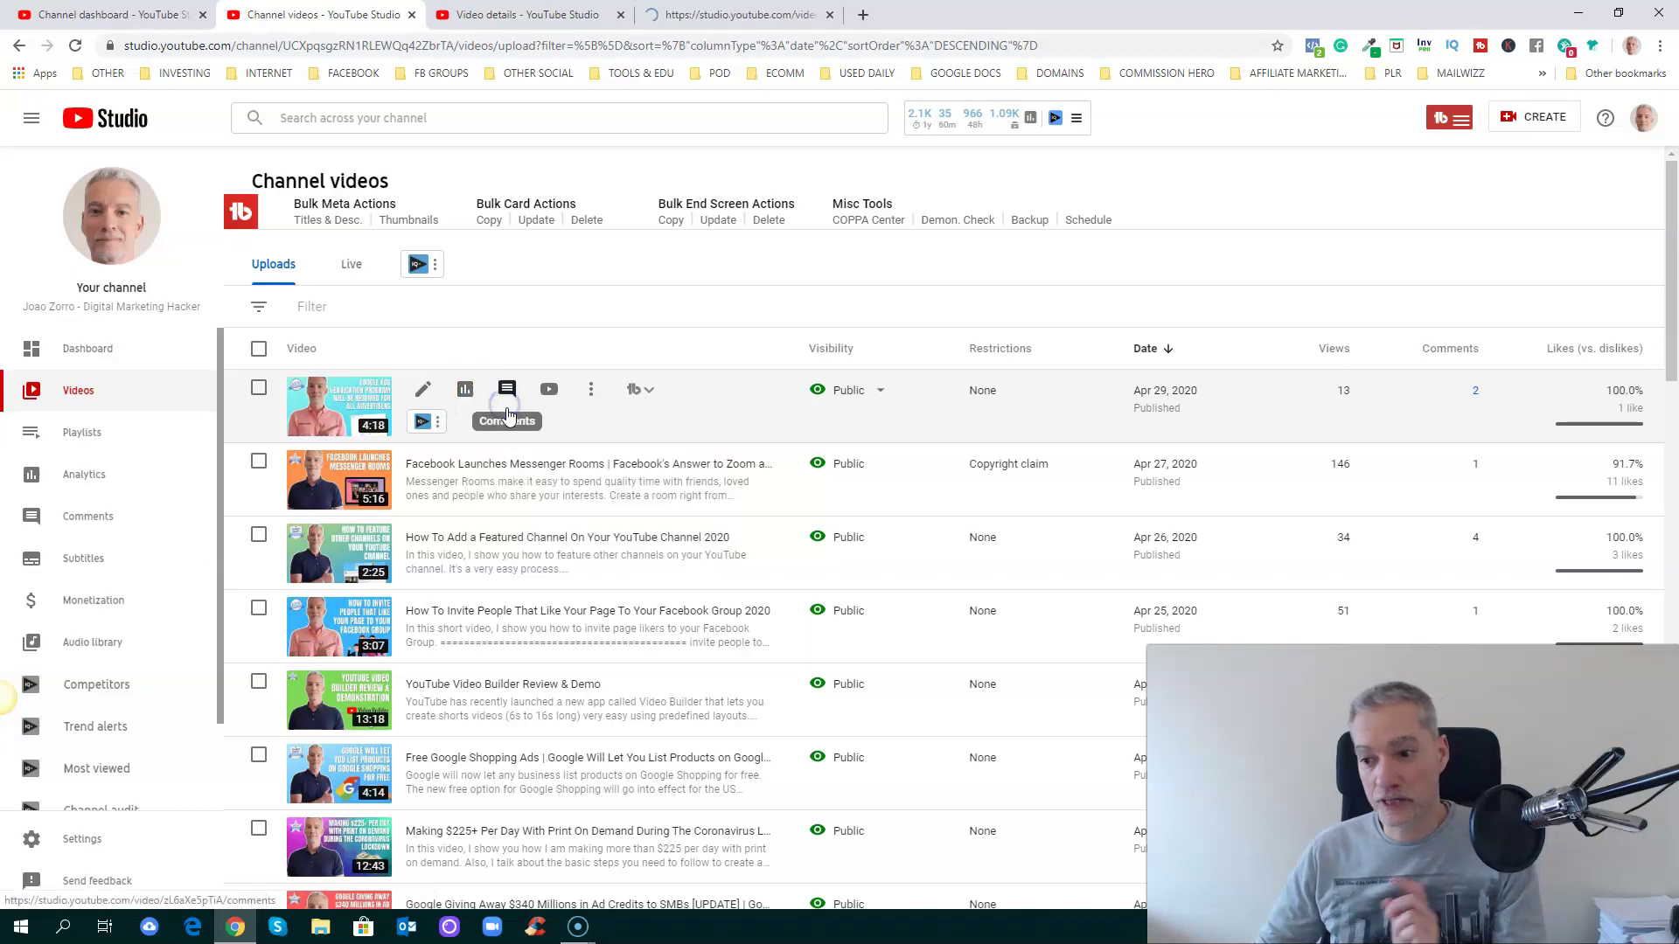
left_click(712, 14)
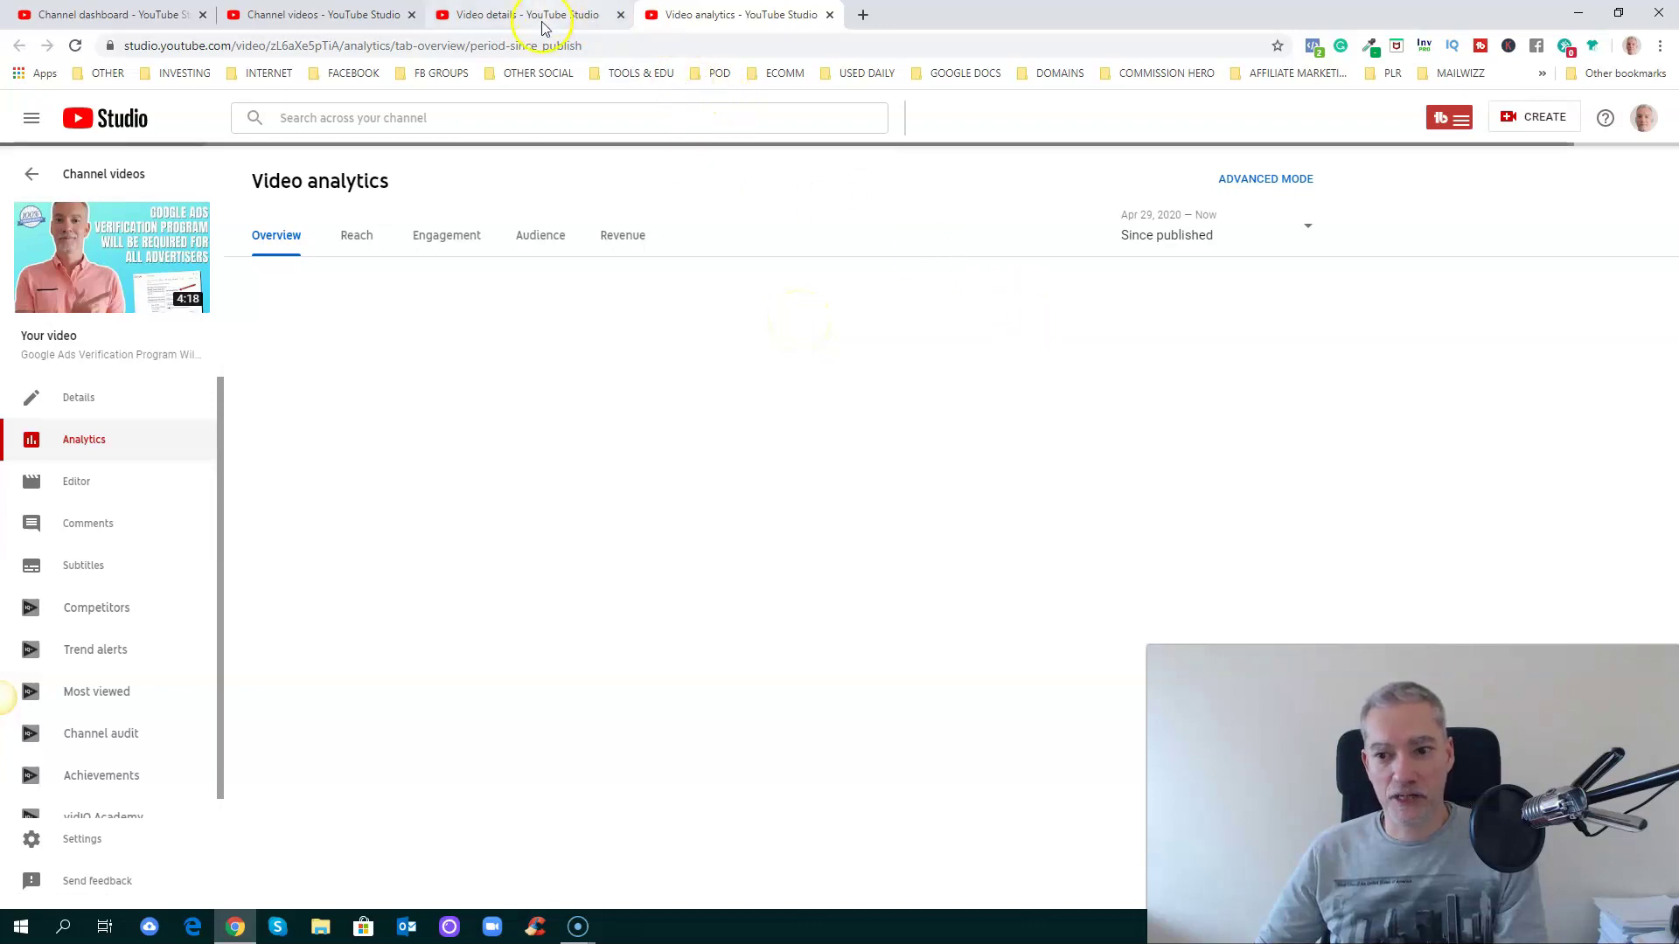
Go back to the channel video list and browse through the older uploads.
left_click(354, 14)
scroll(820, 483, "down", 3)
scroll(791, 520, "down", 2)
scroll(787, 507, "down", 4)
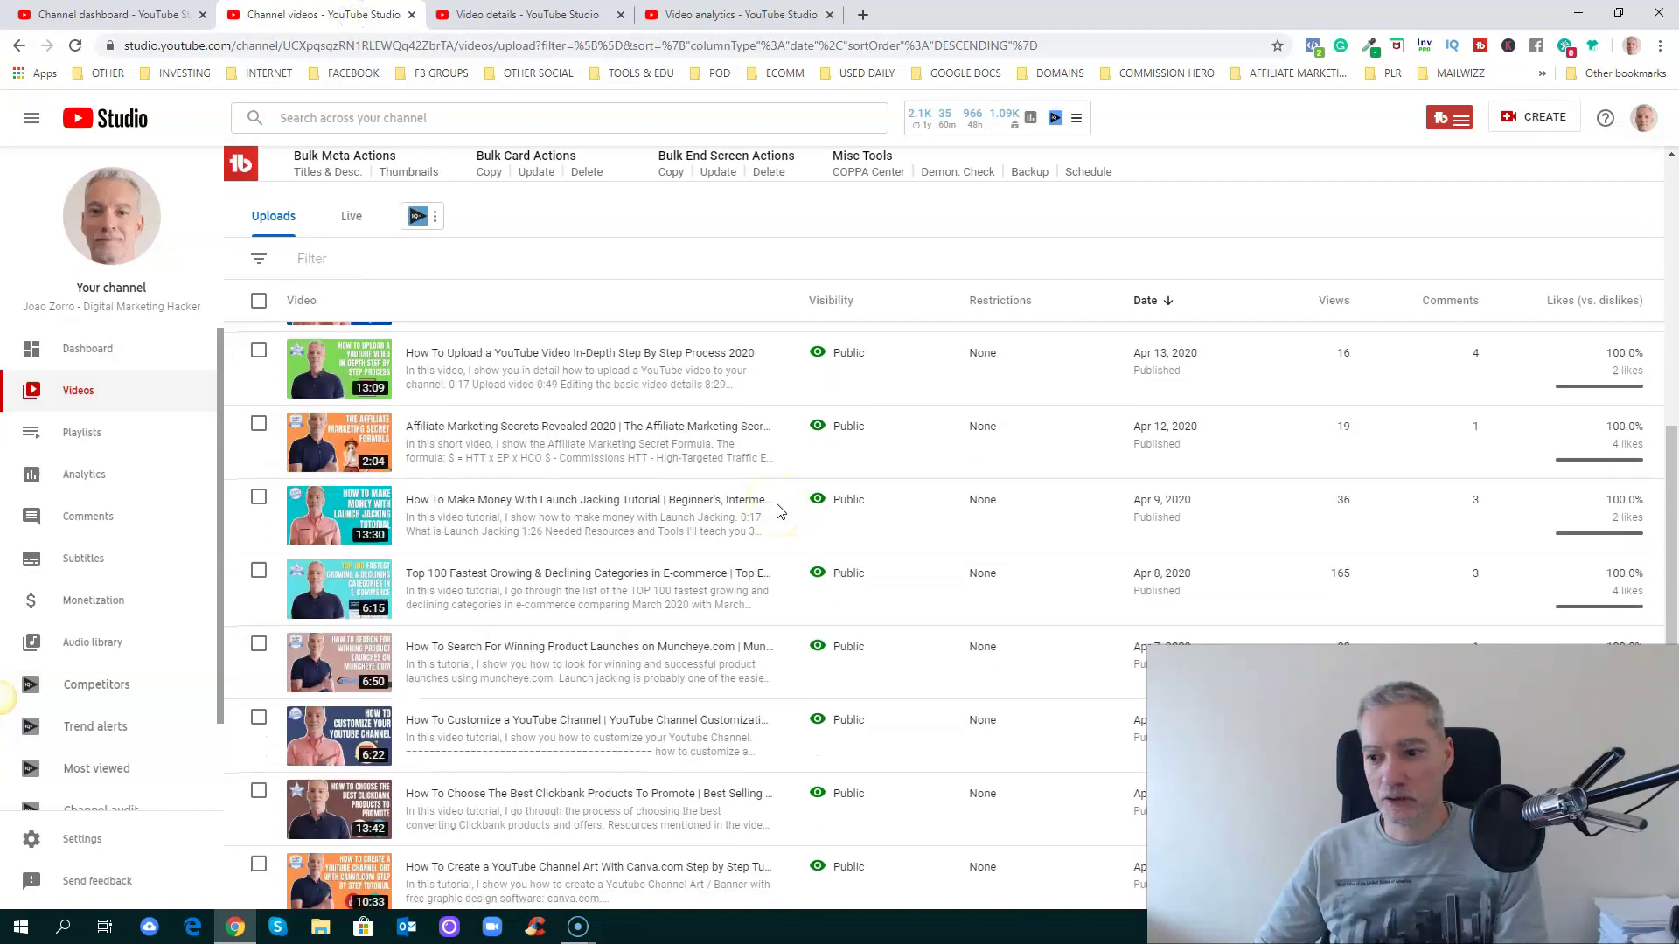
scroll(815, 502, "up", 4)
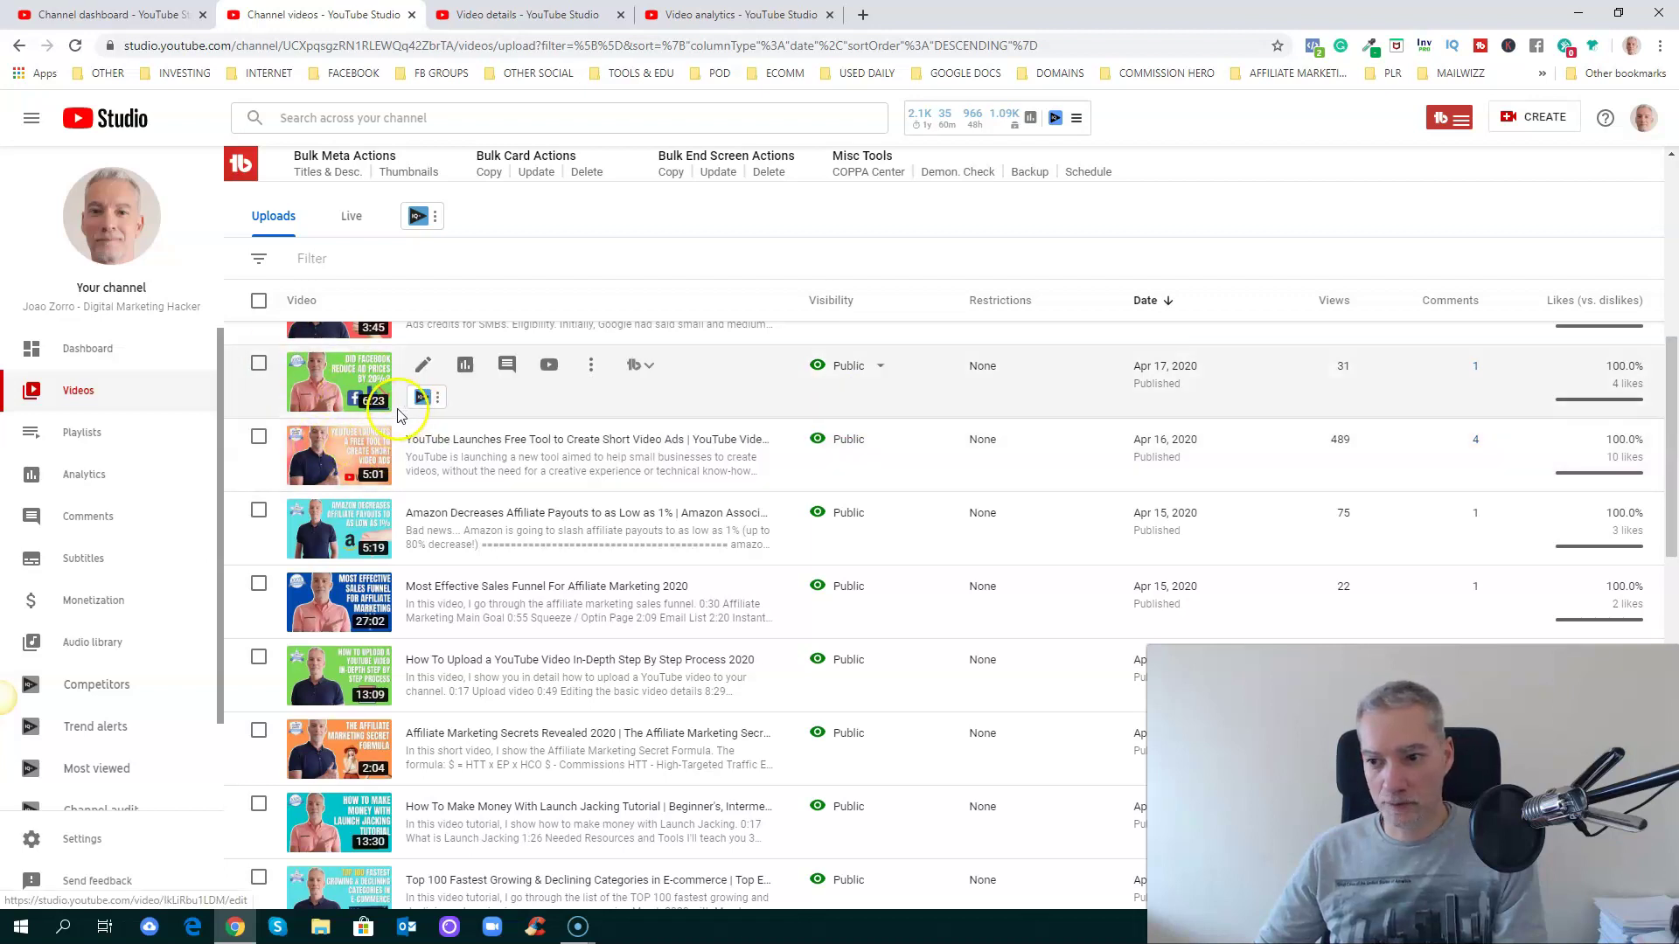
Open the analytics of the "YouTube Launches Free Tool to Create Short Video Ads" video in a new tab and view its watch time, subscribers, and views charts.
right_click(465, 439)
left_click(516, 453)
left_click(959, 15)
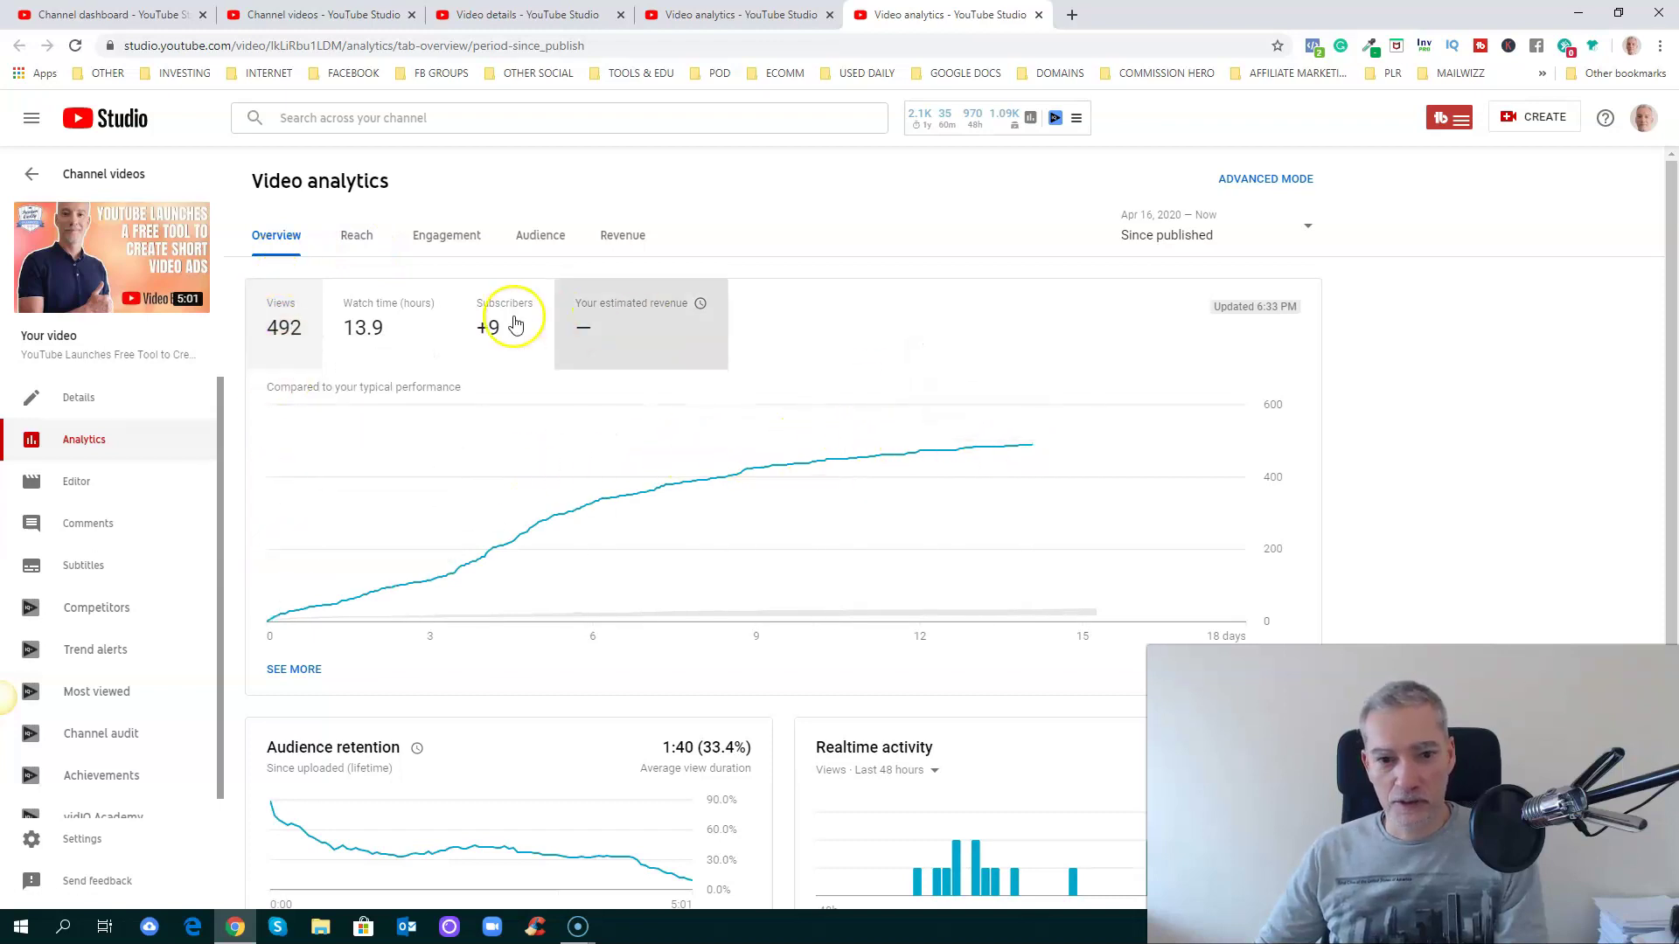
left_click(386, 338)
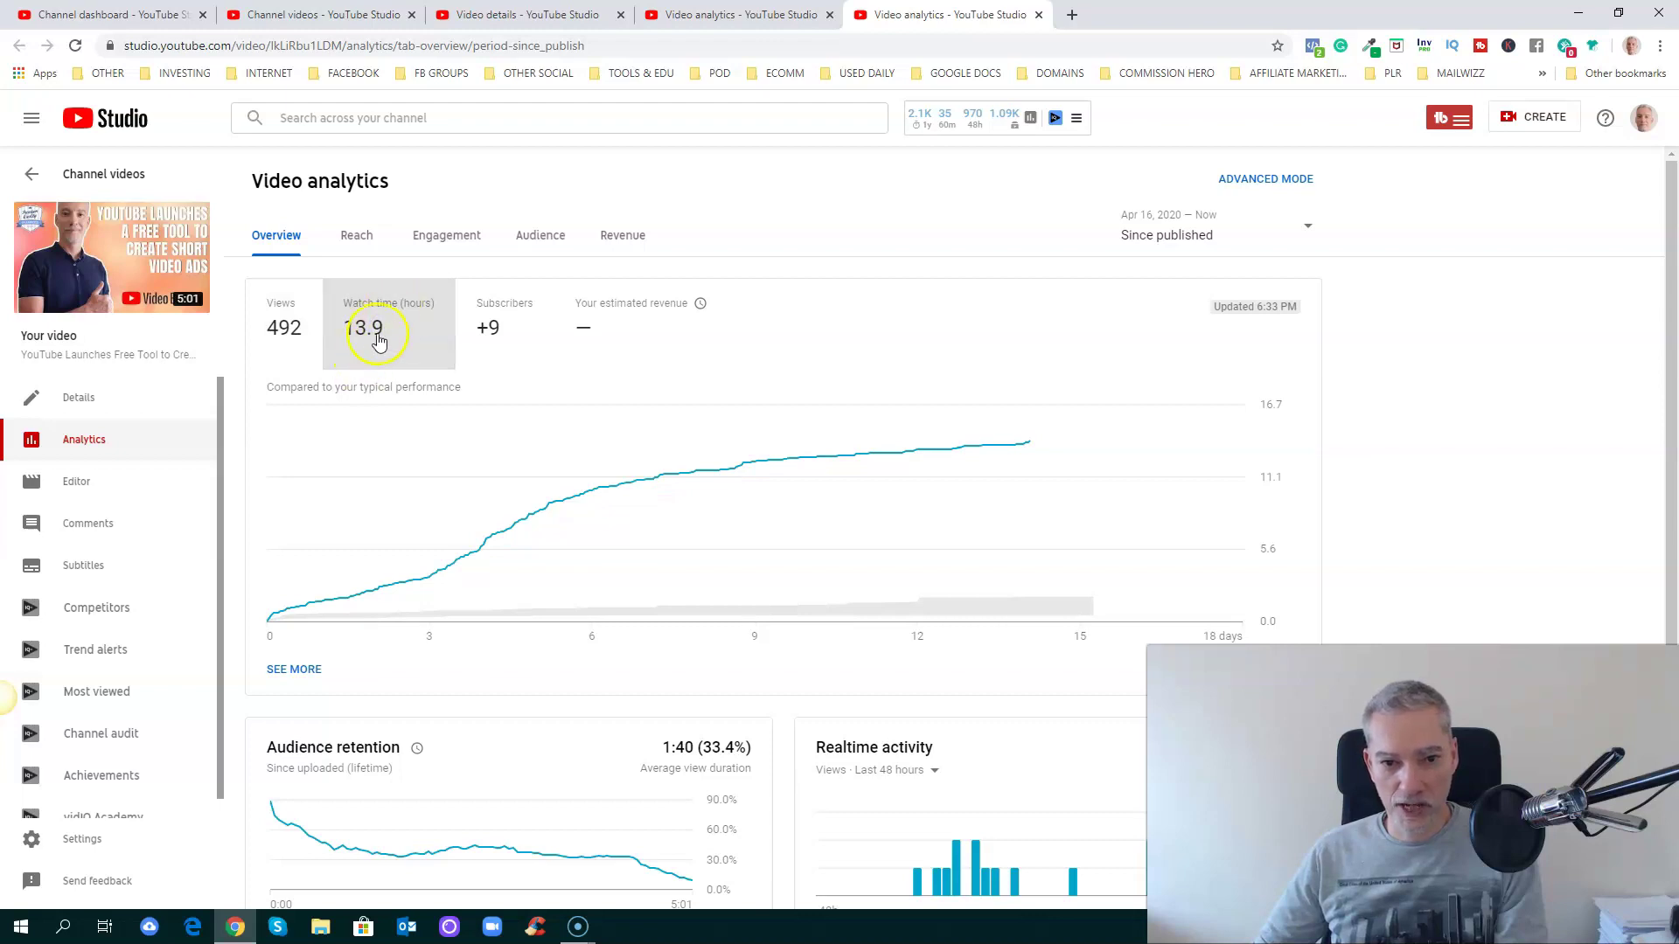
left_click(512, 325)
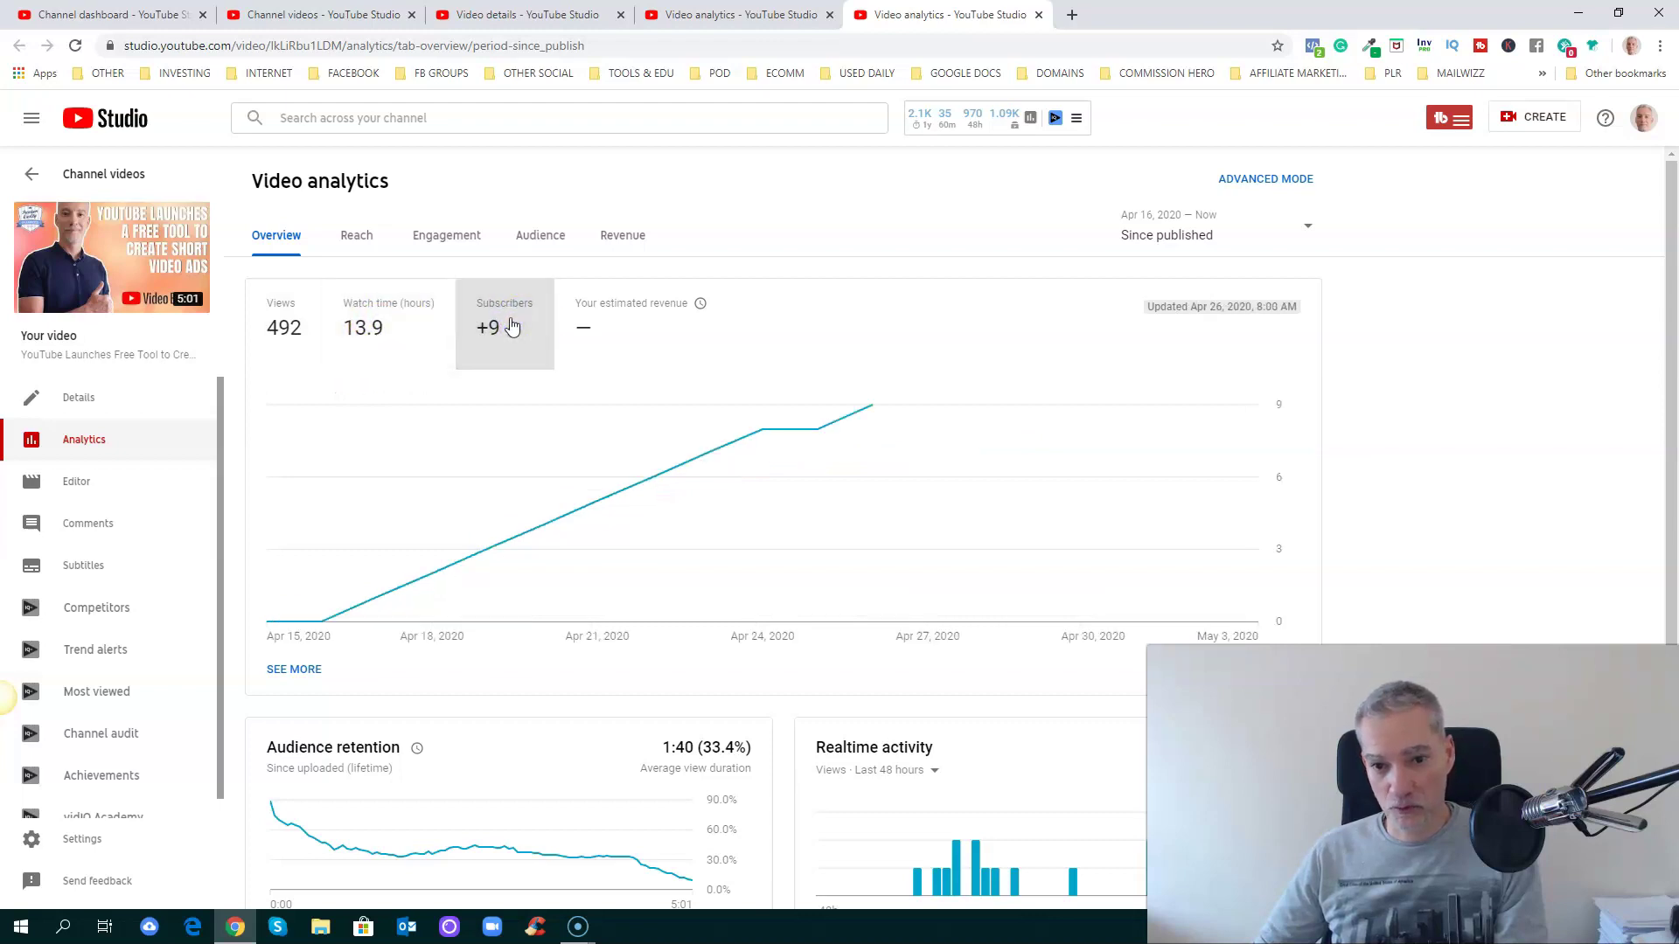
left_click(284, 332)
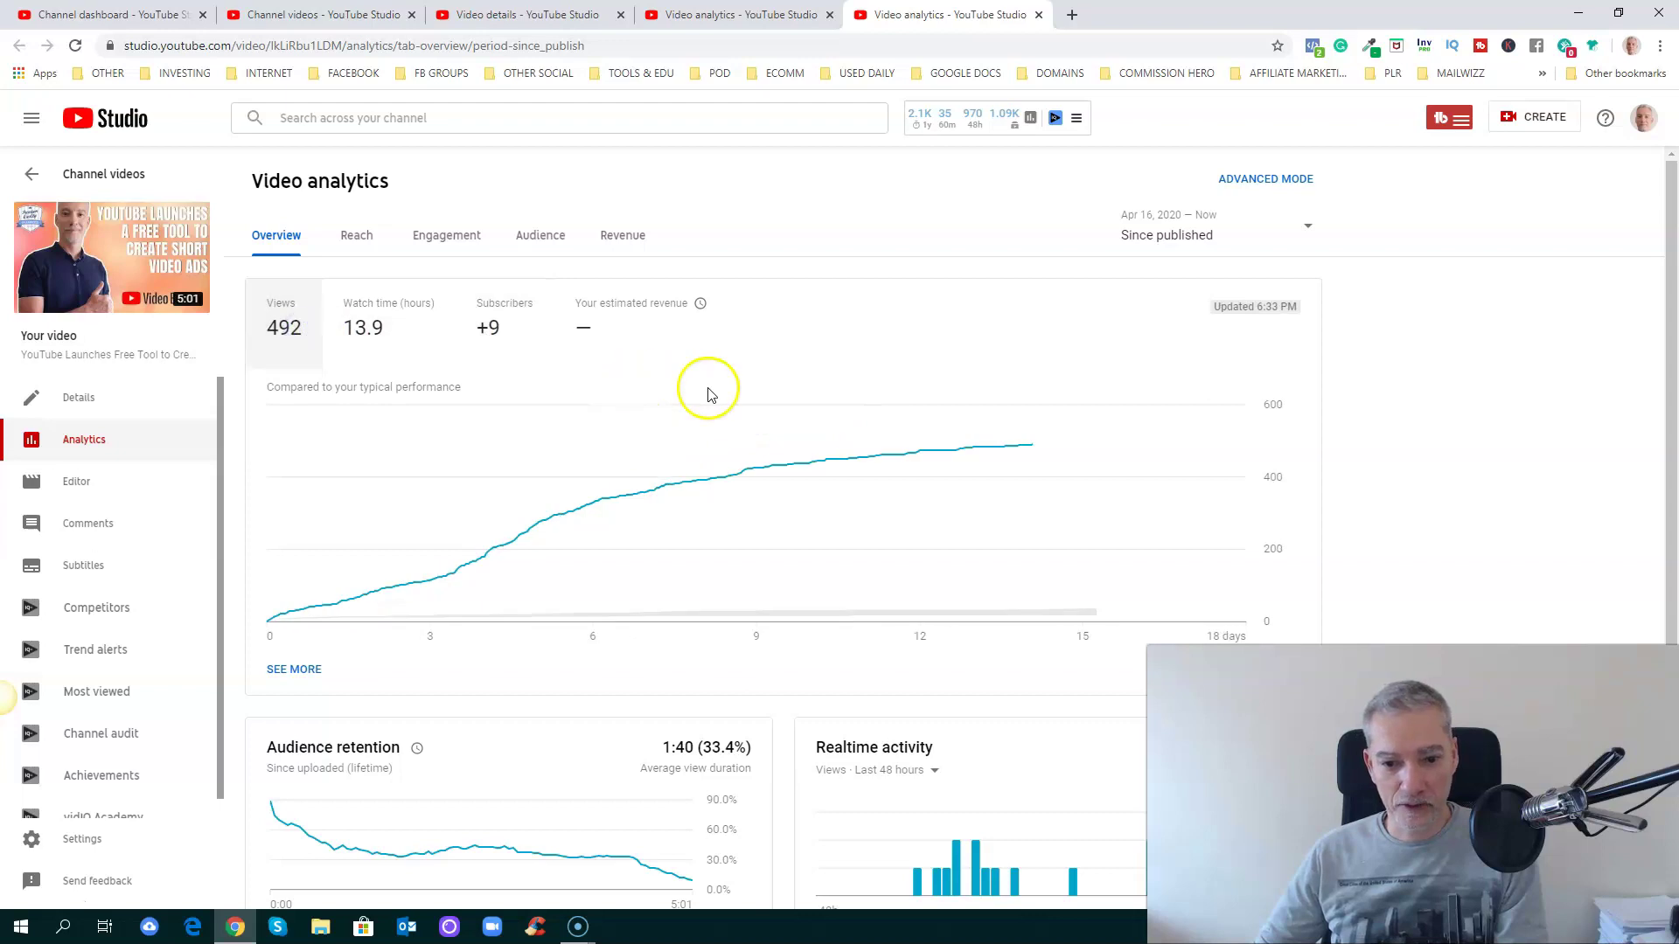
Review the video's audience retention, likes versus dislikes, and realtime activity with its top traffic sources in the analytics overview.
scroll(690, 463, "down", 3)
mouse_move(381, 472)
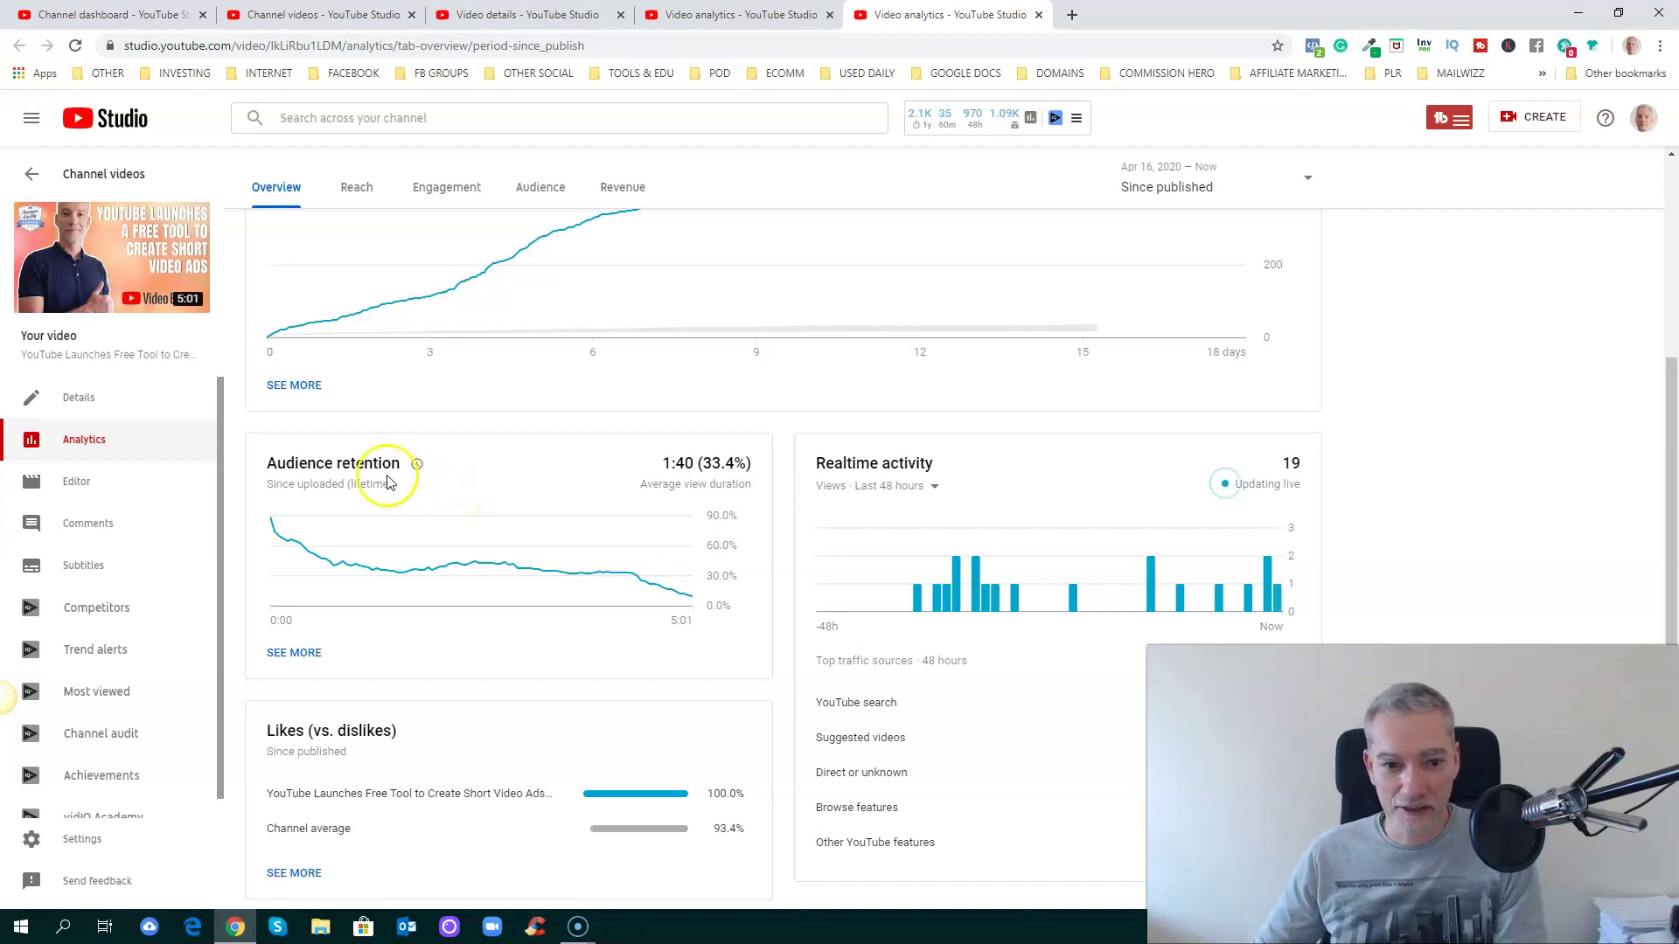
scroll(633, 470, "down", 1)
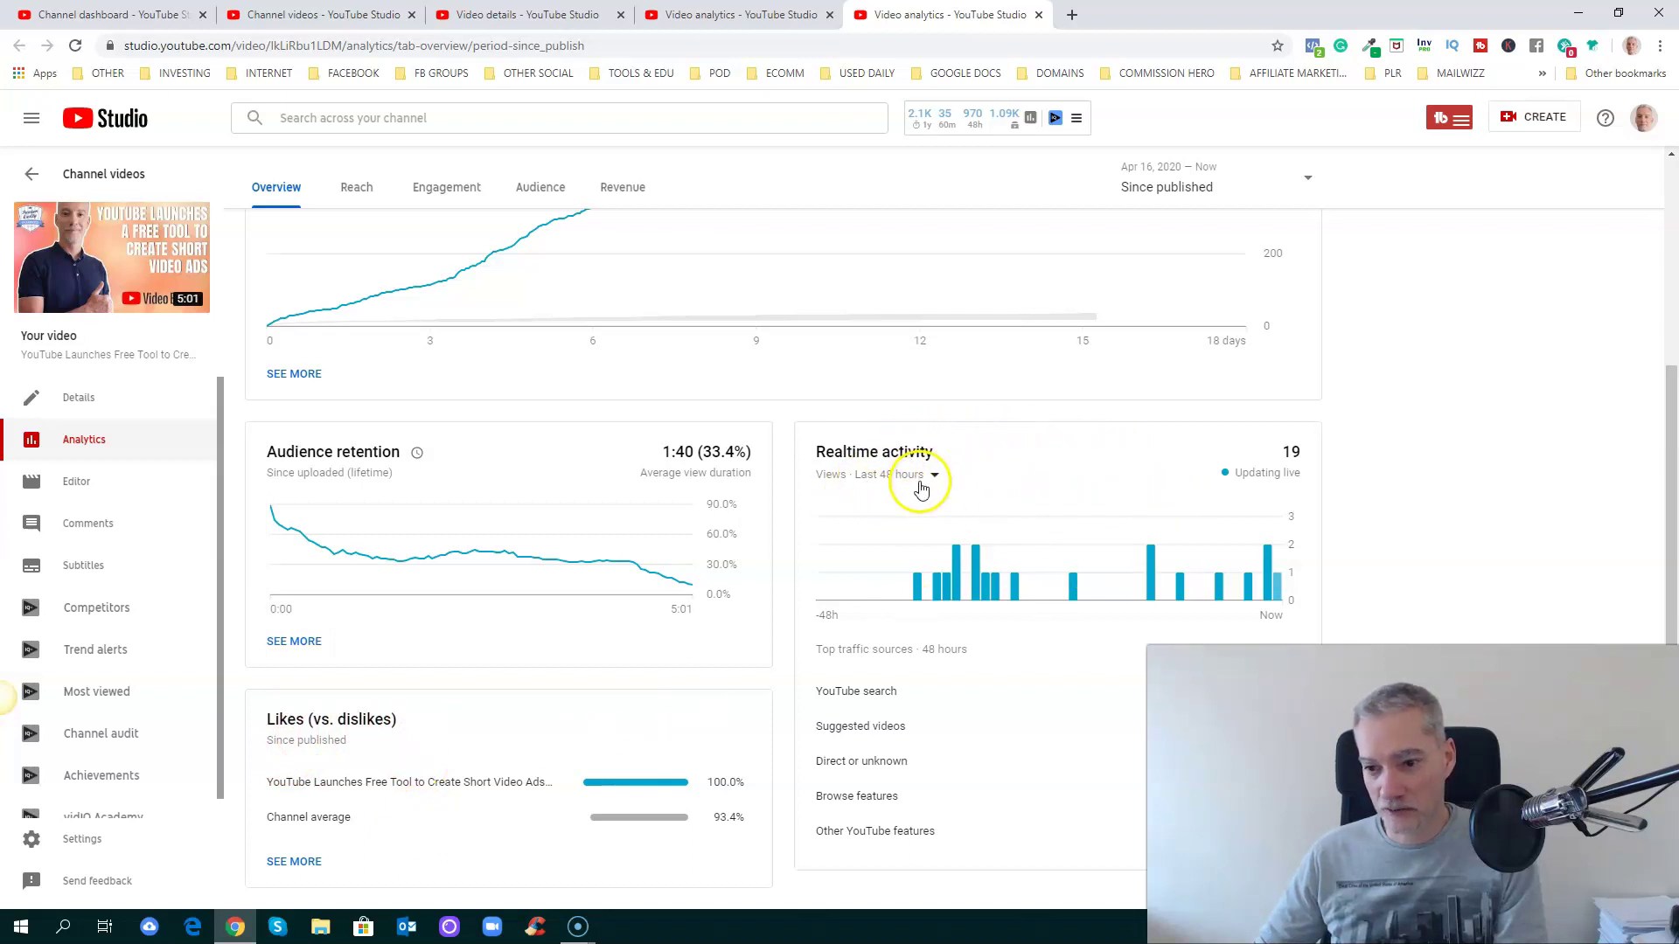
mouse_move(1281, 600)
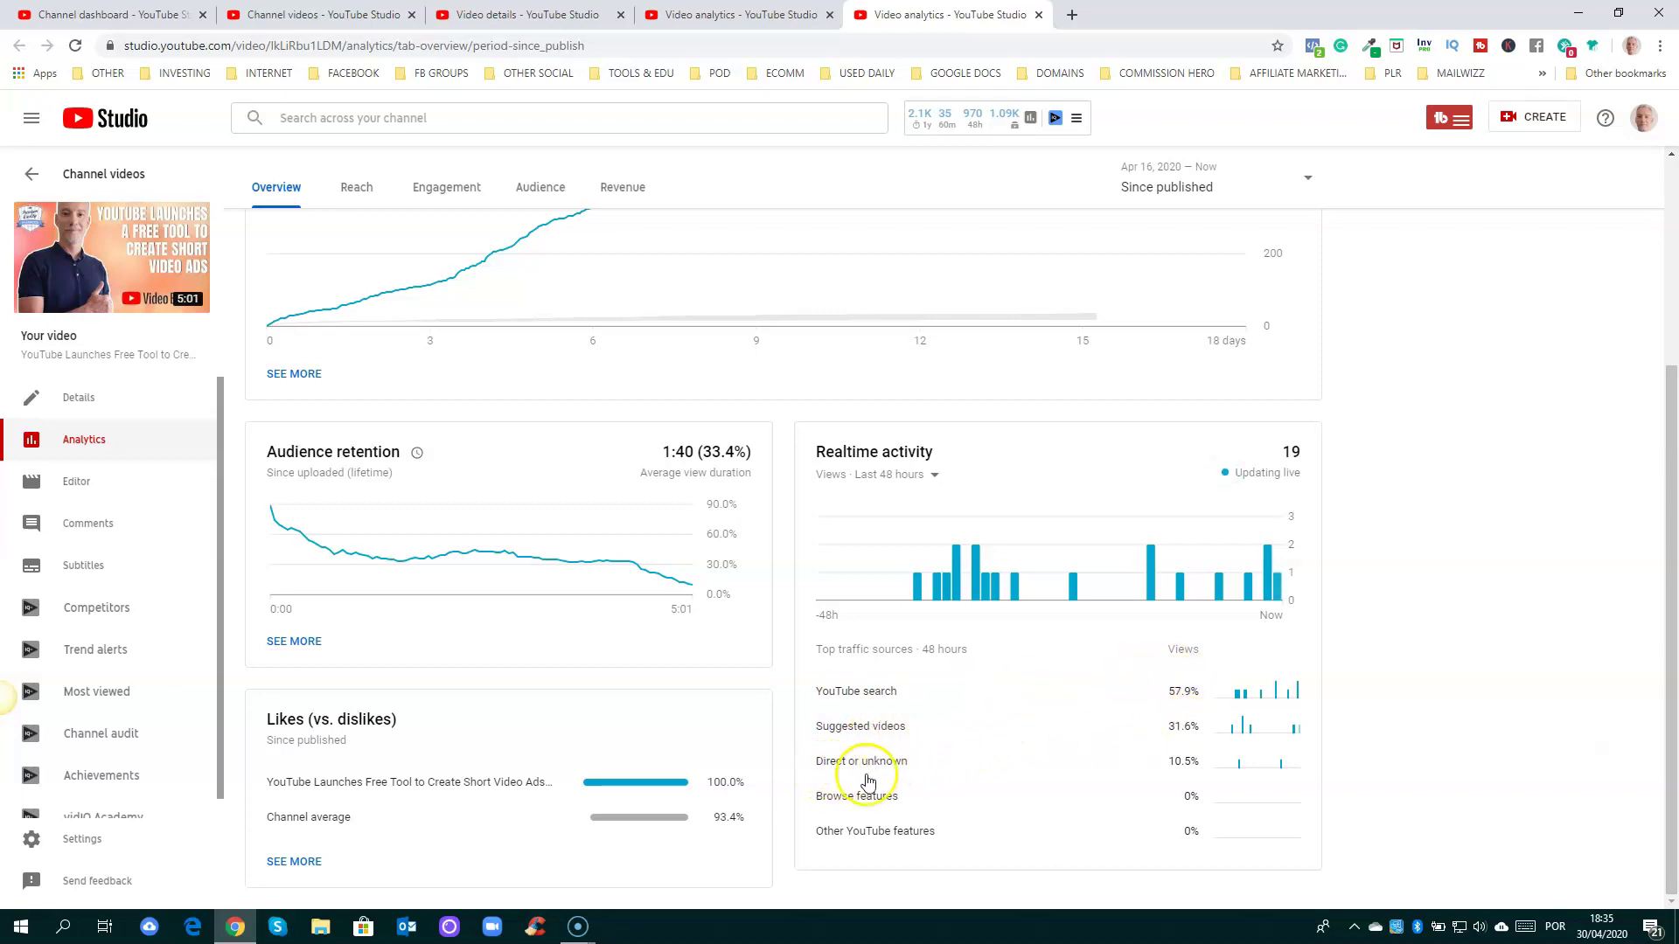
scroll(936, 768, "up", 3)
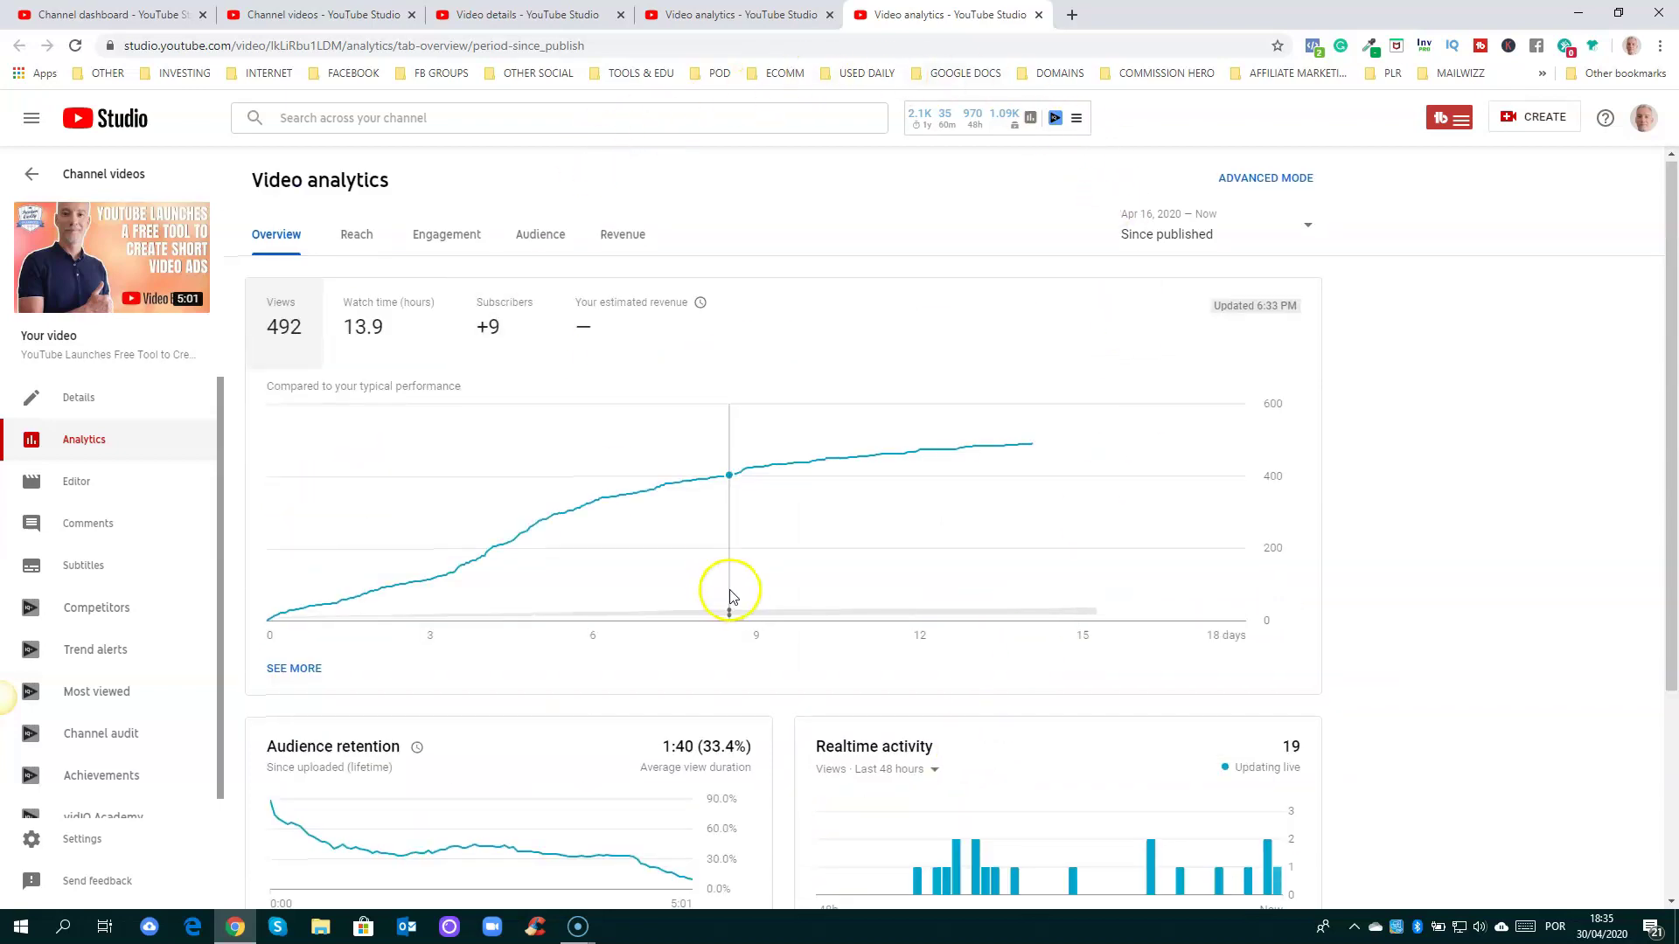
scroll(787, 581, "down", 4)
scroll(711, 554, "up", 4)
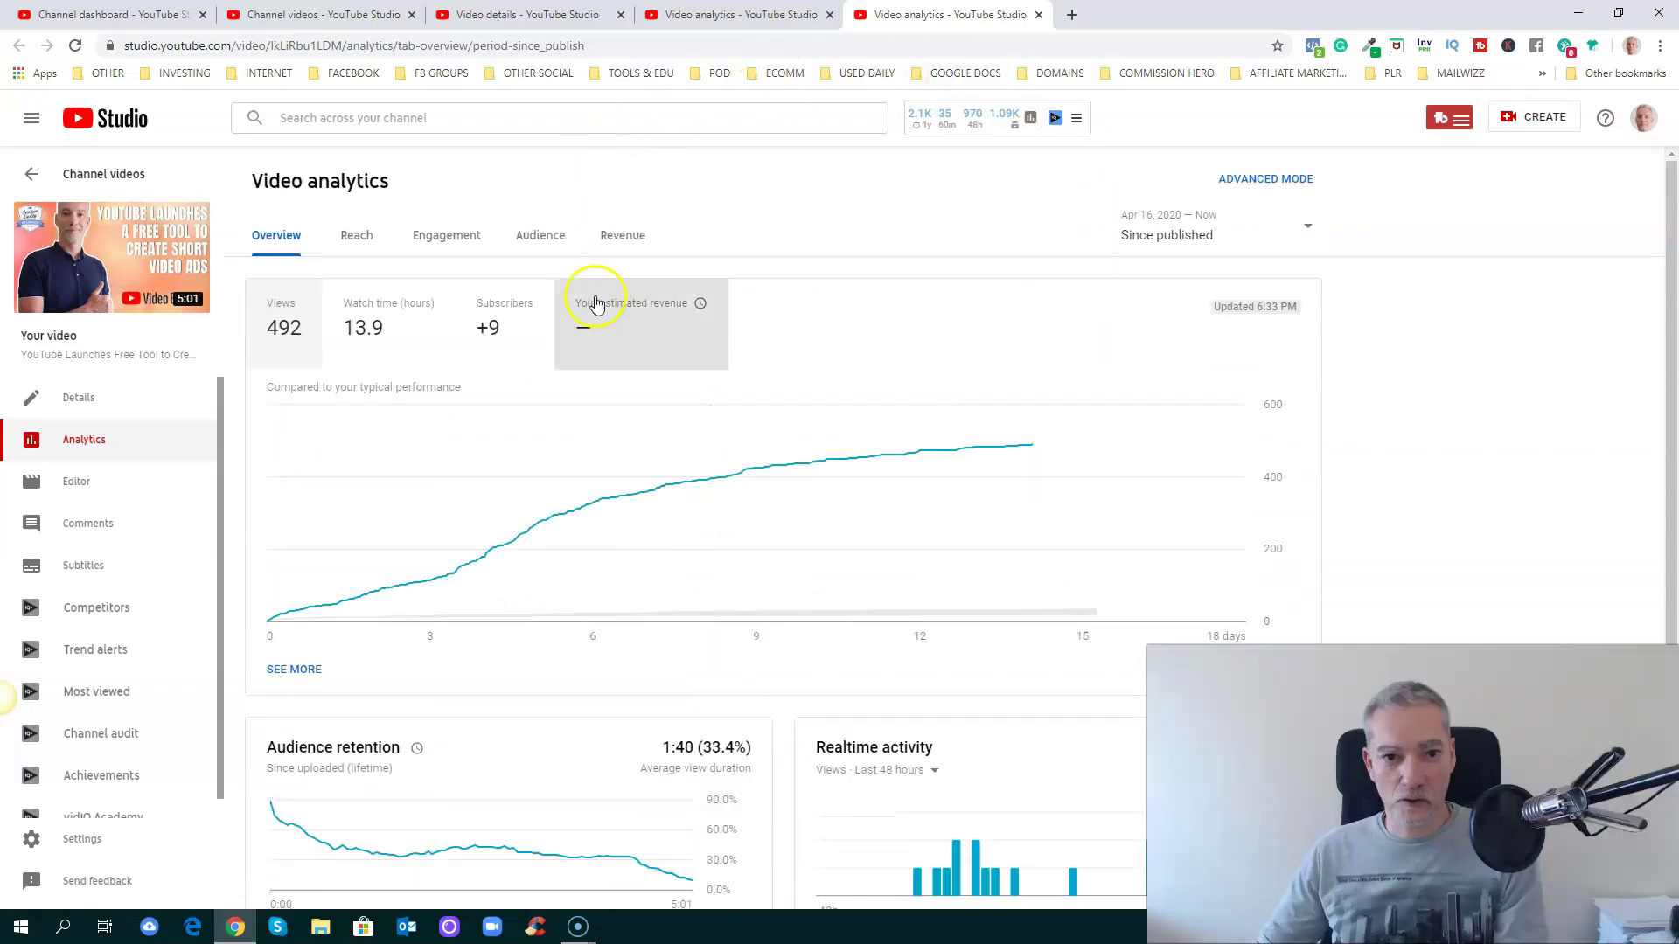
Open the video's Reach analytics, chart the impressions click-through rate, and review how impressions led to watch time.
left_click(355, 243)
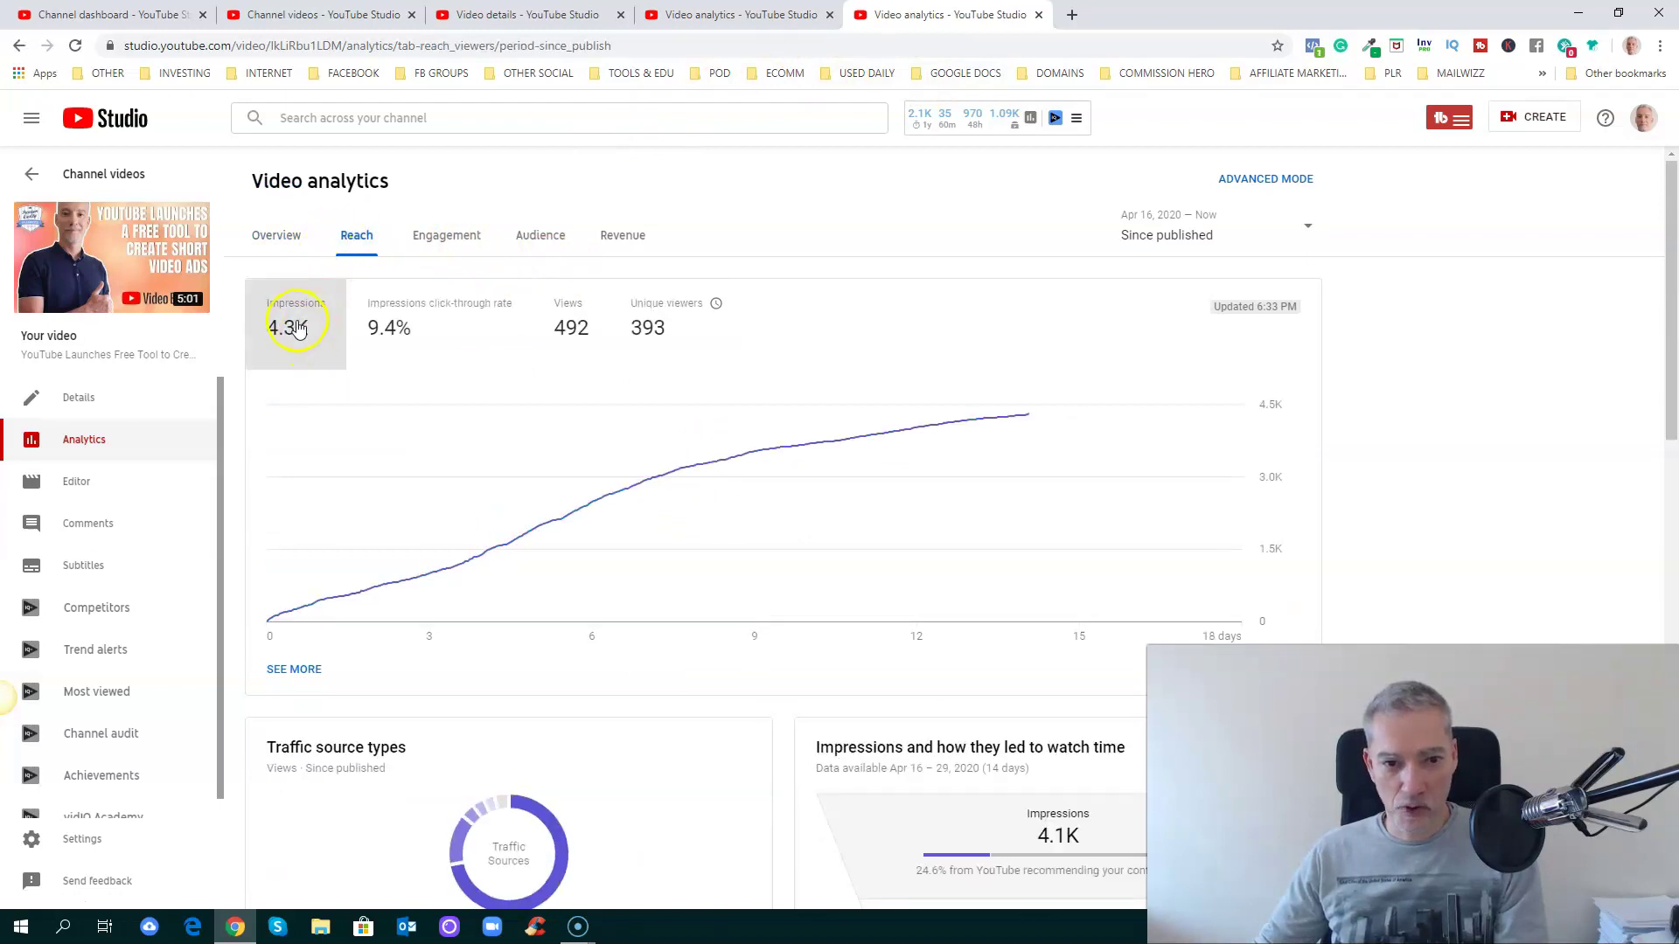
left_click(426, 326)
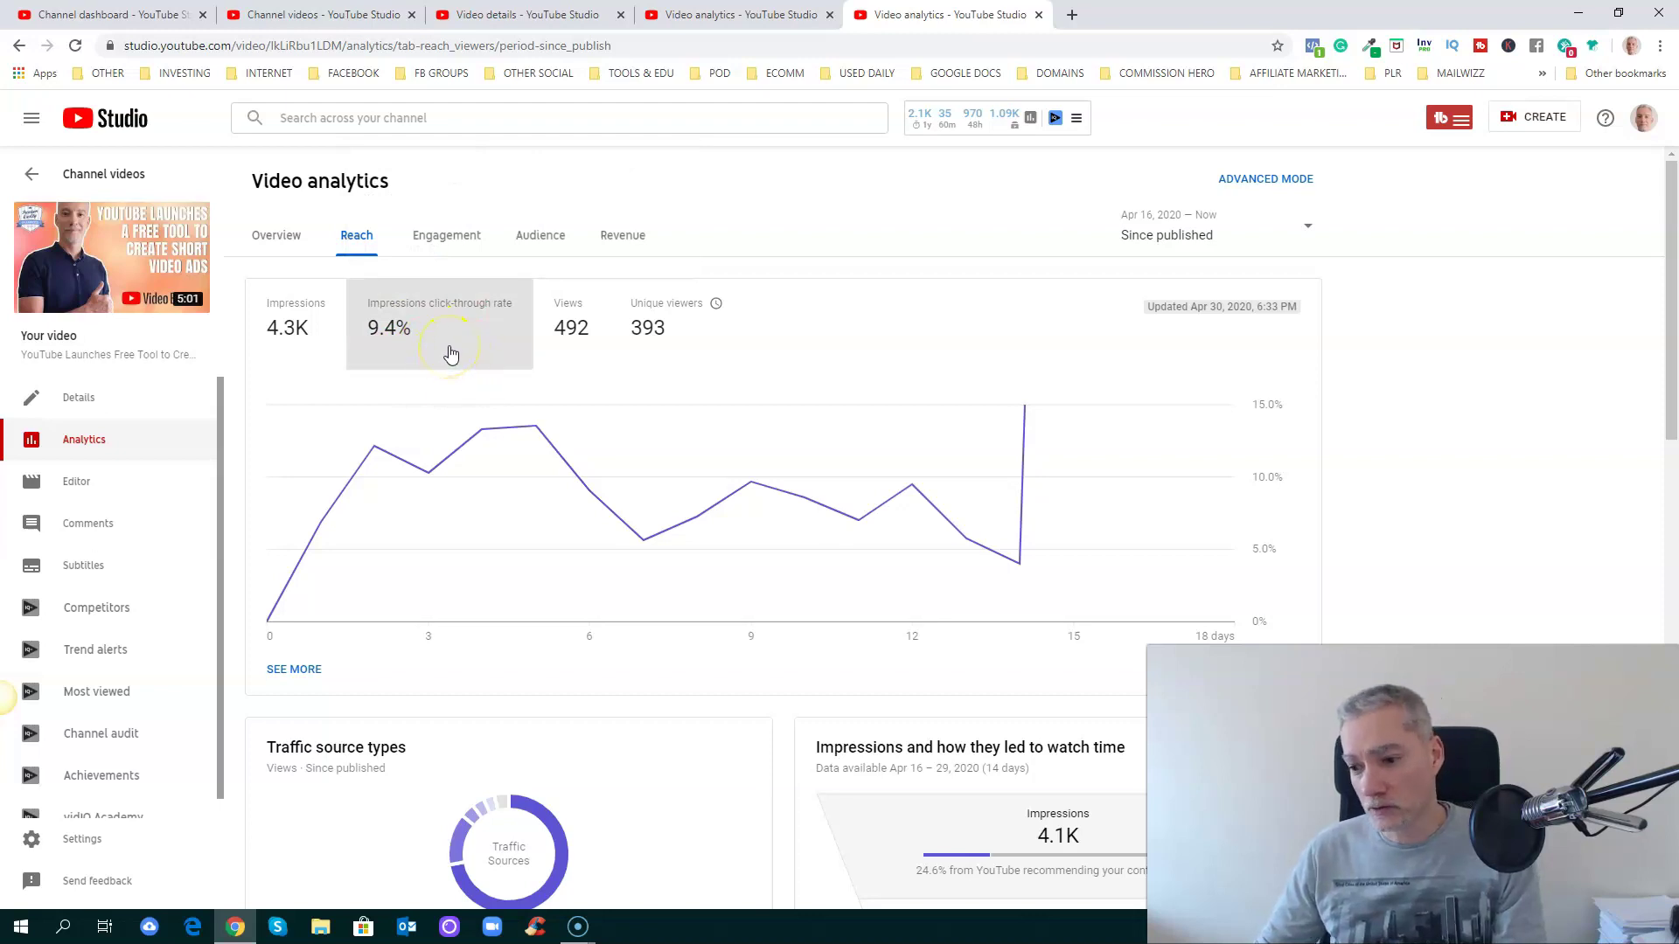
scroll(987, 529, "down", 5)
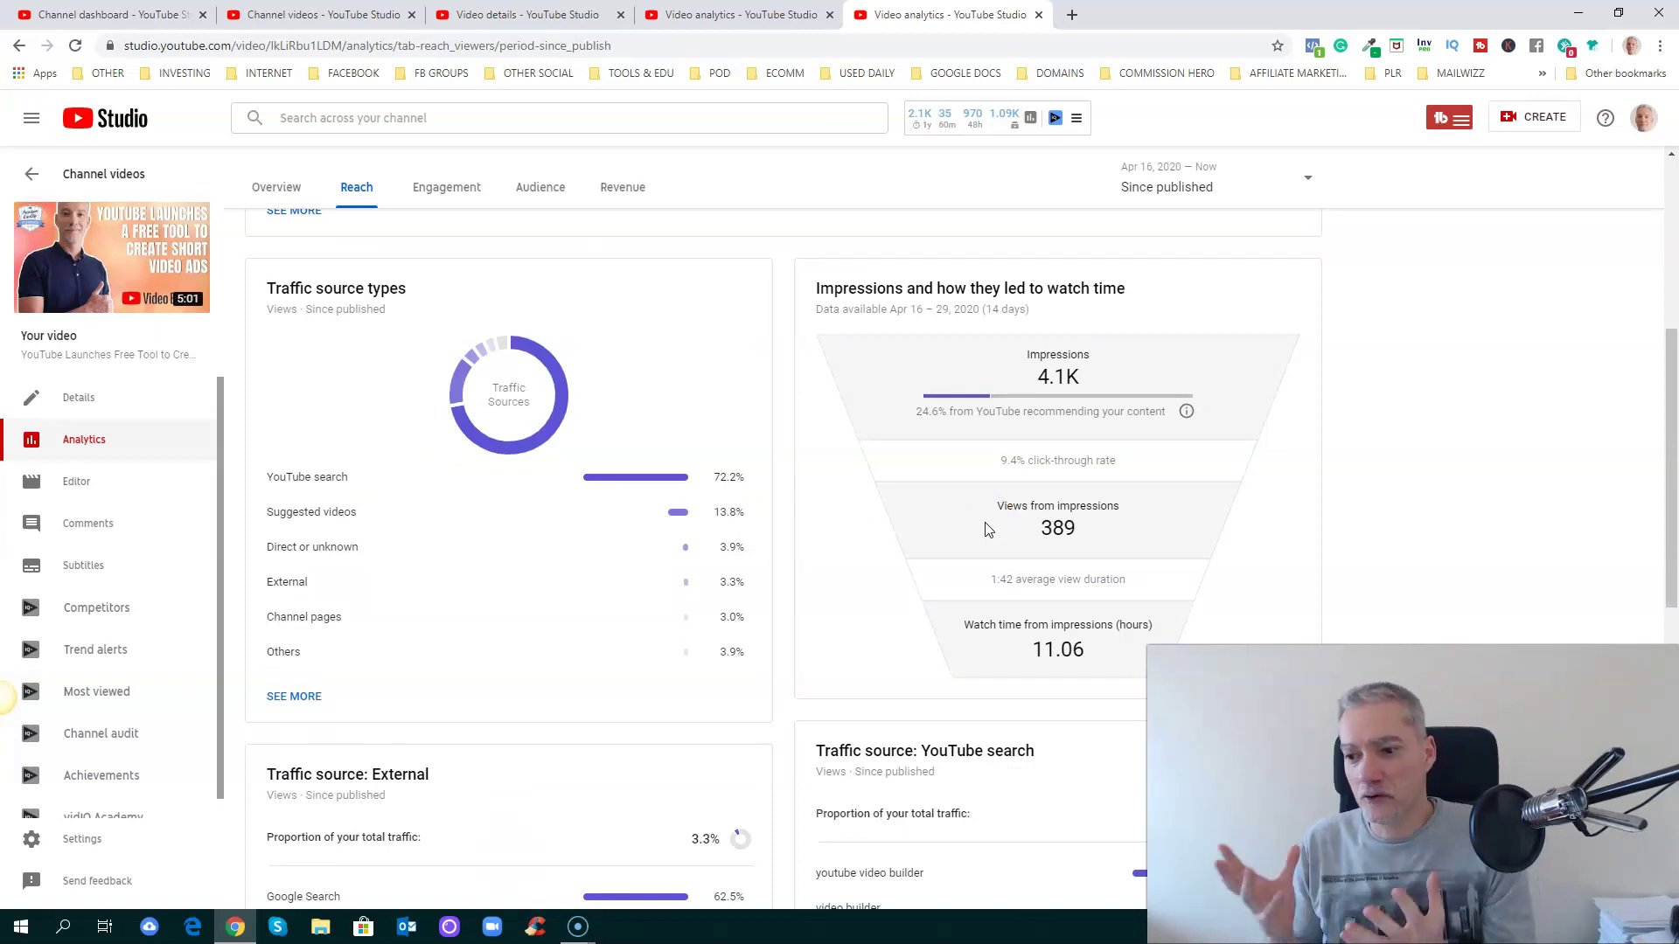
left_click(995, 463)
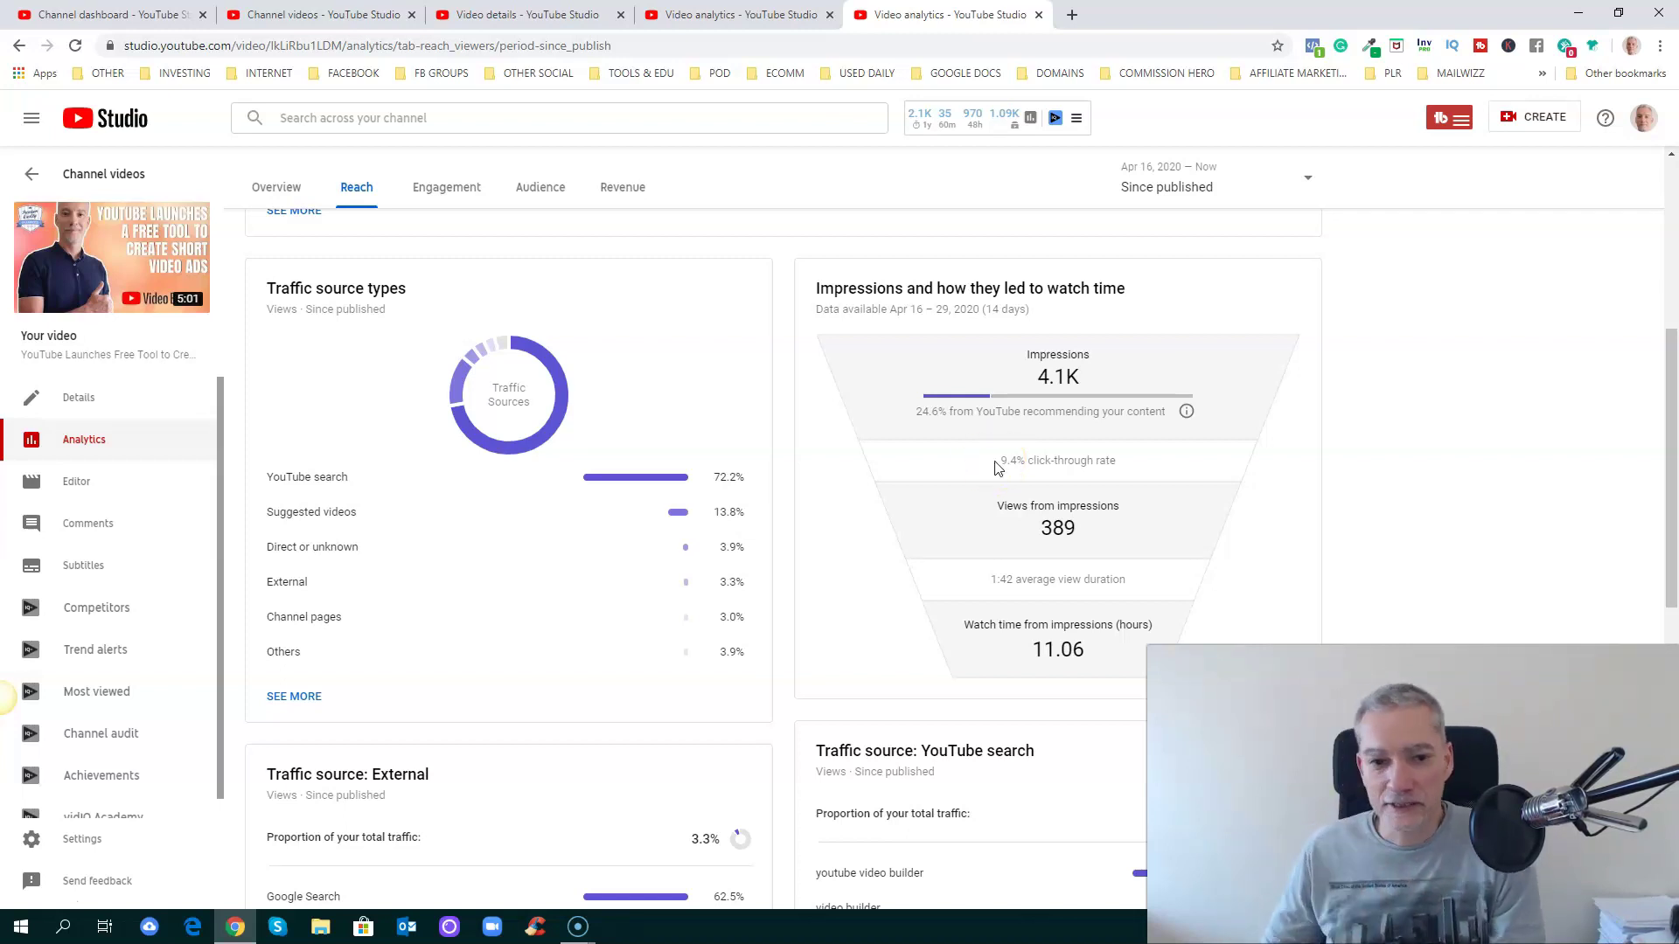
left_click(995, 469)
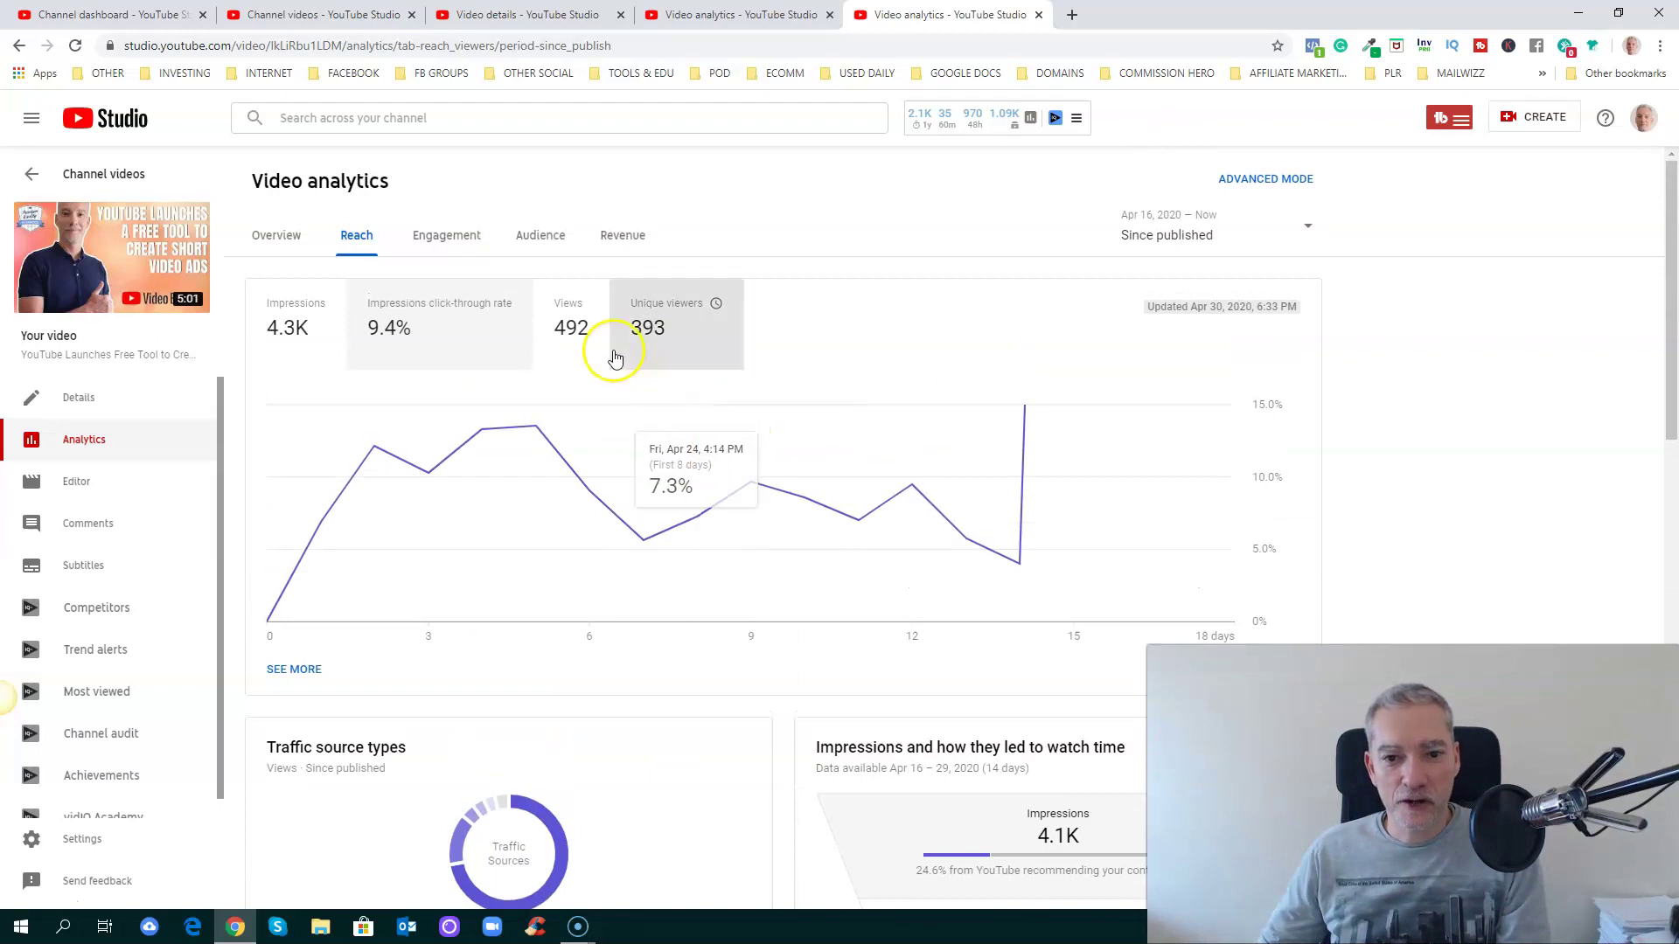
View the Reach charts for views and unique viewers, ending on the views chart.
left_click(571, 333)
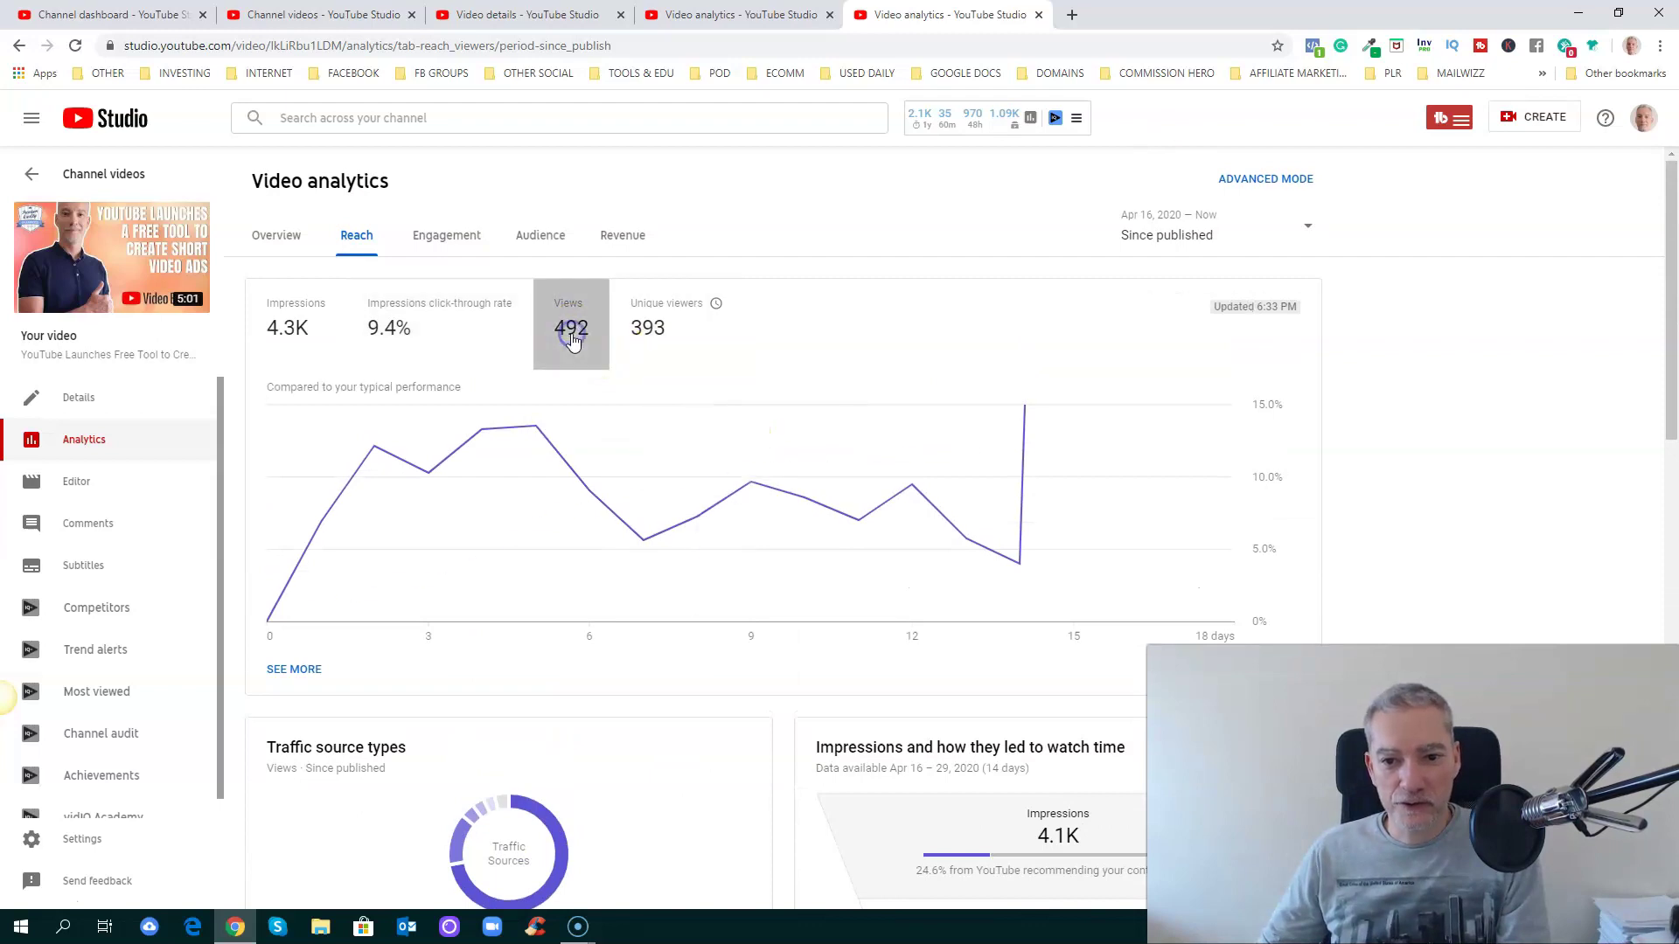
left_click(653, 324)
left_click(577, 330)
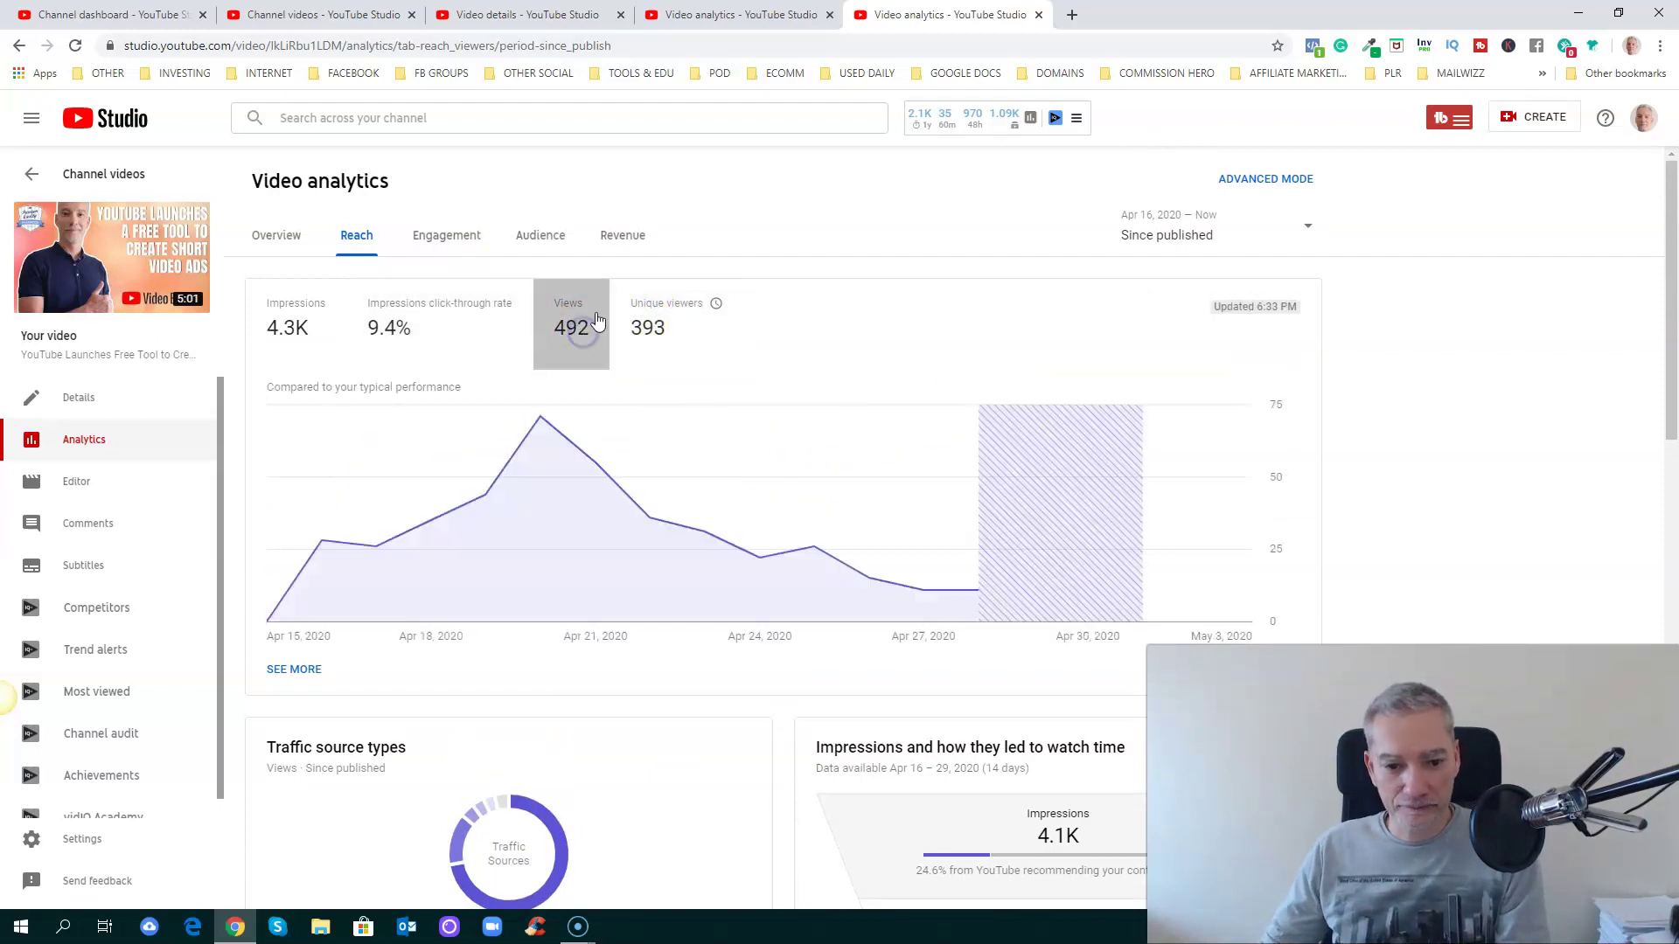
Examine the traffic source types breakdown, including YouTube search, suggested videos, and direct or unknown traffic.
scroll(595, 350, "down", 4)
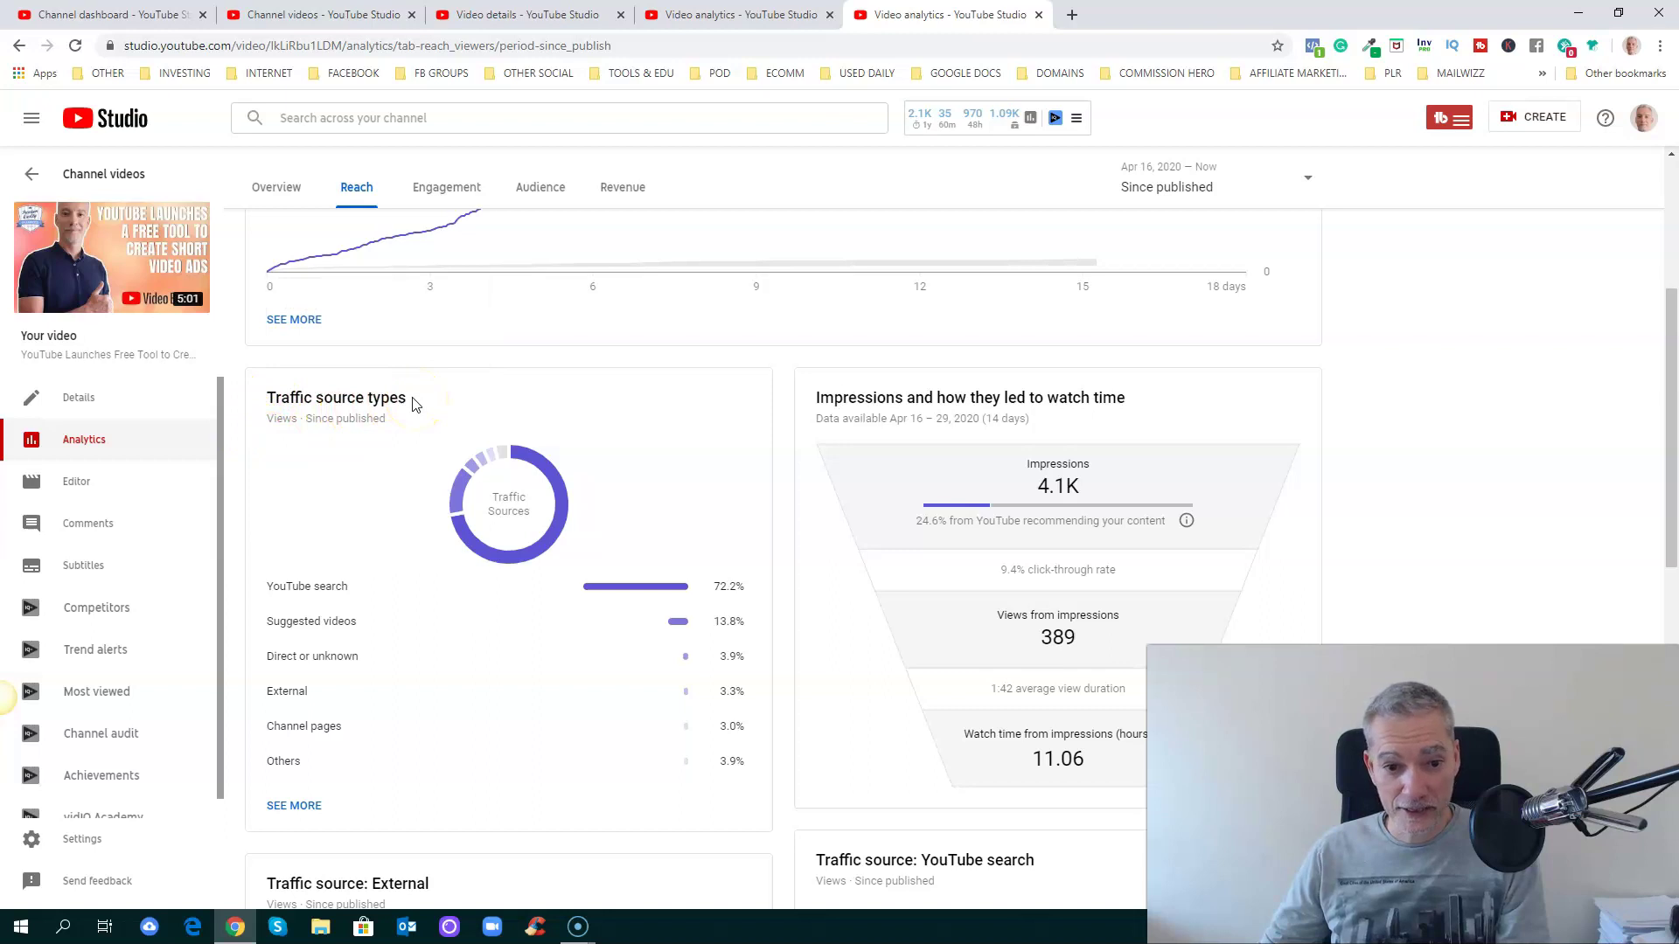
scroll(413, 404, "down", 1)
mouse_move(581, 498)
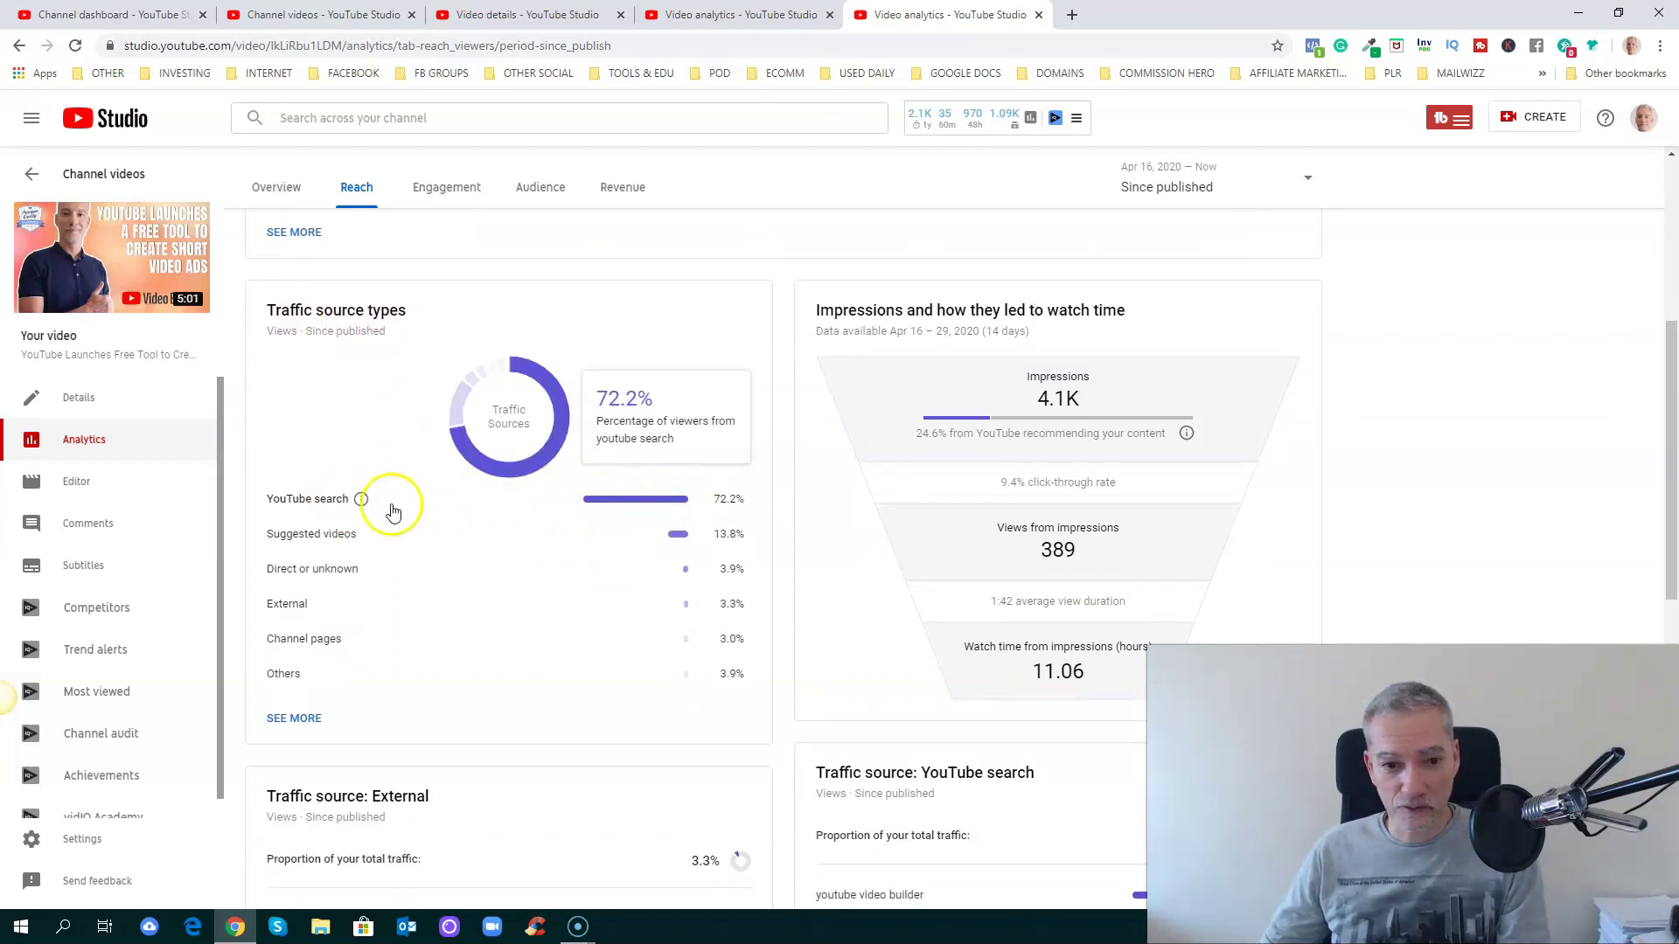
mouse_move(309, 542)
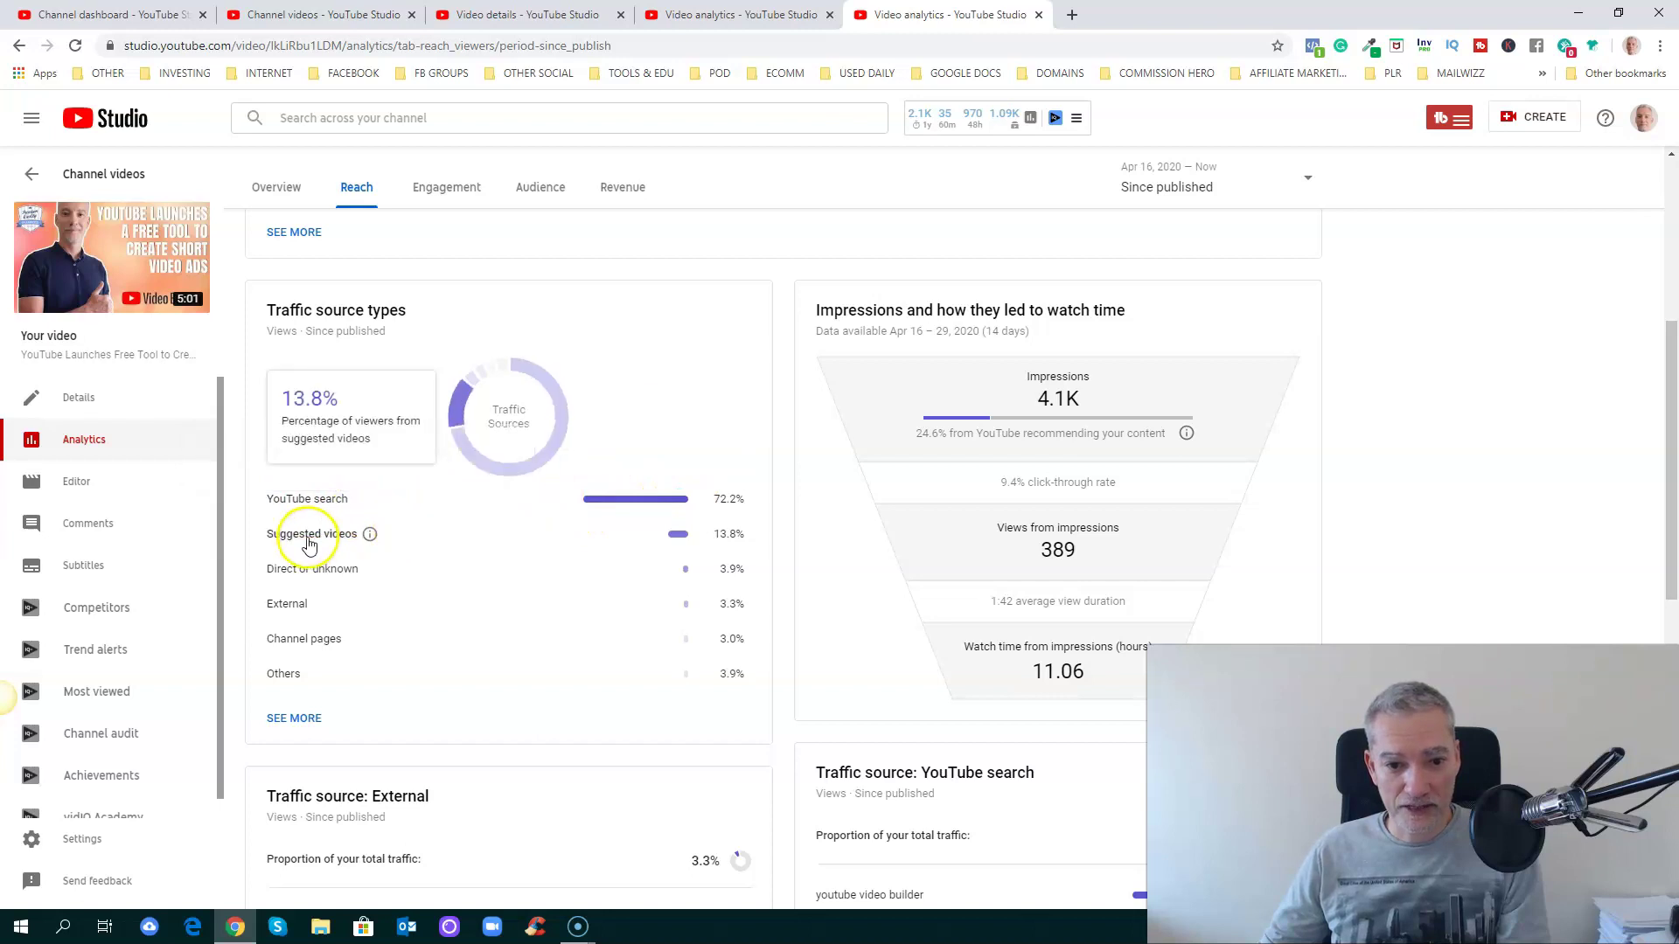
mouse_move(248, 570)
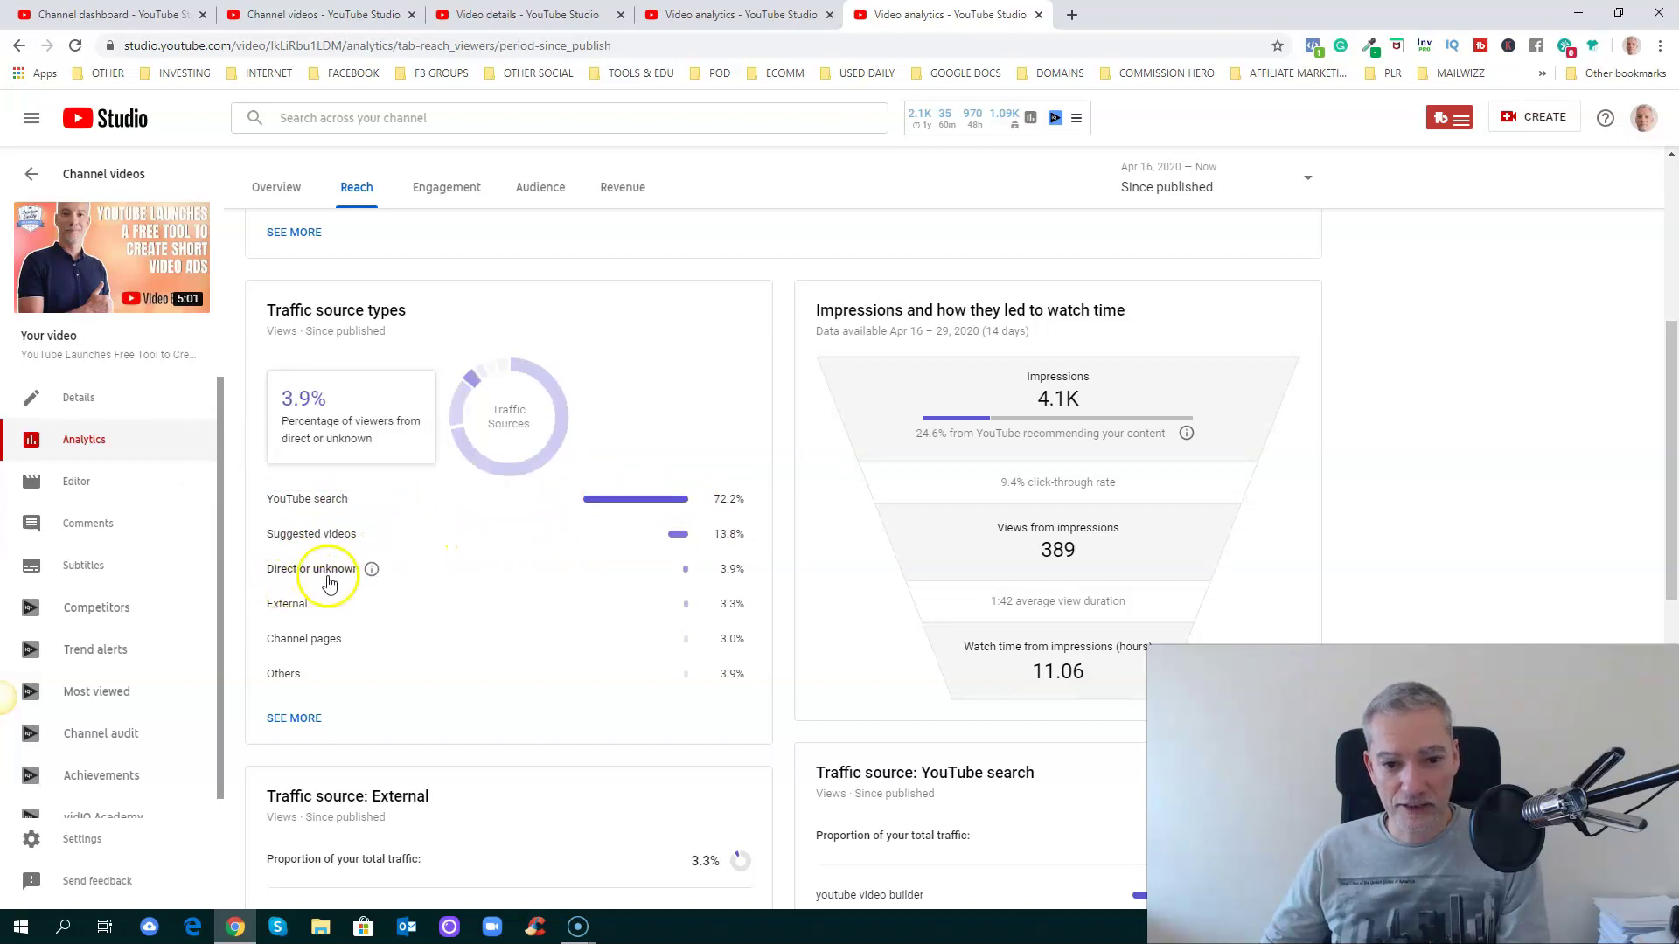
Examine the individual traffic source reports for external sites, YouTube search, suggested videos, and playlists.
scroll(389, 590, "down", 5)
scroll(392, 582, "up", 3)
scroll(393, 584, "down", 1)
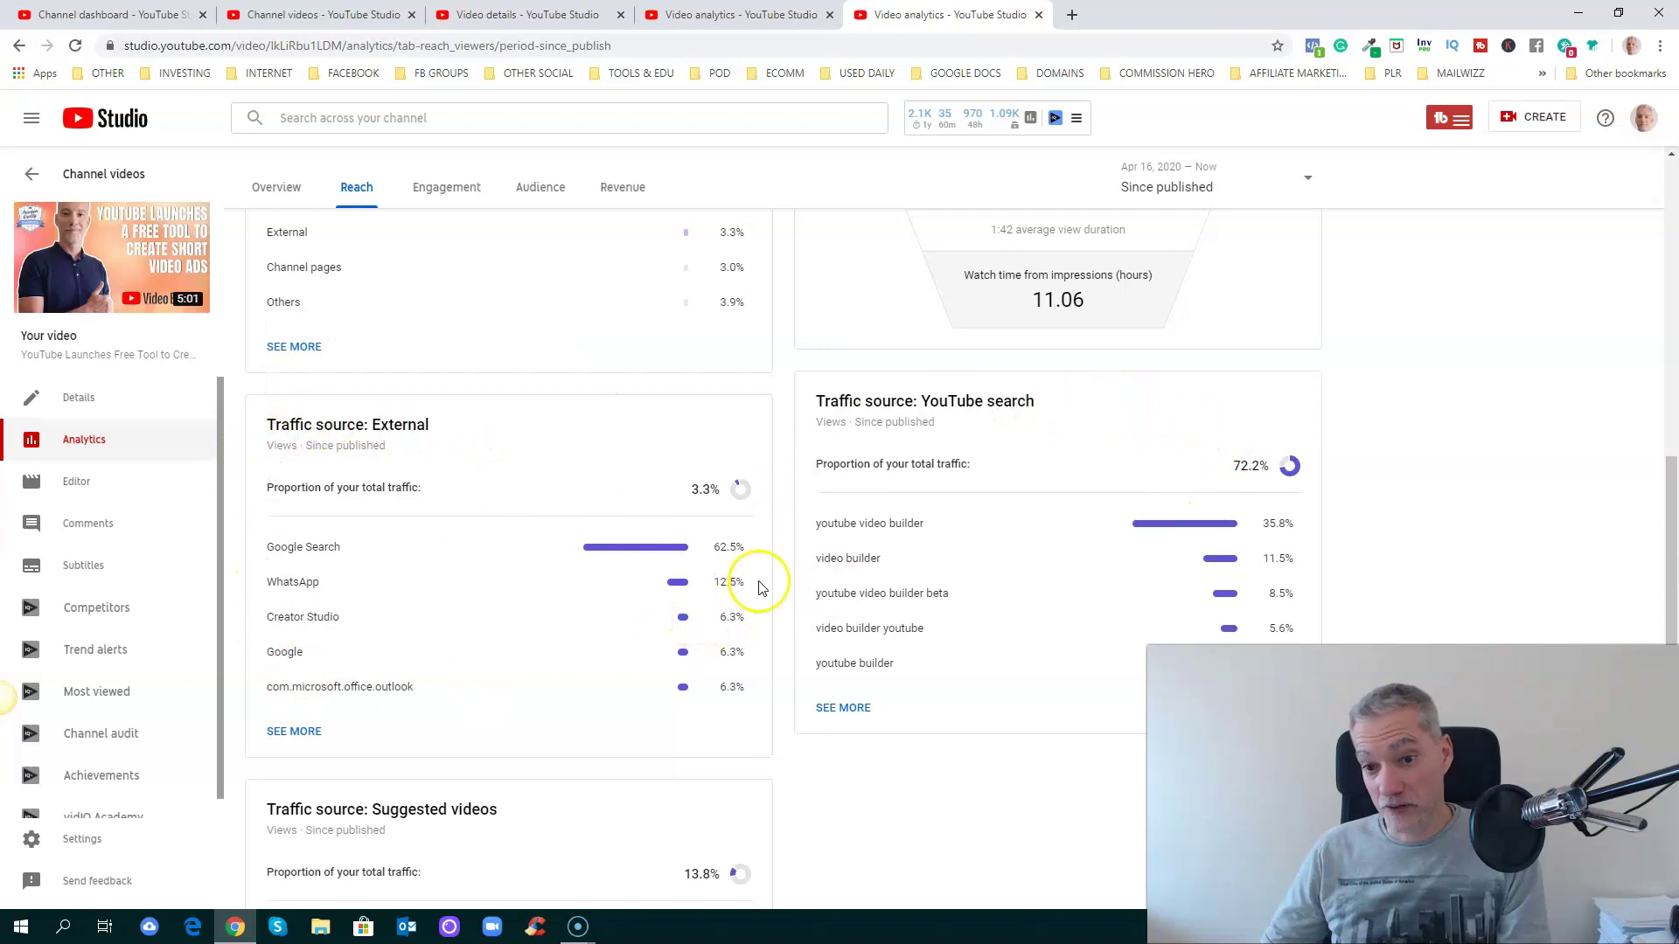
mouse_move(413, 439)
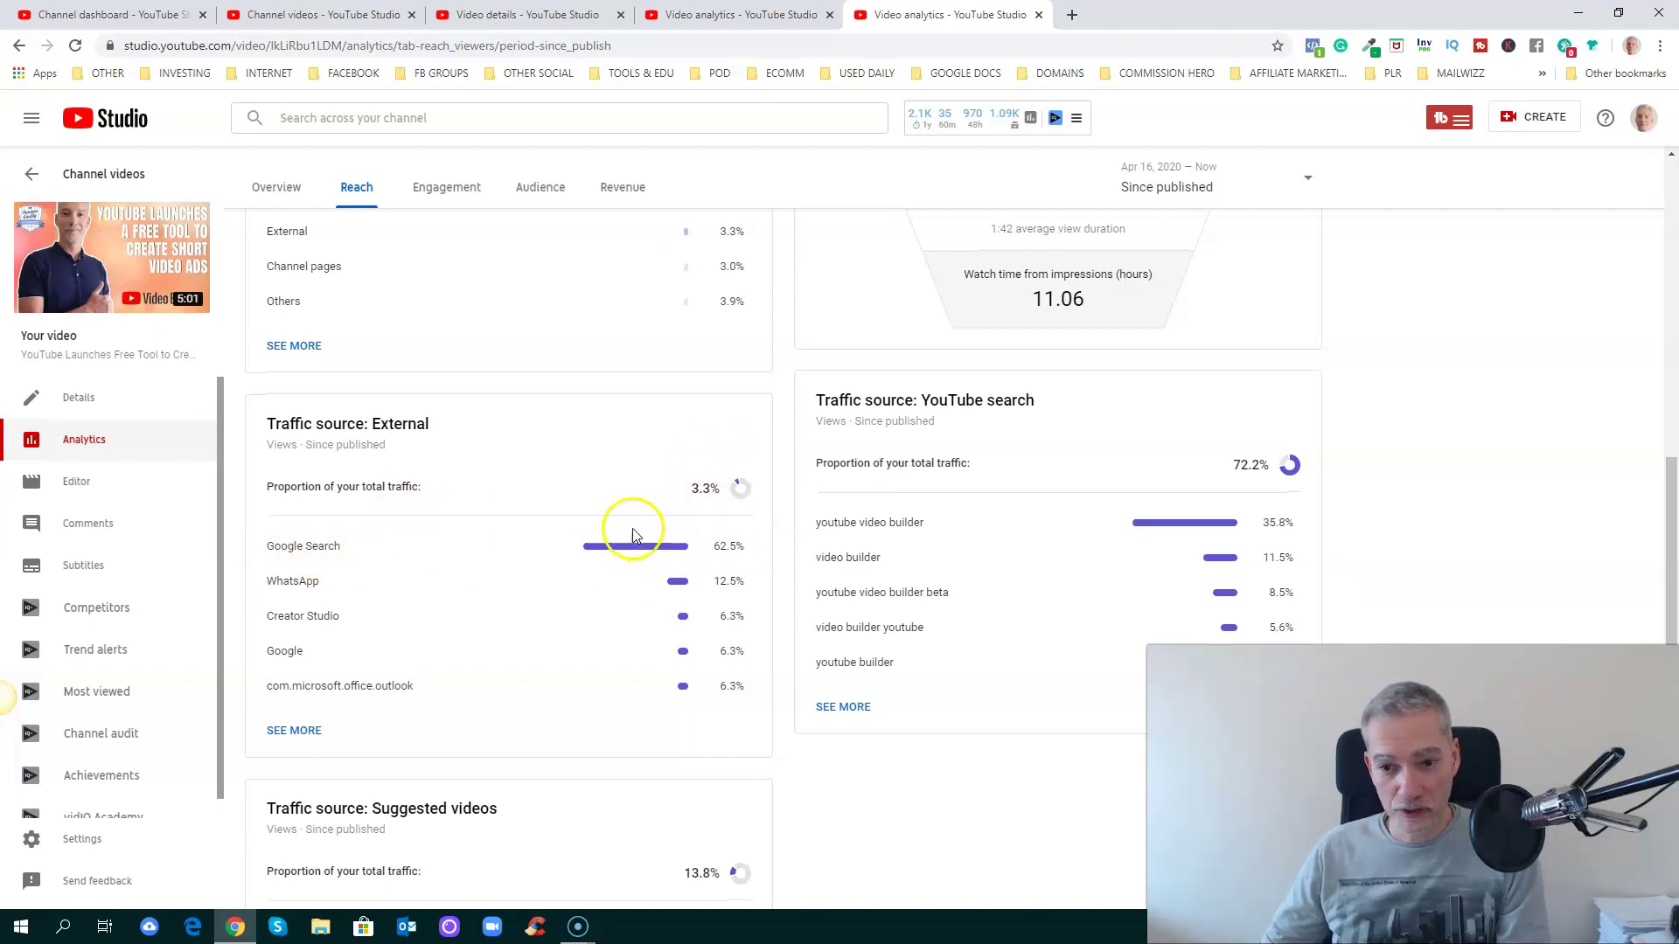
scroll(638, 516, "down", 1)
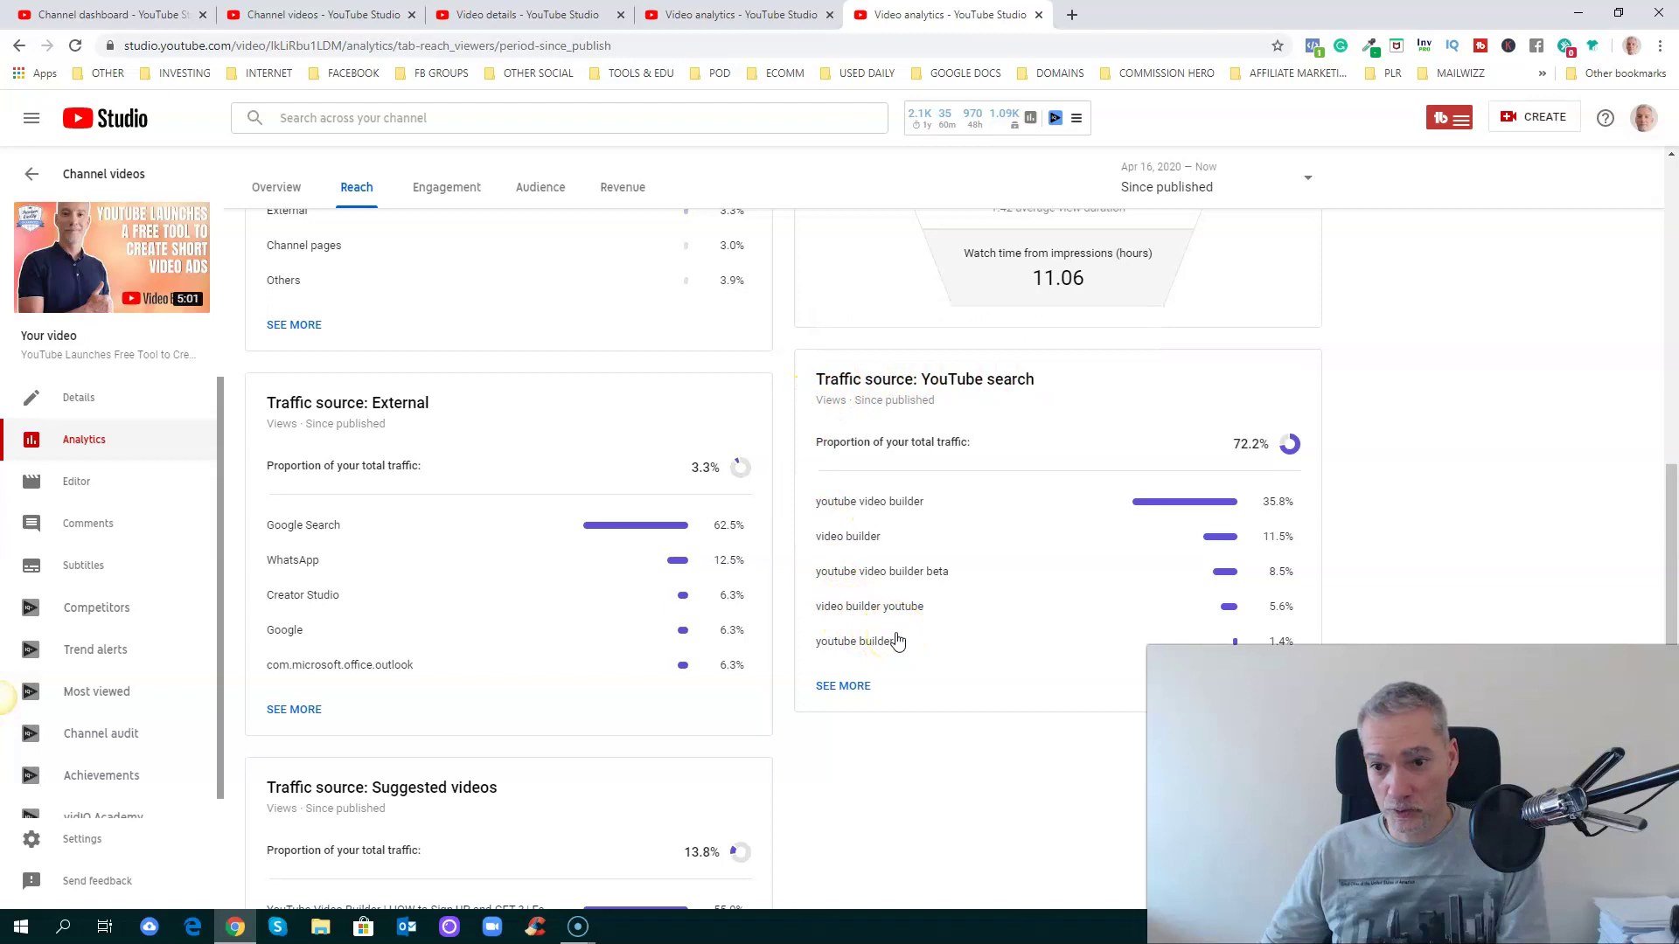
scroll(896, 641, "down", 4)
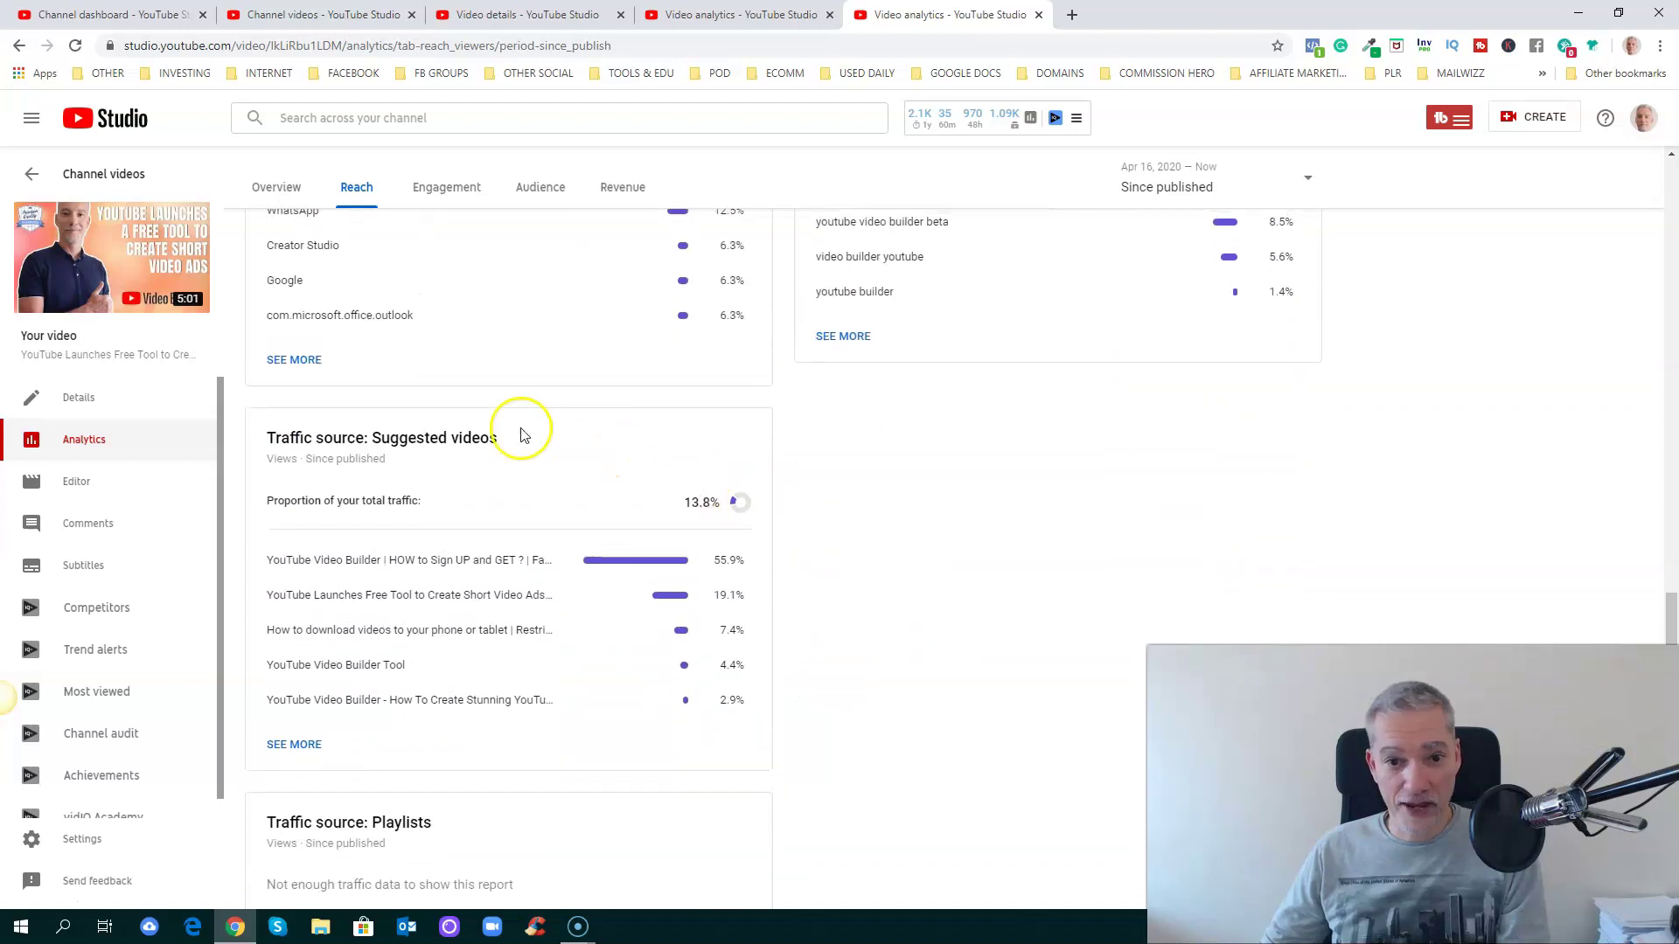
scroll(778, 463, "down", 1)
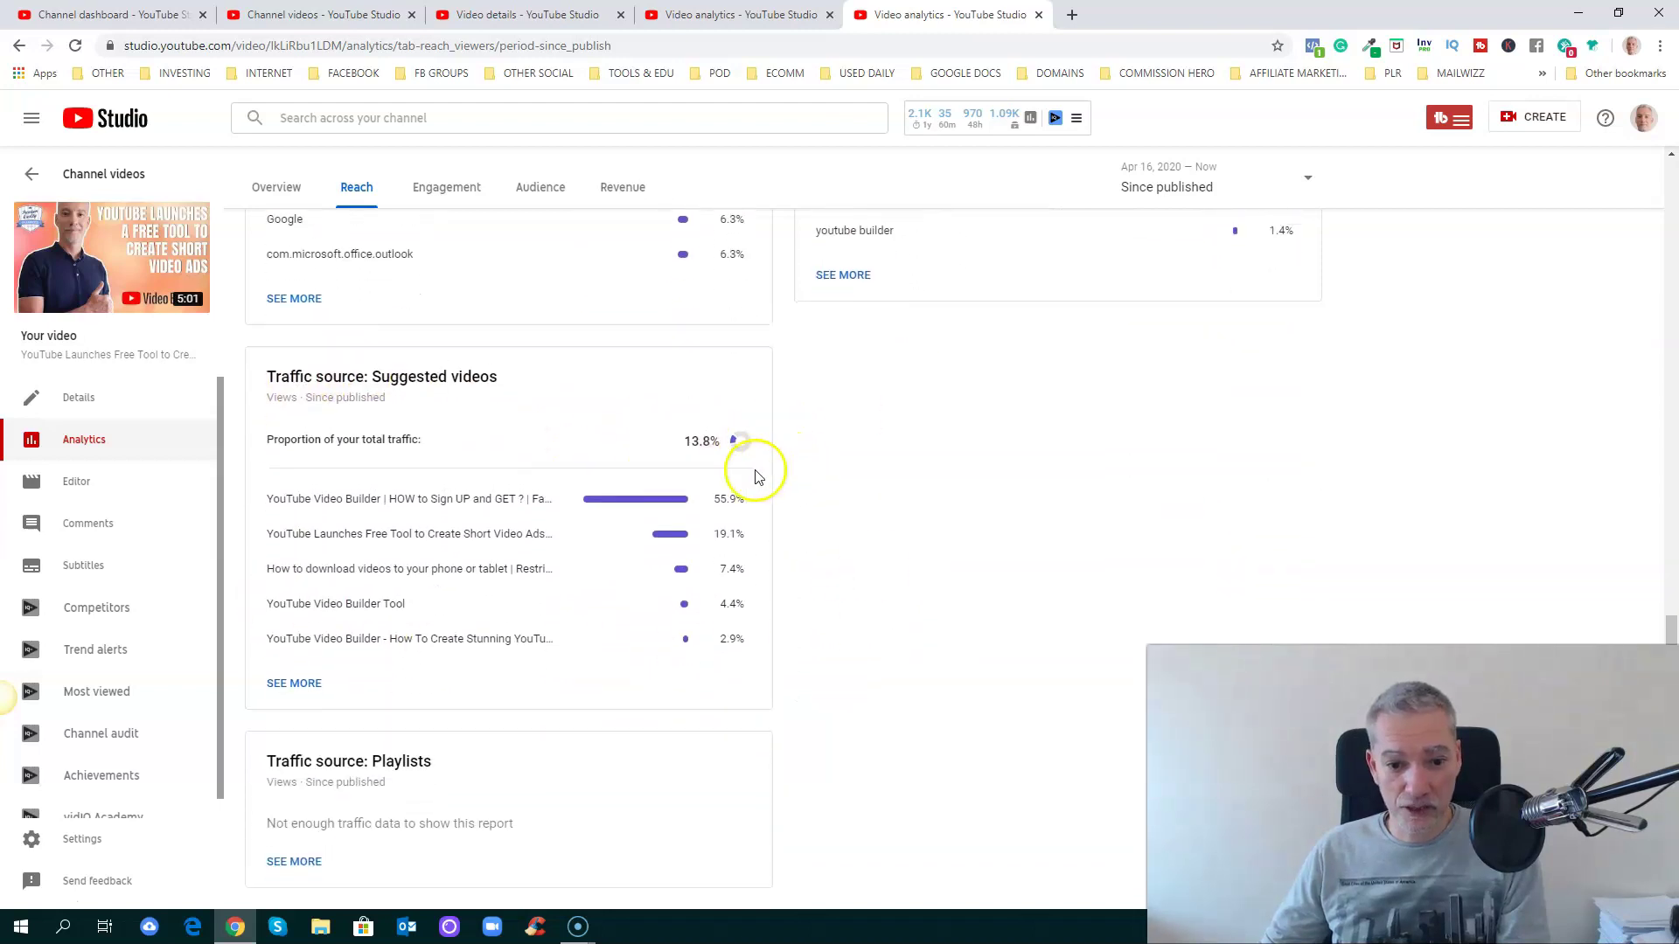
scroll(1034, 734, "up", 5)
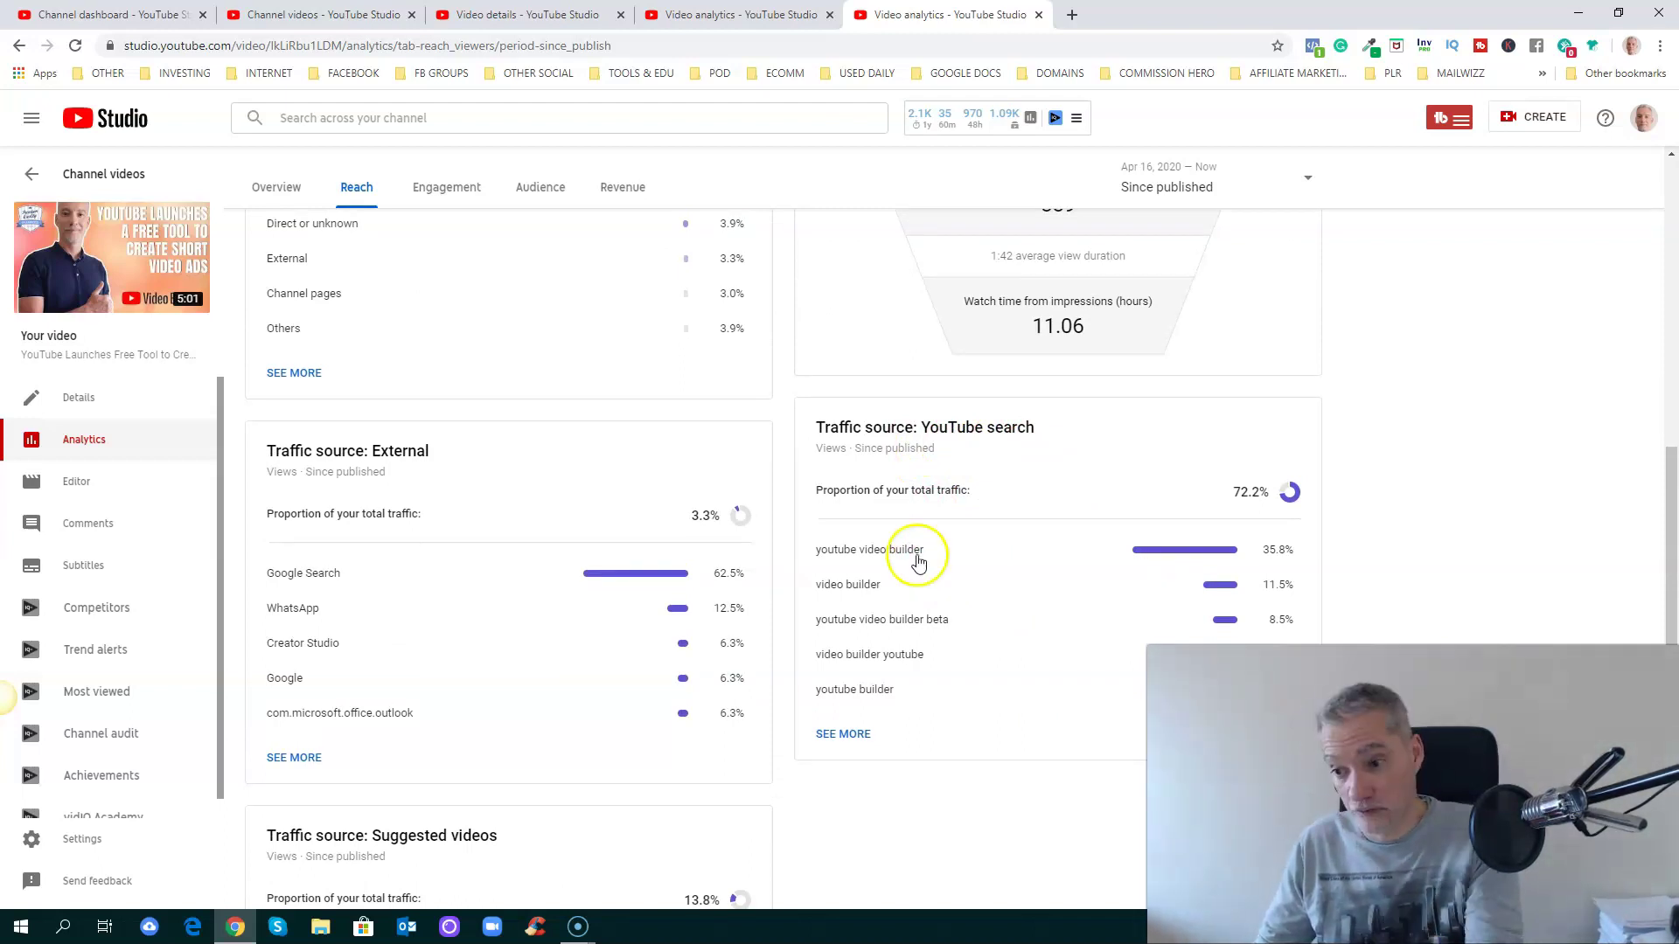
Open the full YouTube search traffic source report in a new tab and review the search terms that brought views.
right_click(848, 741)
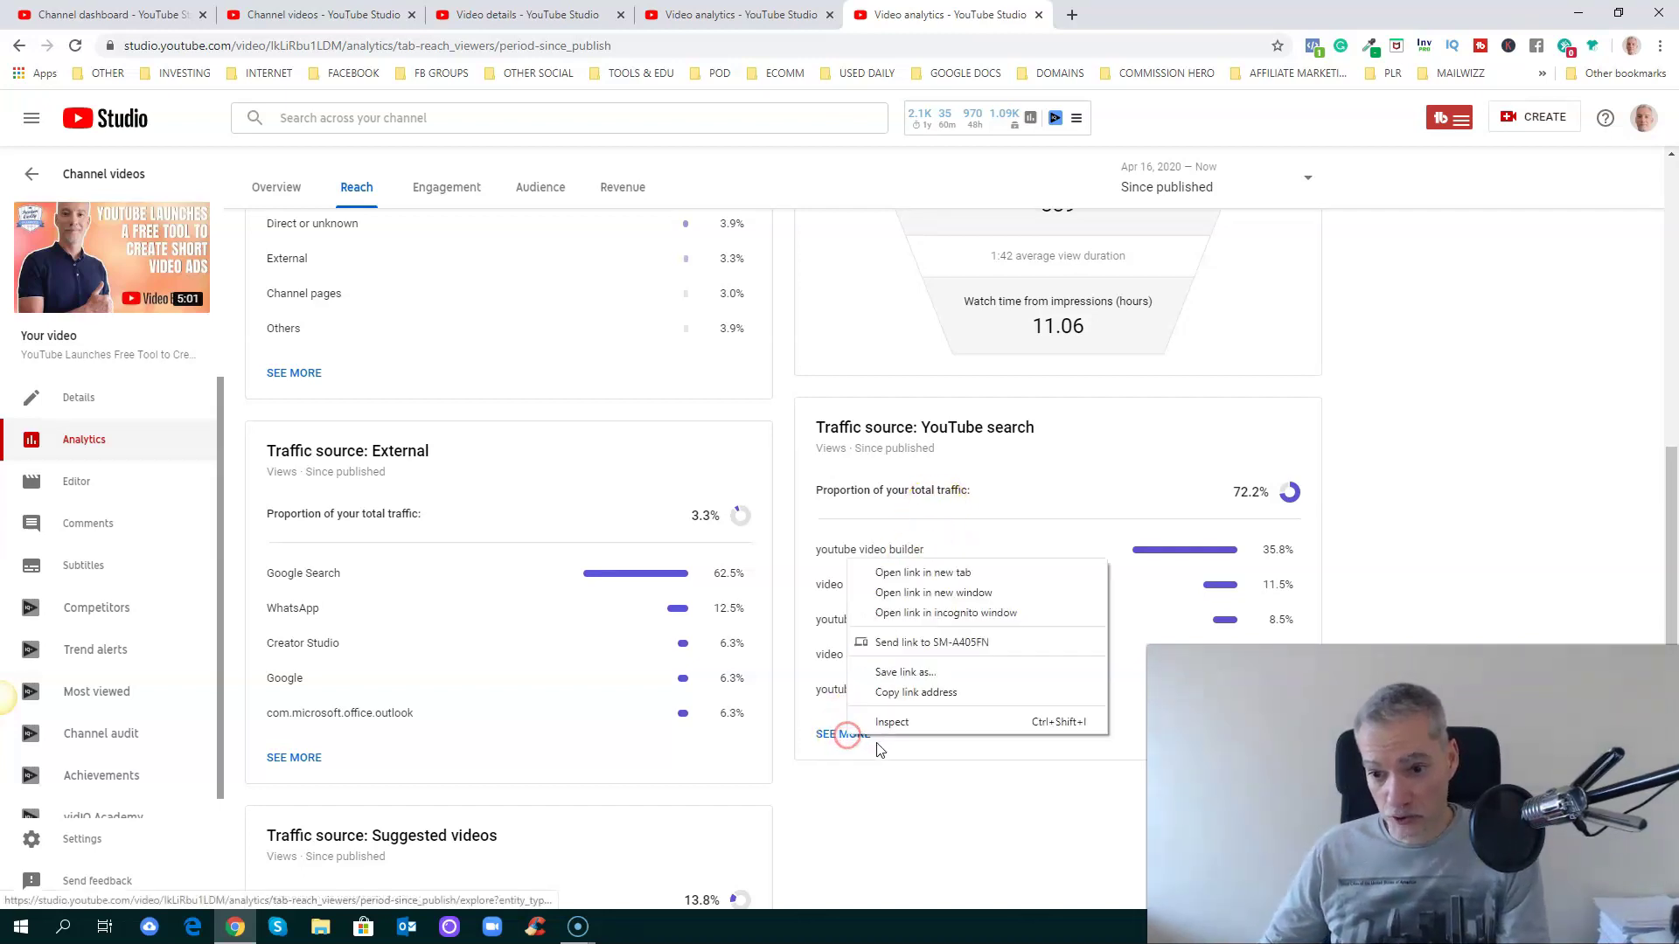
left_click(915, 571)
left_click(1134, 16)
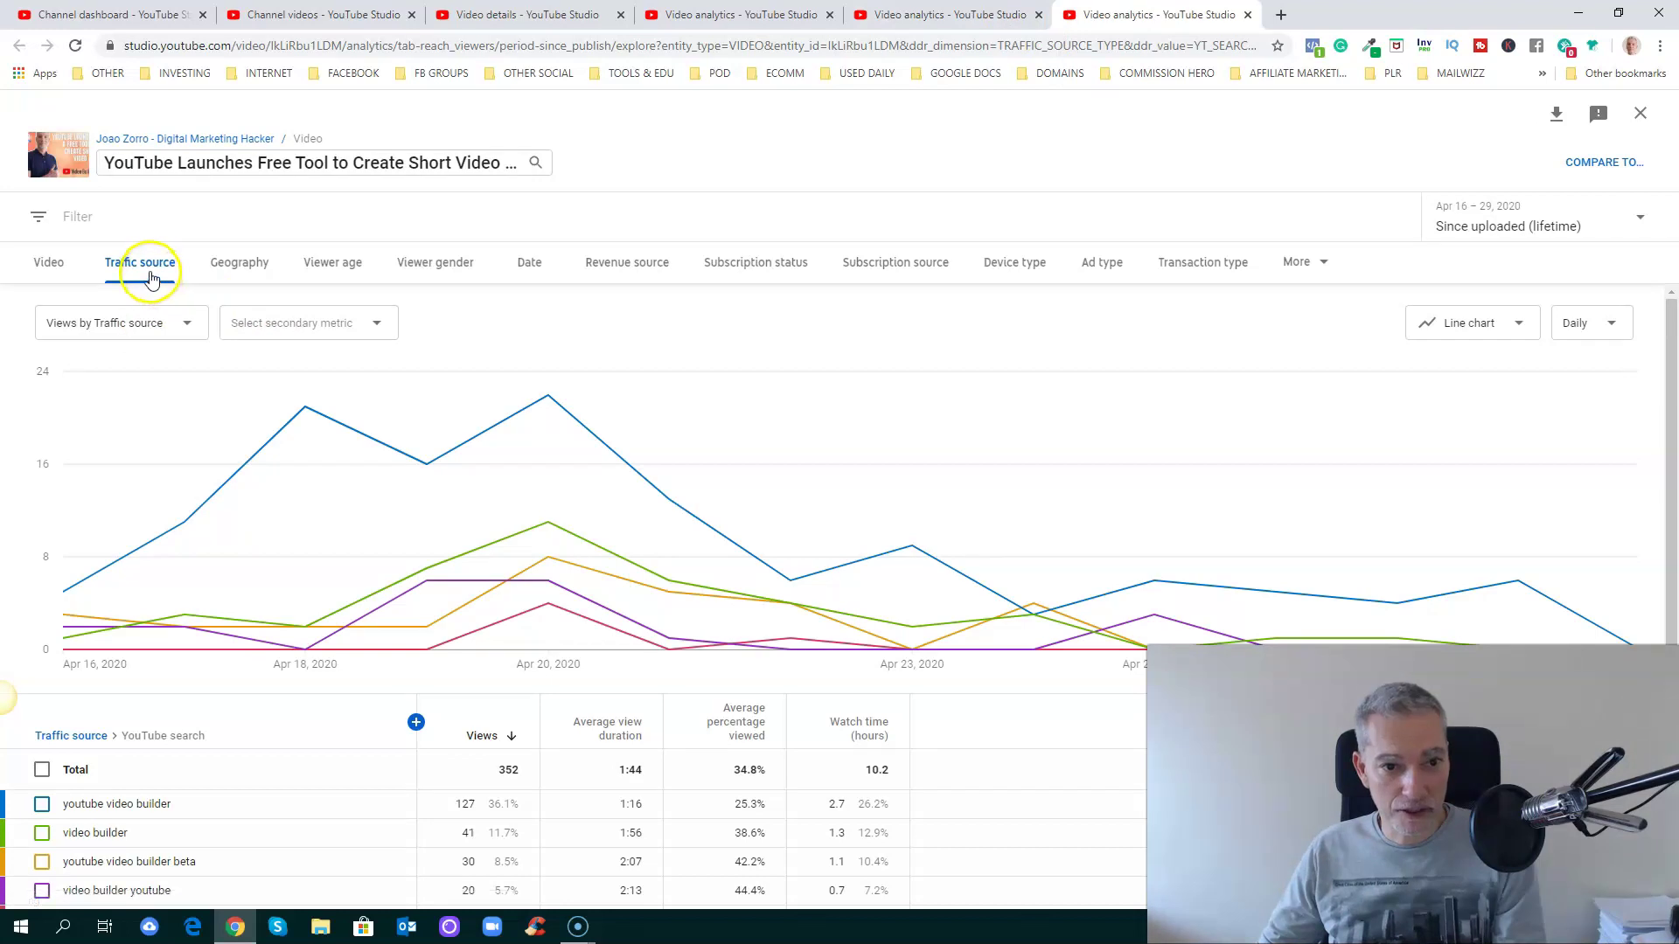
scroll(161, 593, "down", 2)
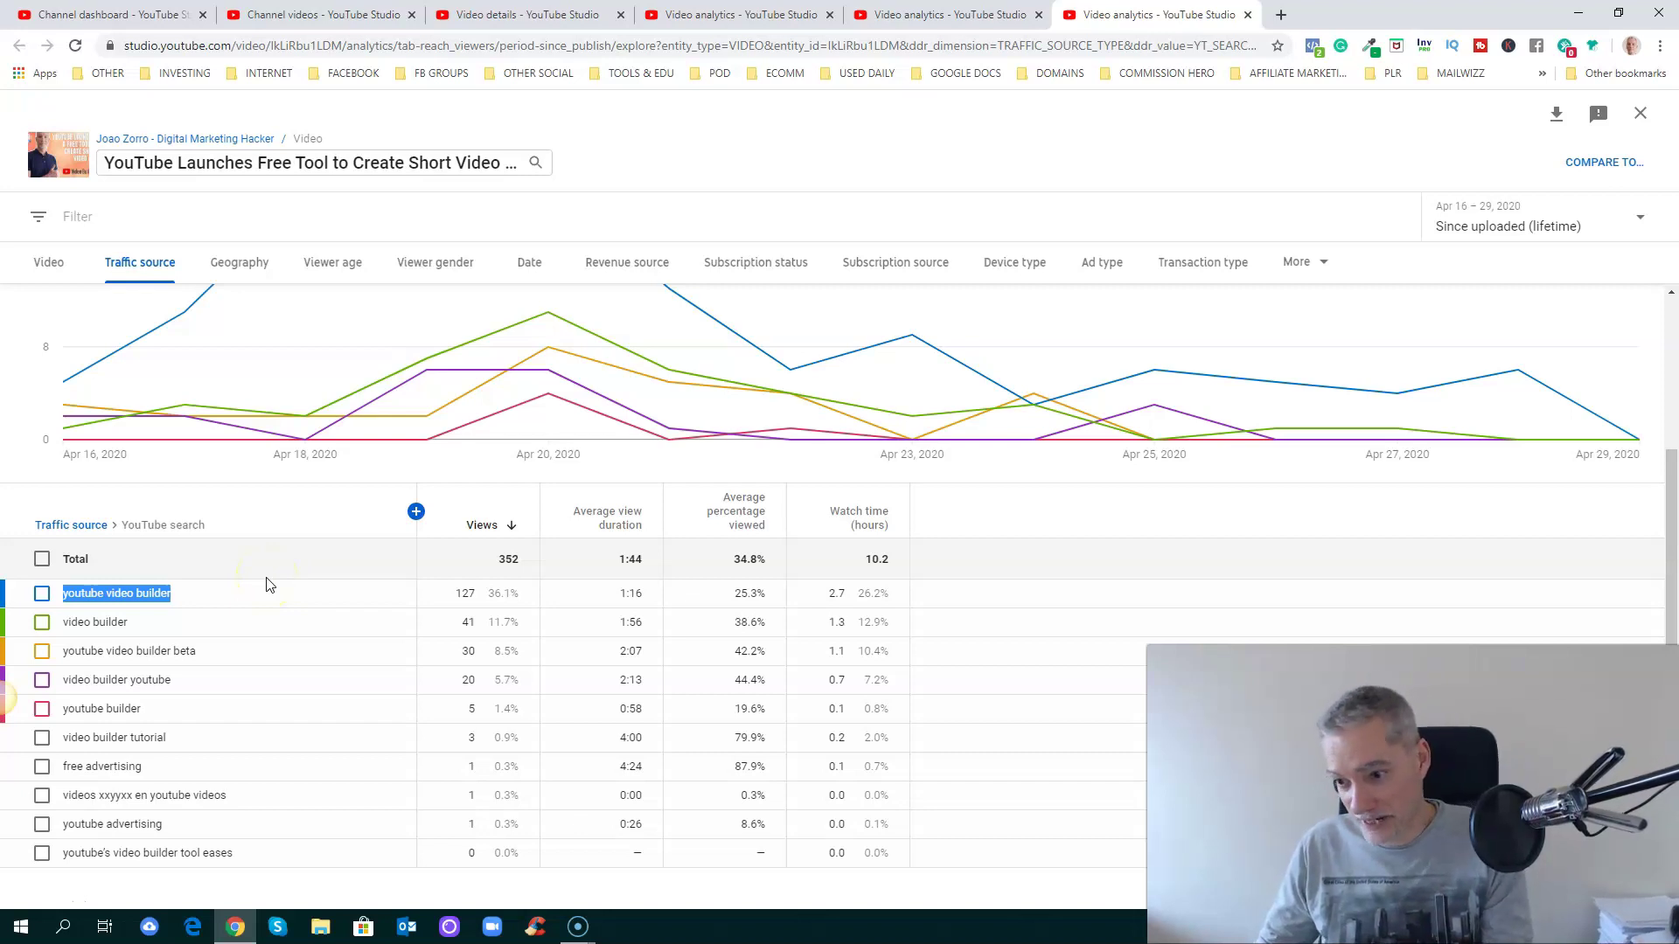
scroll(354, 569, "up", 3)
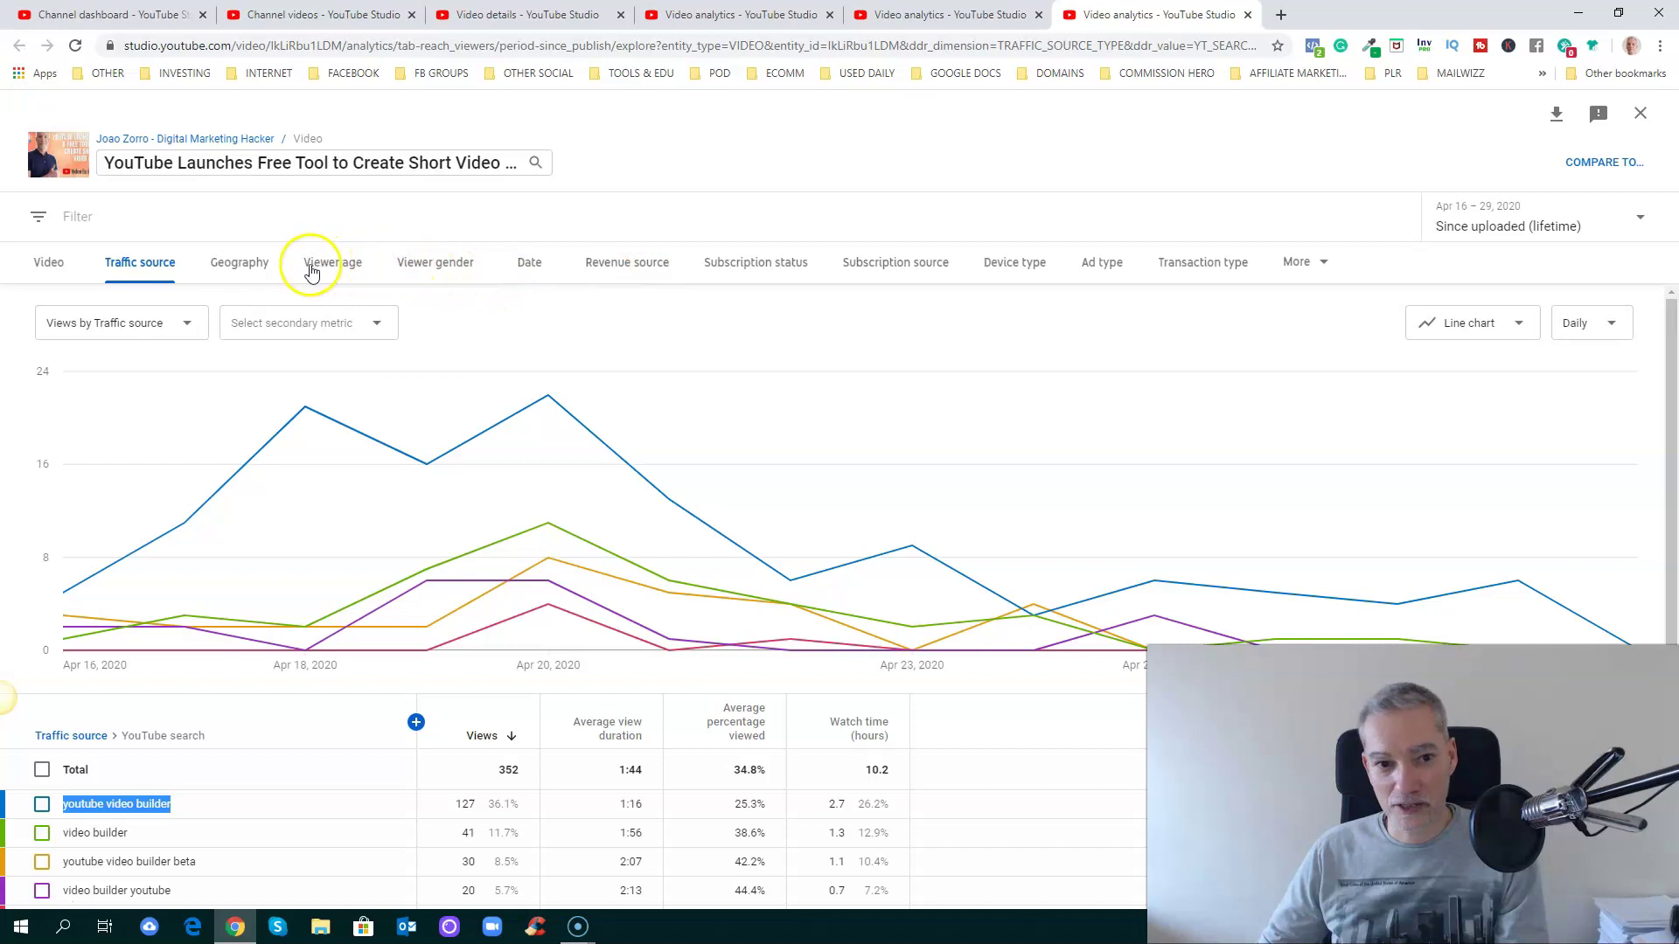
View the video's detailed reports by geography, viewer age, viewer gender, and date, including the daily figures.
left_click(243, 270)
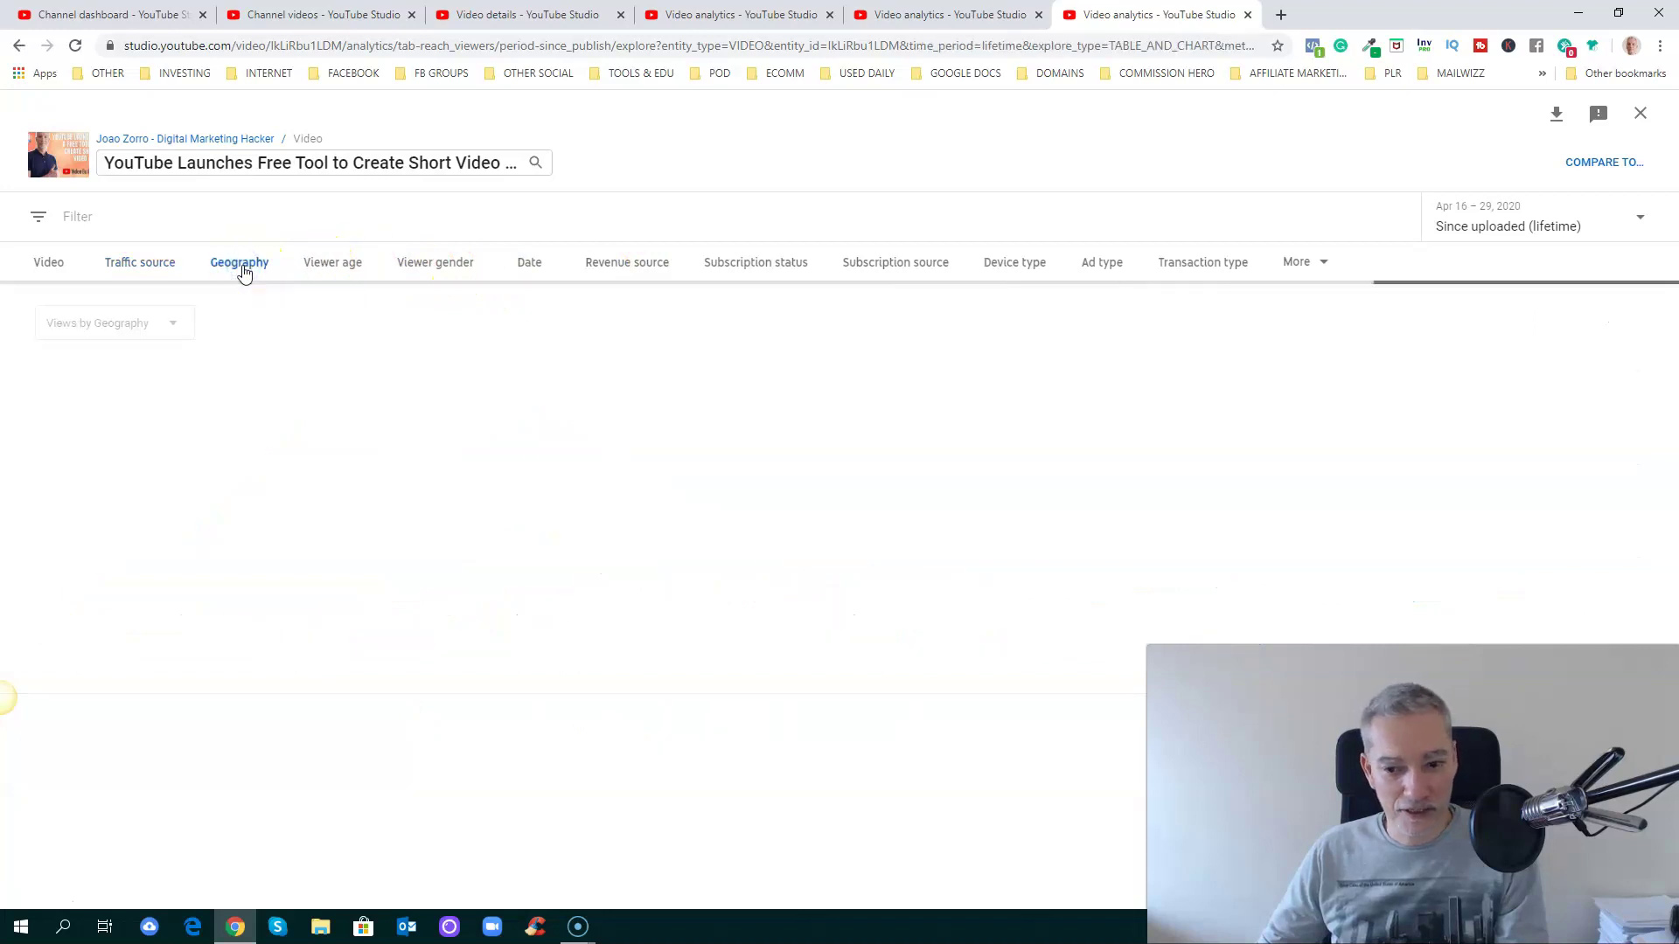
left_click(341, 271)
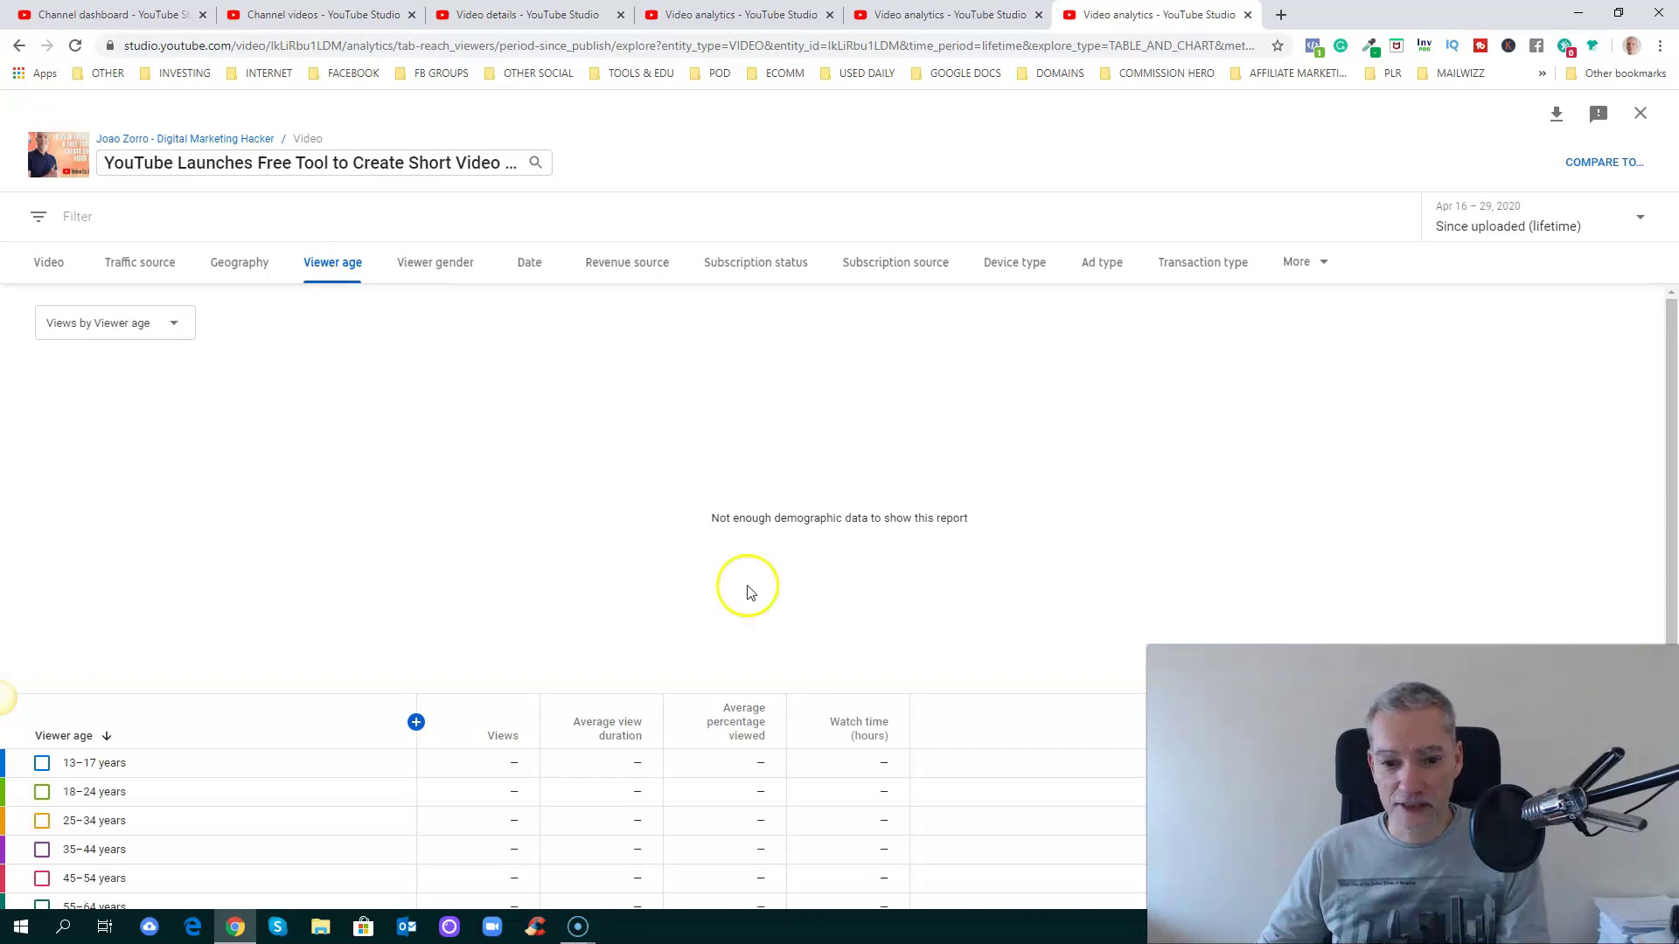
left_click(443, 274)
left_click(529, 269)
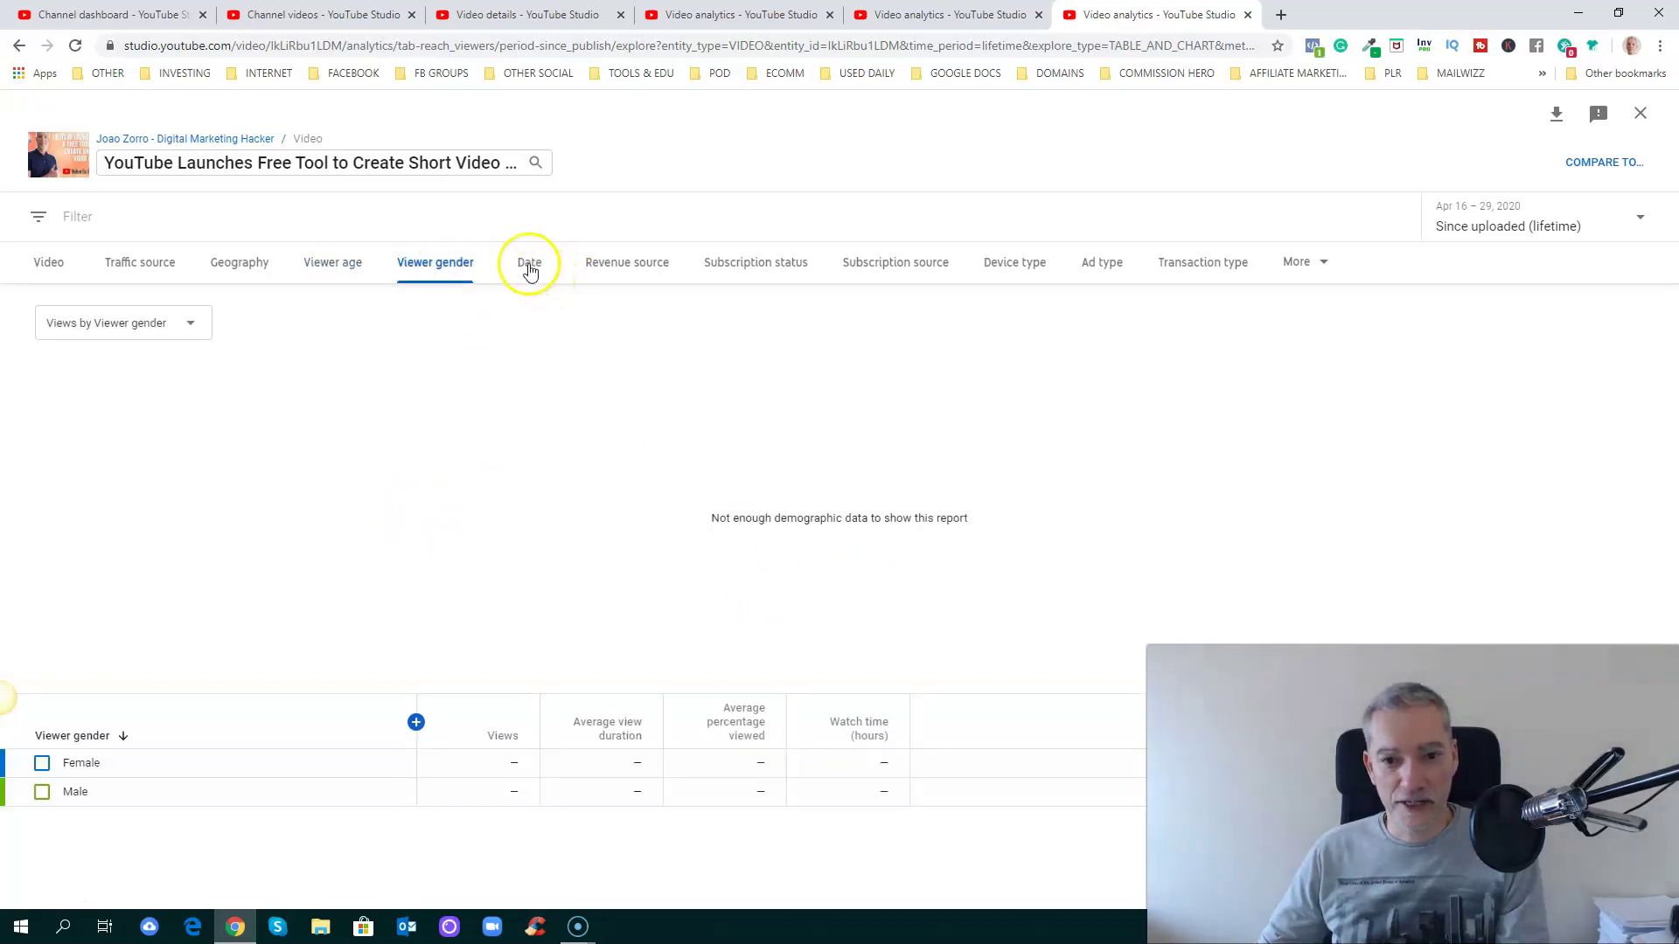
scroll(611, 599, "down", 3)
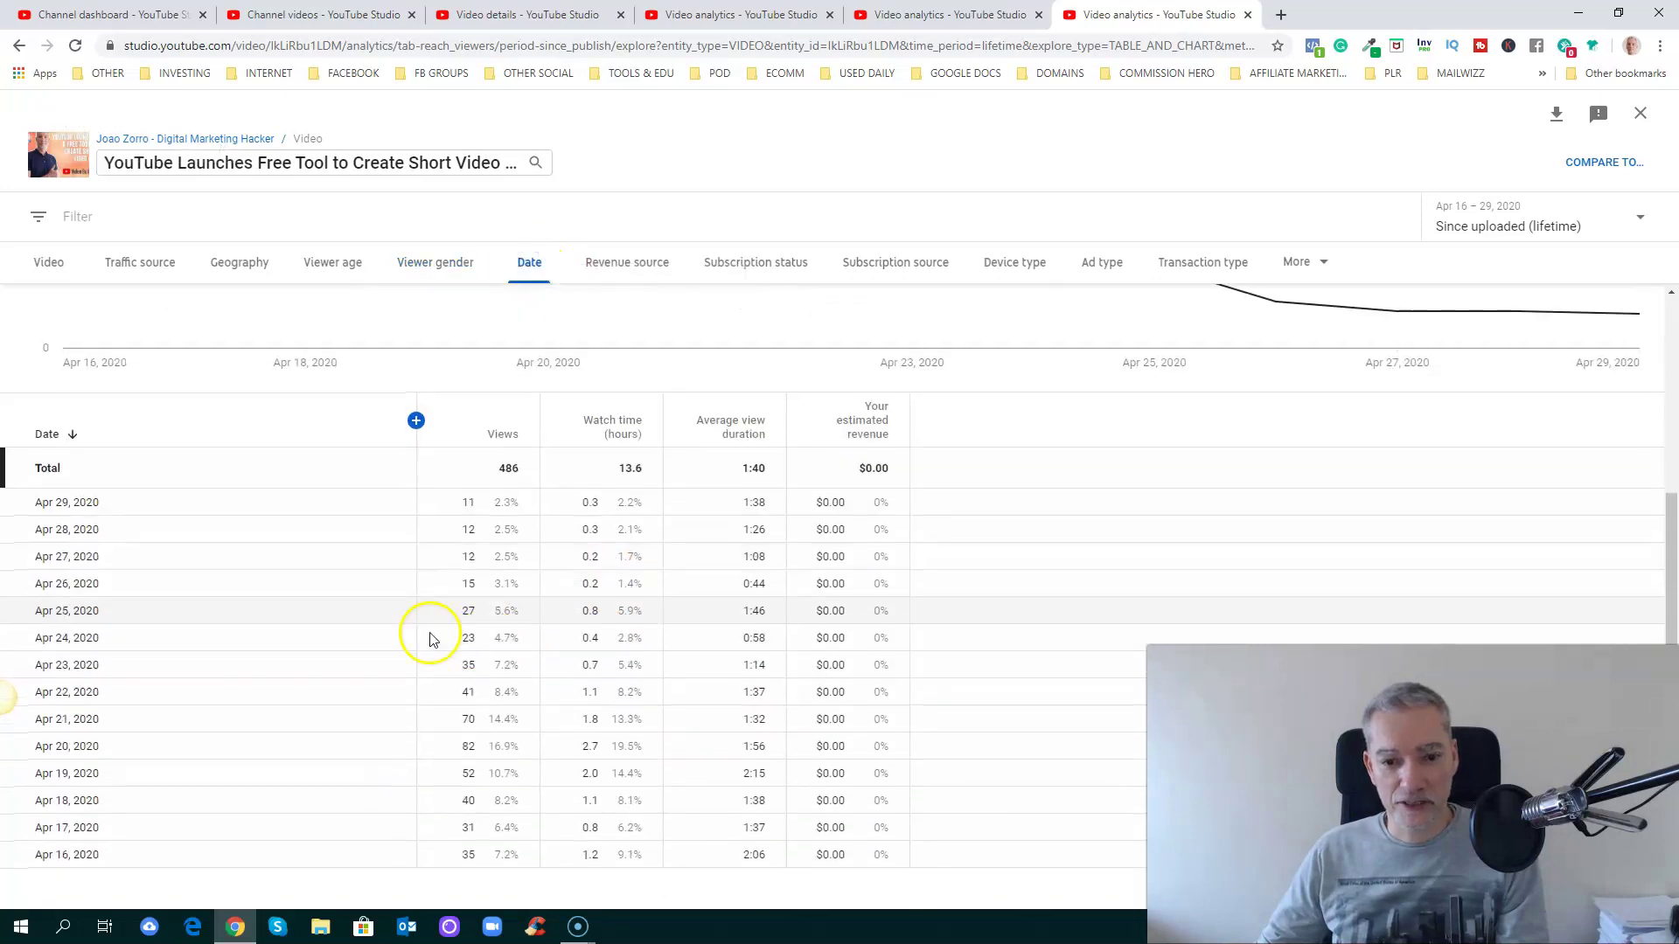
scroll(638, 393, "up", 3)
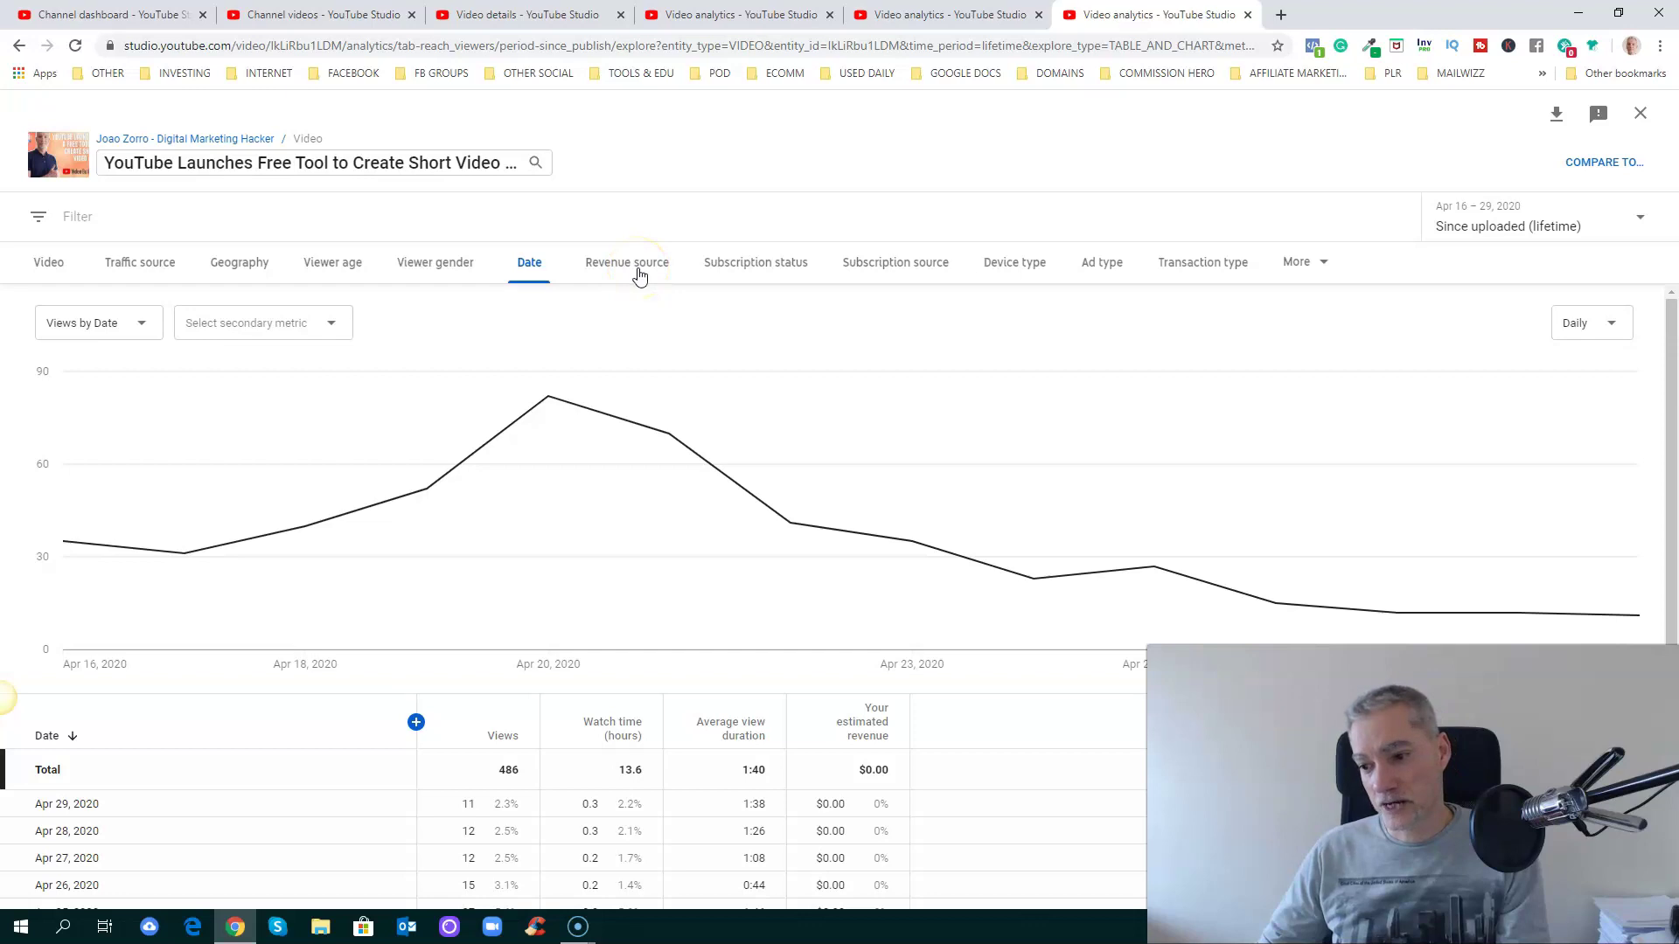
View the video's detailed reports by revenue source, subscription status, subscription source, device type, ad type and transaction type, and list the additional report dimensions.
left_click(638, 271)
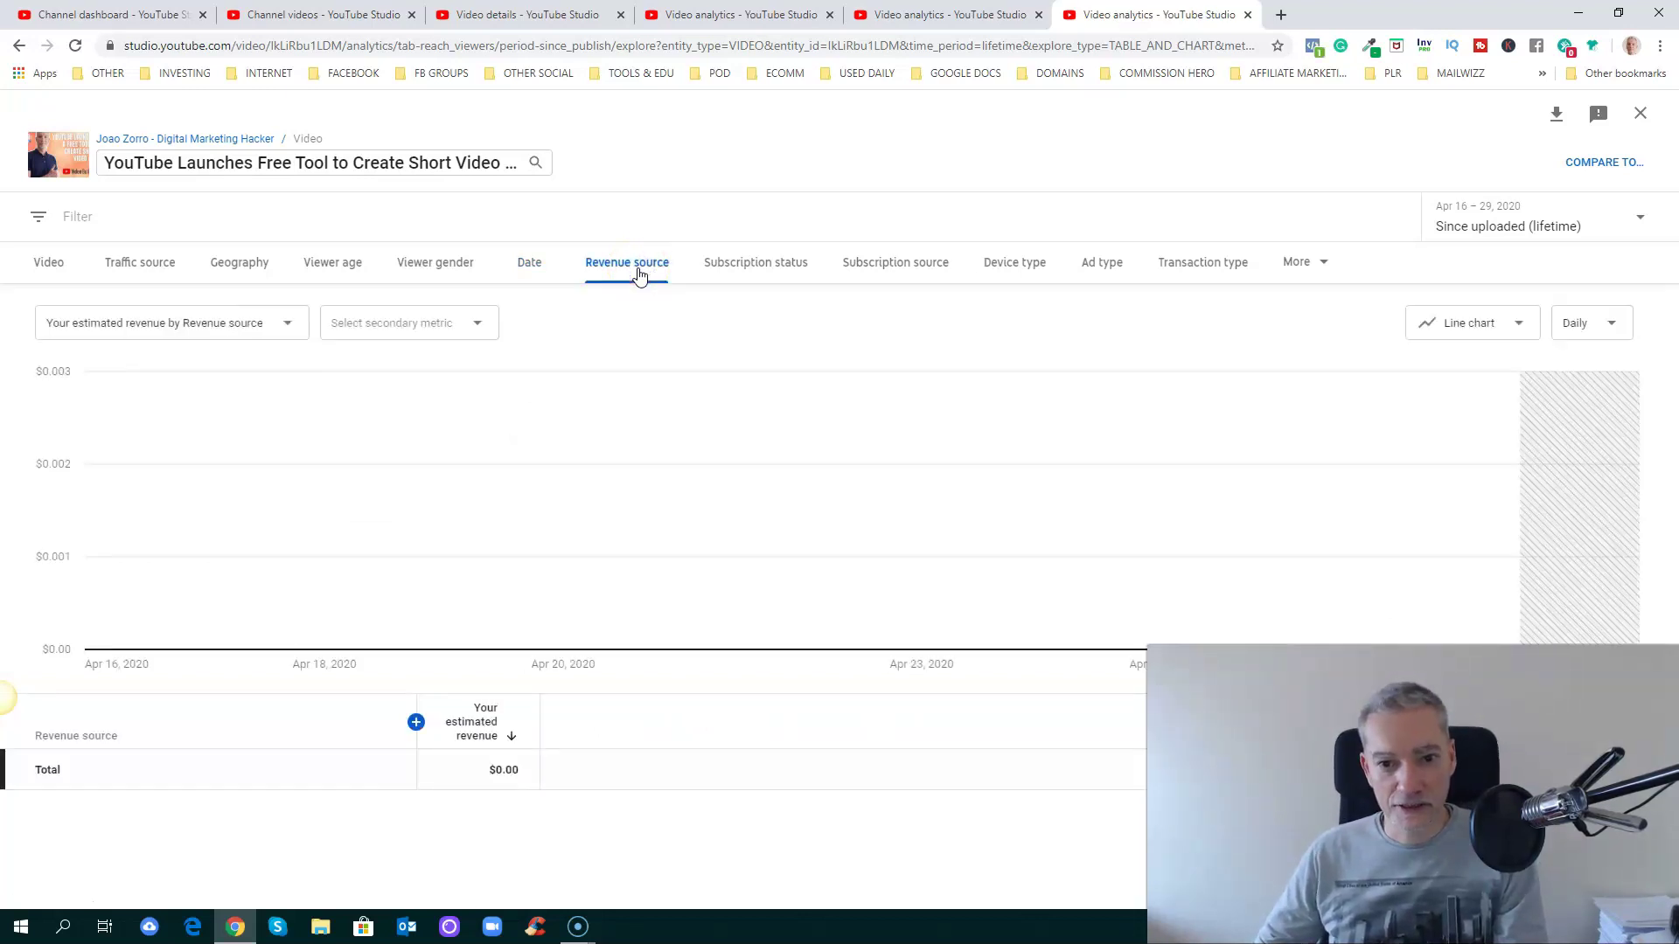
left_click(766, 273)
left_click(892, 267)
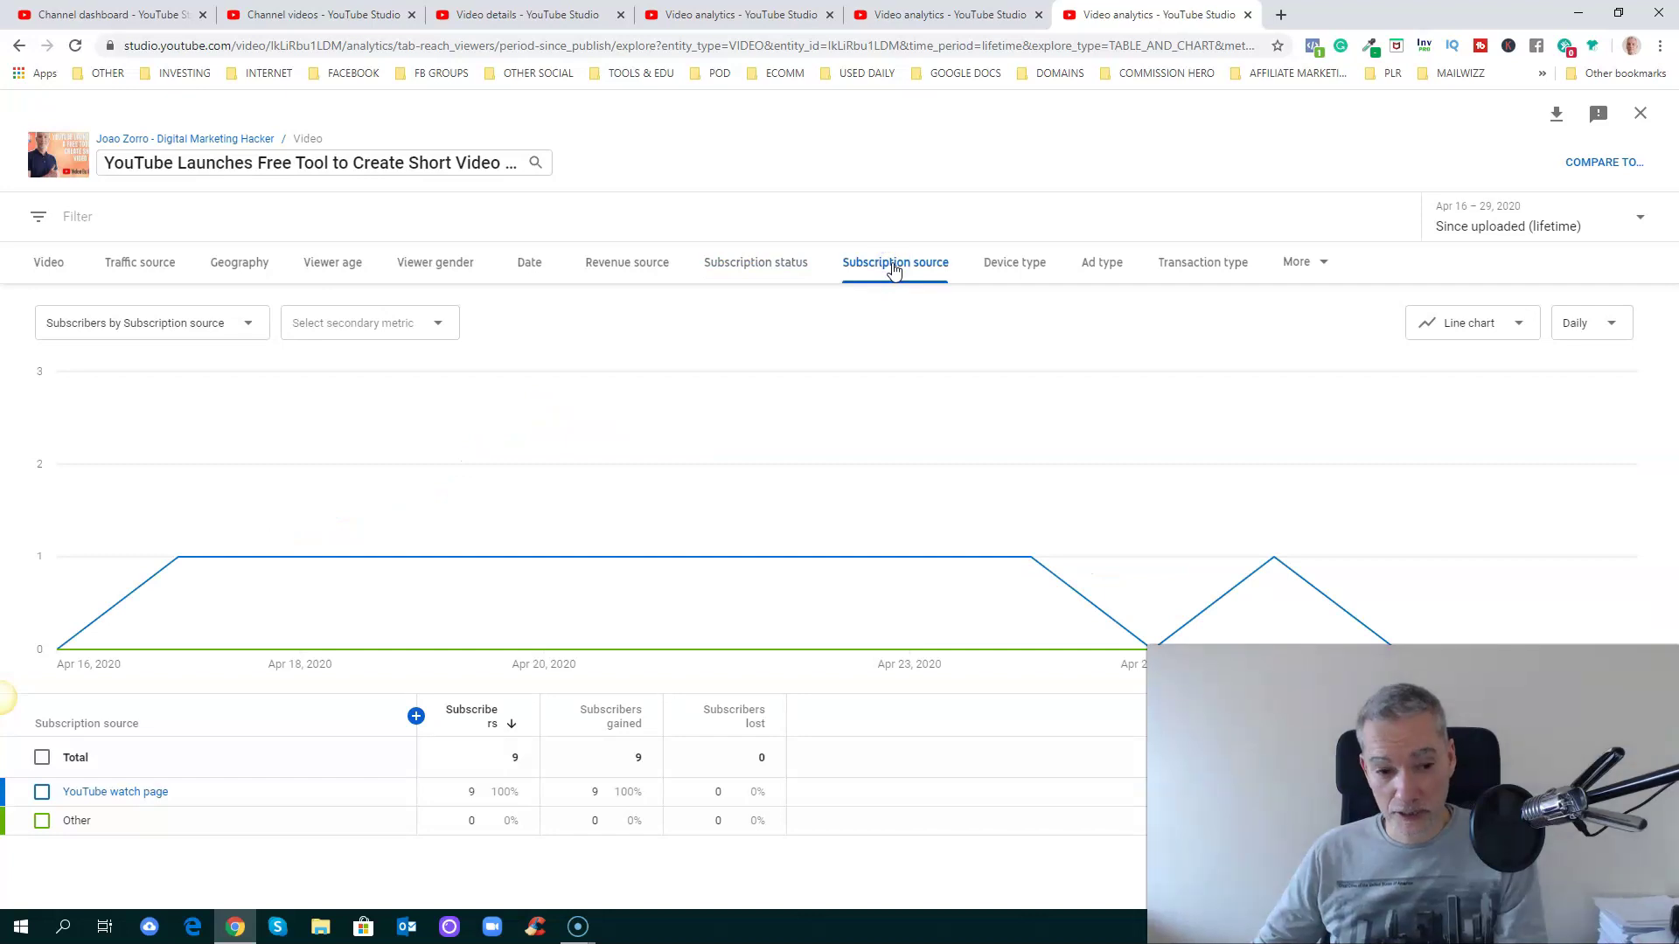
left_click(1013, 269)
left_click(1111, 269)
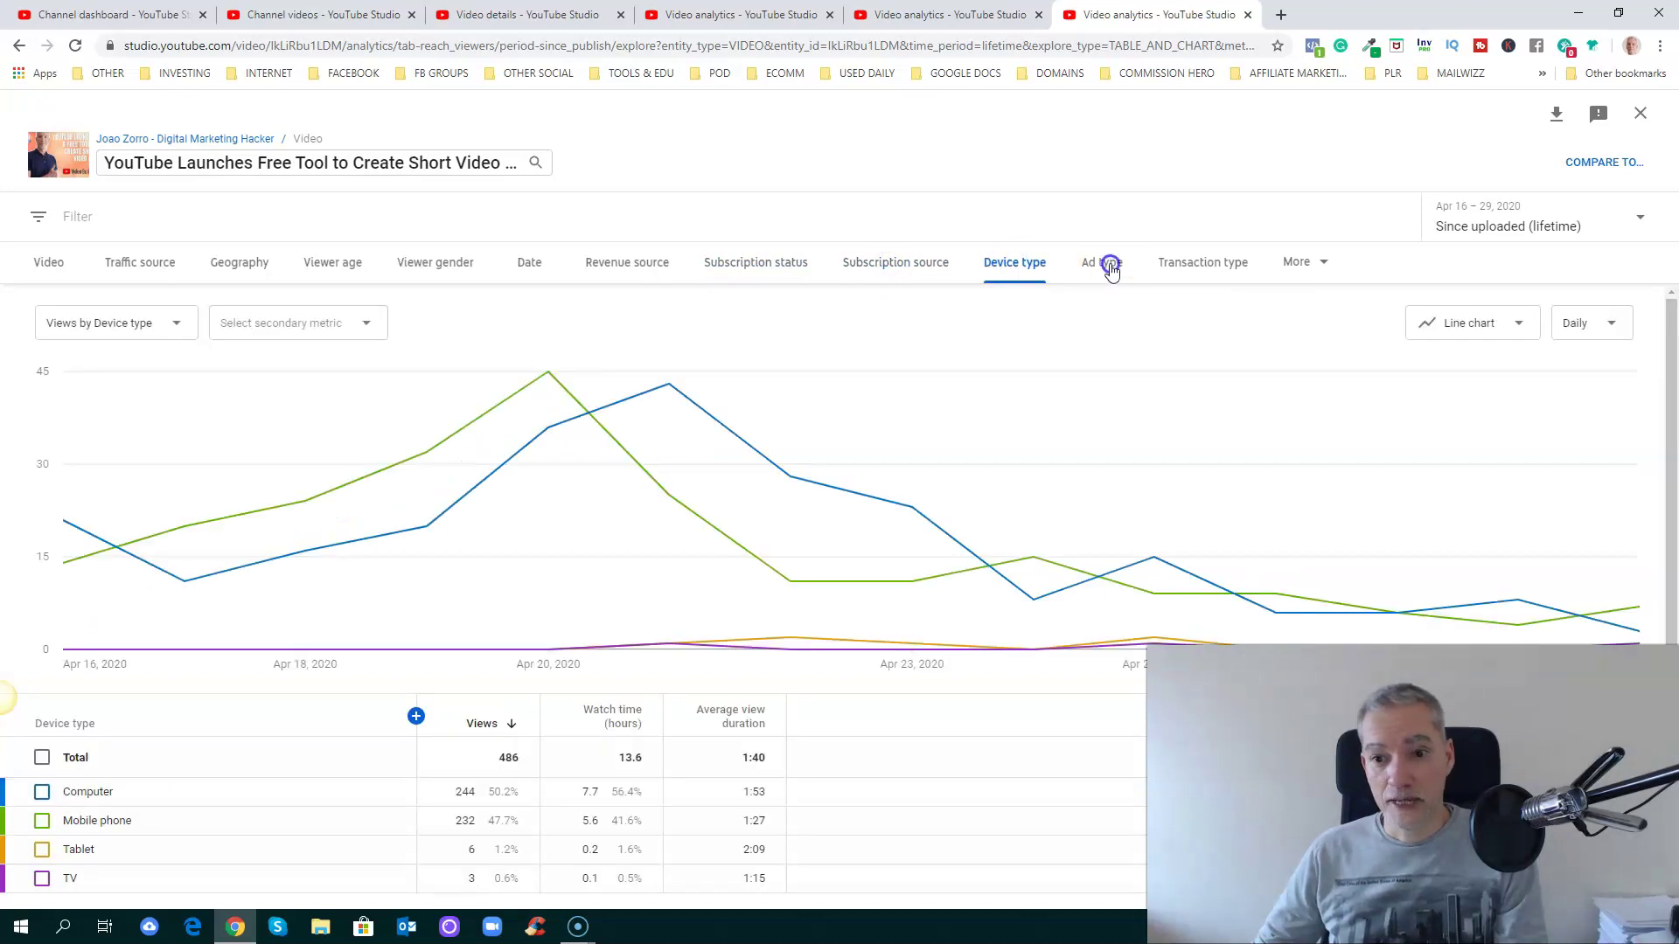
left_click(1193, 273)
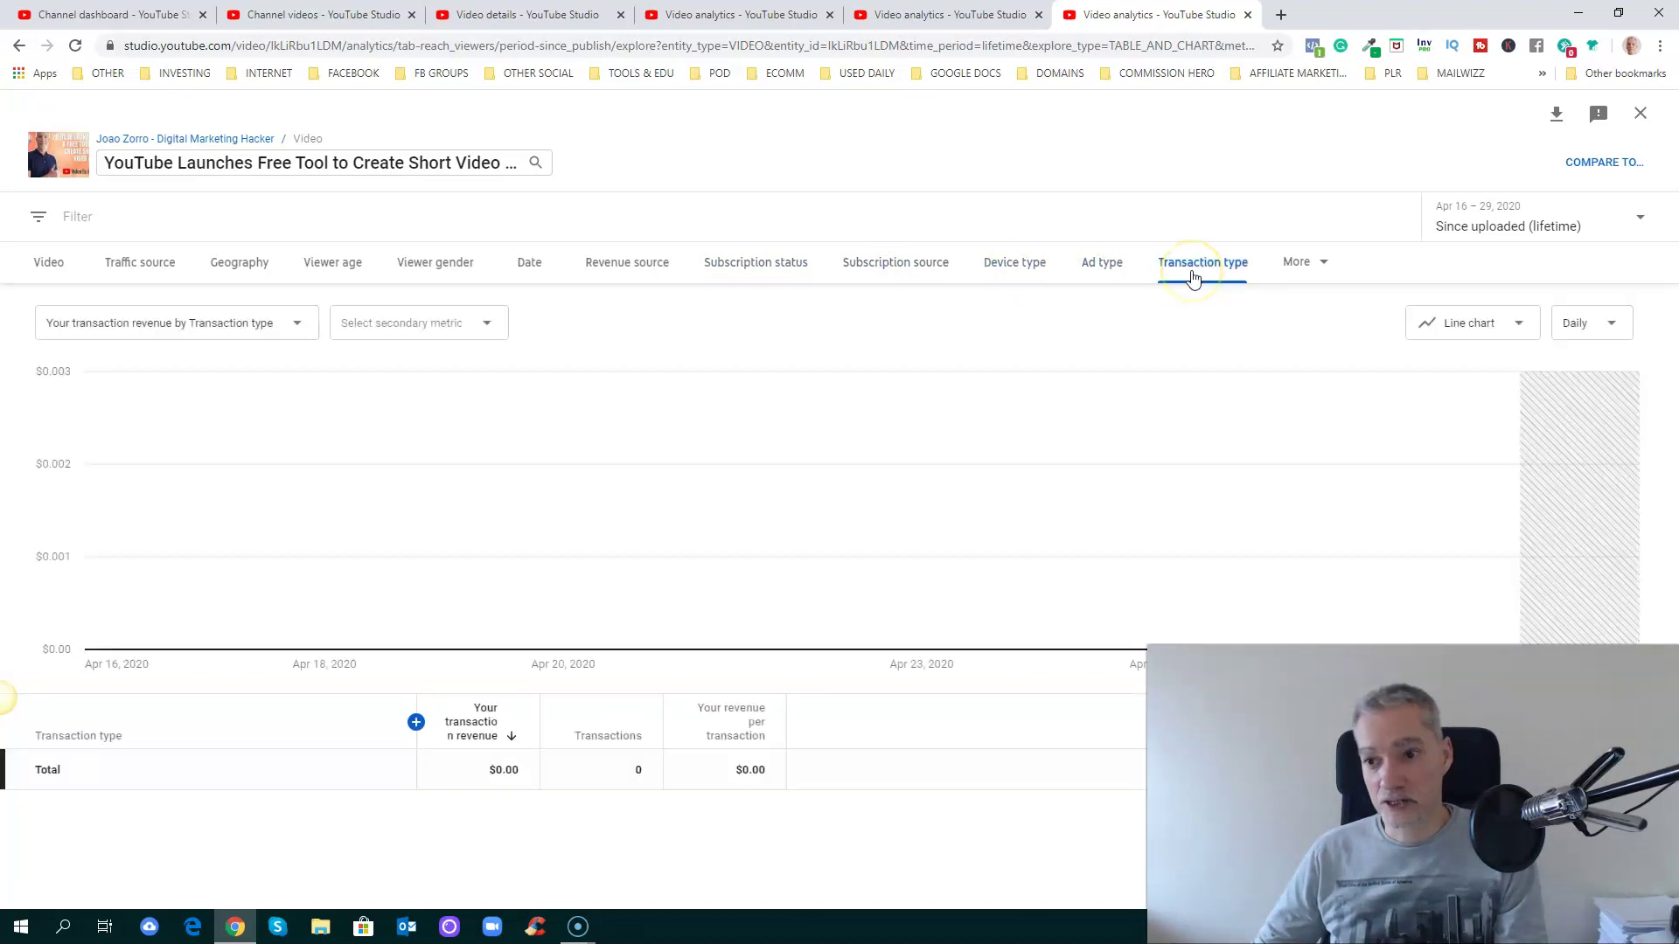
left_click(1322, 271)
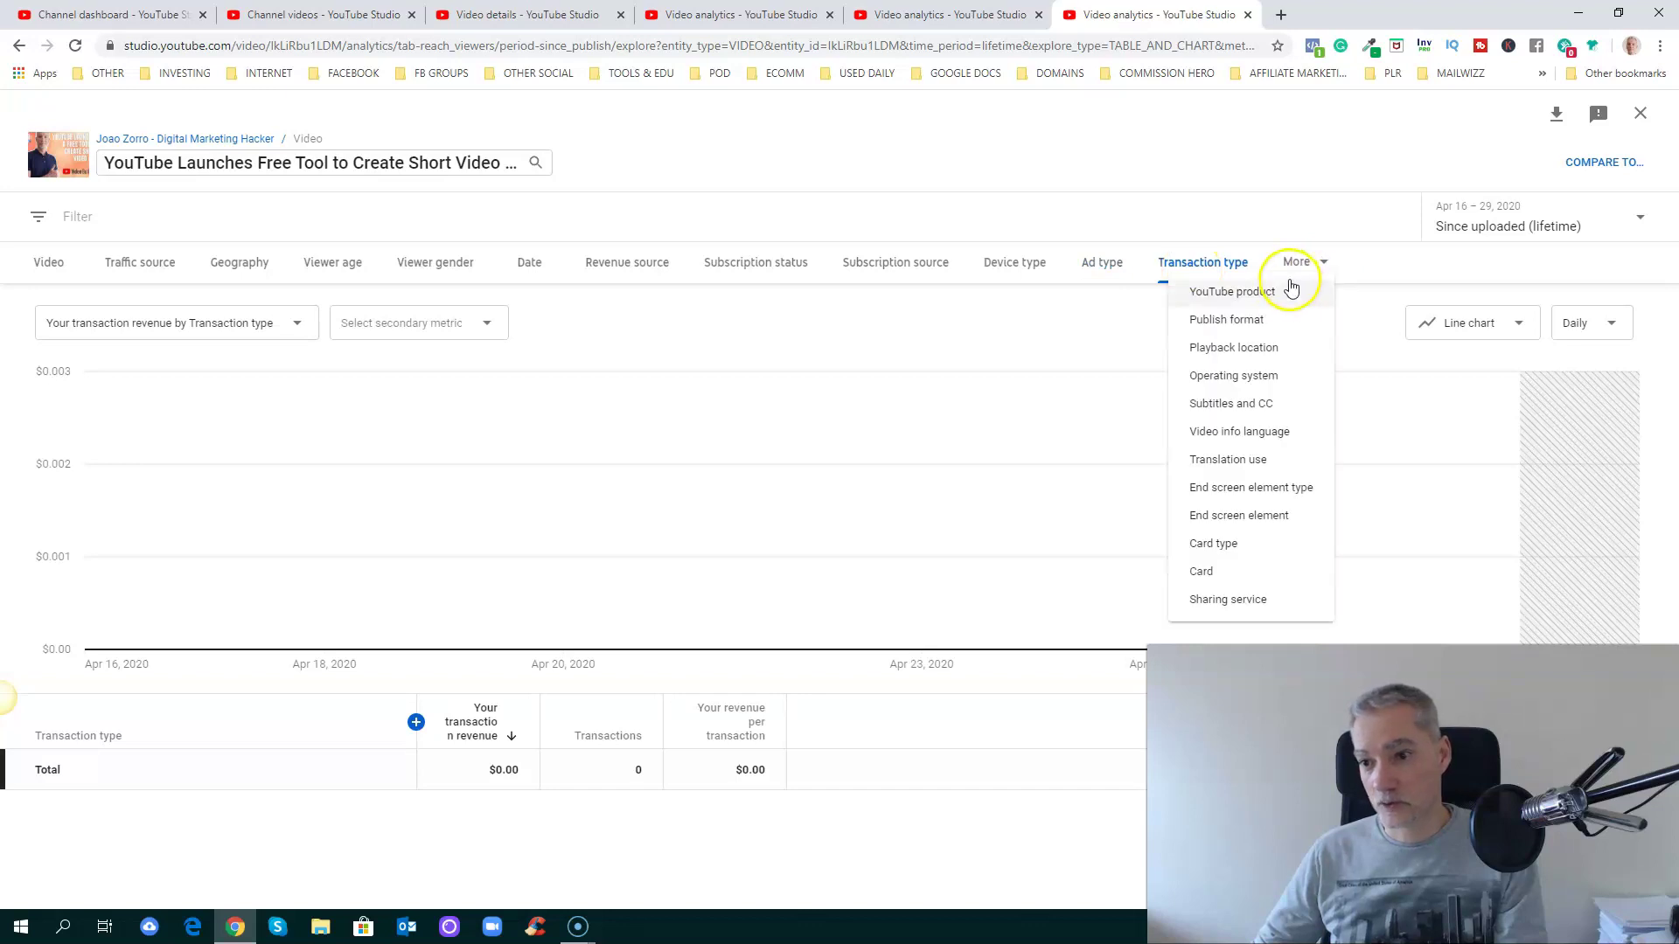
From the channel's video list, open the comments of "Google Ads Verification Program Will Be Required For All Advertisers" and remove the comment filter.
left_click(930, 16)
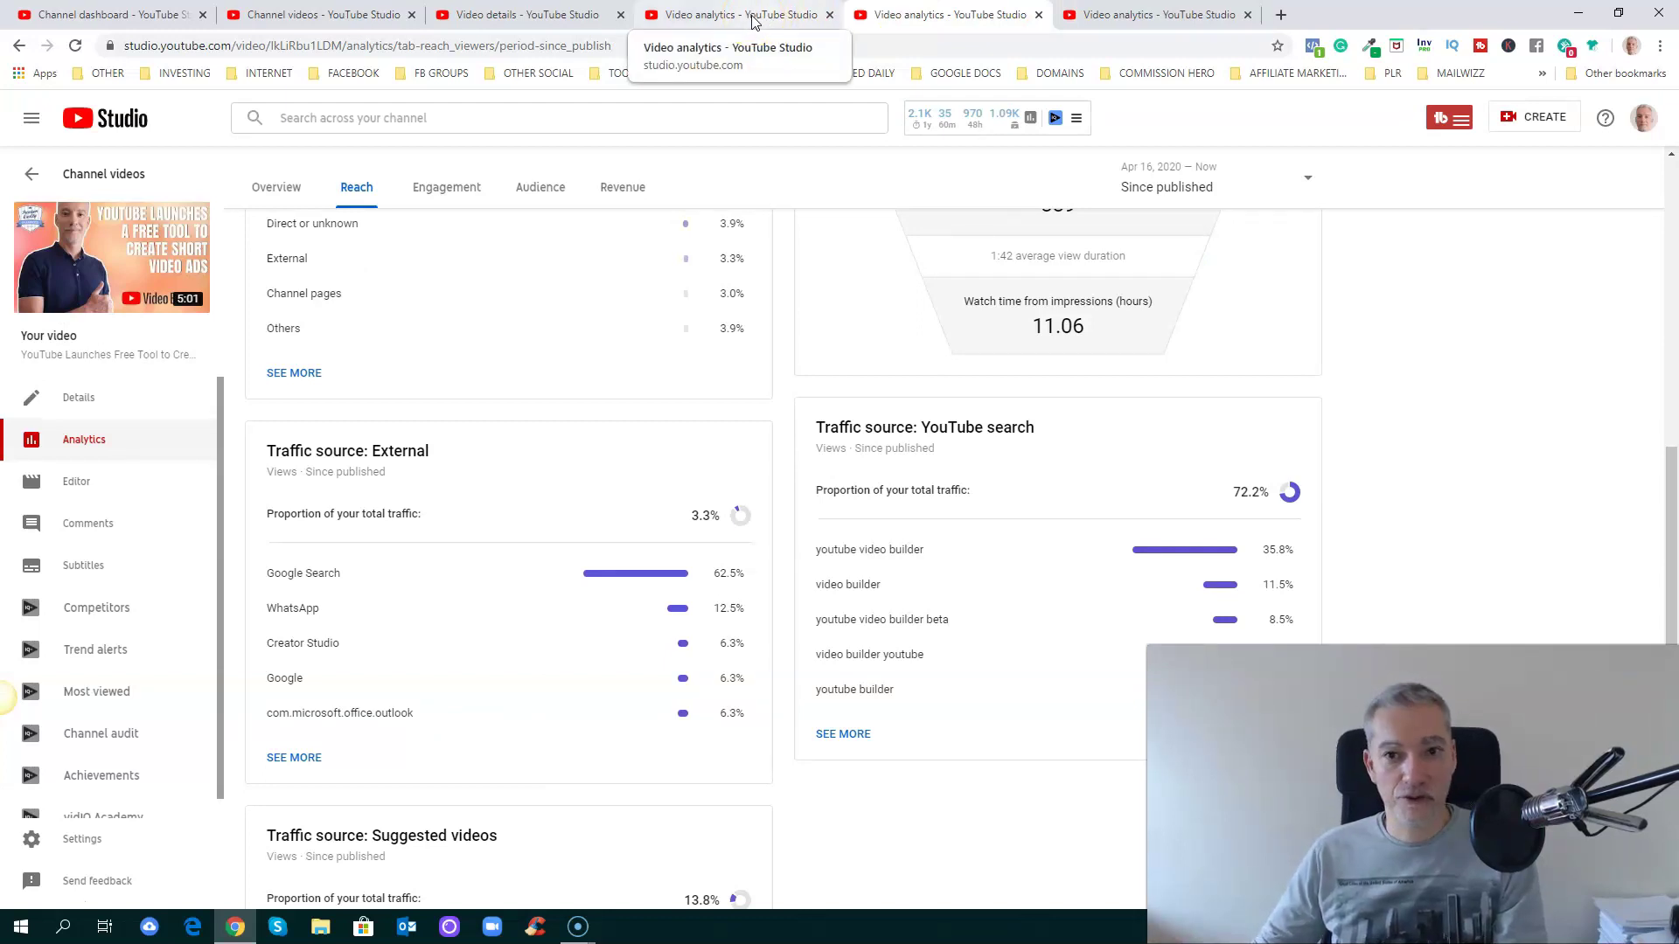
left_click(754, 18)
left_click(583, 18)
left_click(332, 15)
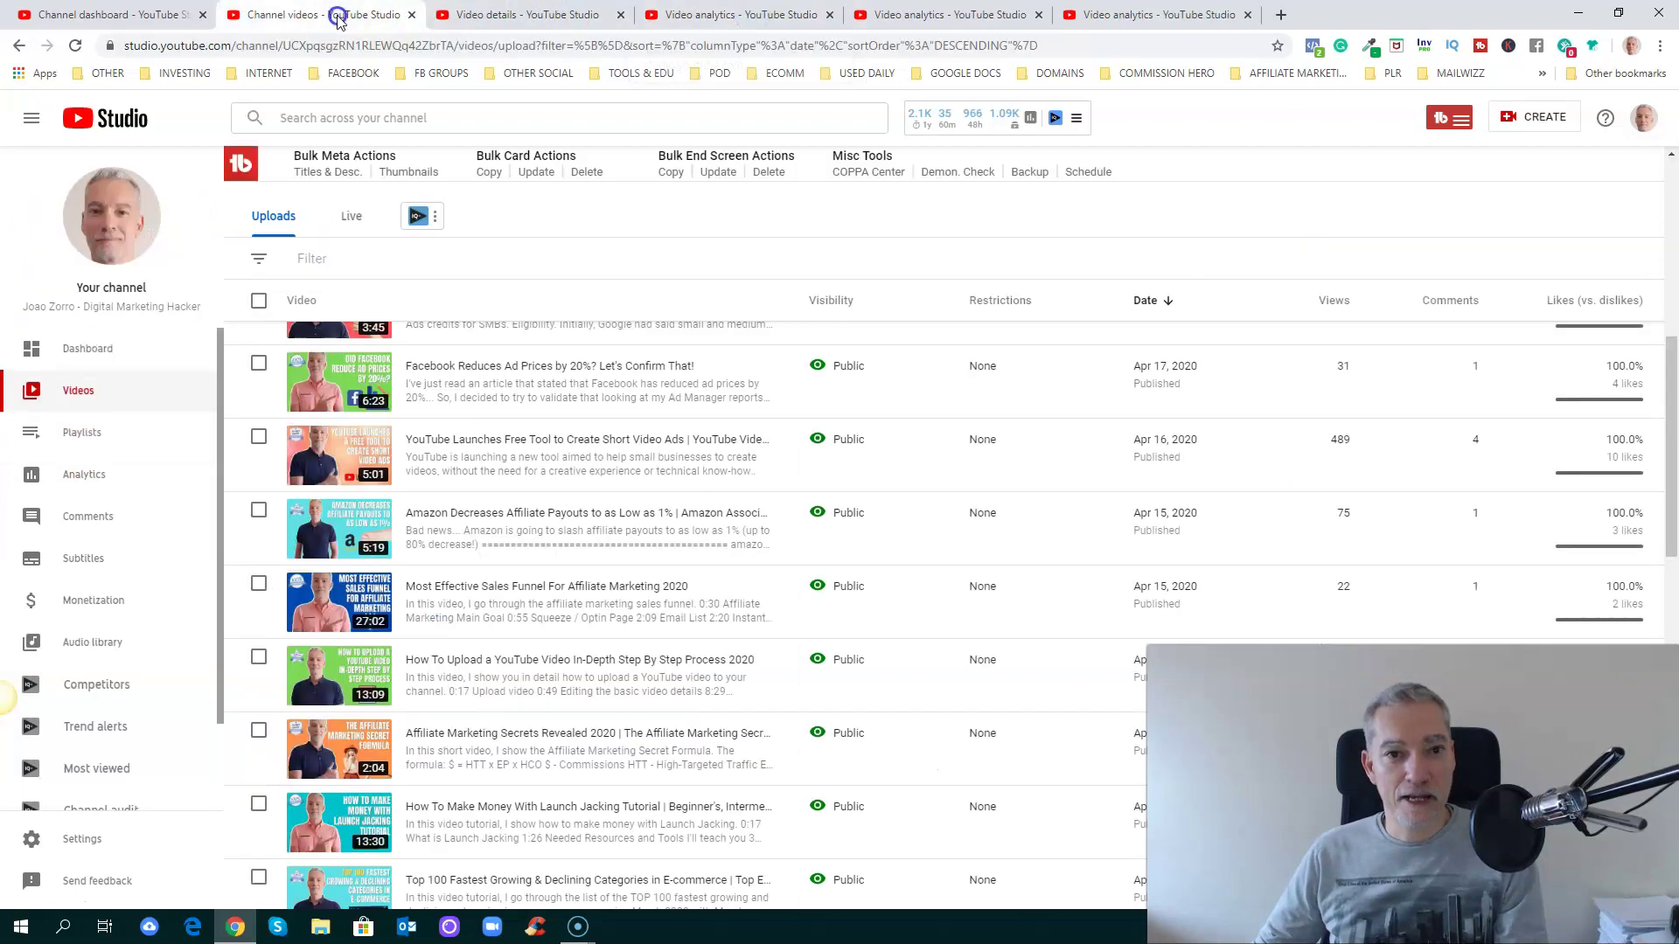
scroll(594, 407, "down", 1)
scroll(594, 407, "up", 4)
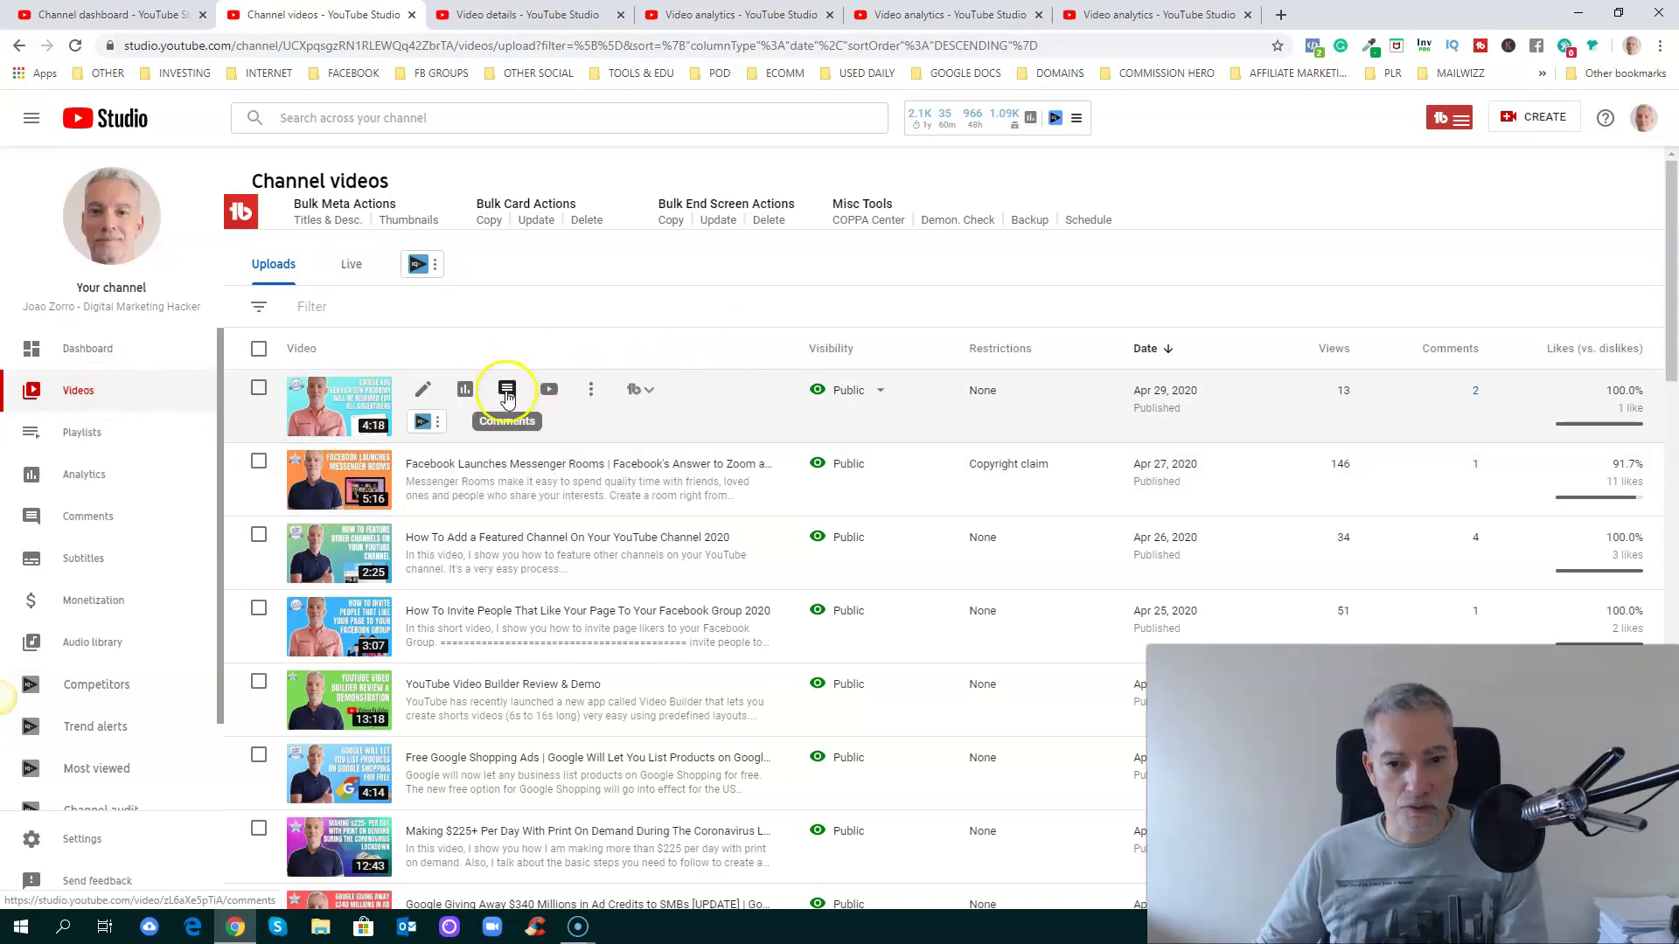
left_click(507, 391)
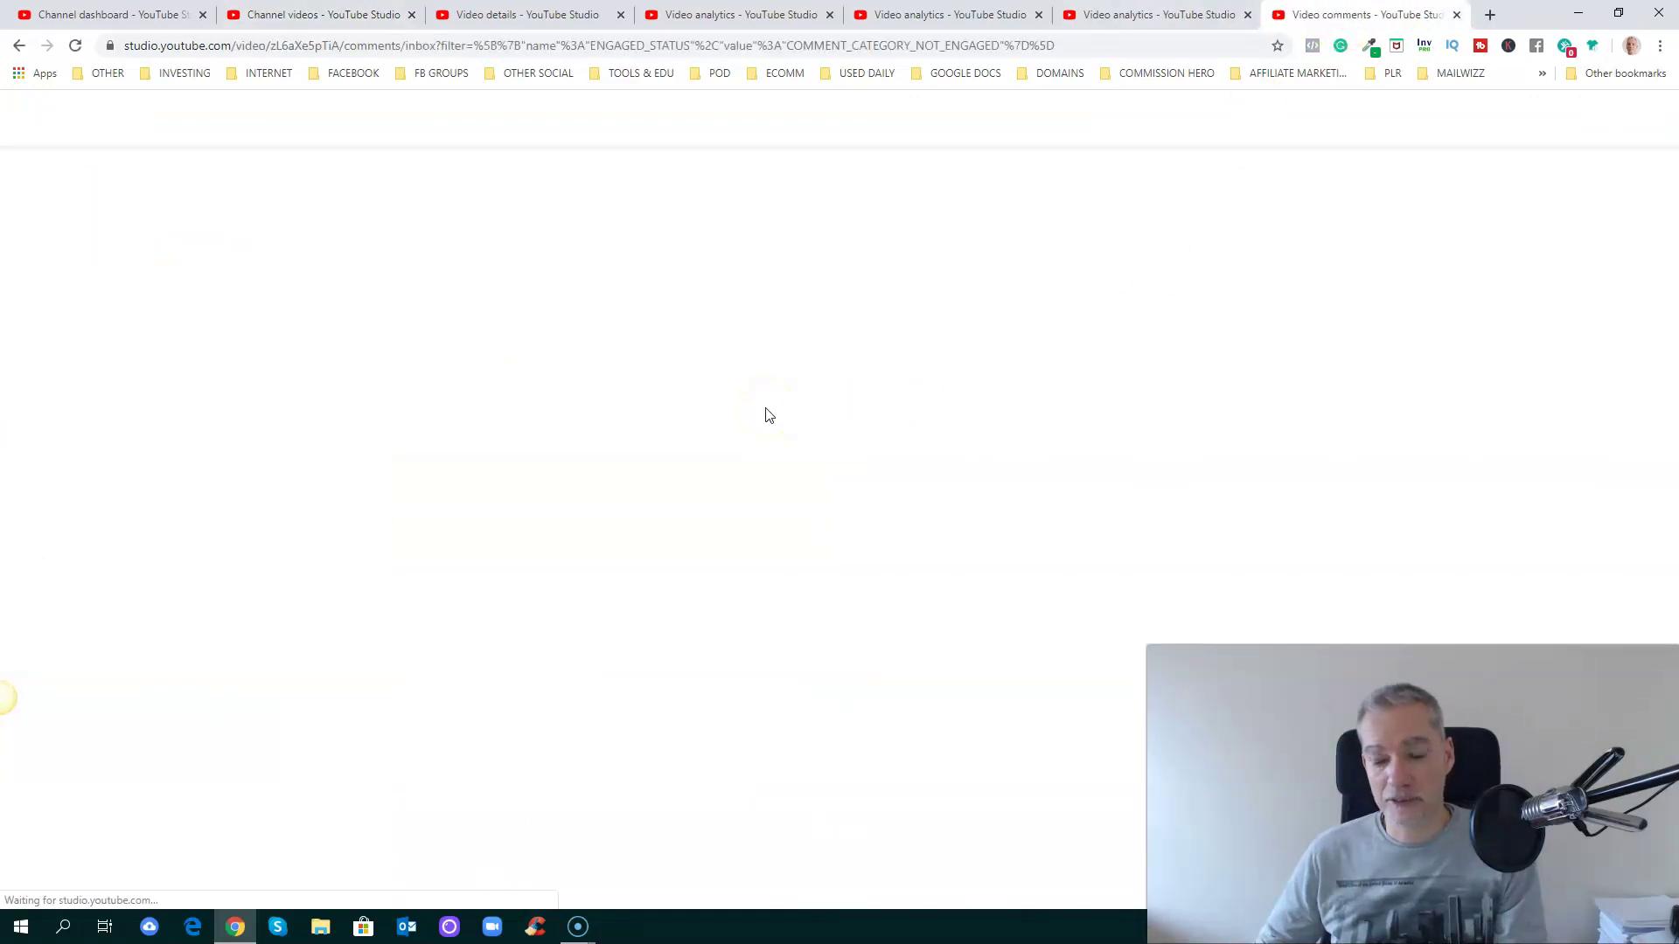
left_click(842, 394)
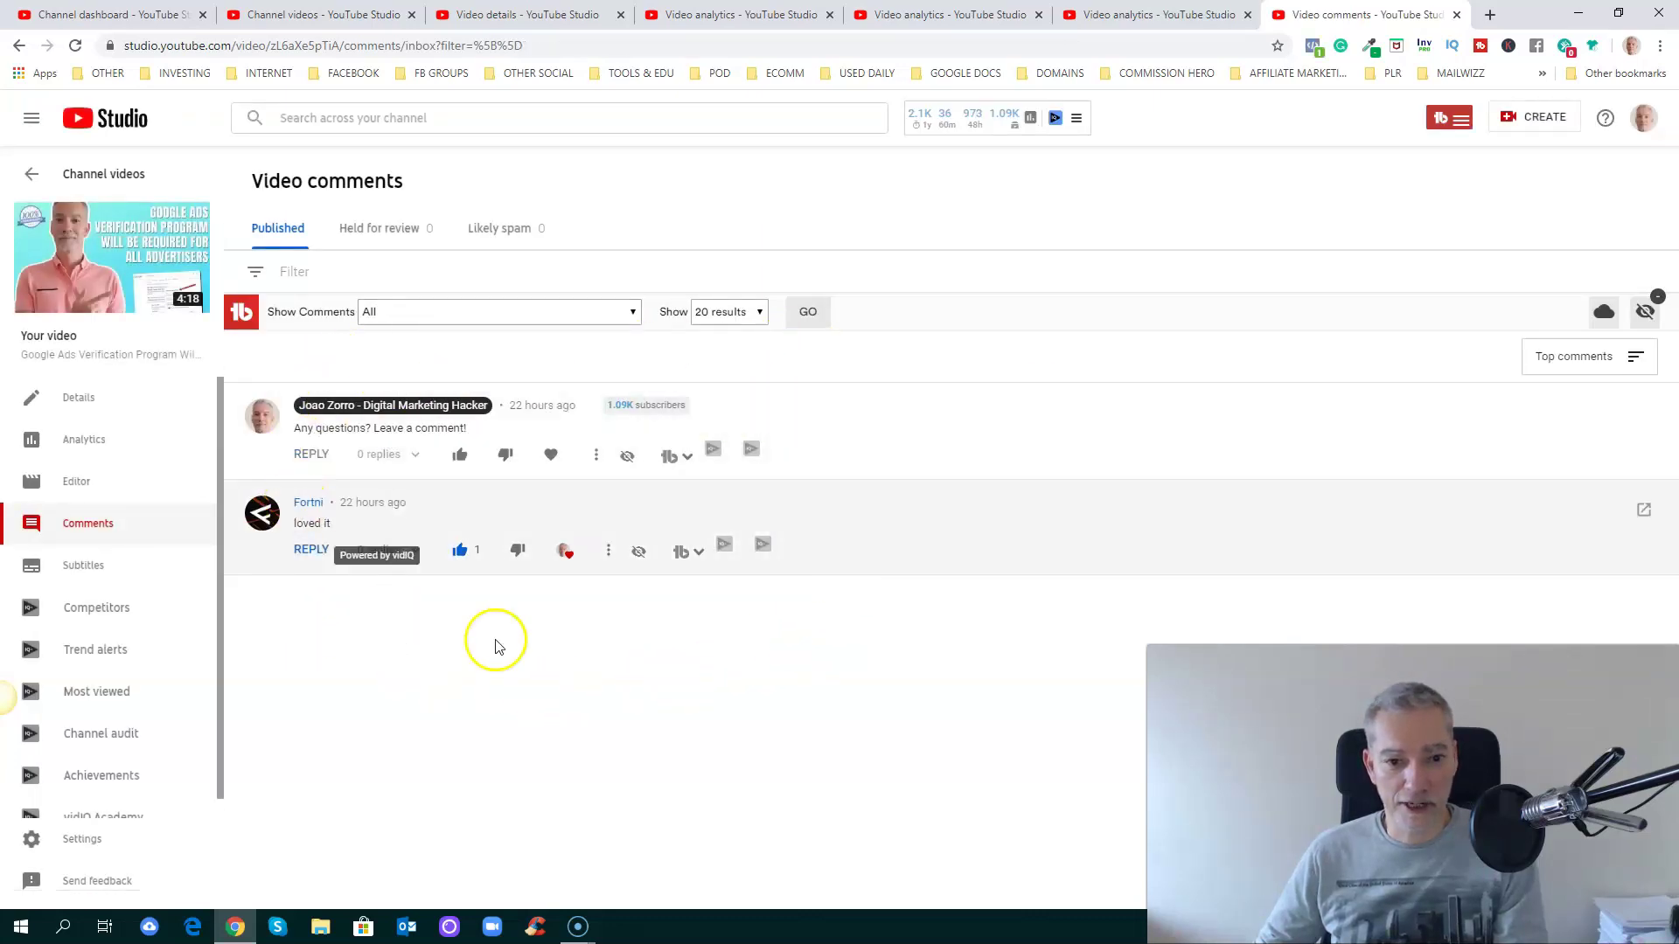
Return to the channel's video list and review the additional options for the Google Ads verification video, such as sharing, promoting, downloading and deleting.
key("ctrl+2")
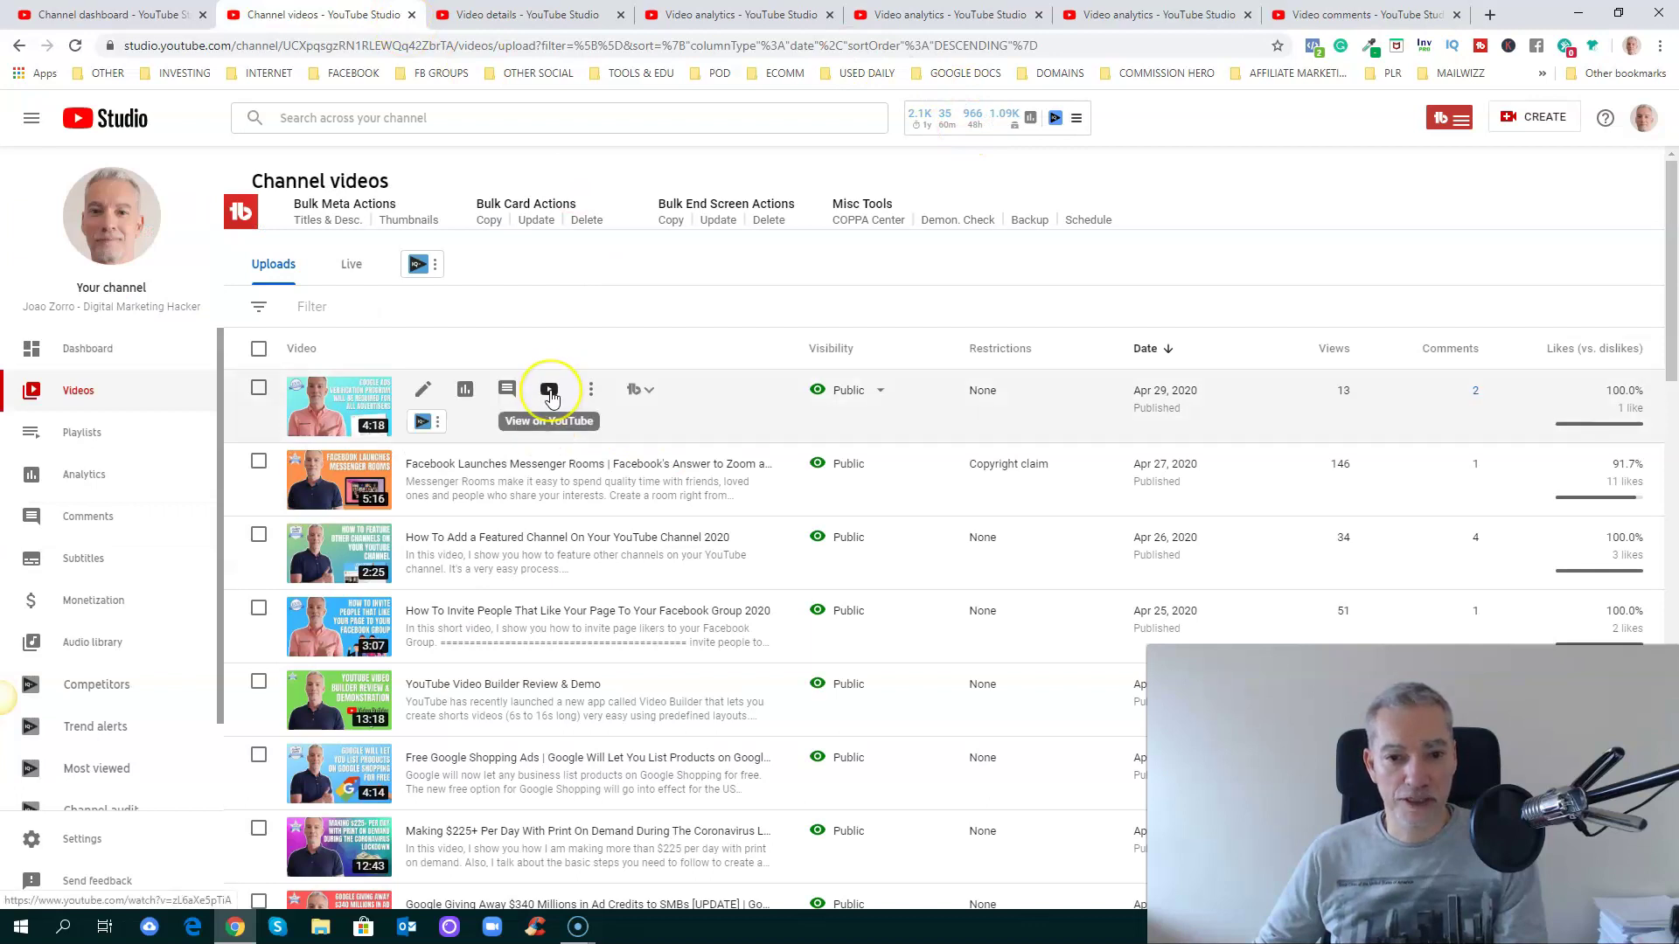
left_click(590, 390)
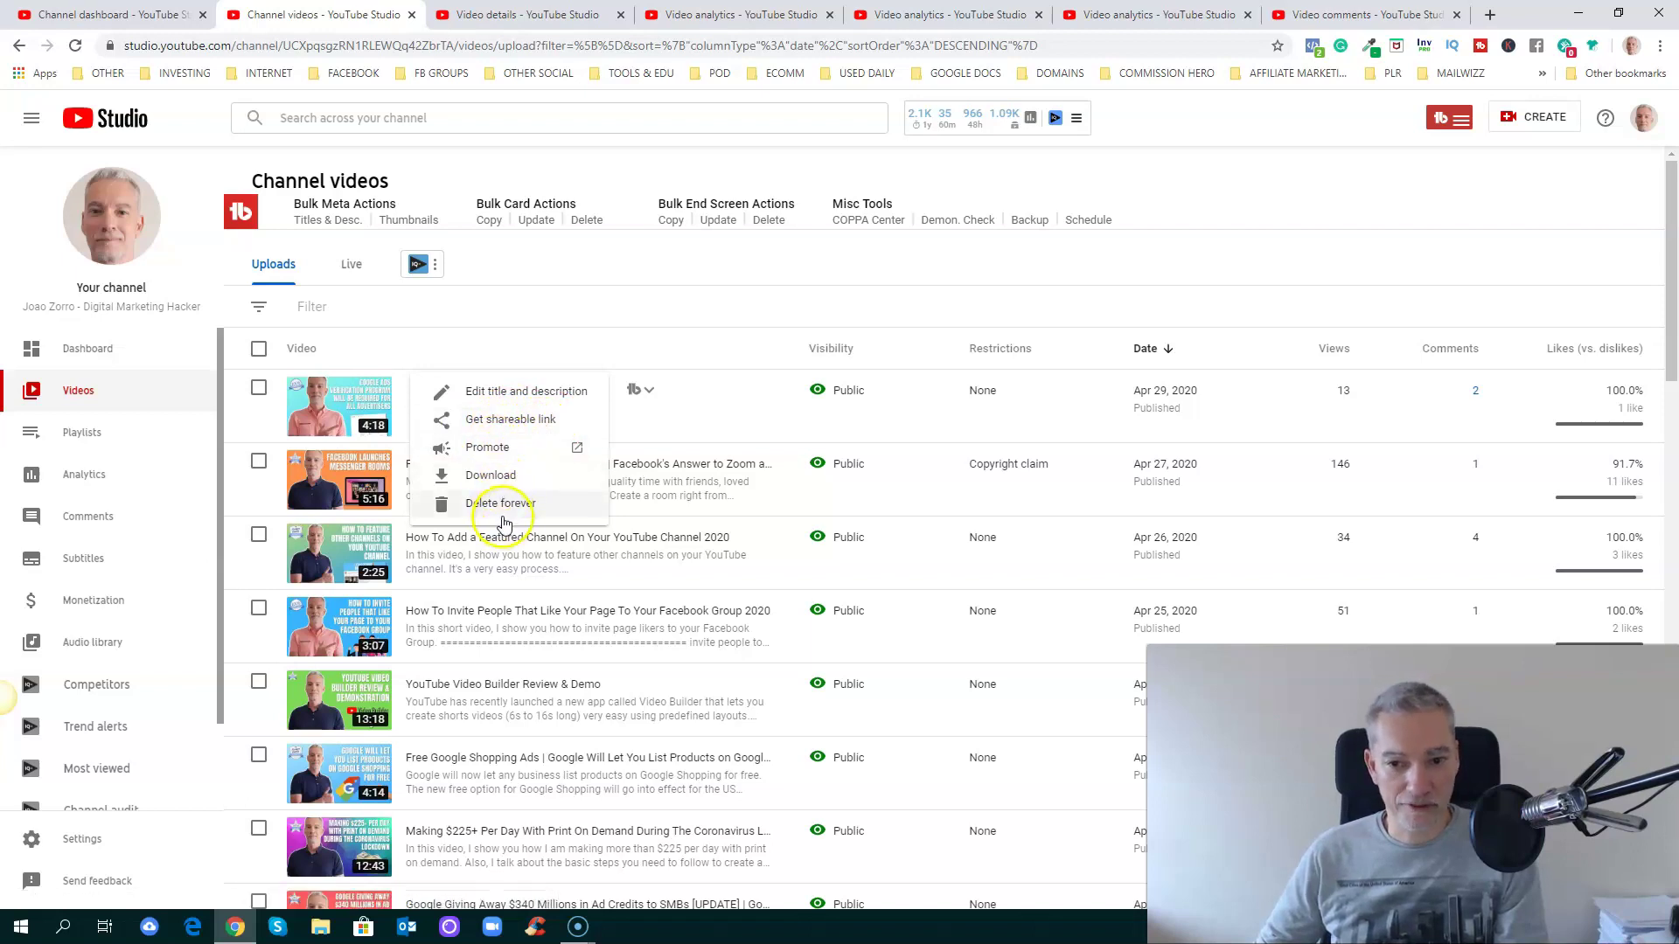
left_click(642, 321)
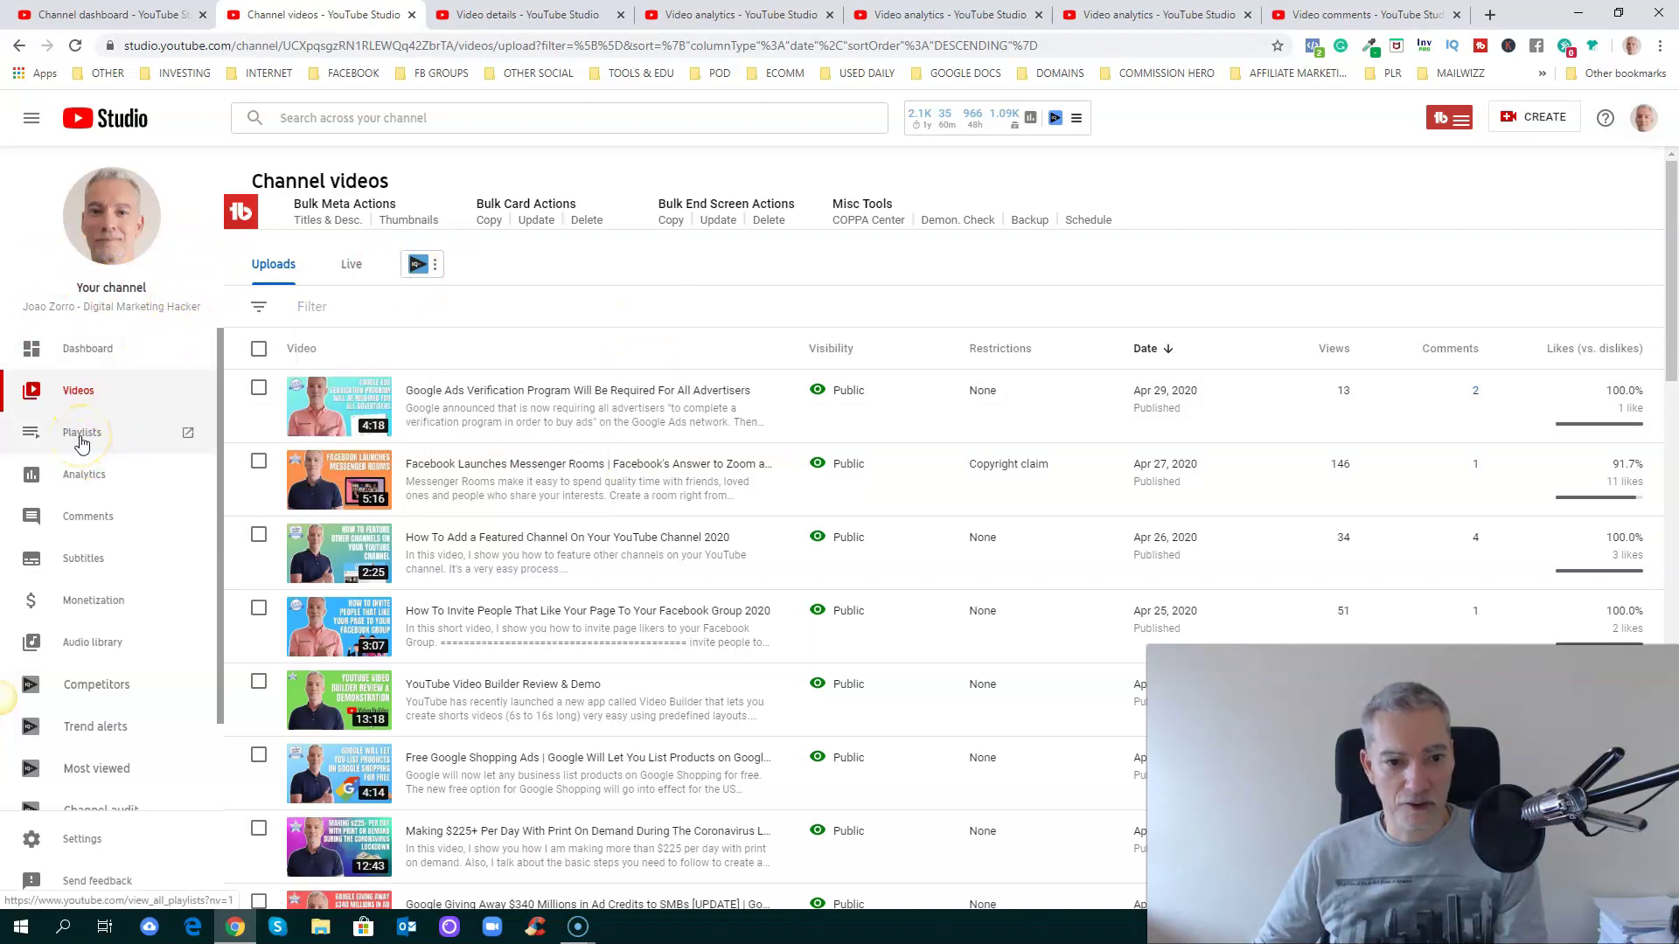
Browse the channel's playlists and open the "Mastering Google Ads" playlist for editing.
left_click(80, 438)
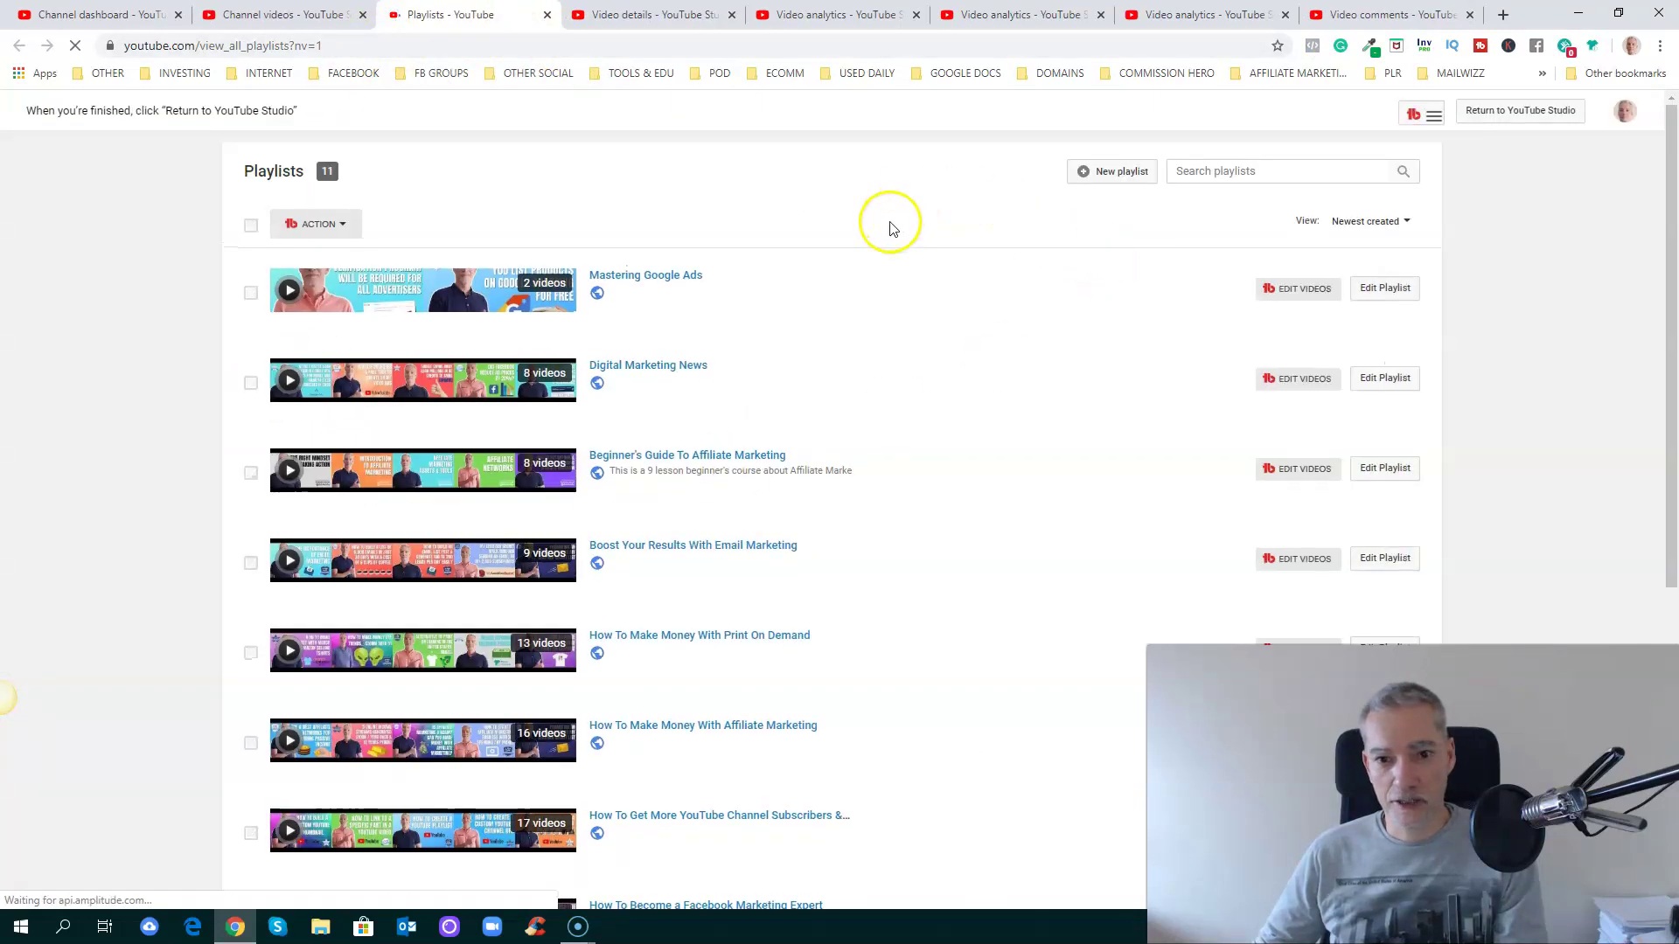
scroll(888, 232, "down", 2)
scroll(888, 356, "down", 4)
scroll(889, 359, "up", 5)
scroll(889, 363, "up", 2)
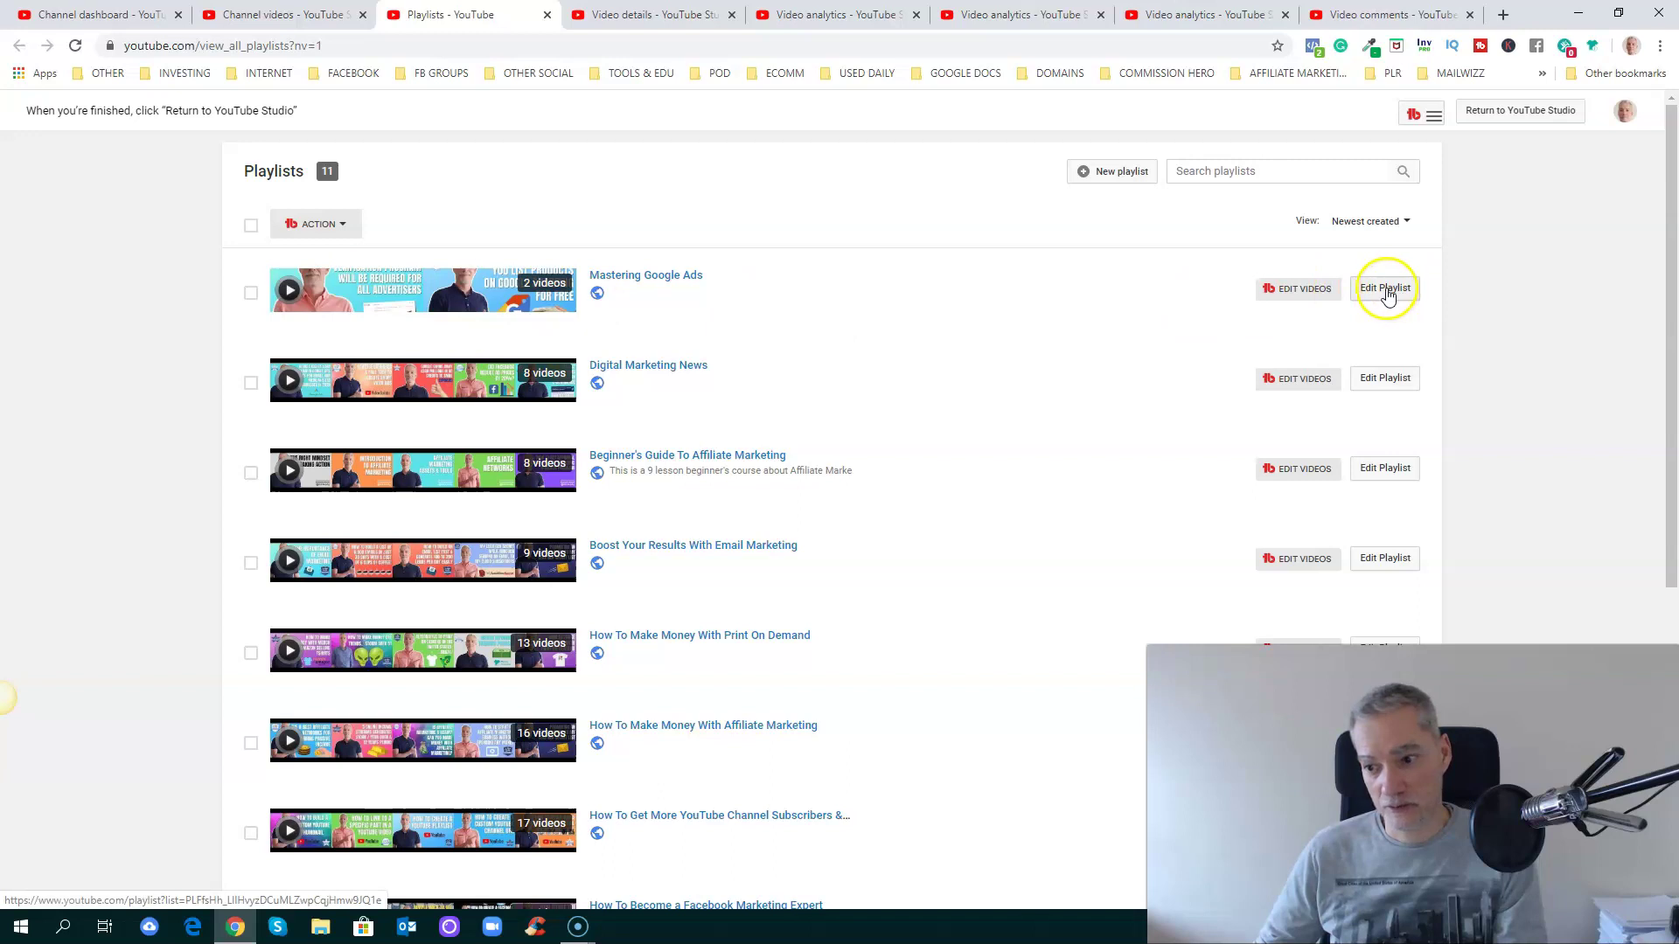
left_click(1385, 291)
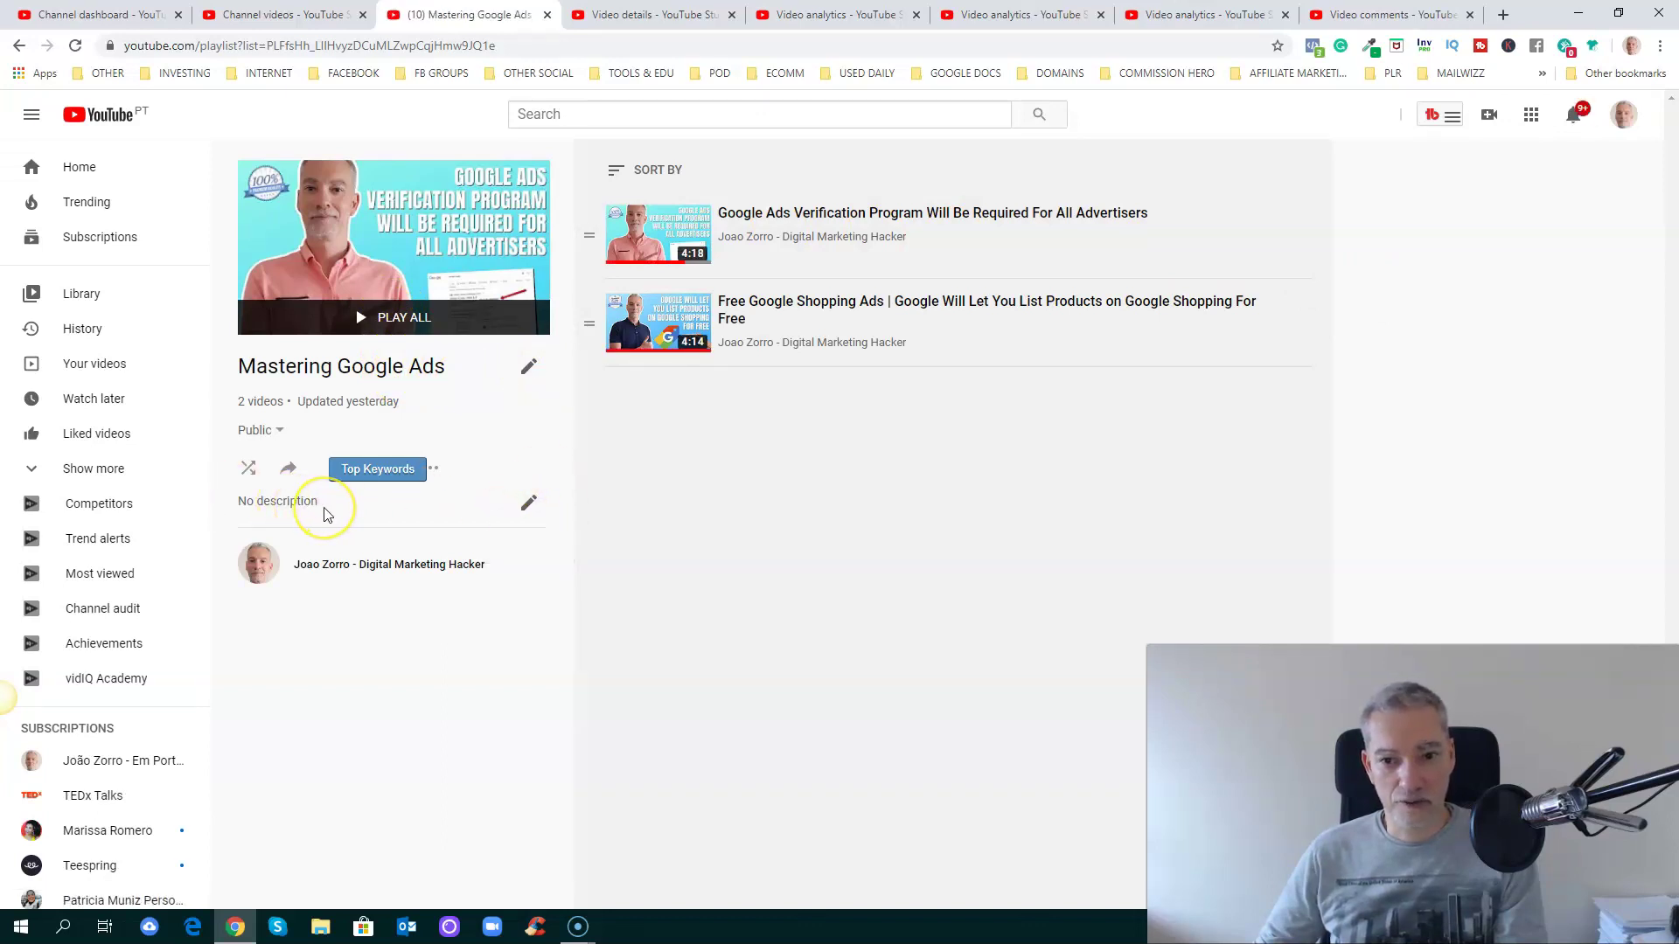
Open the channel-level analytics overview and compare views, watch time and subscribers for the last 28 days with their typical ranges.
left_click(278, 15)
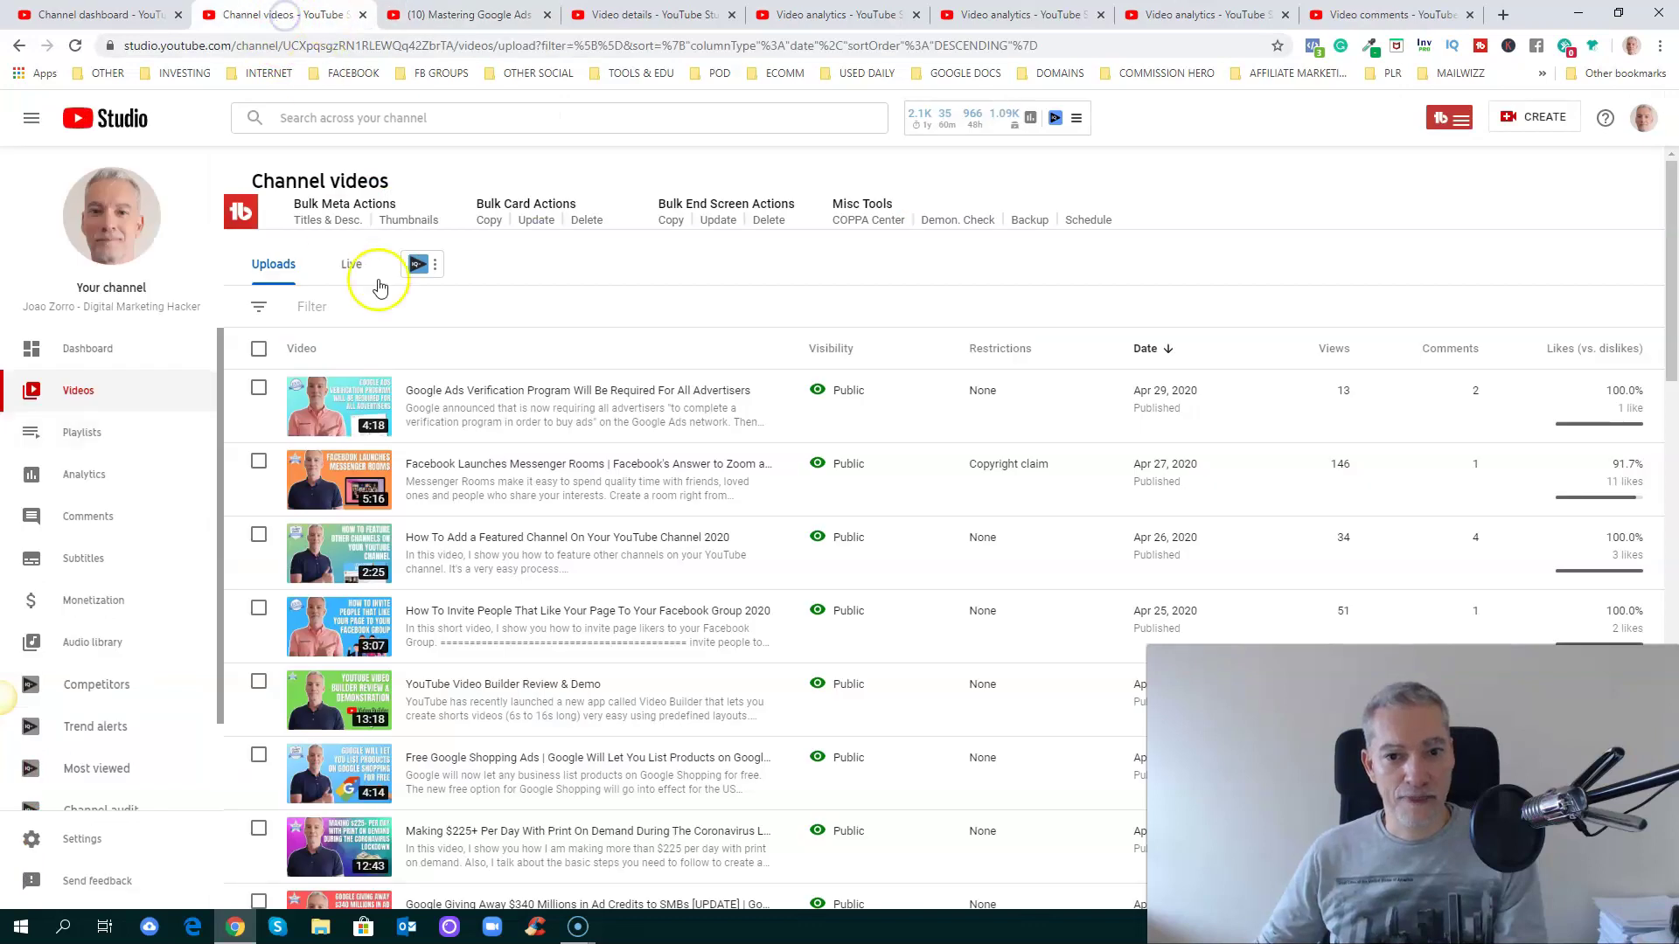
left_click(85, 475)
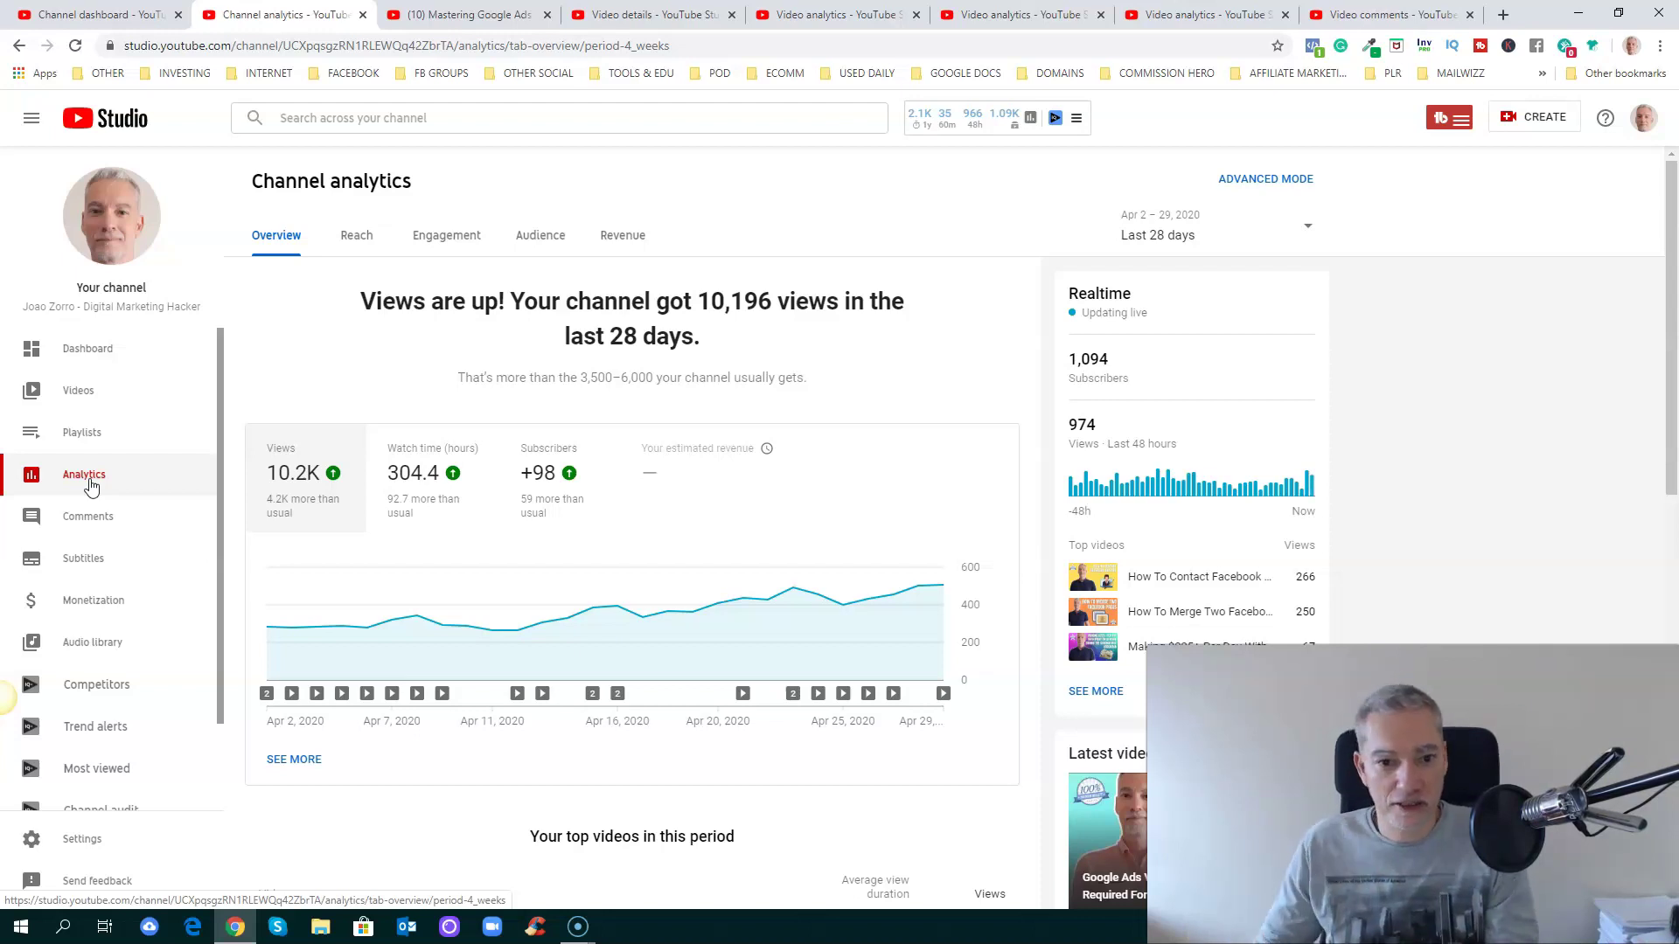
scroll(366, 290, "down", 2)
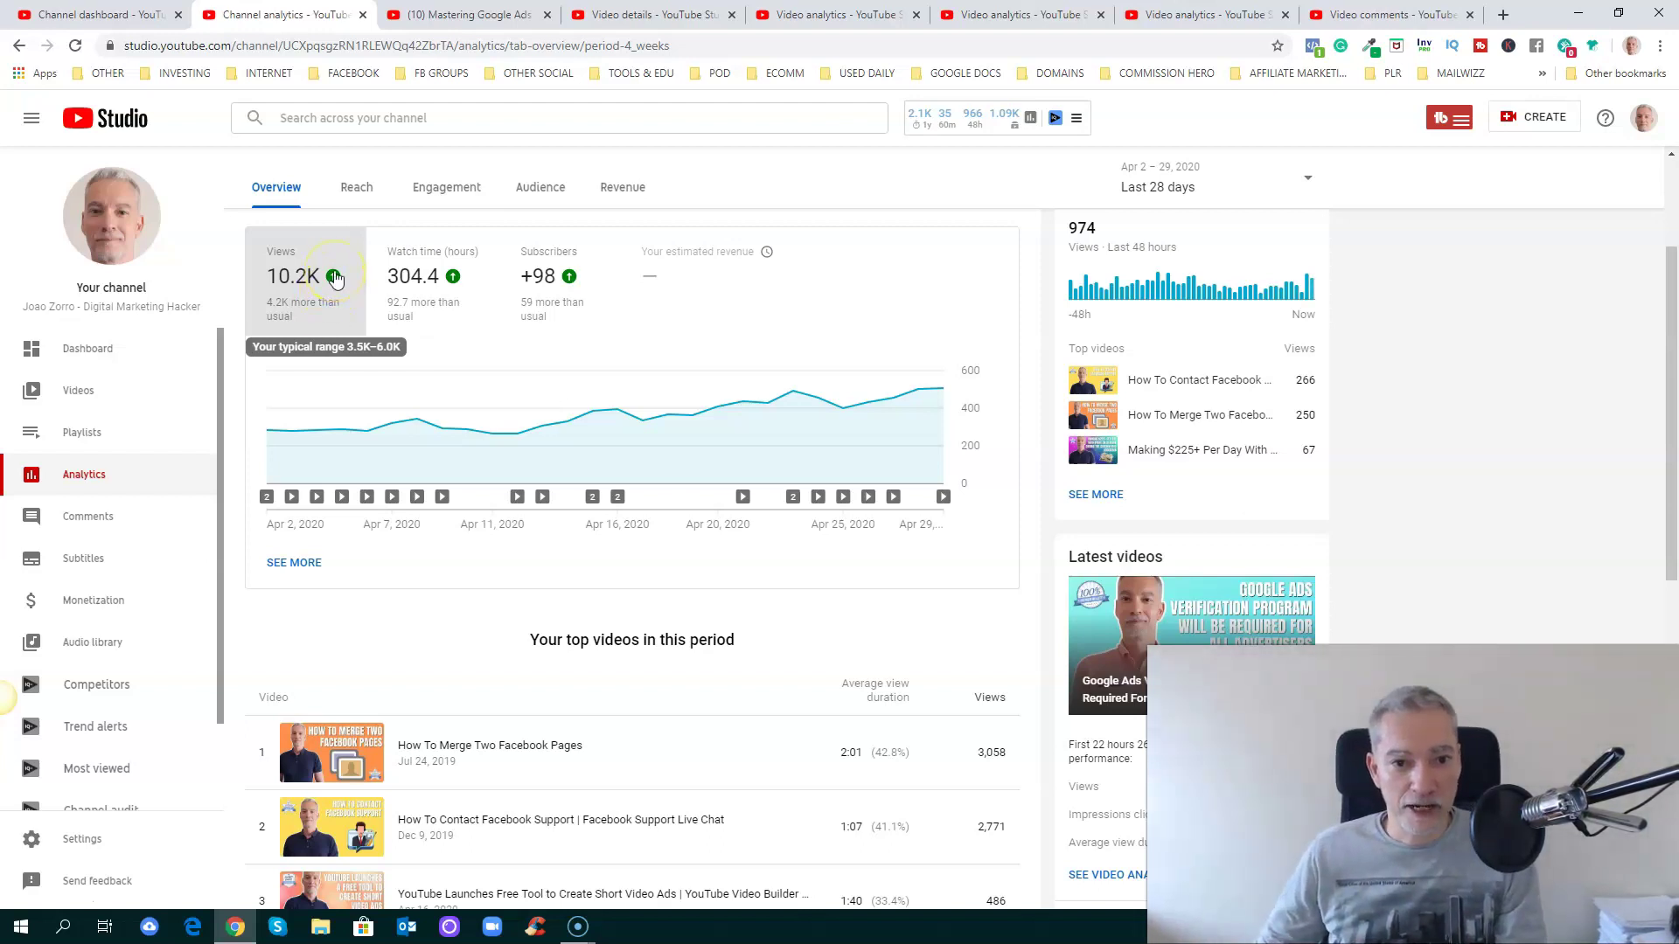
scroll(348, 292, "up", 3)
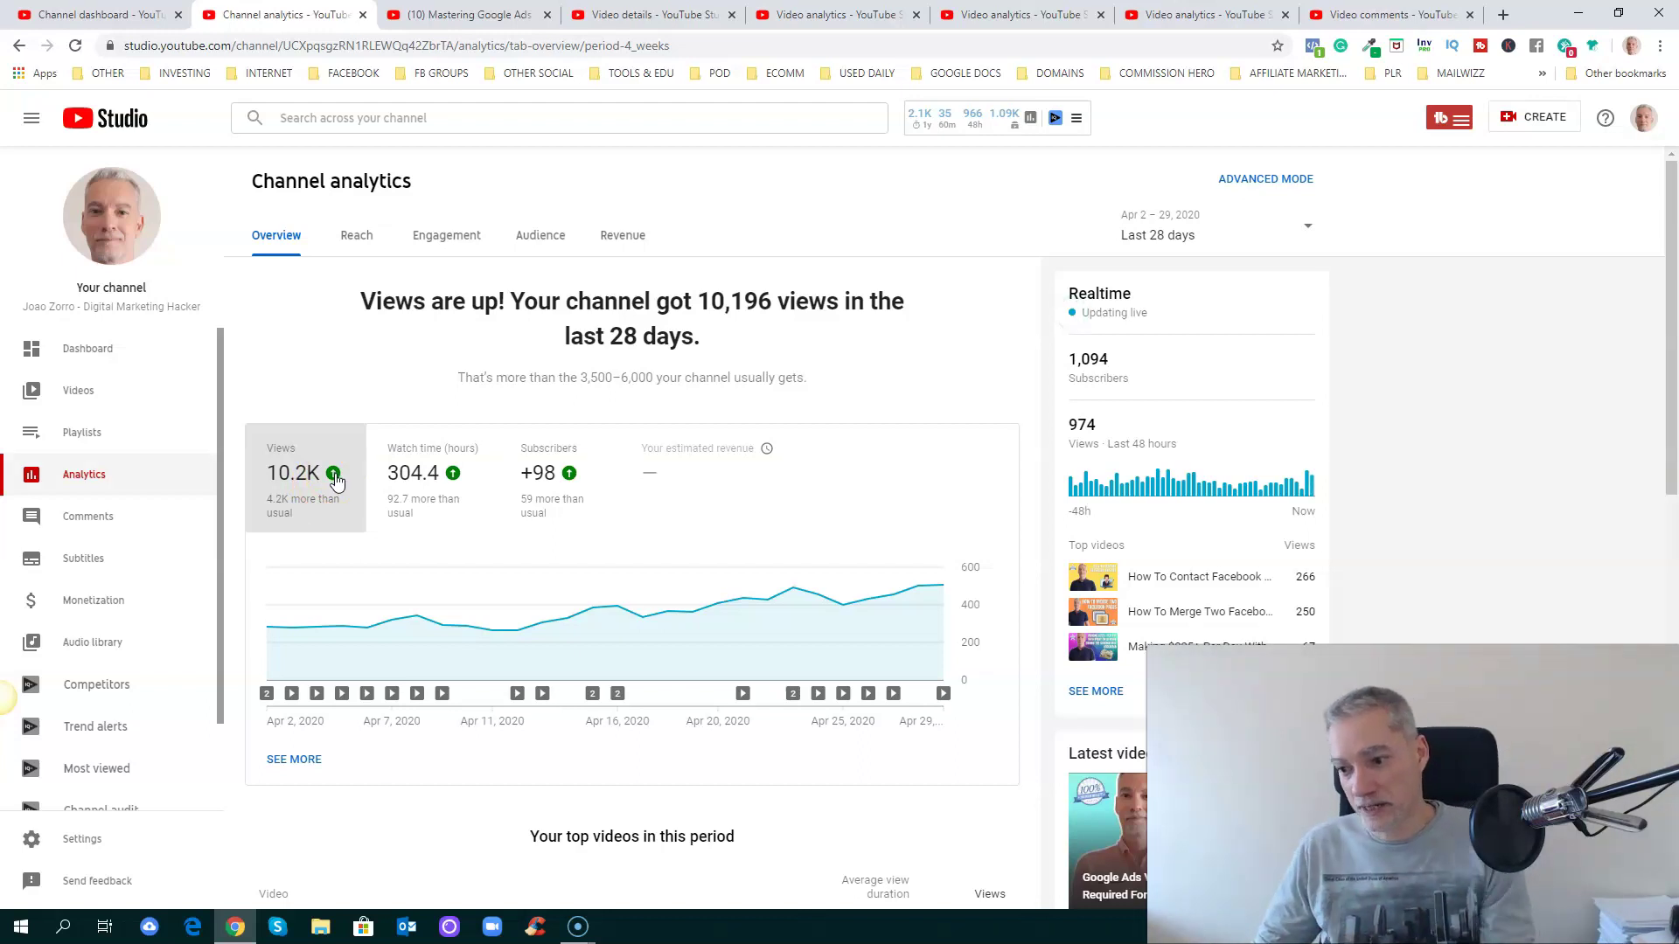
left_click(273, 514)
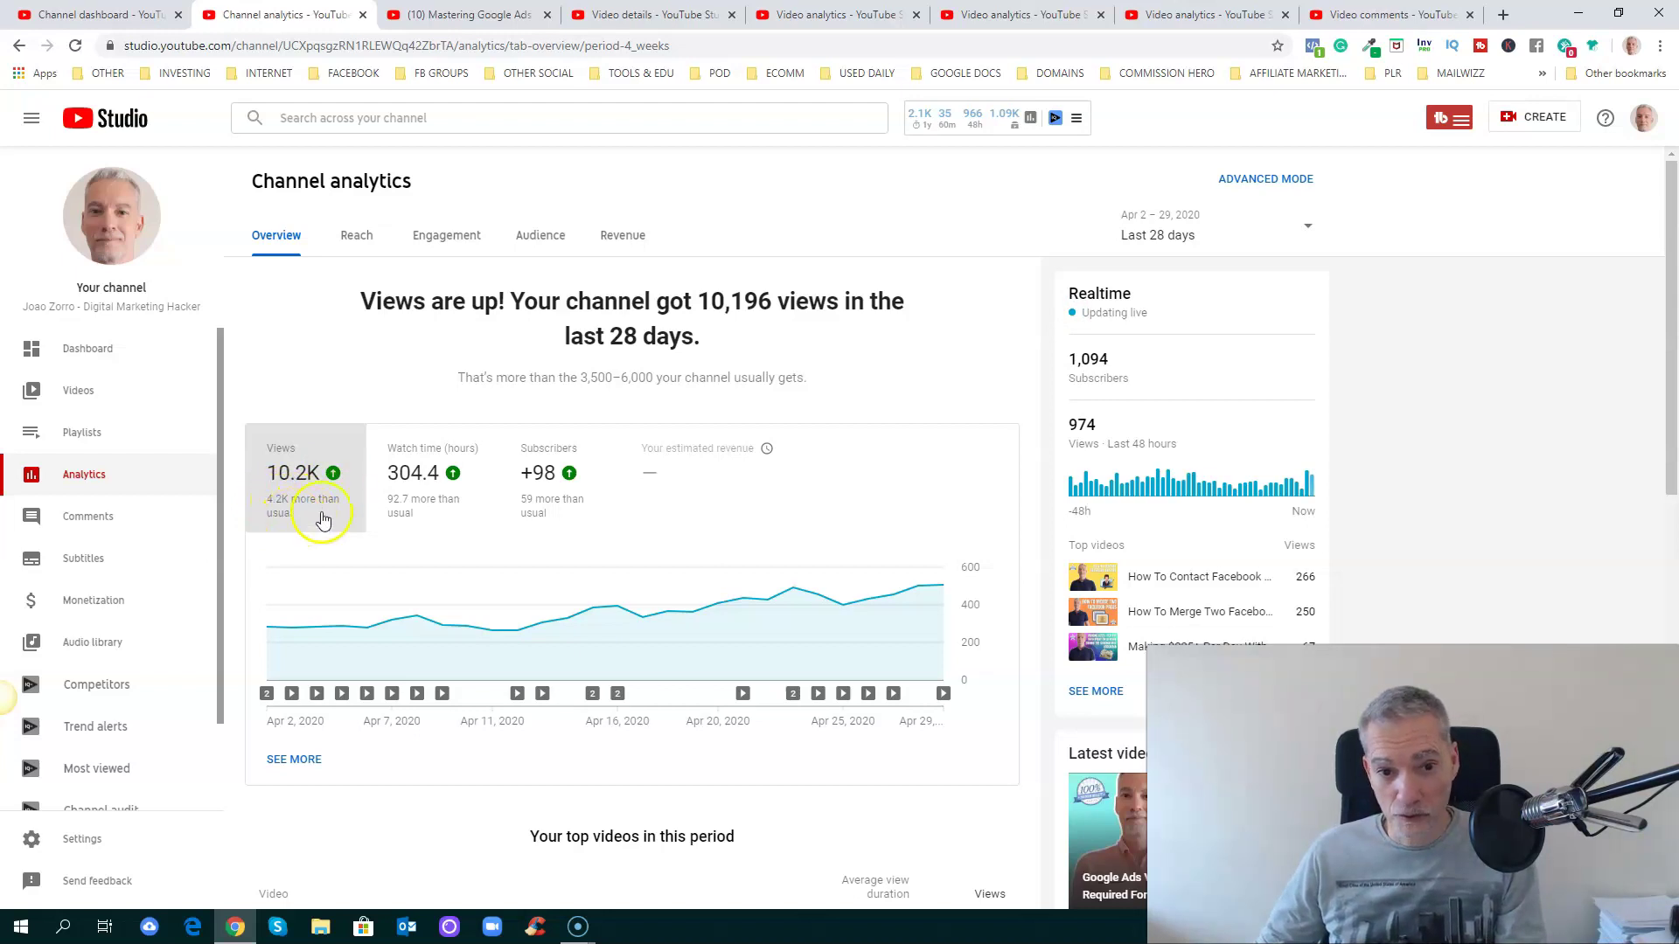
mouse_move(454, 476)
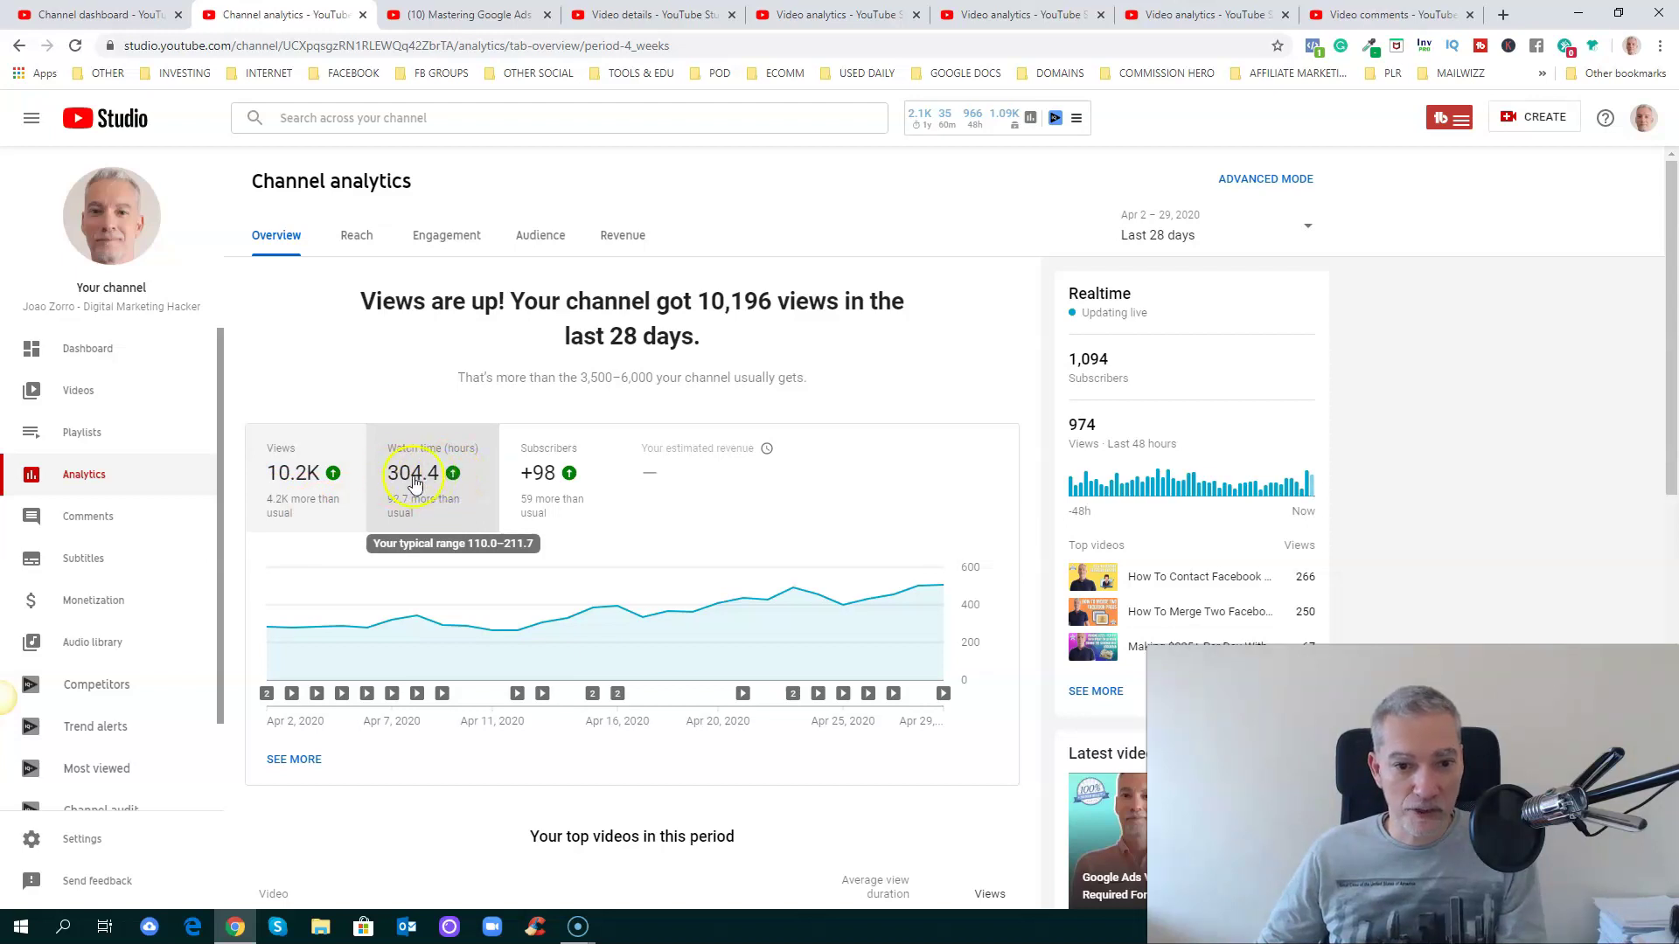
mouse_move(586, 482)
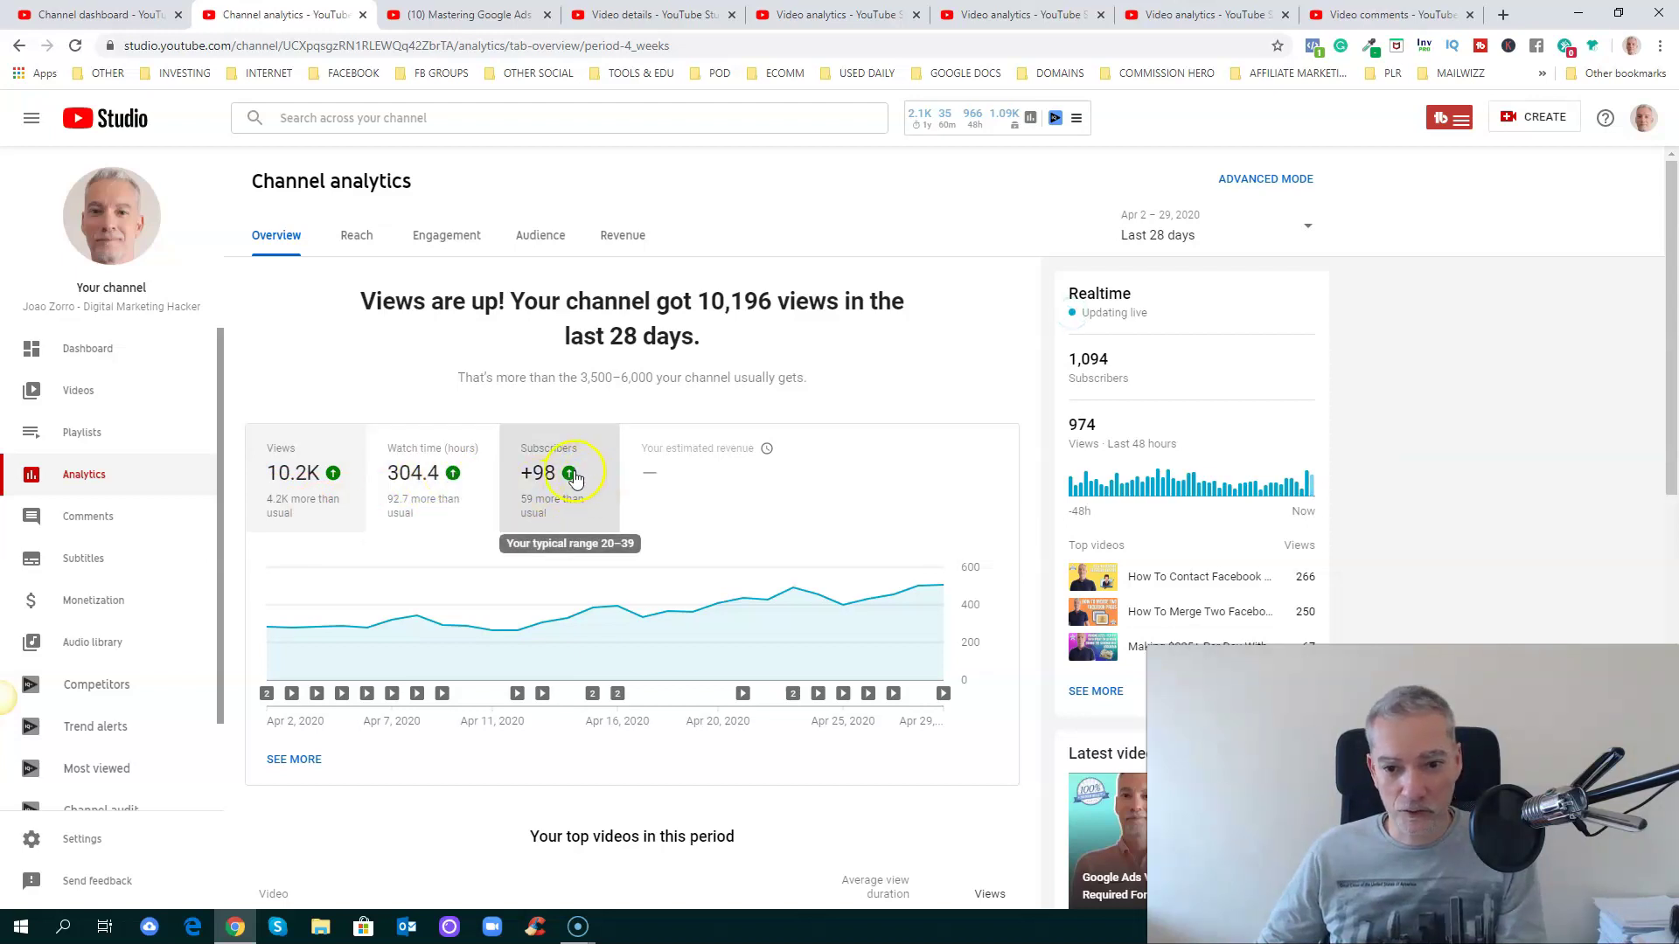
Show the channel's trend chart for watch time and subscribers, and return it to views.
scroll(799, 458, "down", 1)
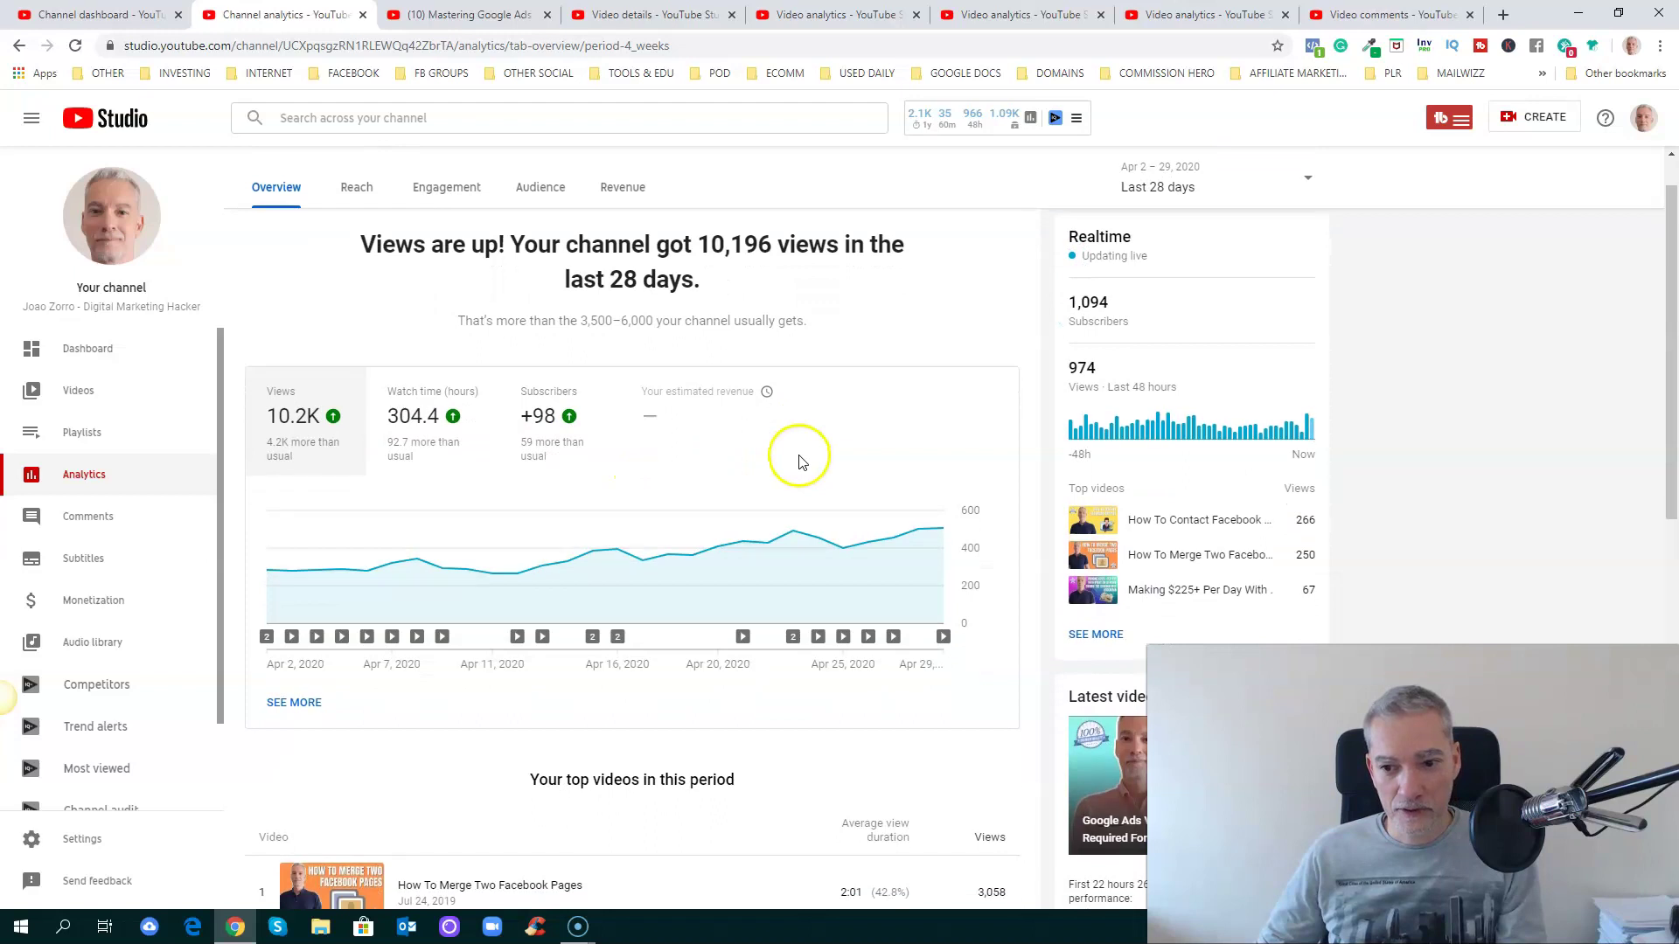
scroll(799, 458, "down", 2)
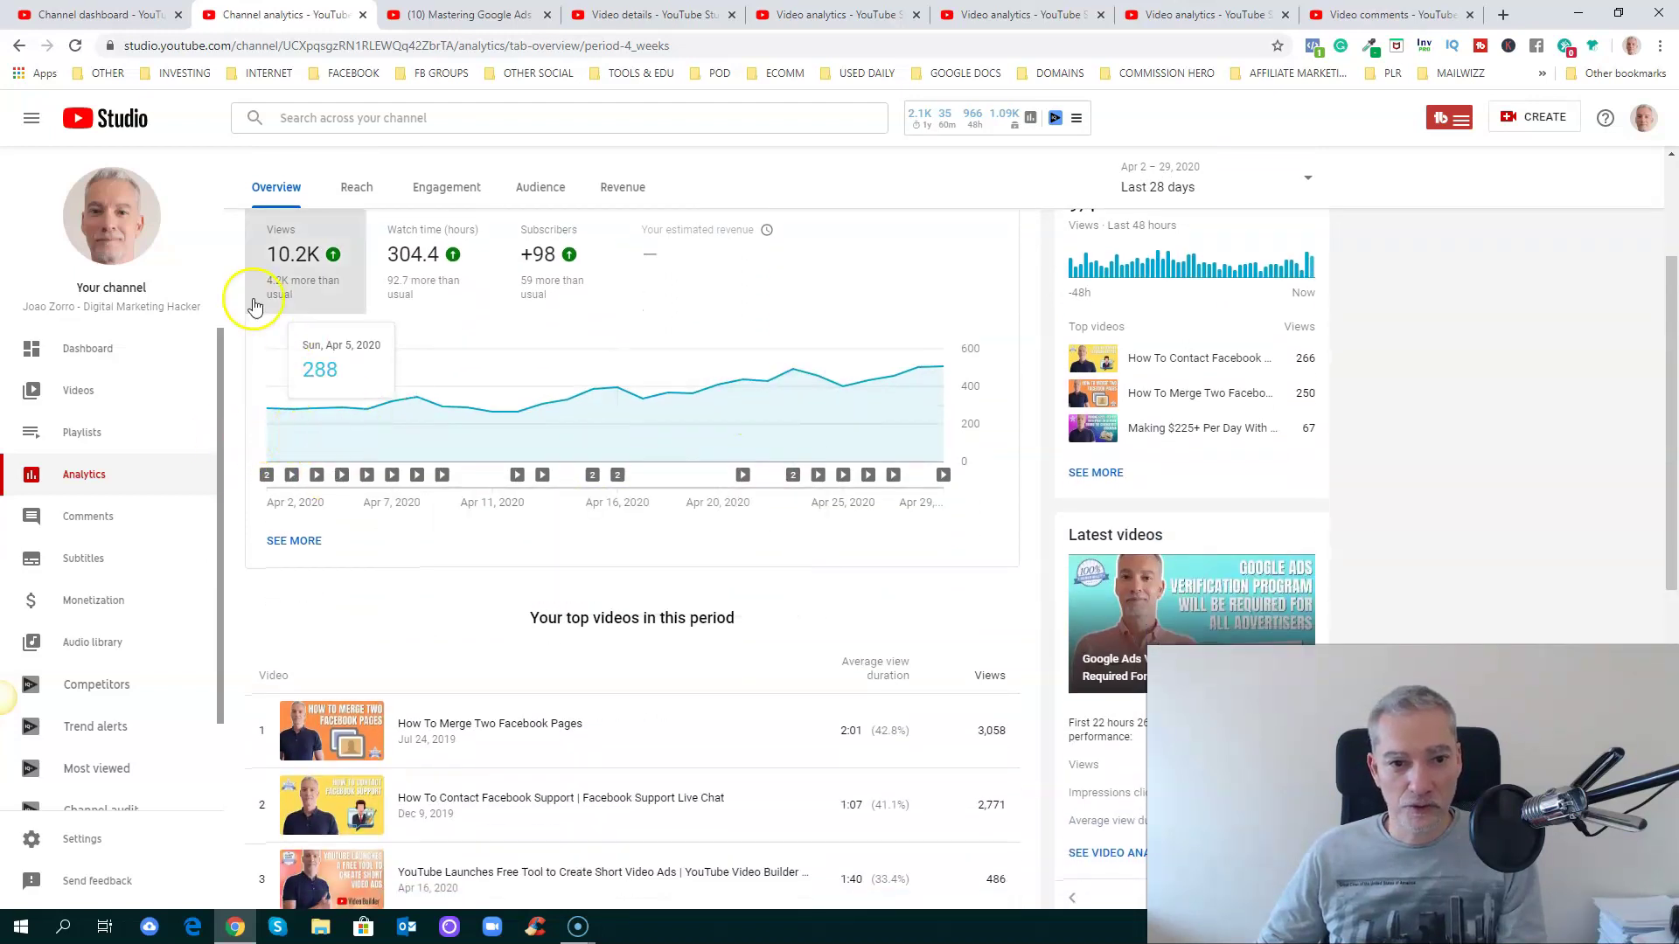
left_click(431, 267)
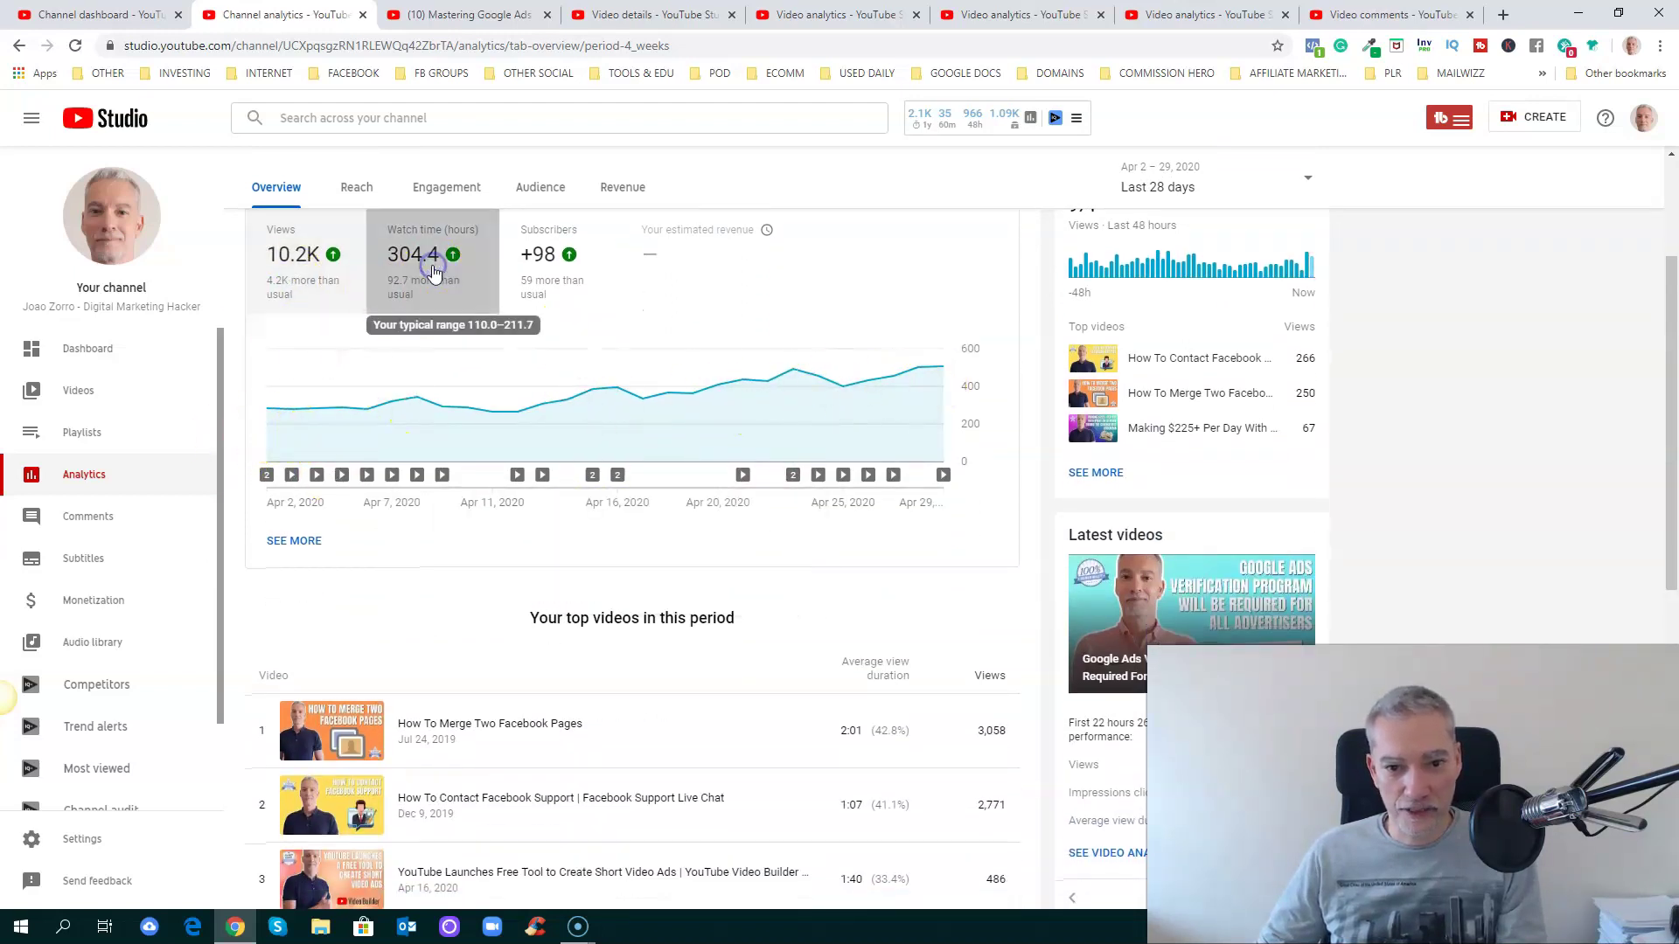
left_click(541, 262)
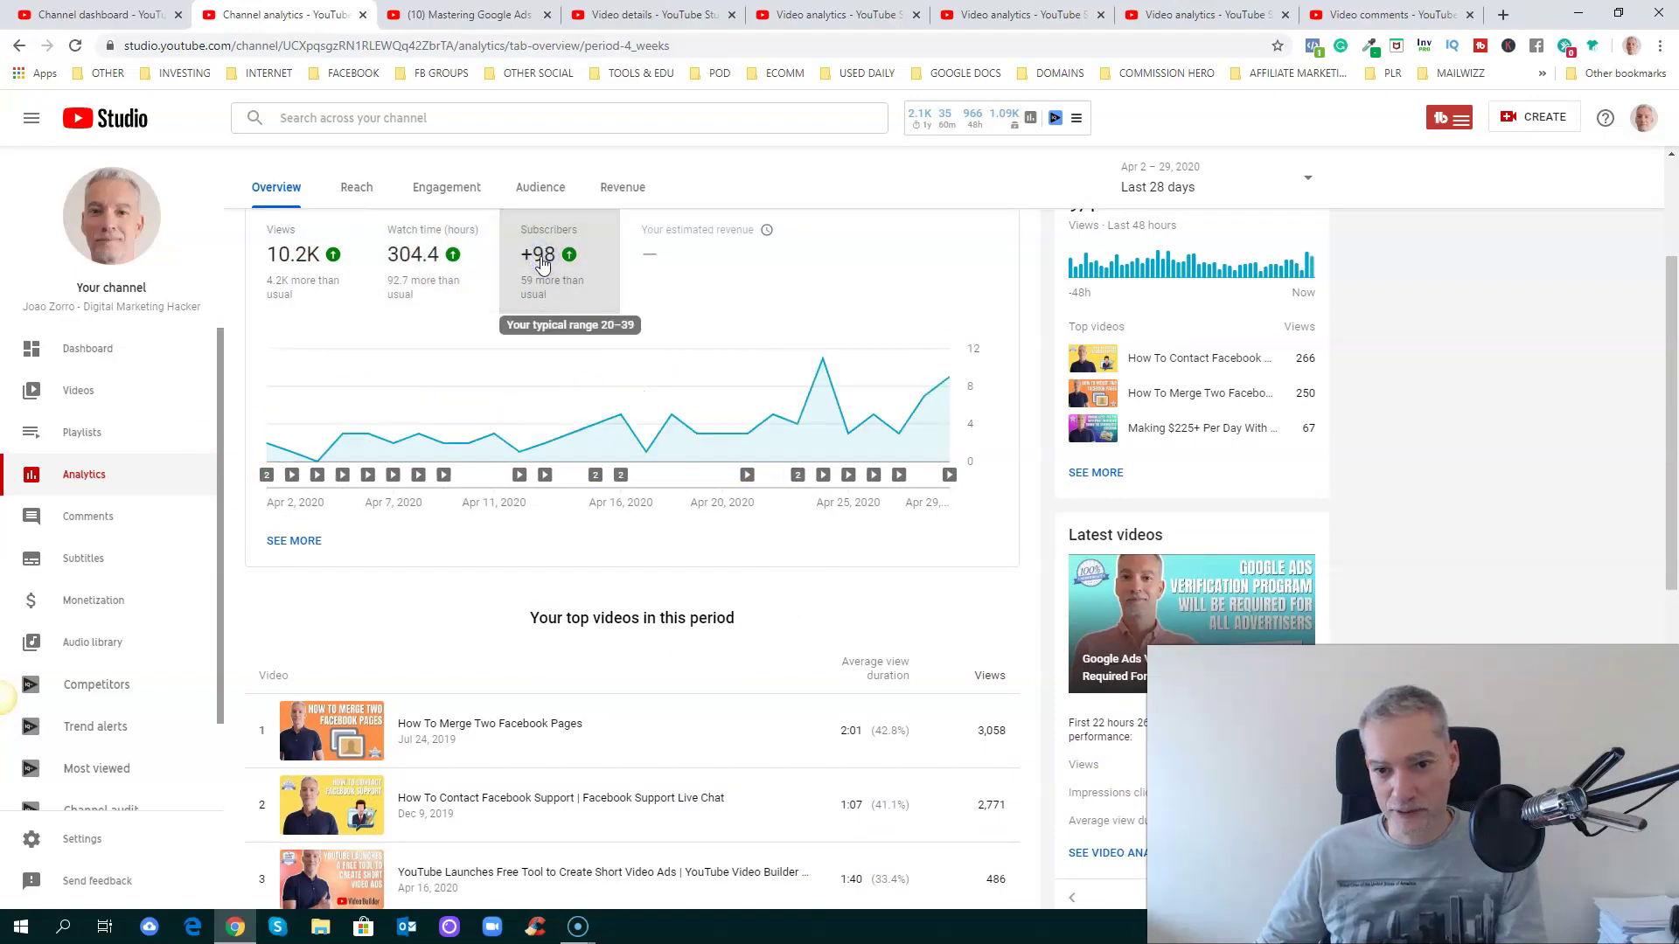
left_click(300, 262)
Examine the videos published on Apr 16, 2020 in the chart and the list of the channel's top videos in this period.
scroll(618, 442, "down", 1)
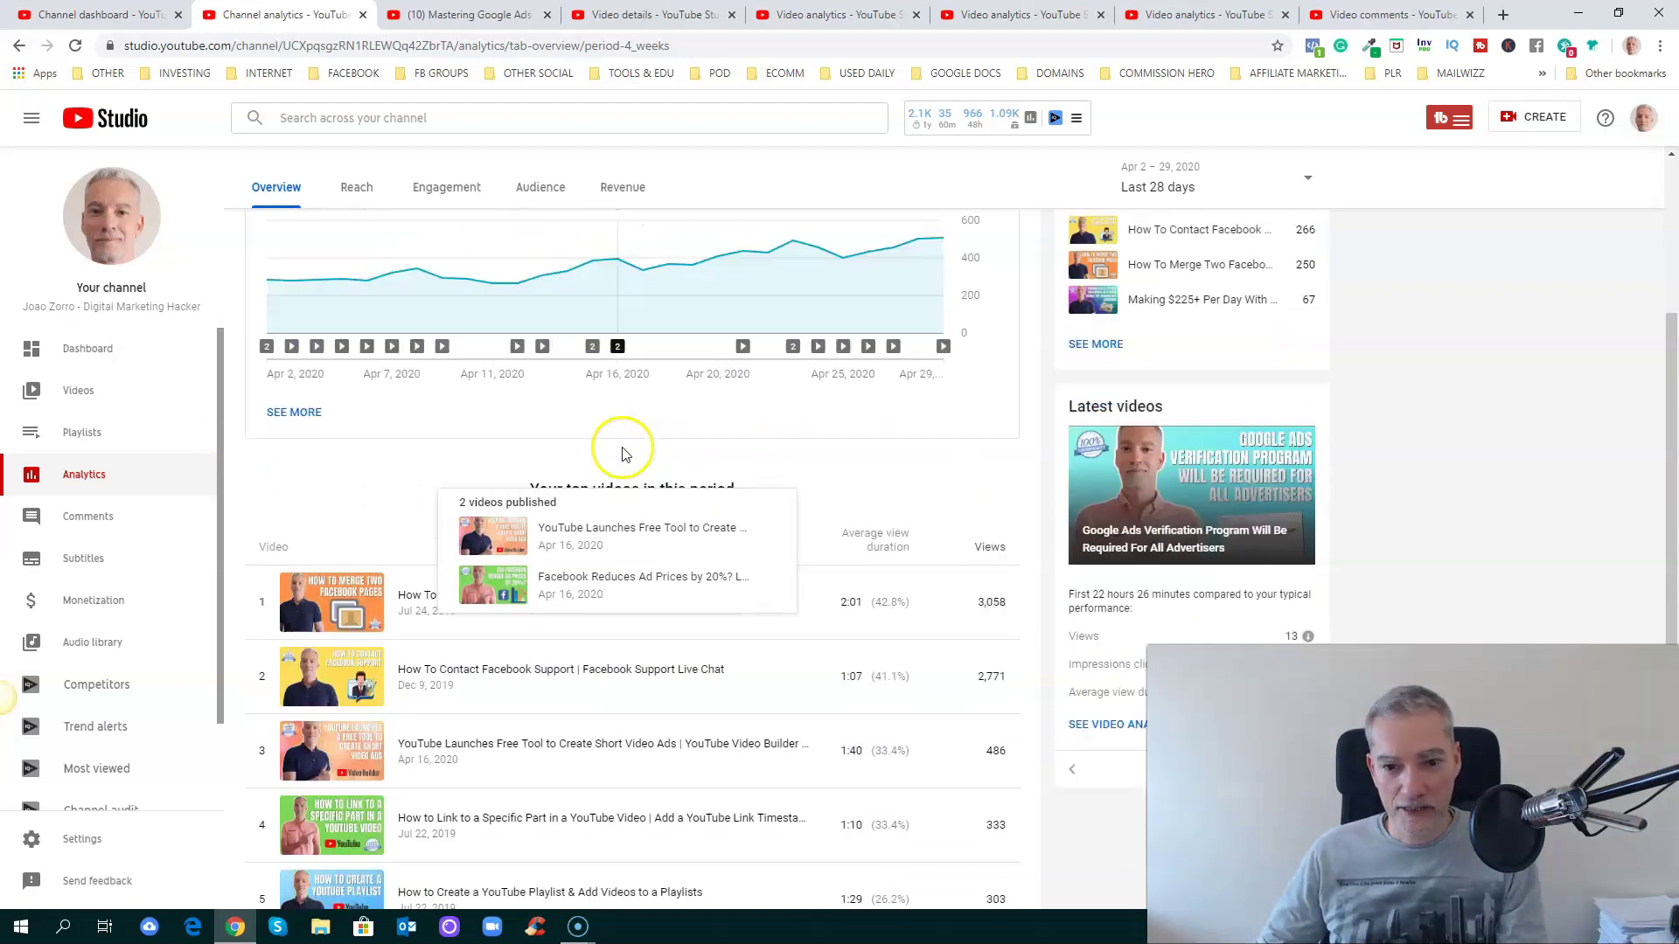
scroll(622, 454, "down", 1)
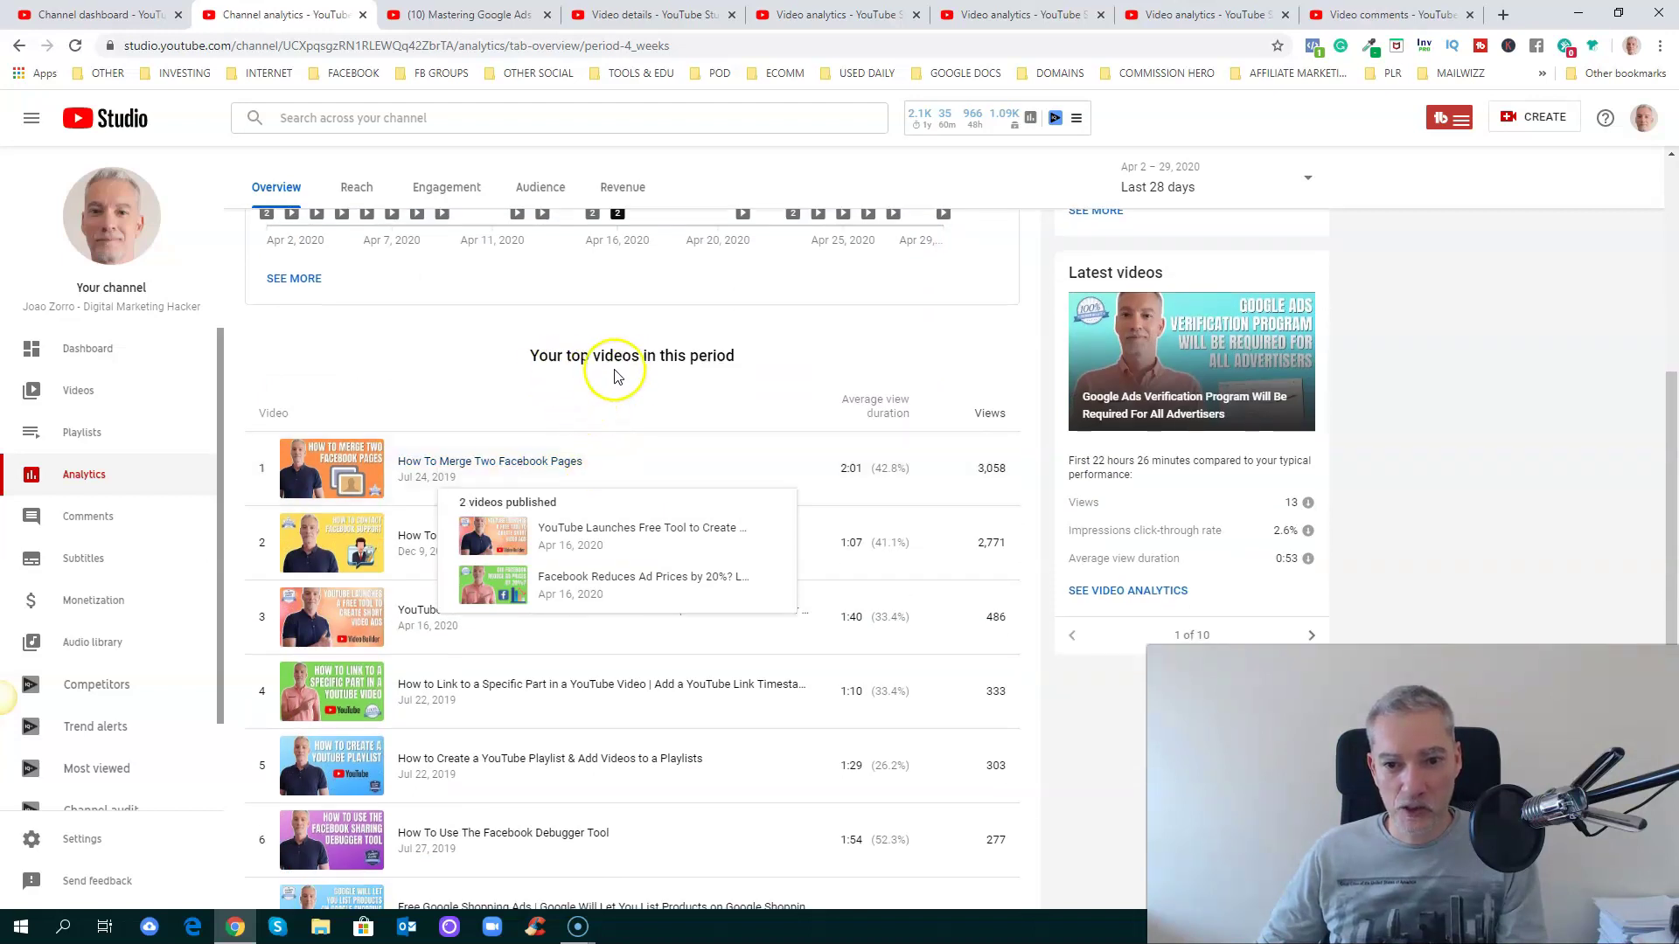
scroll(821, 536, "down", 2)
scroll(821, 535, "down", 1)
scroll(821, 538, "up", 5)
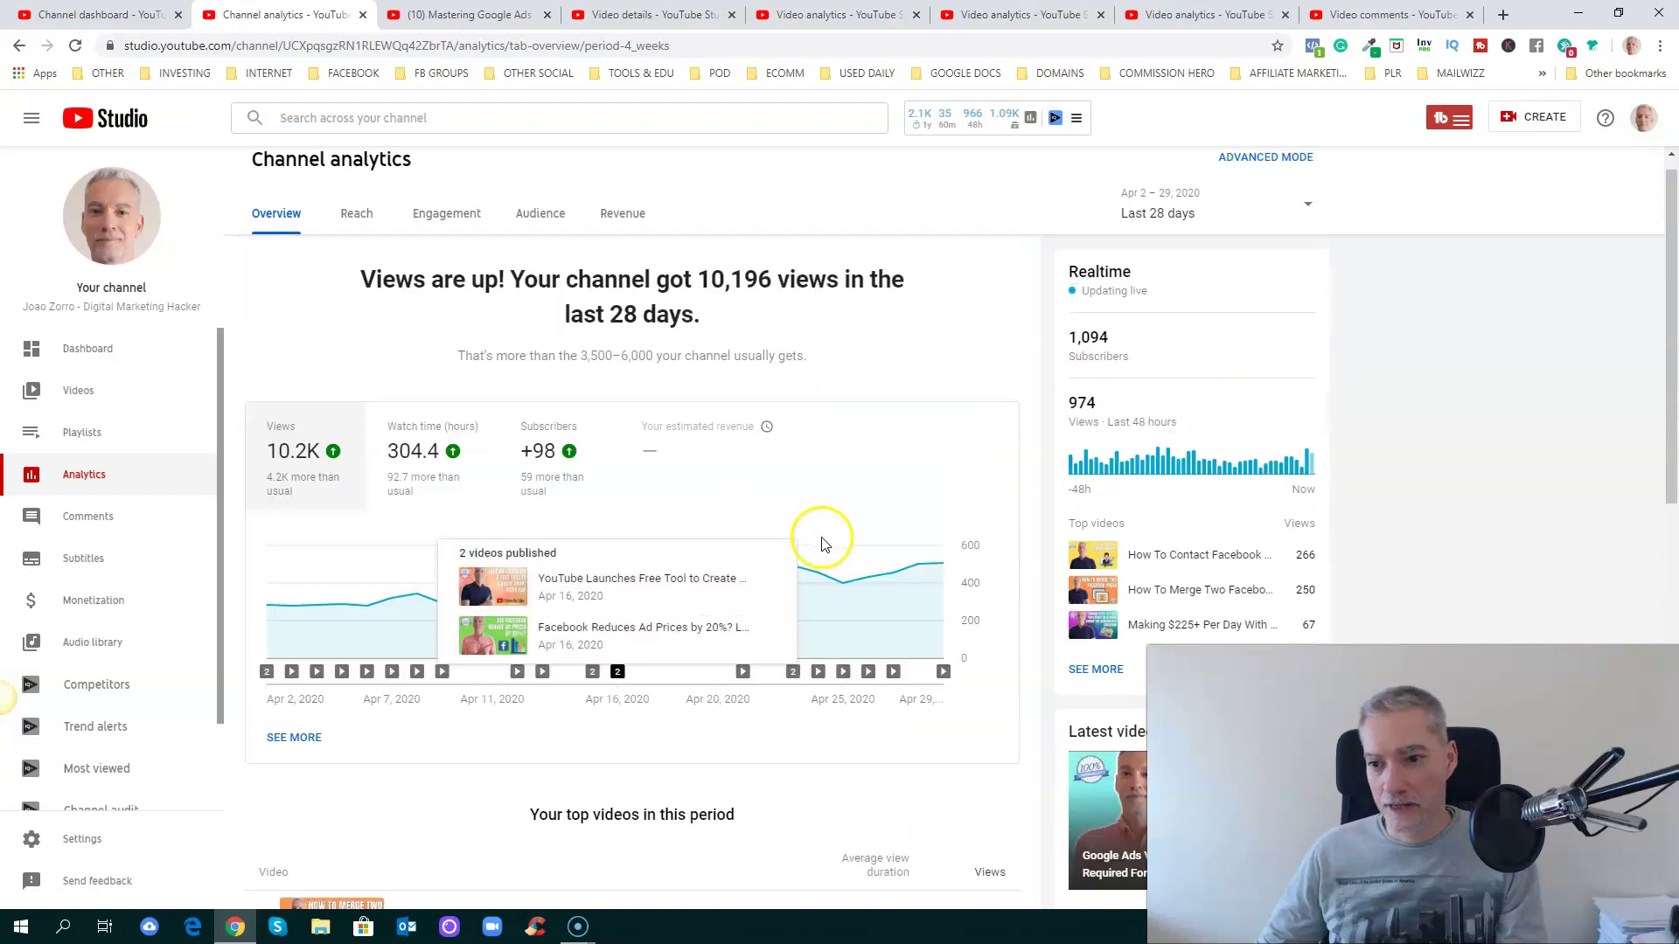
scroll(1005, 463, "up", 1)
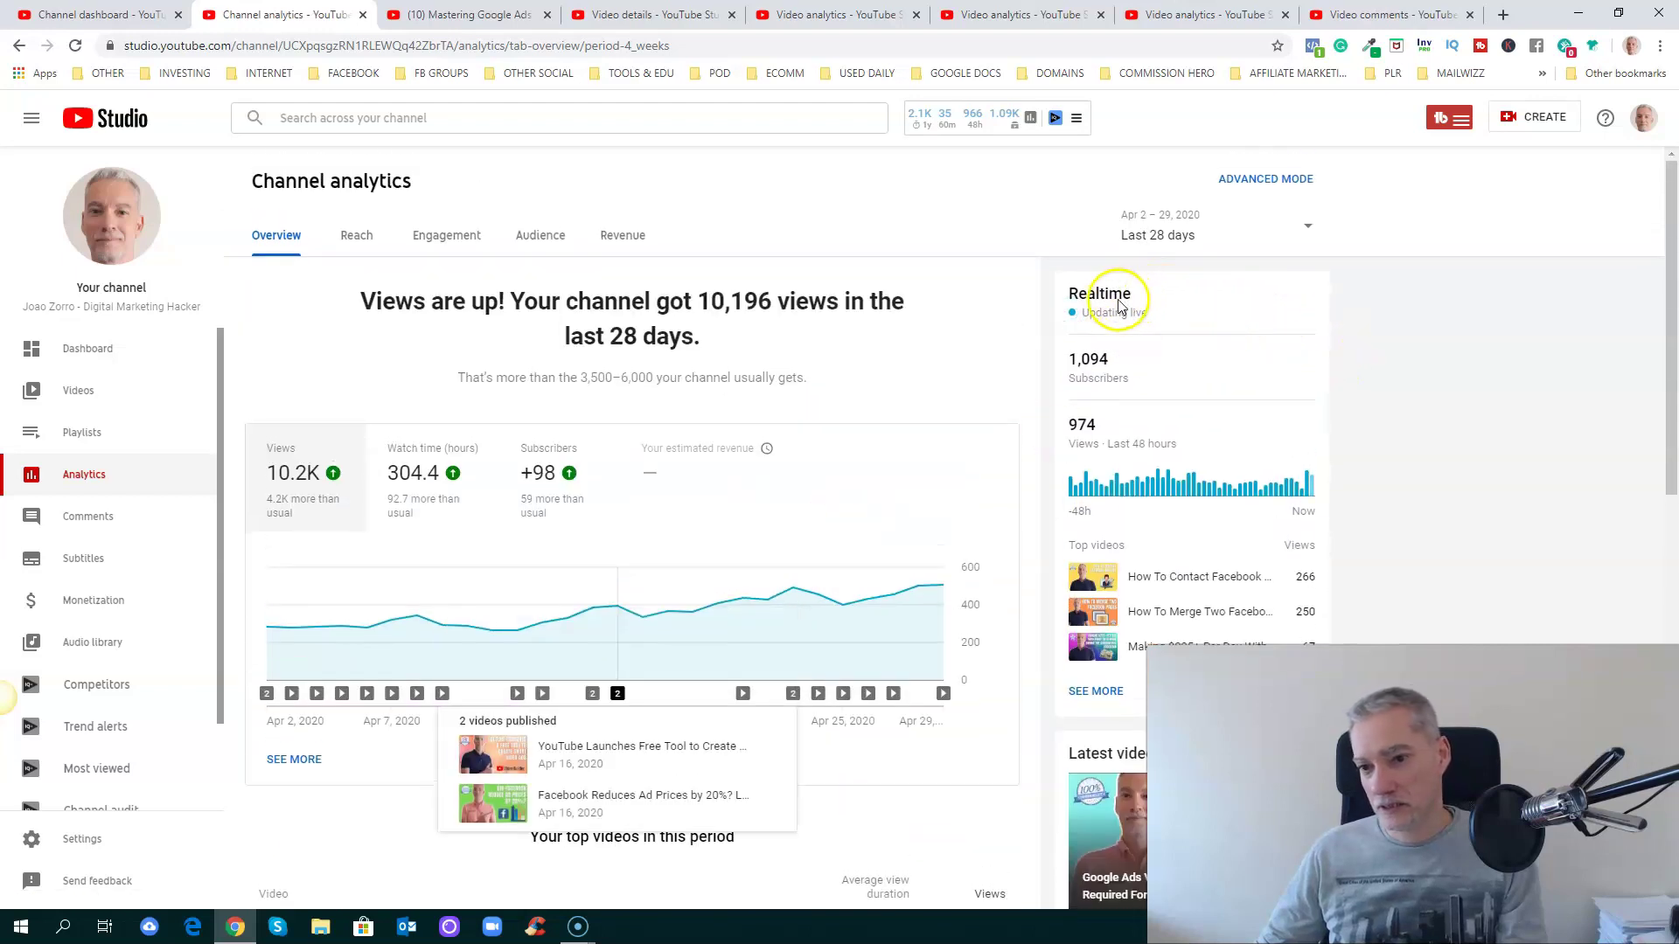
Examine the channel's realtime statistics and the latest video's views compared with typical performance.
mouse_move(1088, 304)
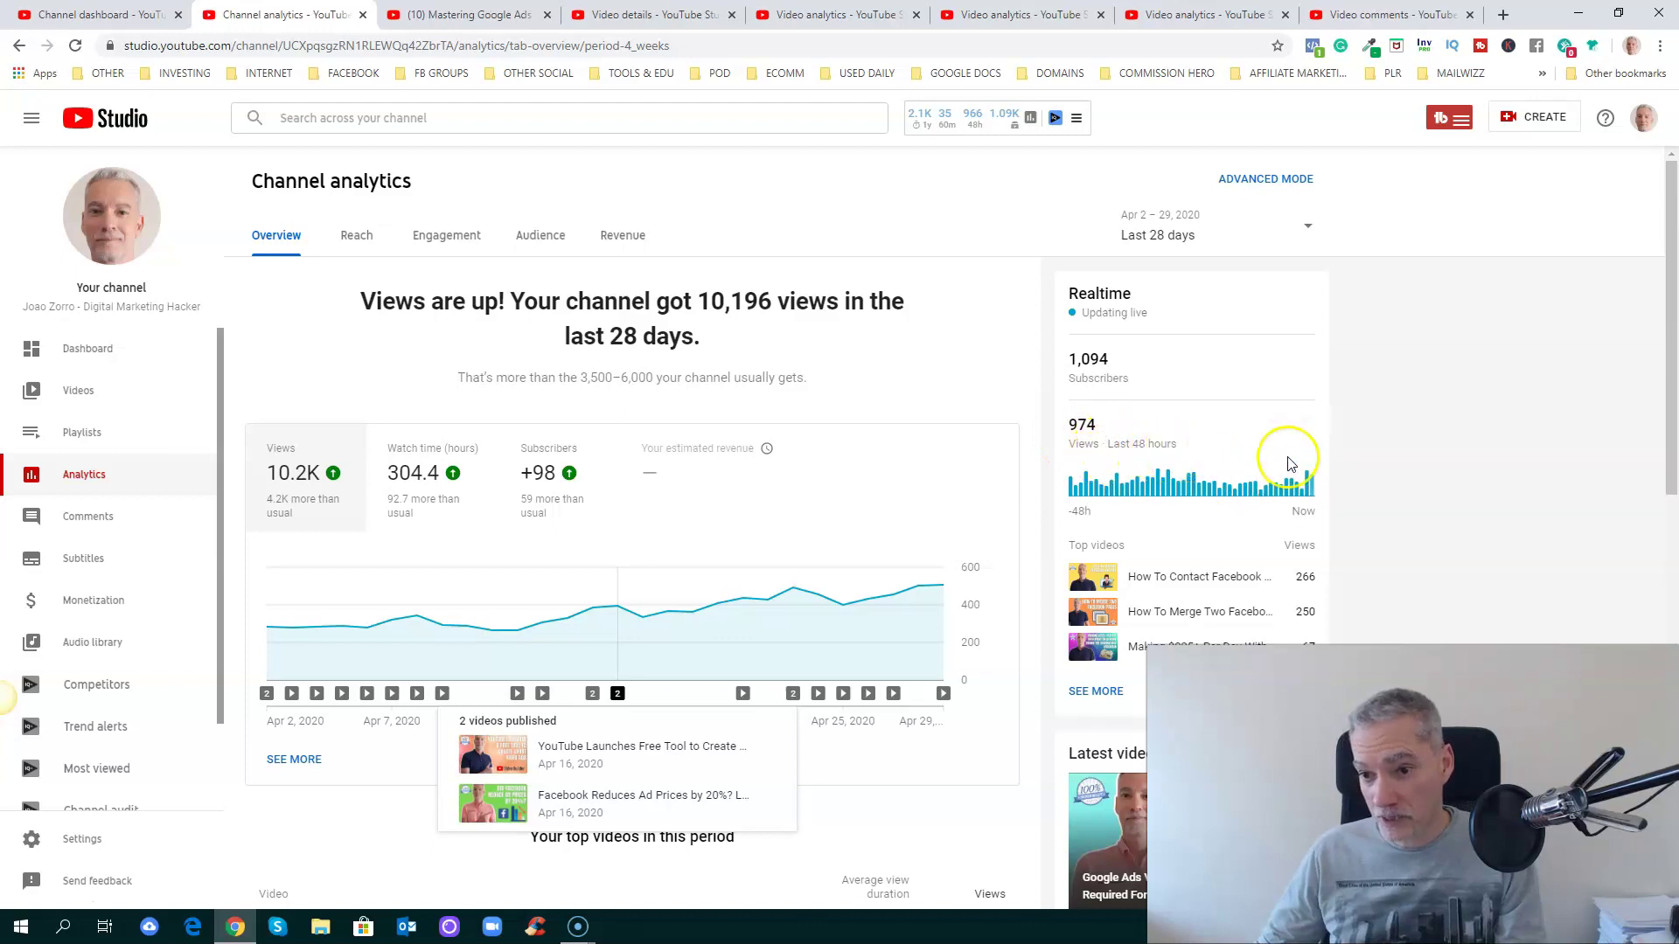
scroll(1288, 464, "down", 1)
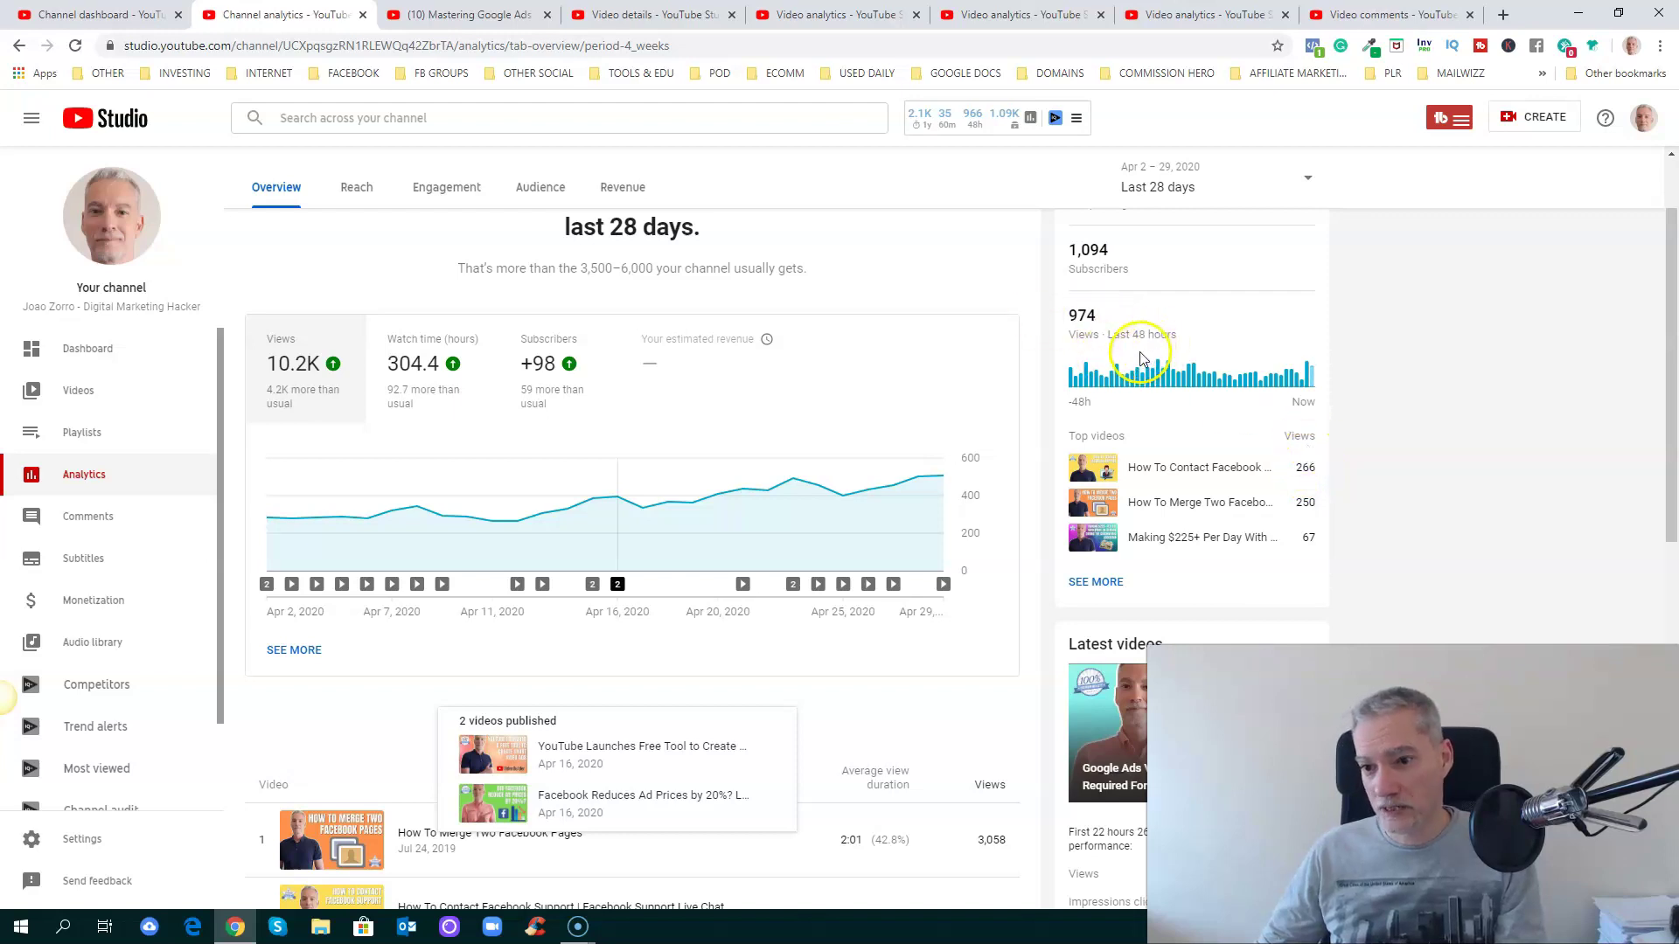
scroll(1172, 341, "down", 4)
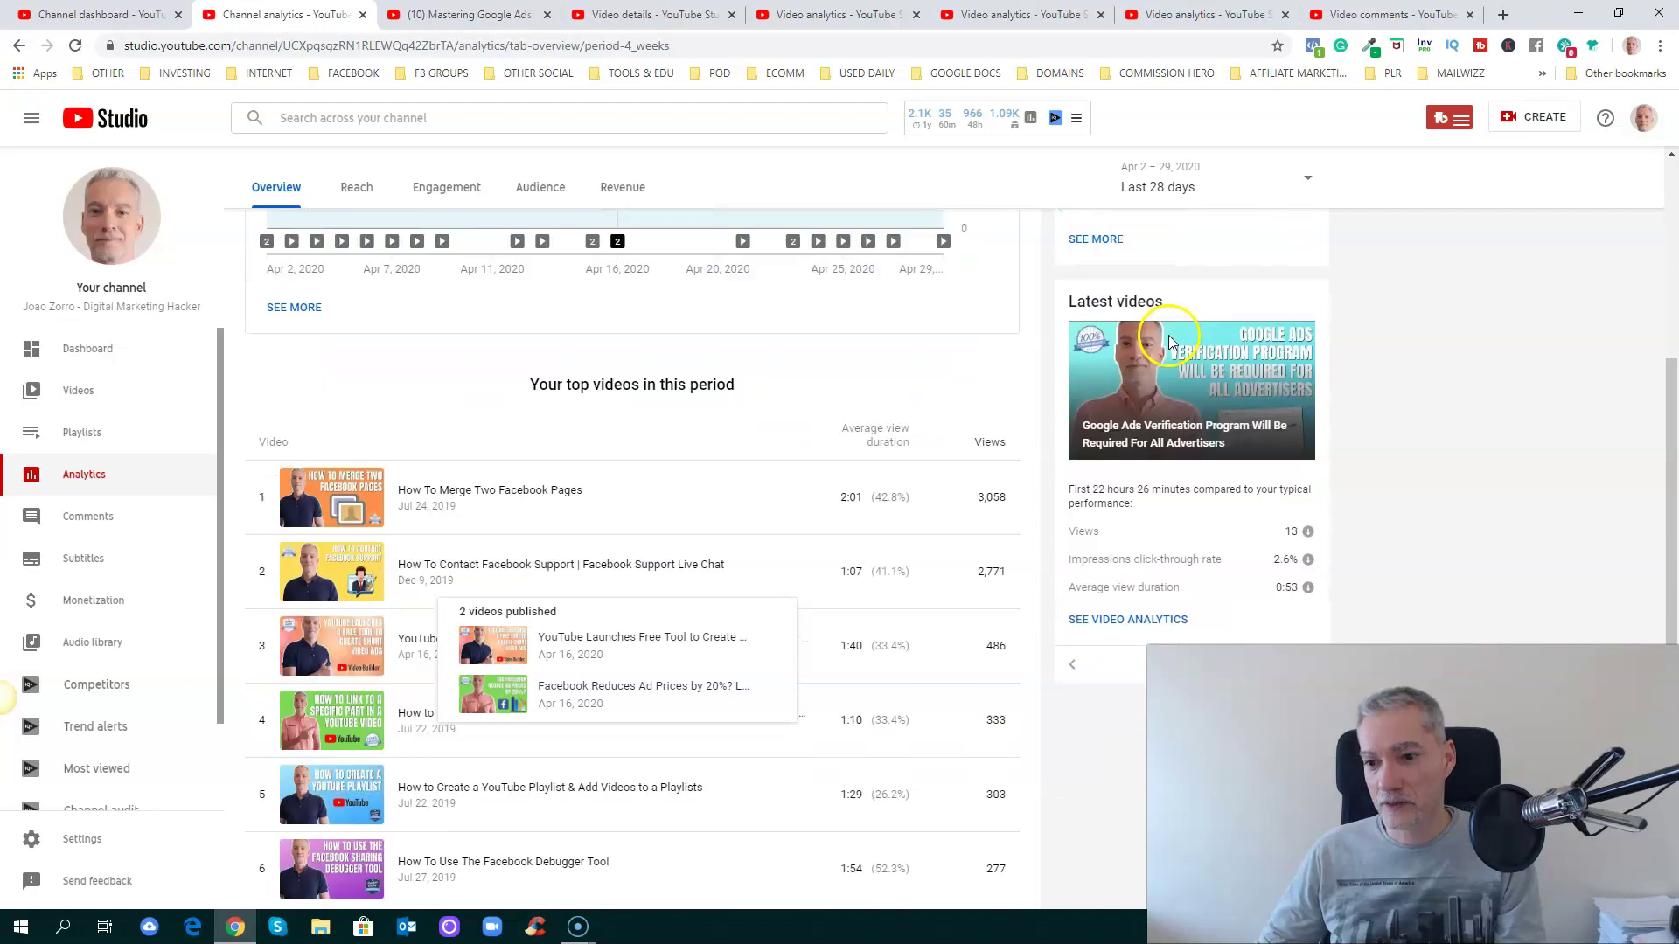
mouse_move(1308, 483)
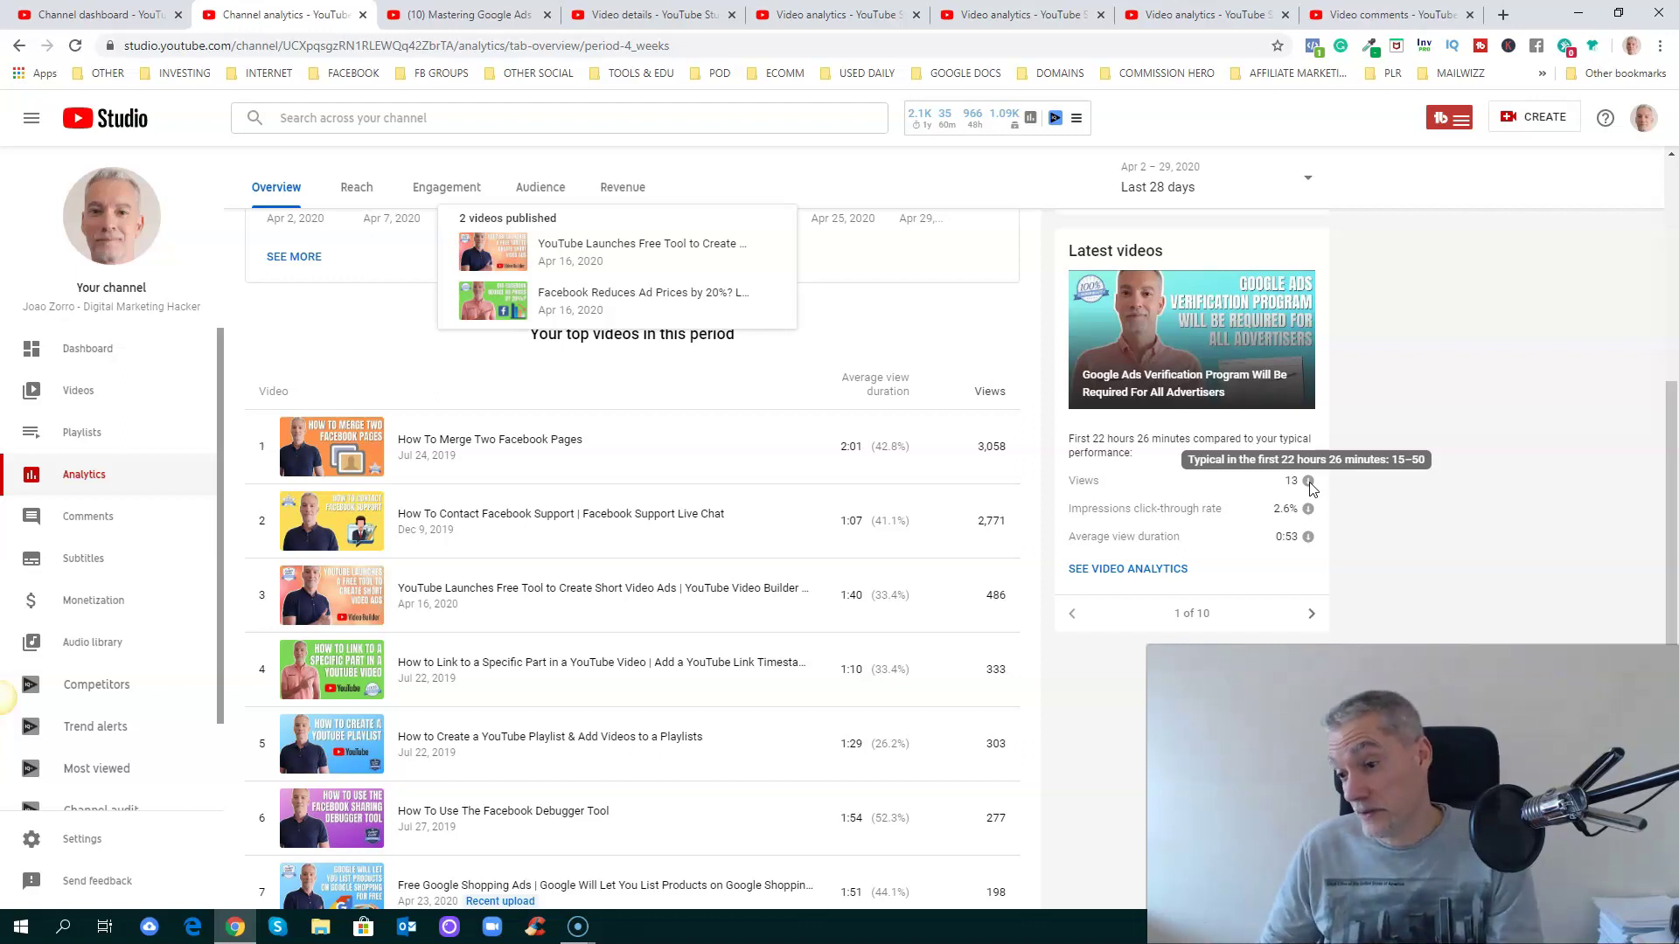
Browse the latest videos' performance summaries up to the seventh of ten, the print on demand video.
left_click(1256, 331)
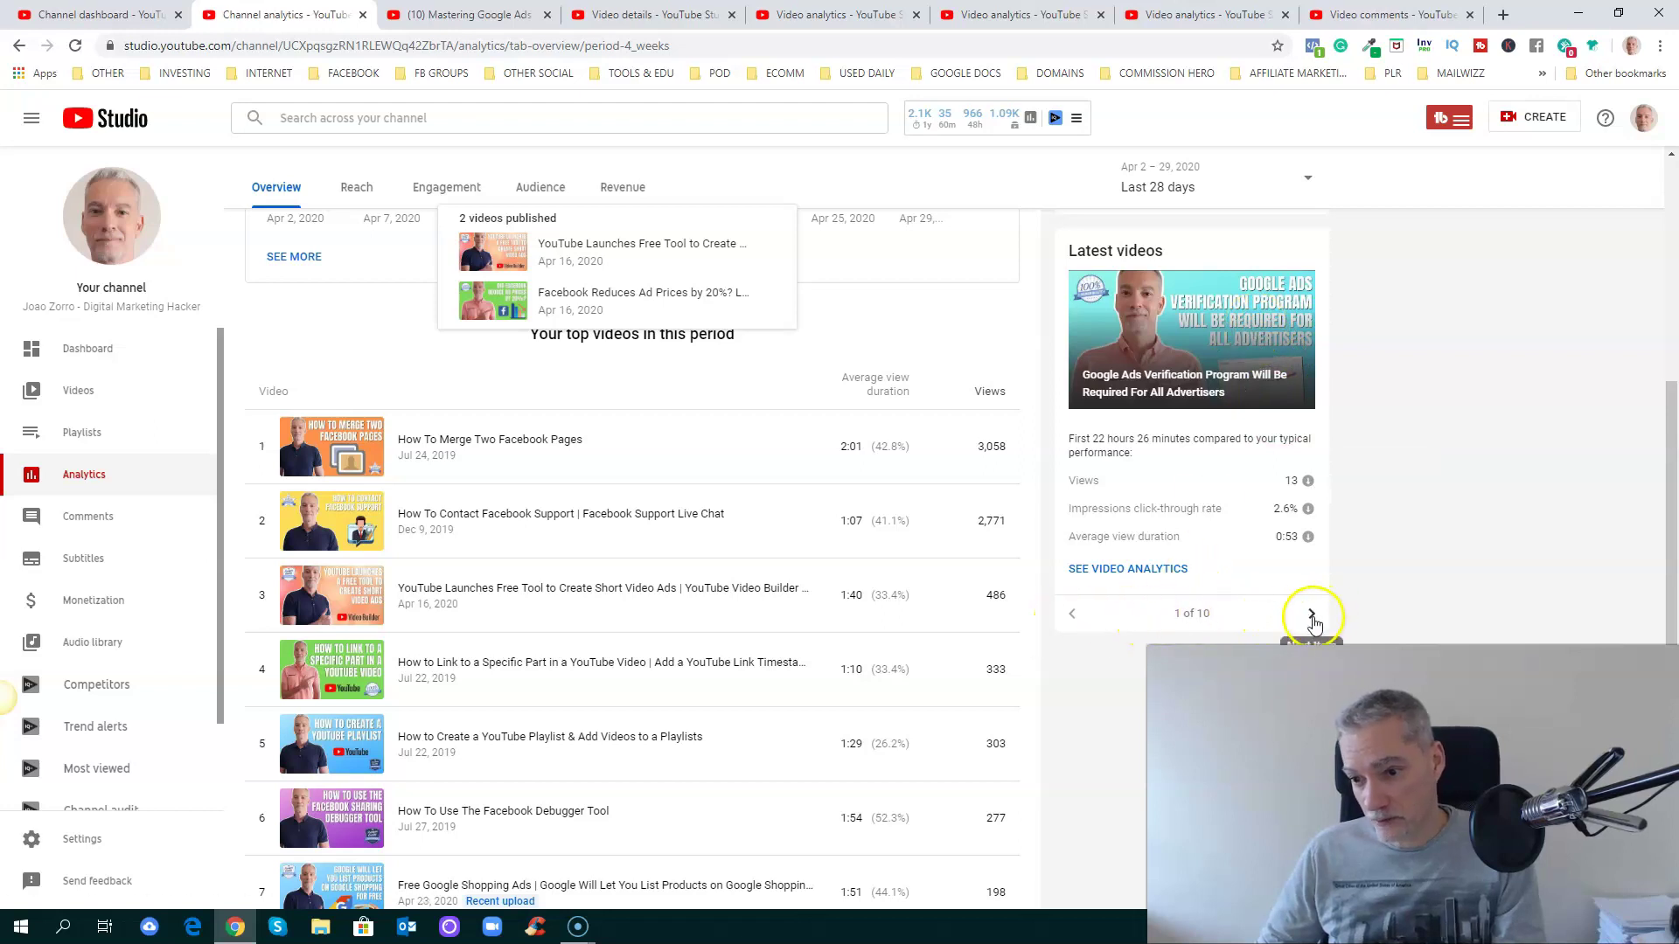
left_click(1312, 617)
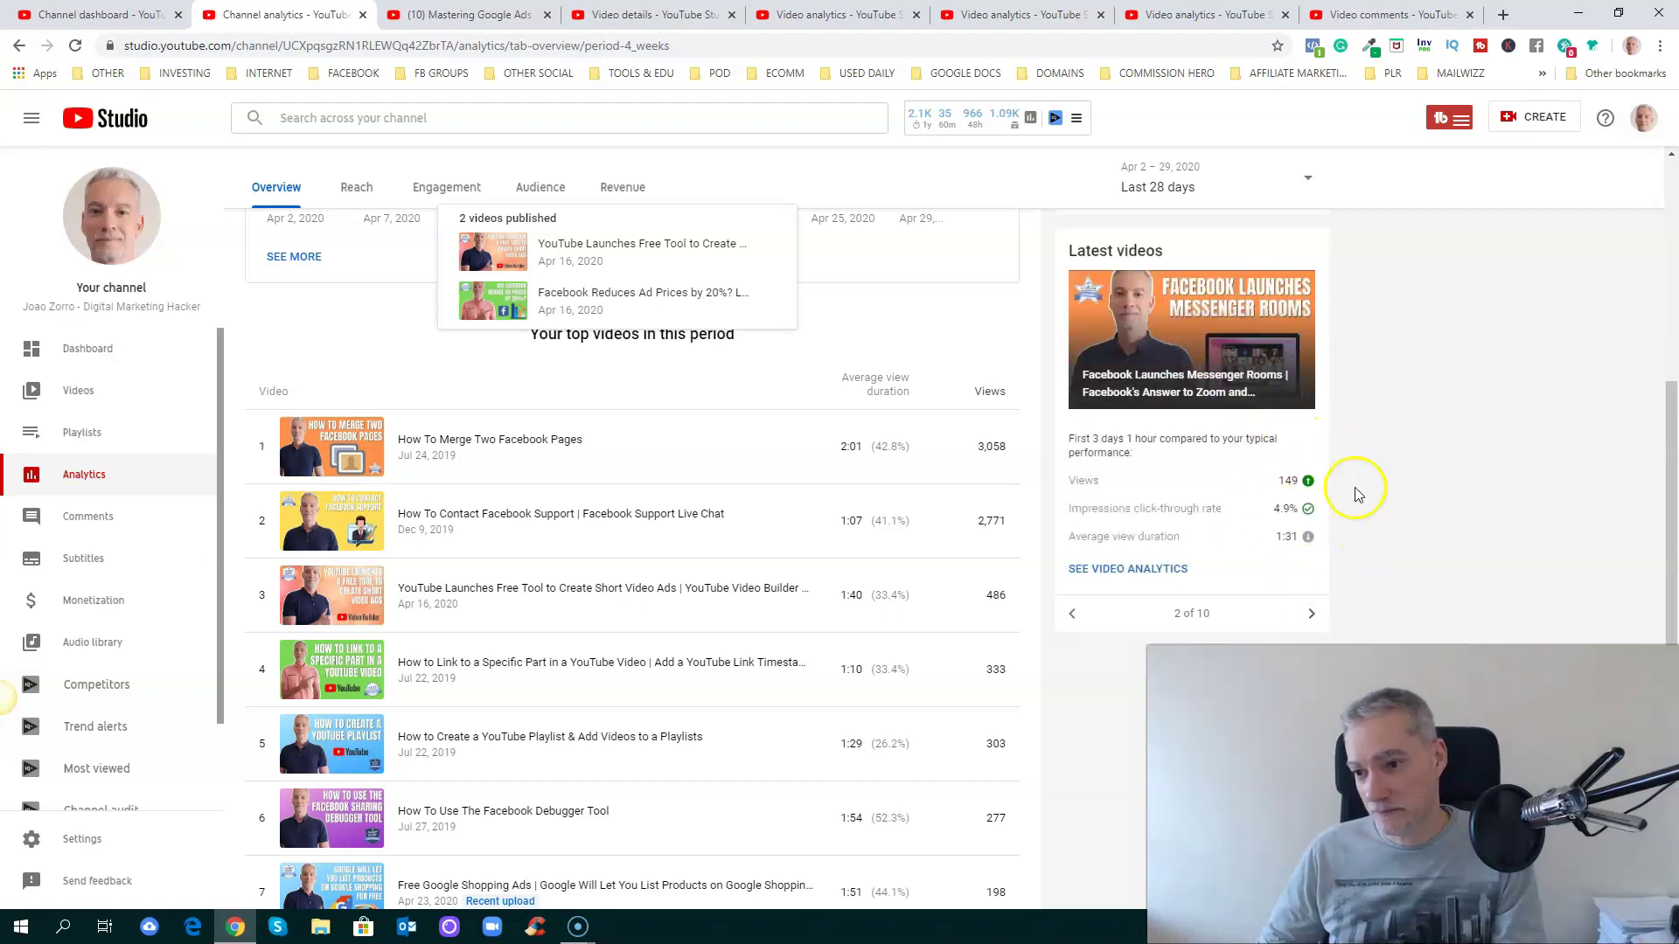
left_click(1312, 617)
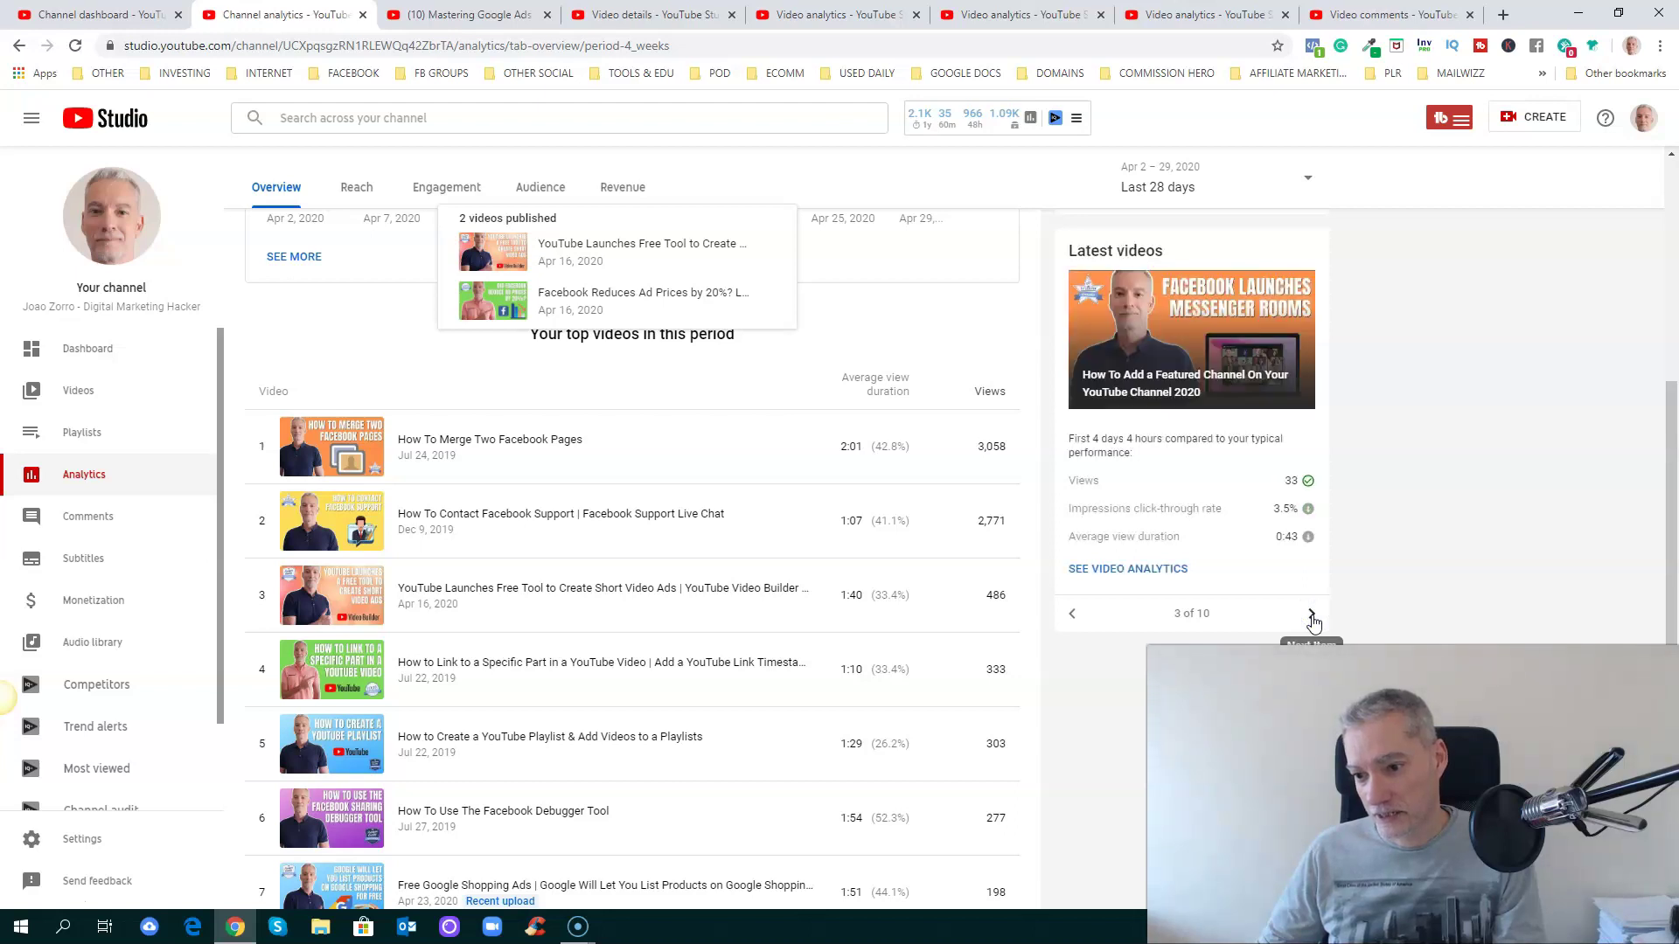
left_click(1312, 618)
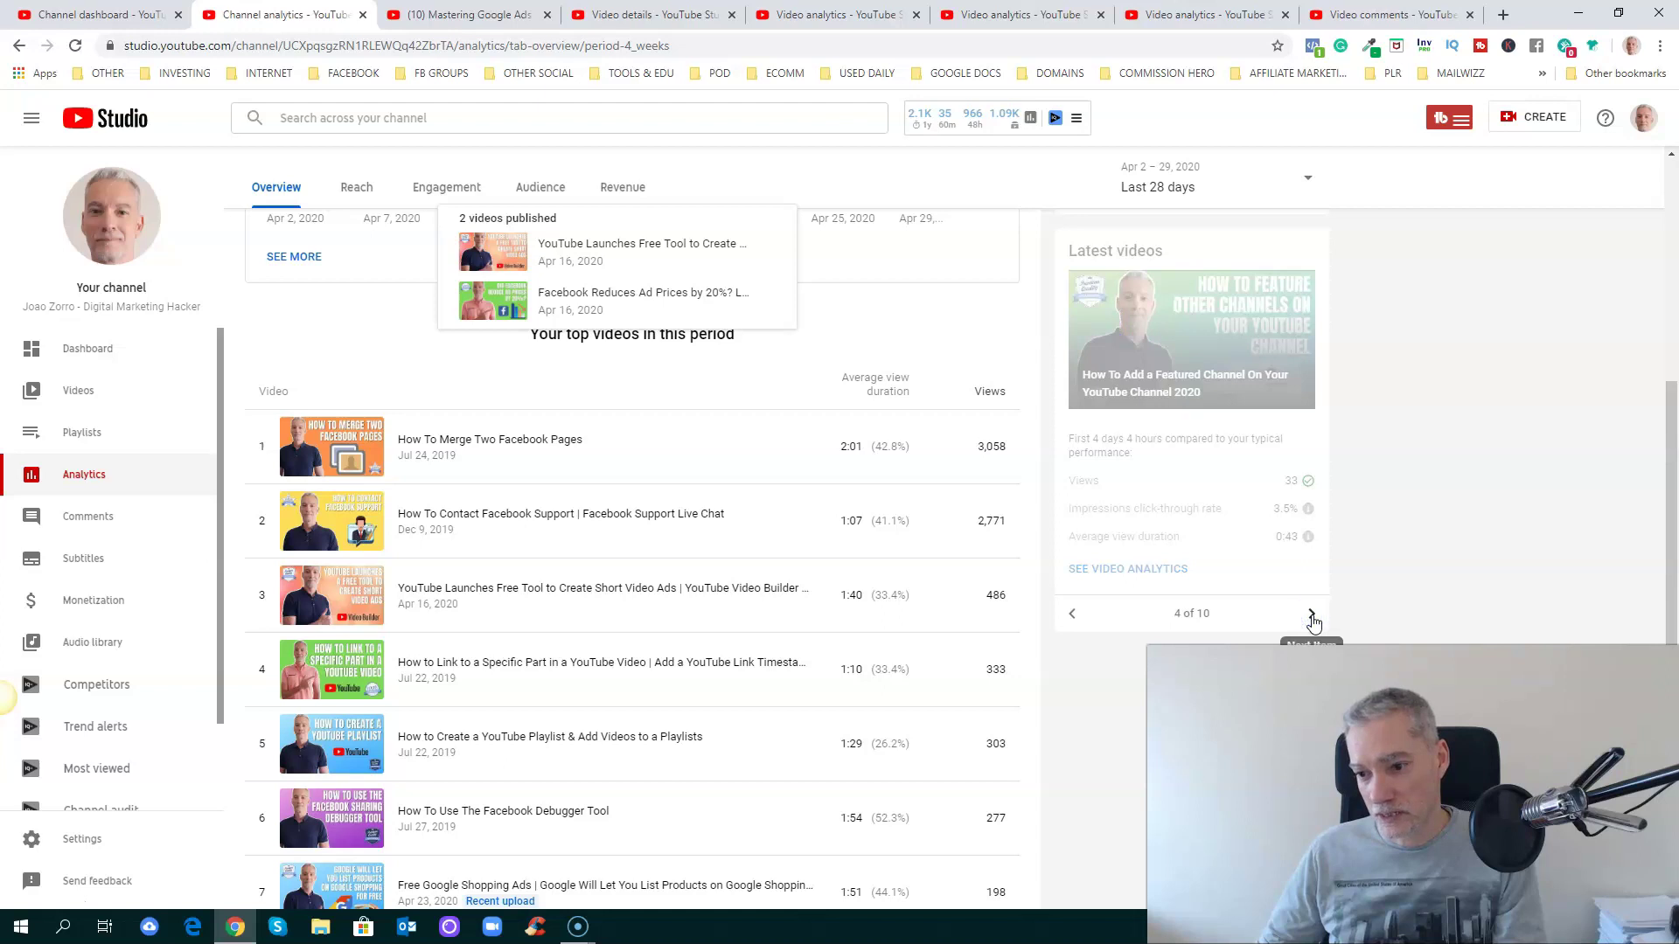
left_click(1312, 617)
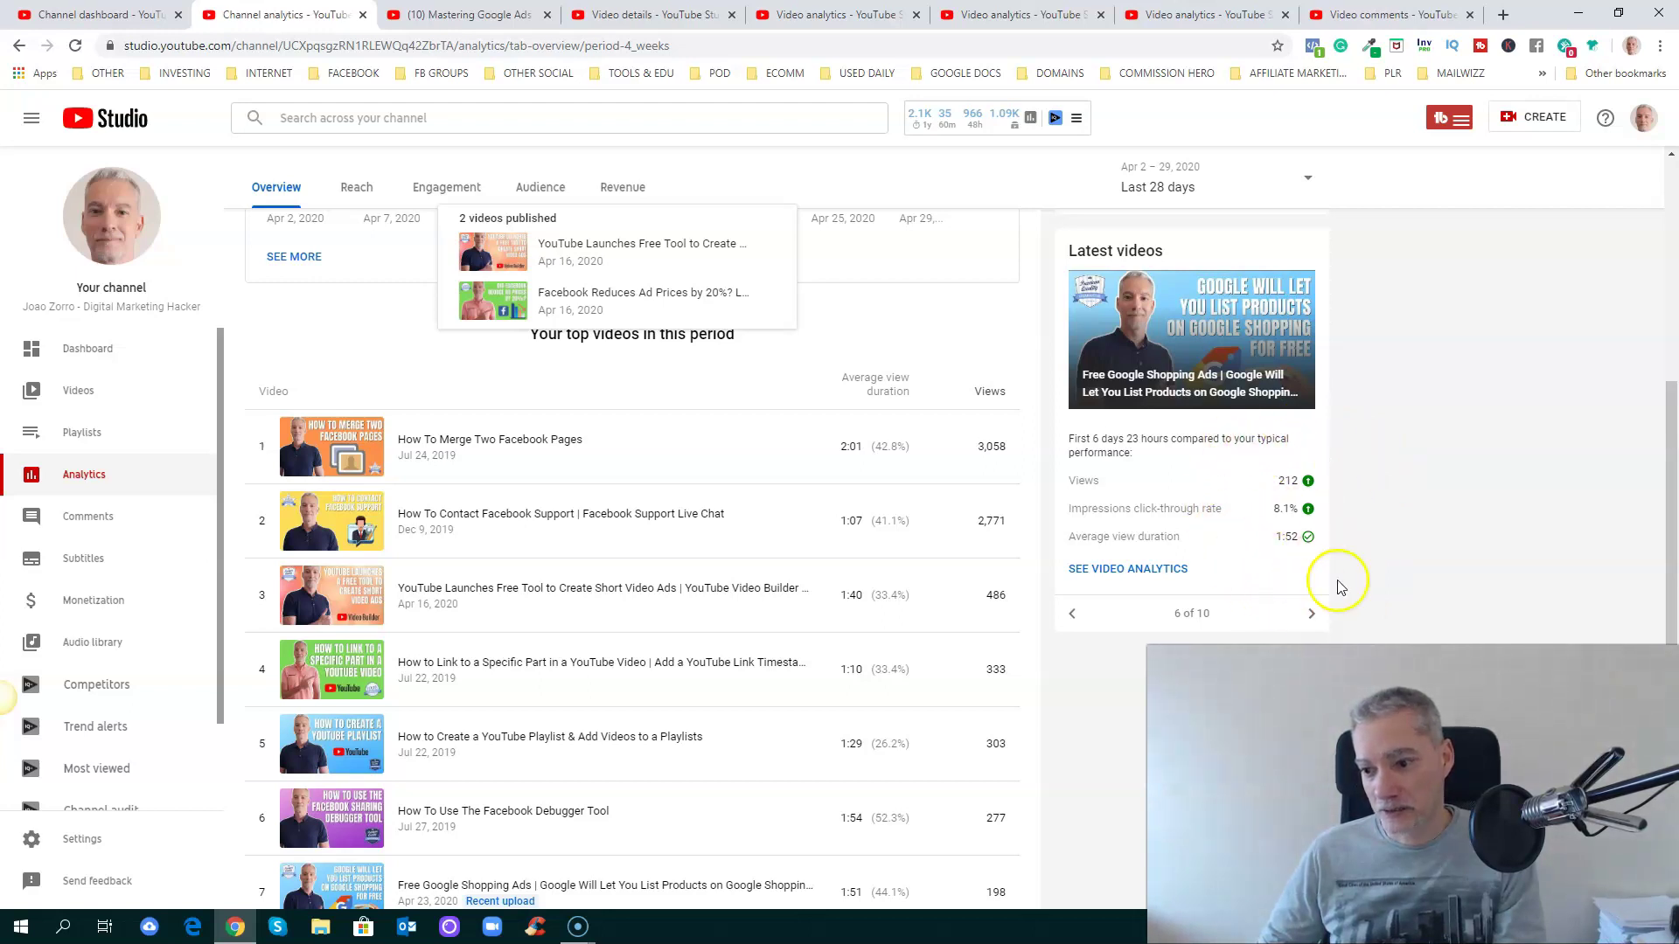
left_click(1312, 616)
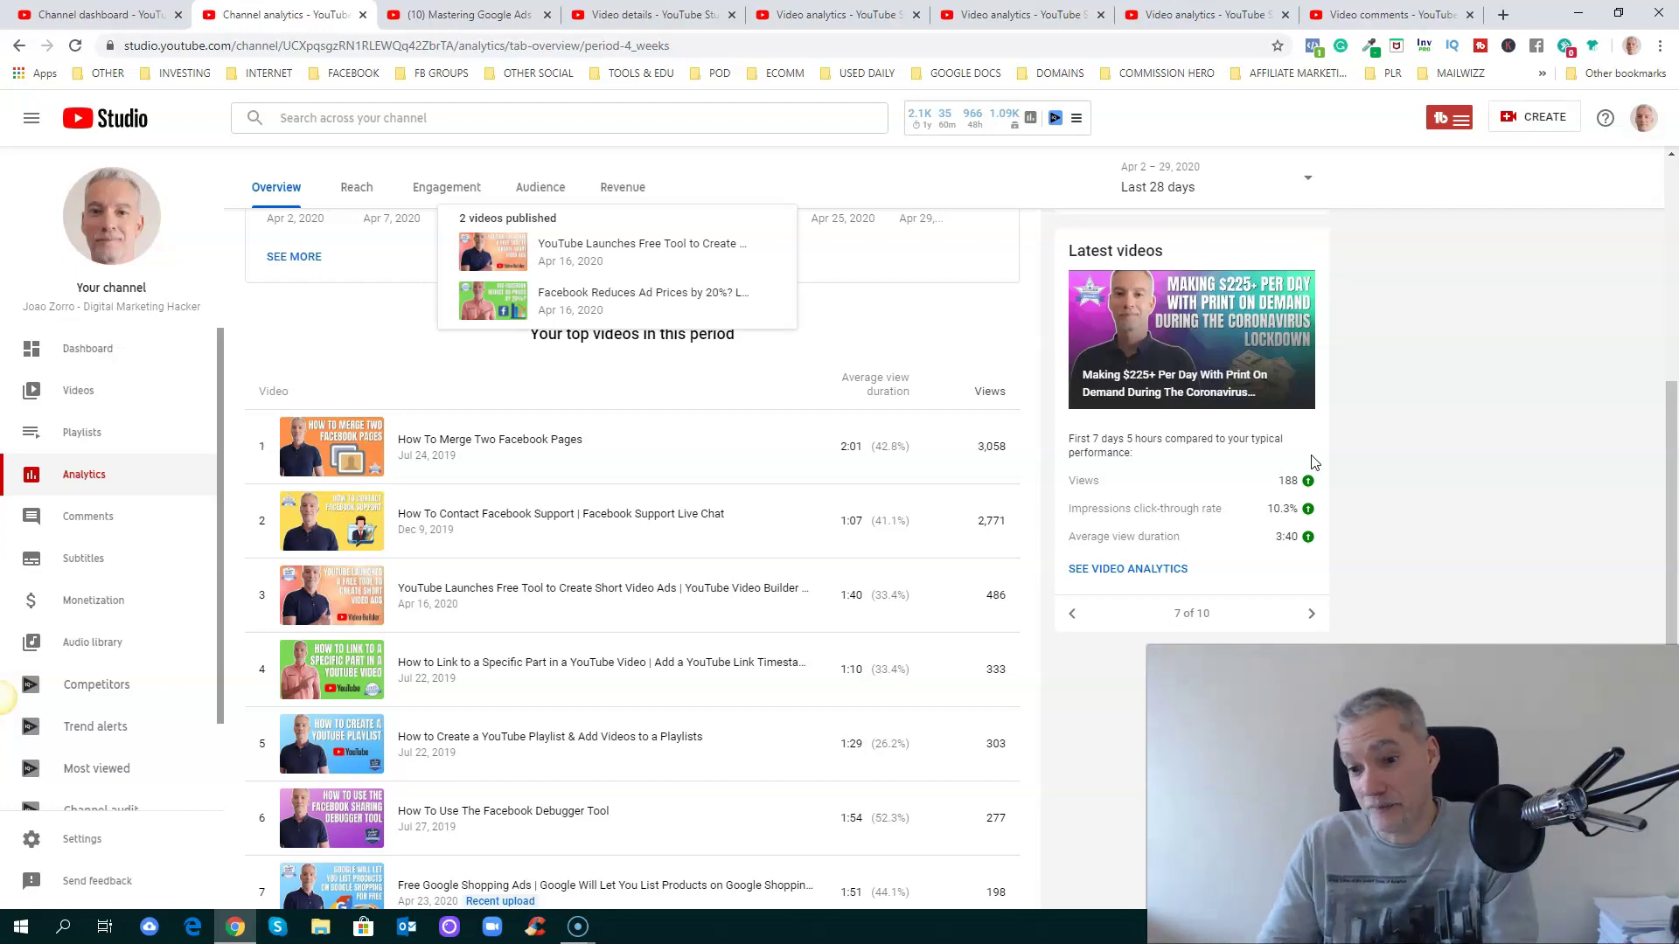
View the channel's published comments that have not been responded to, and open the channel subtitles list.
scroll(162, 510, "down", 1)
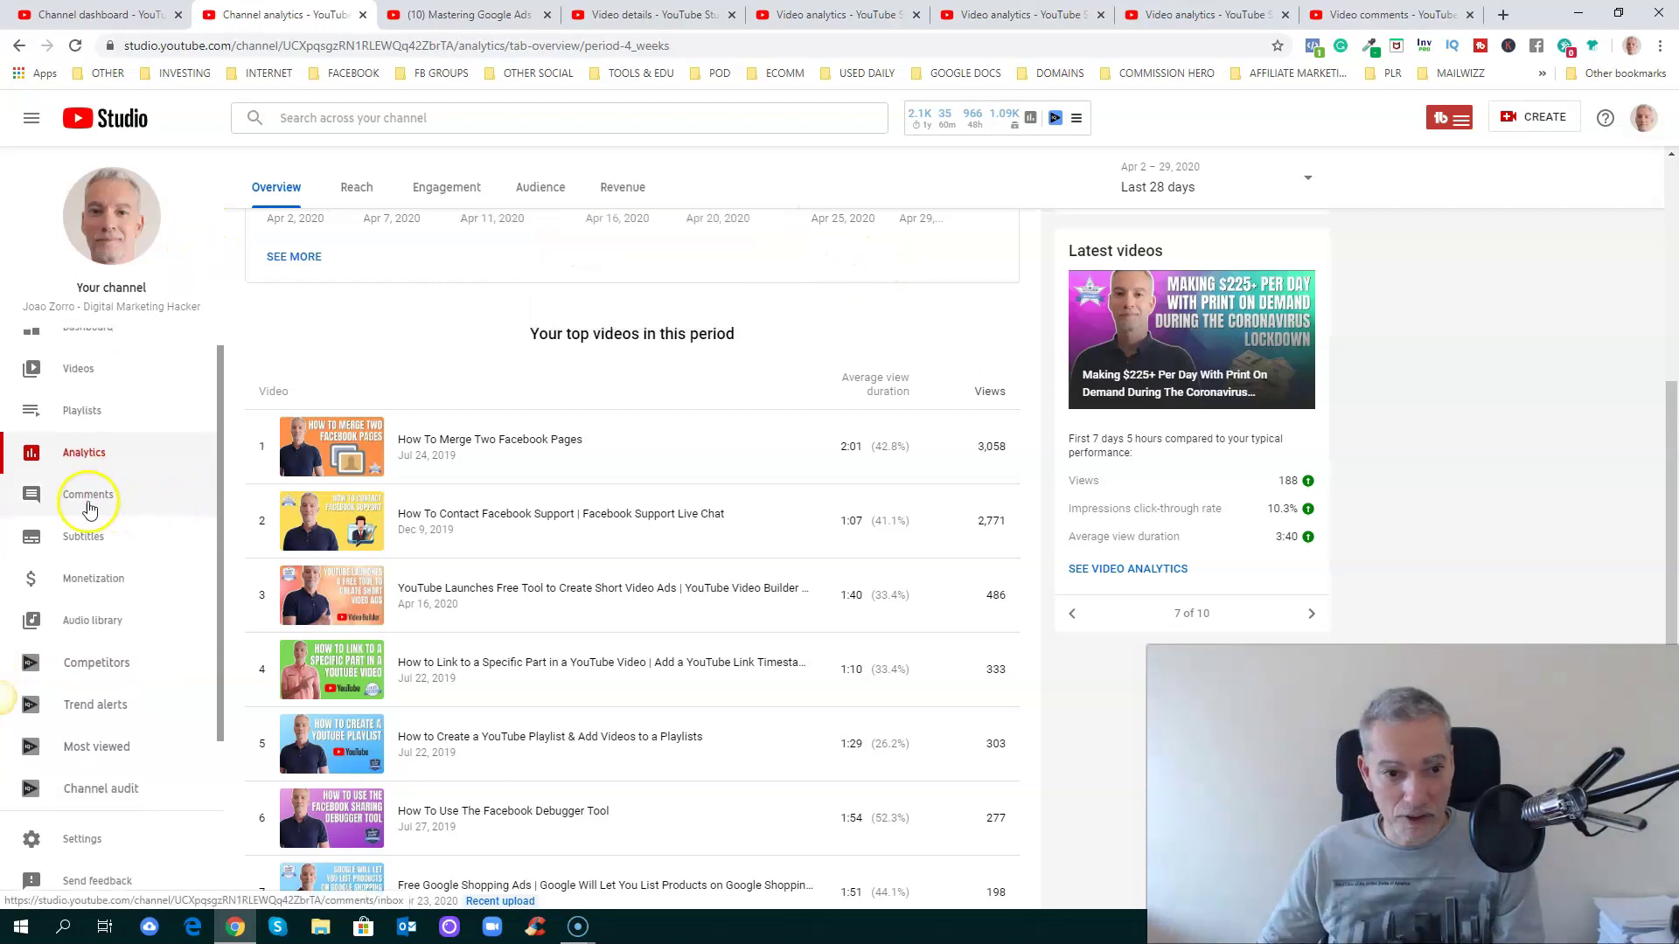
left_click(90, 500)
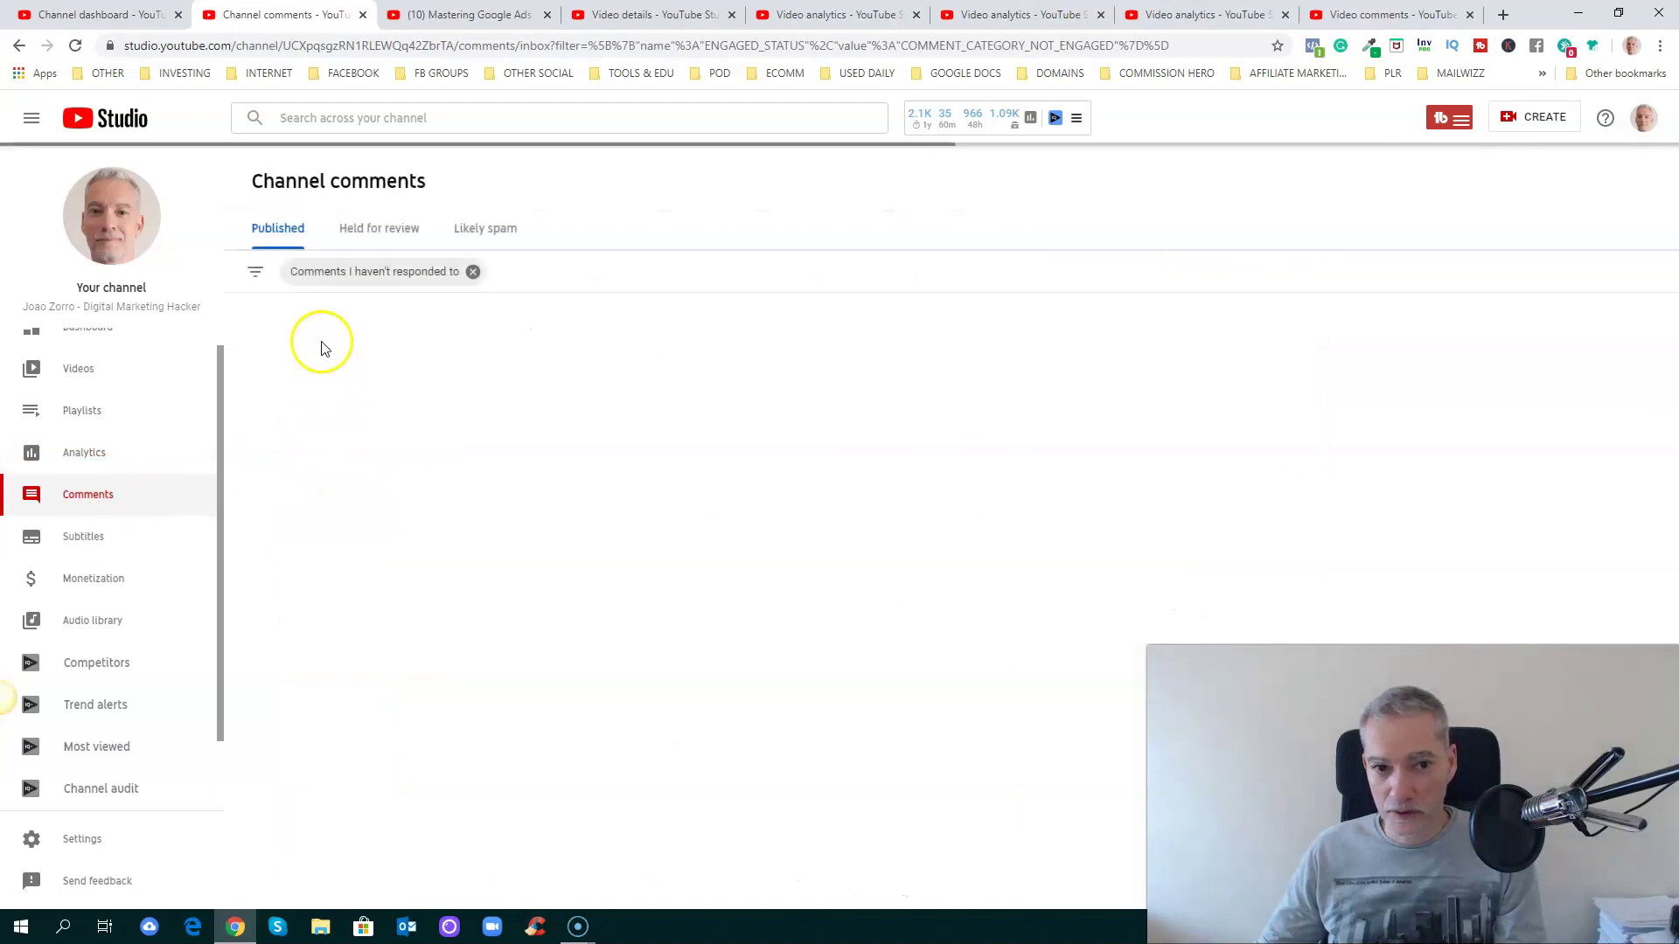
left_click(274, 226)
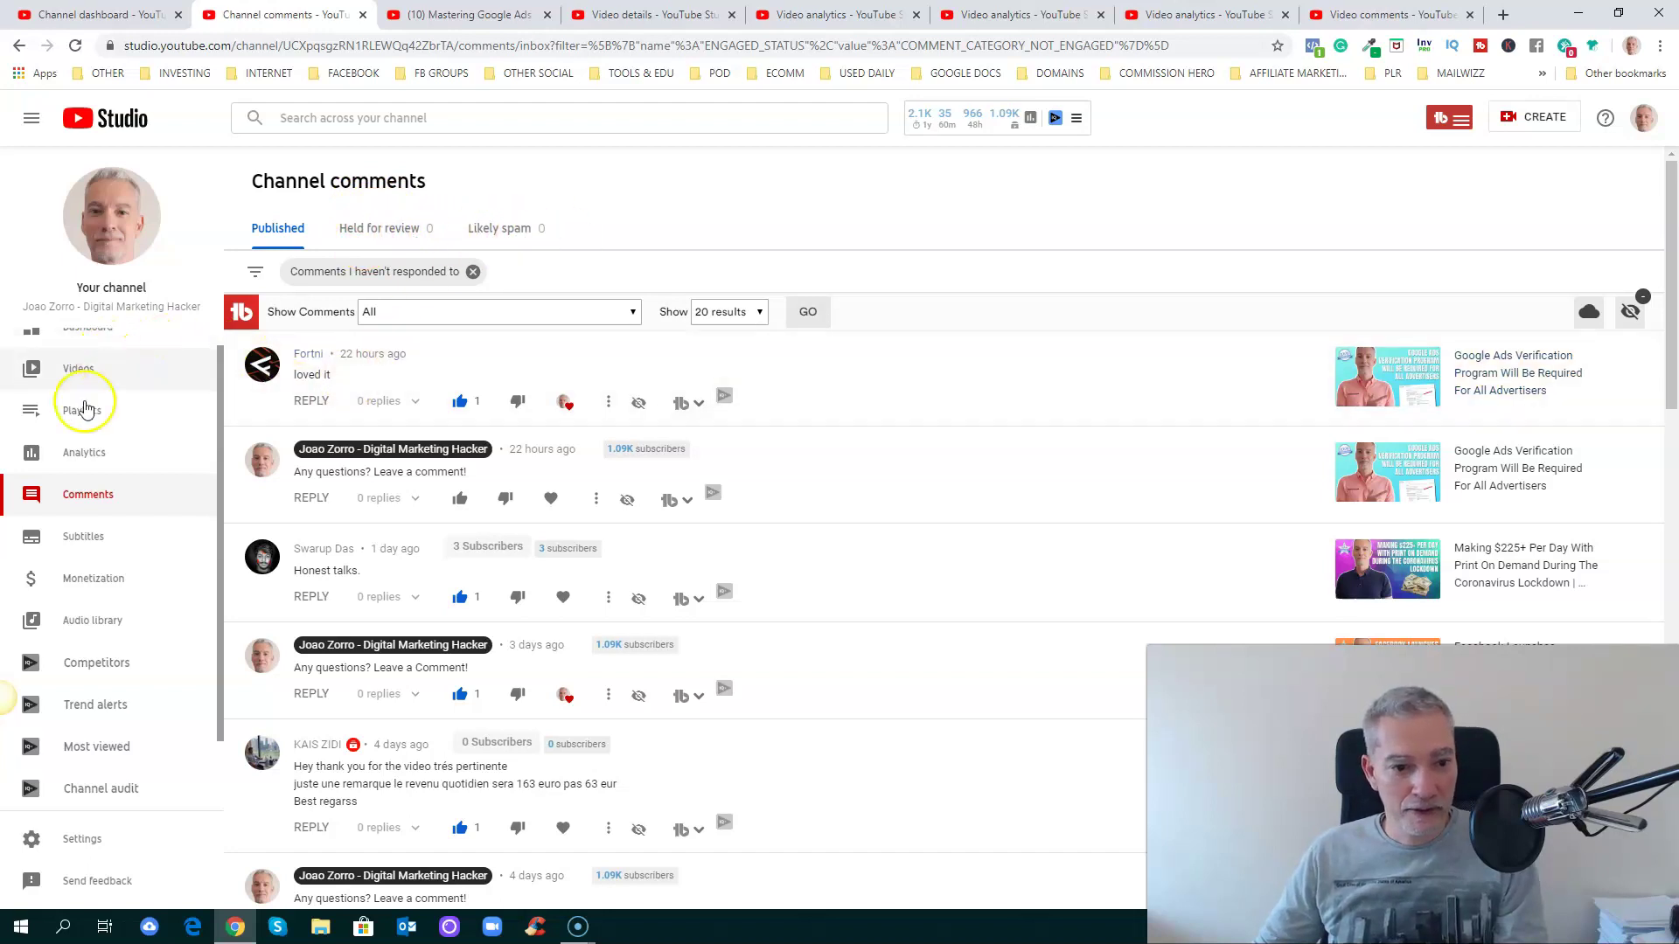
left_click(87, 540)
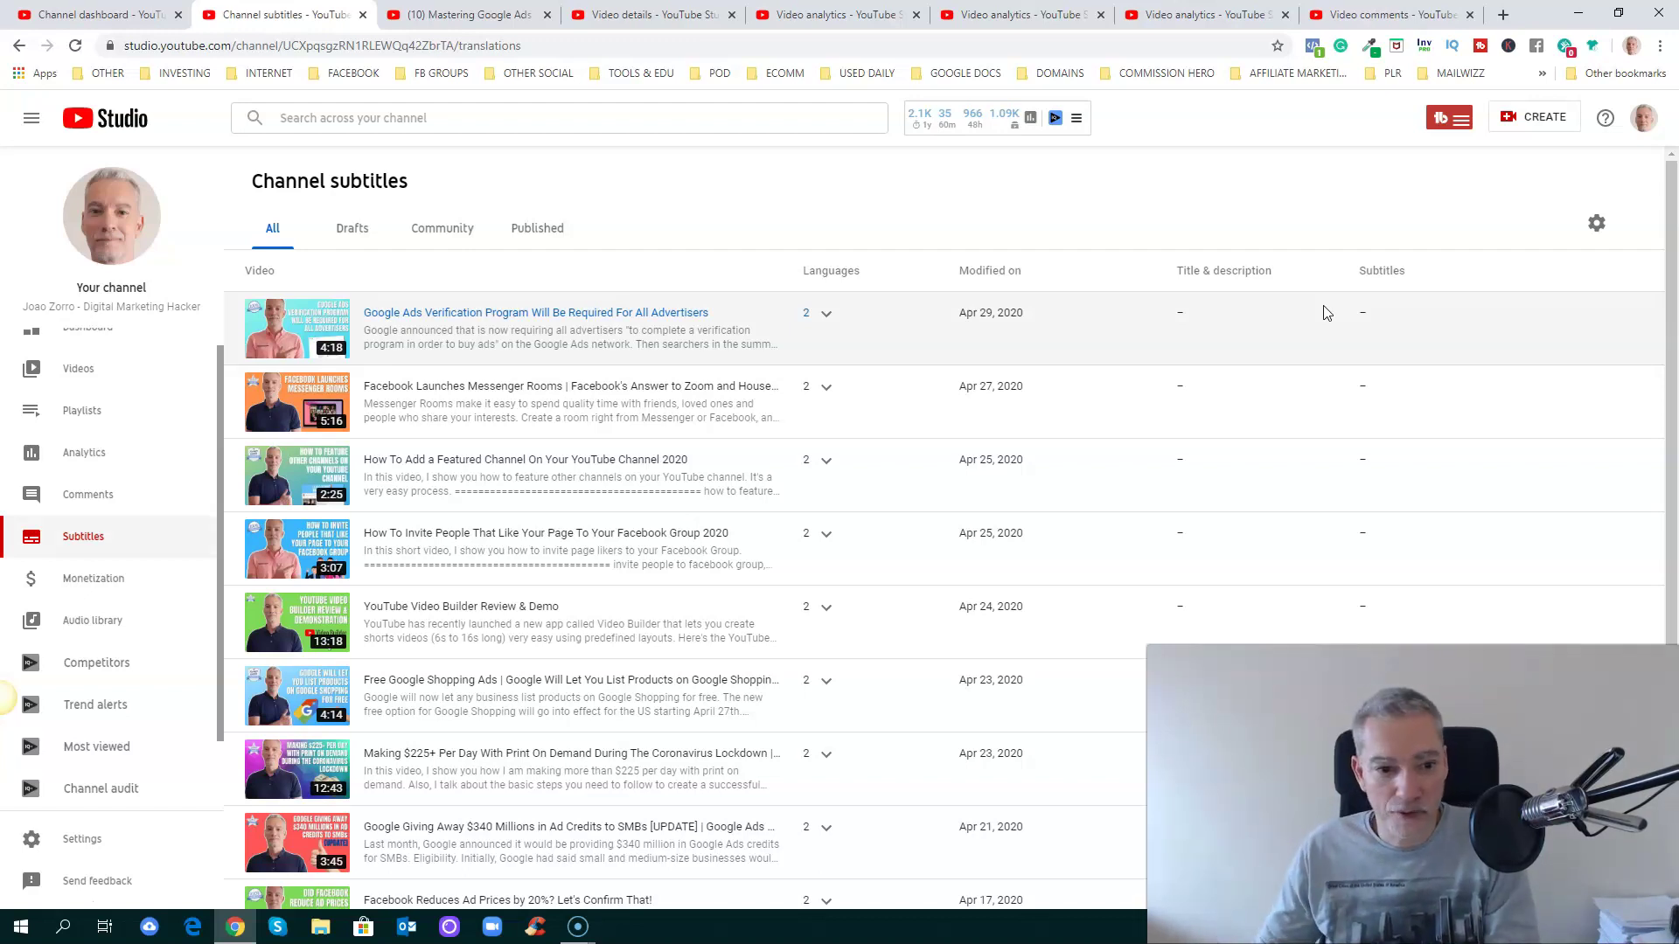
Check the channel monetization requirements and view the audio library's free music, returning to the monetization page.
left_click(95, 589)
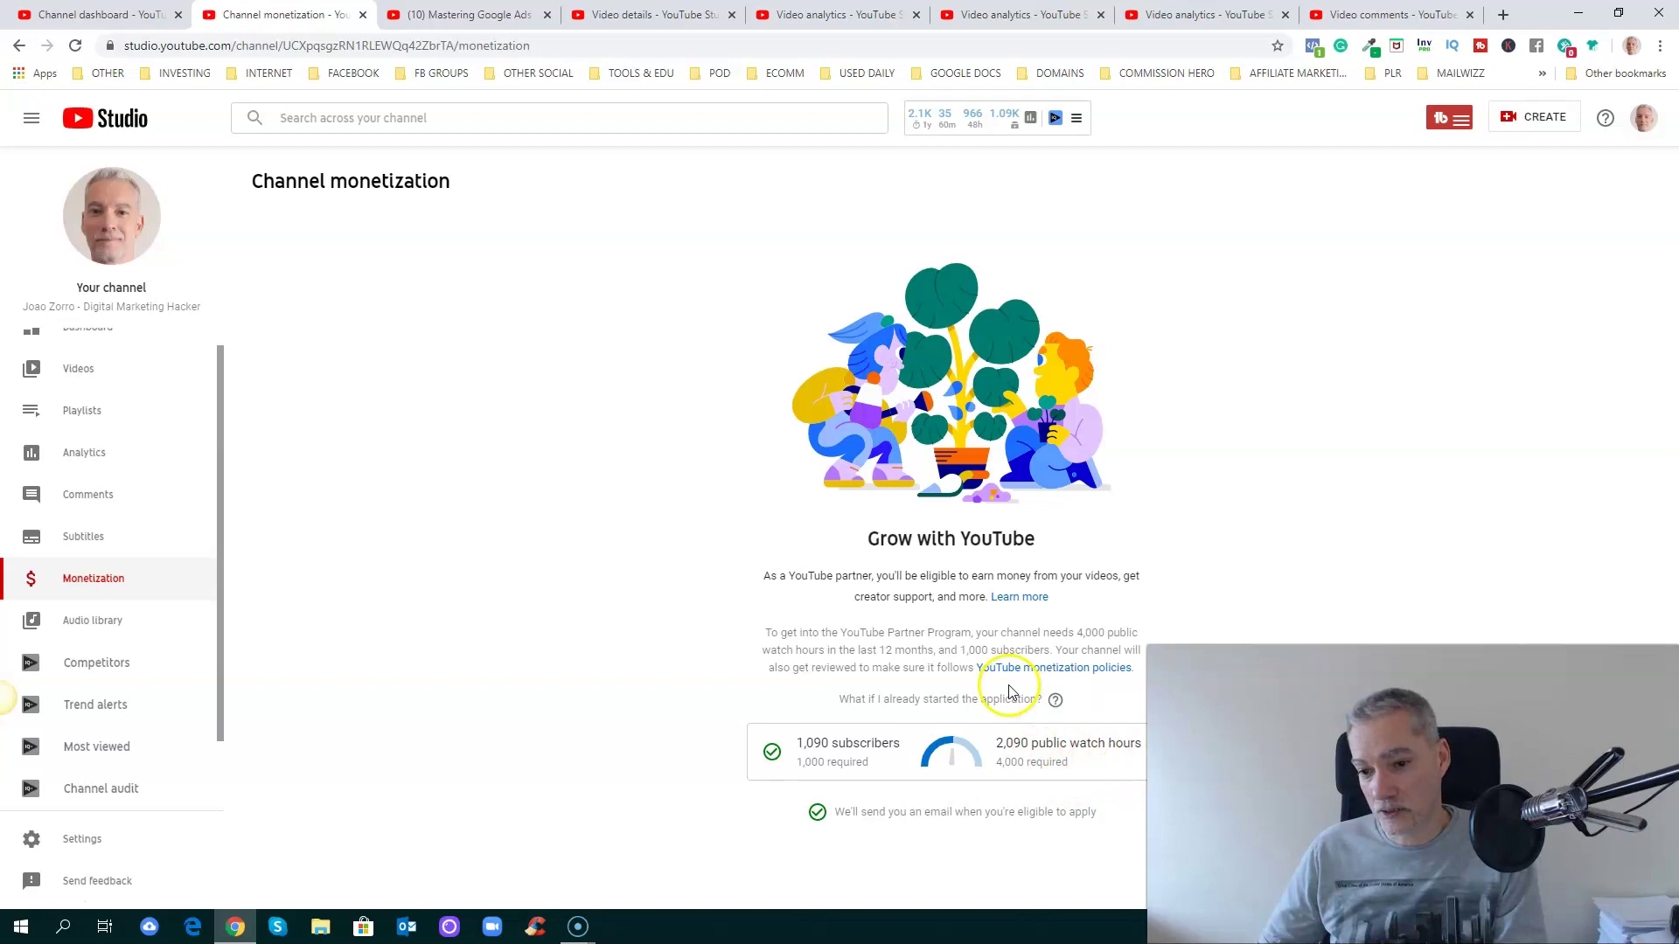
left_click(104, 626)
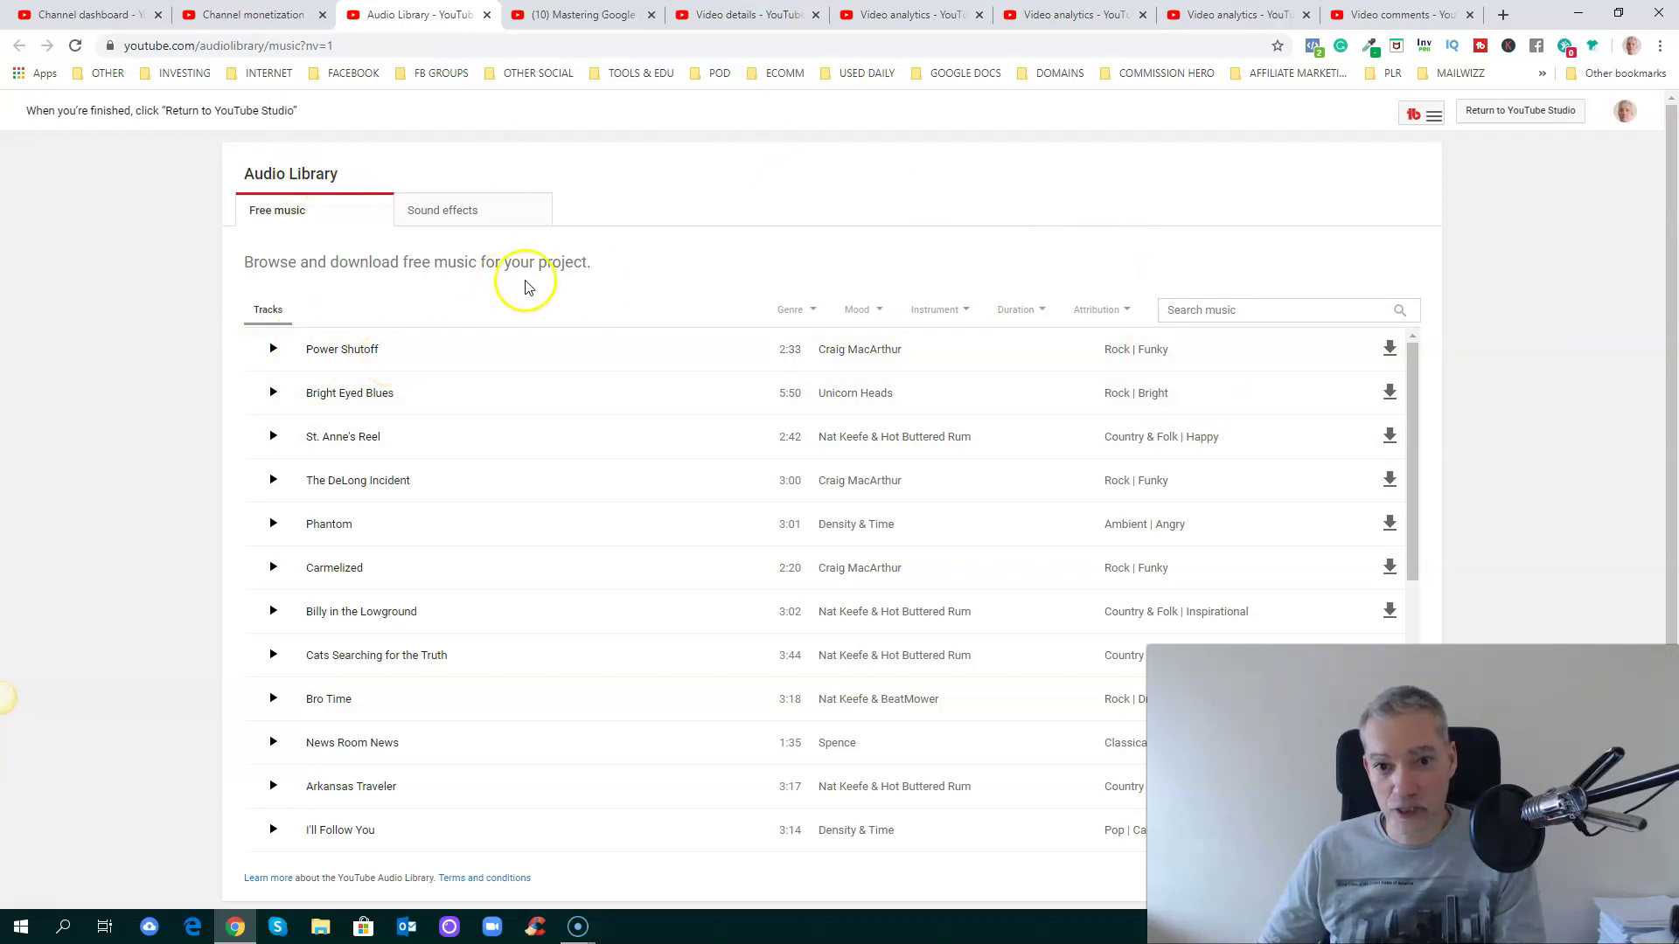
key("ctrl+shift+Tab")
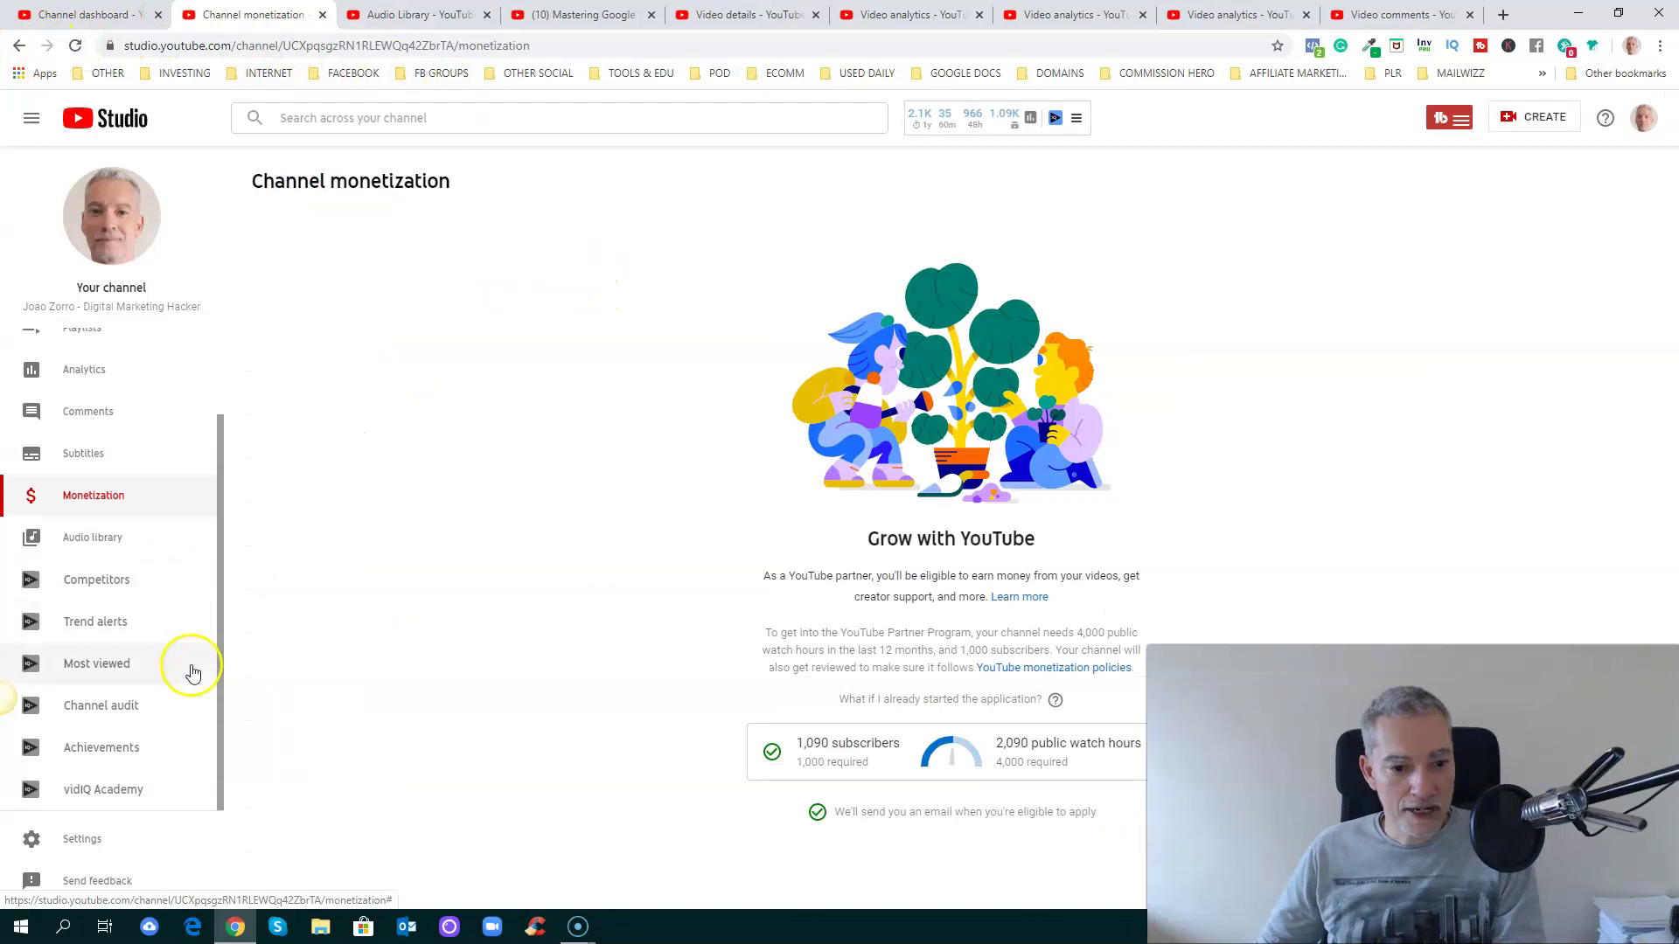
Open the Studio settings and review the general default units and the channel's basic info, including keywords and country.
left_click(89, 845)
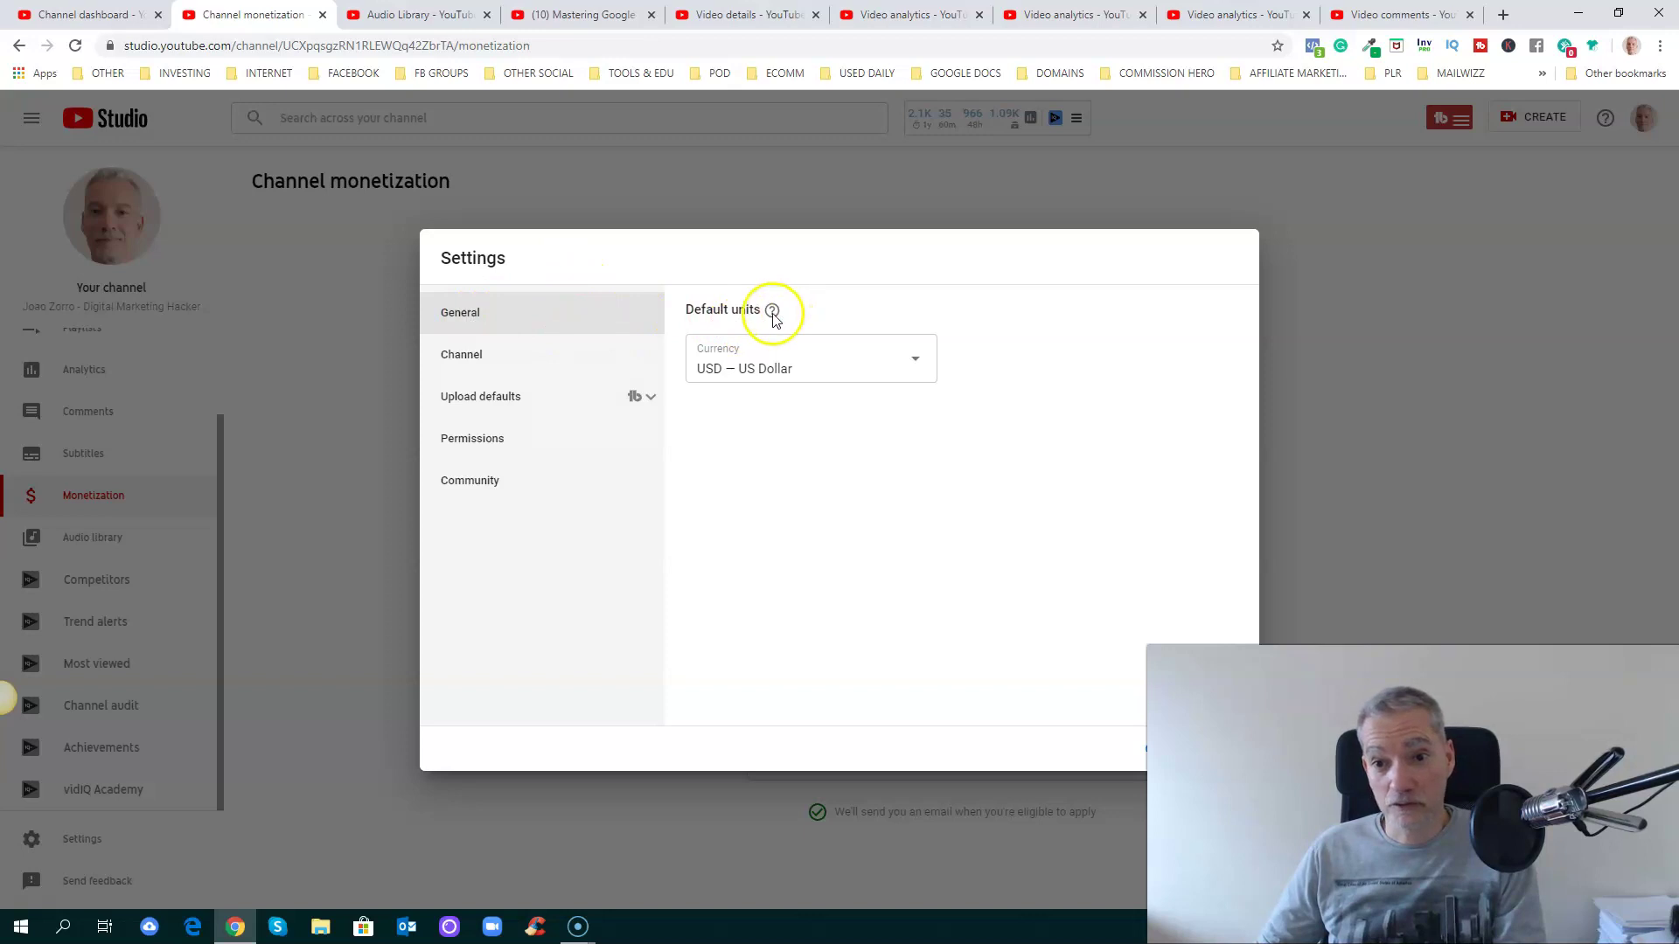
left_click(506, 361)
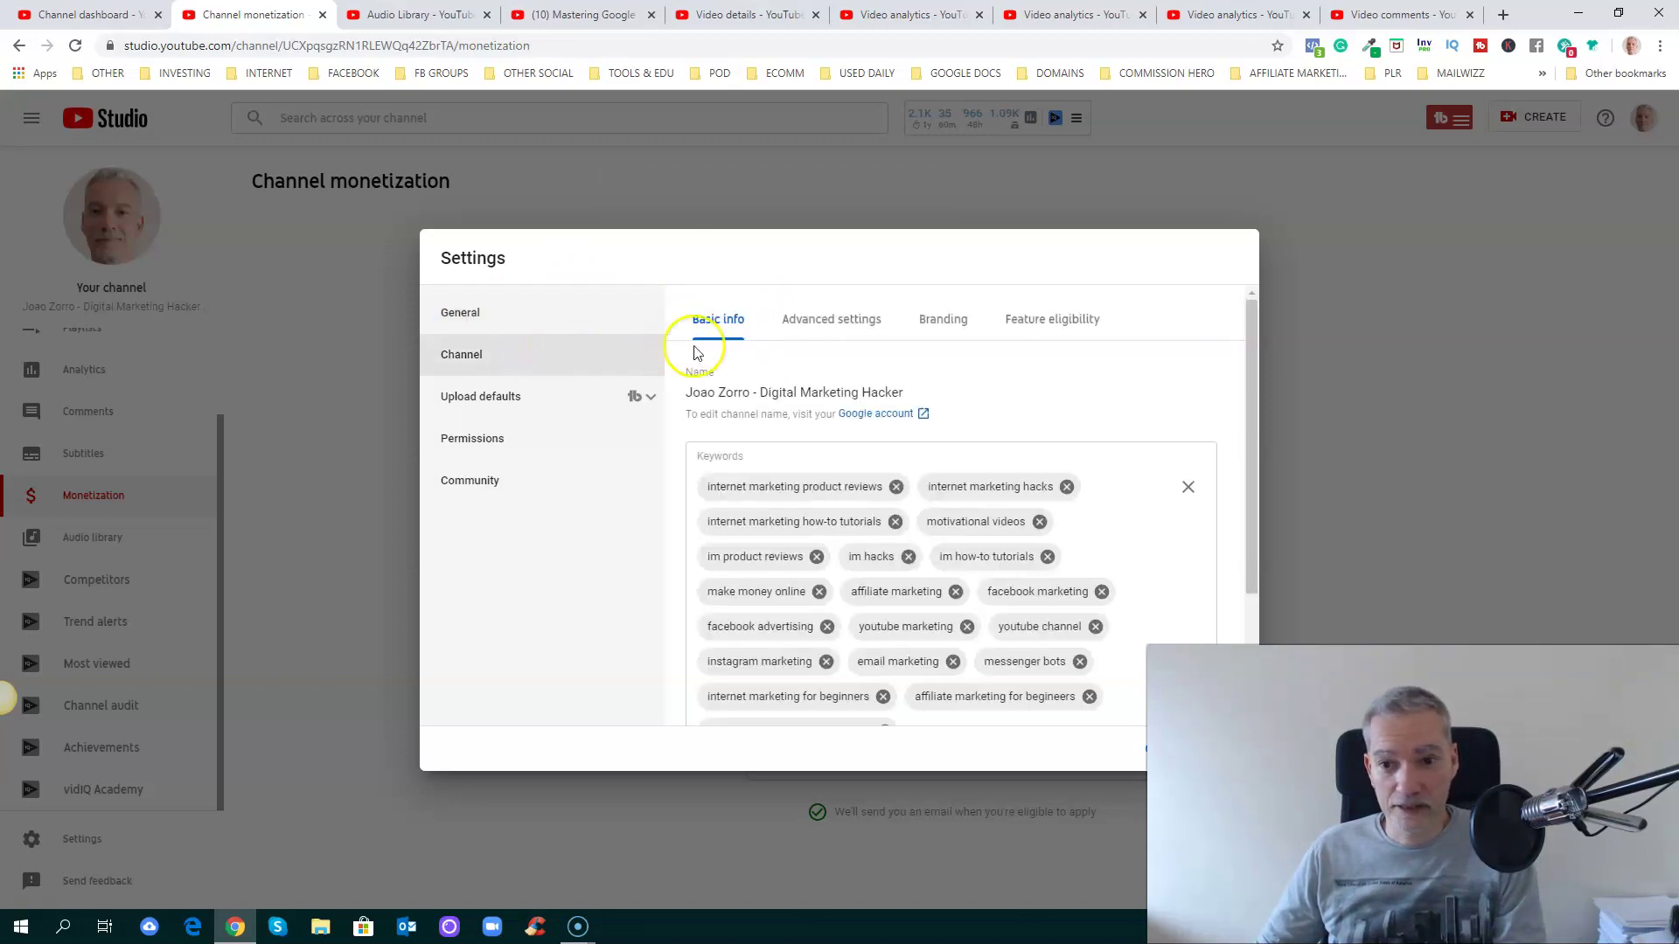
scroll(756, 559, "down", 2)
scroll(765, 538, "up", 2)
scroll(768, 486, "down", 2)
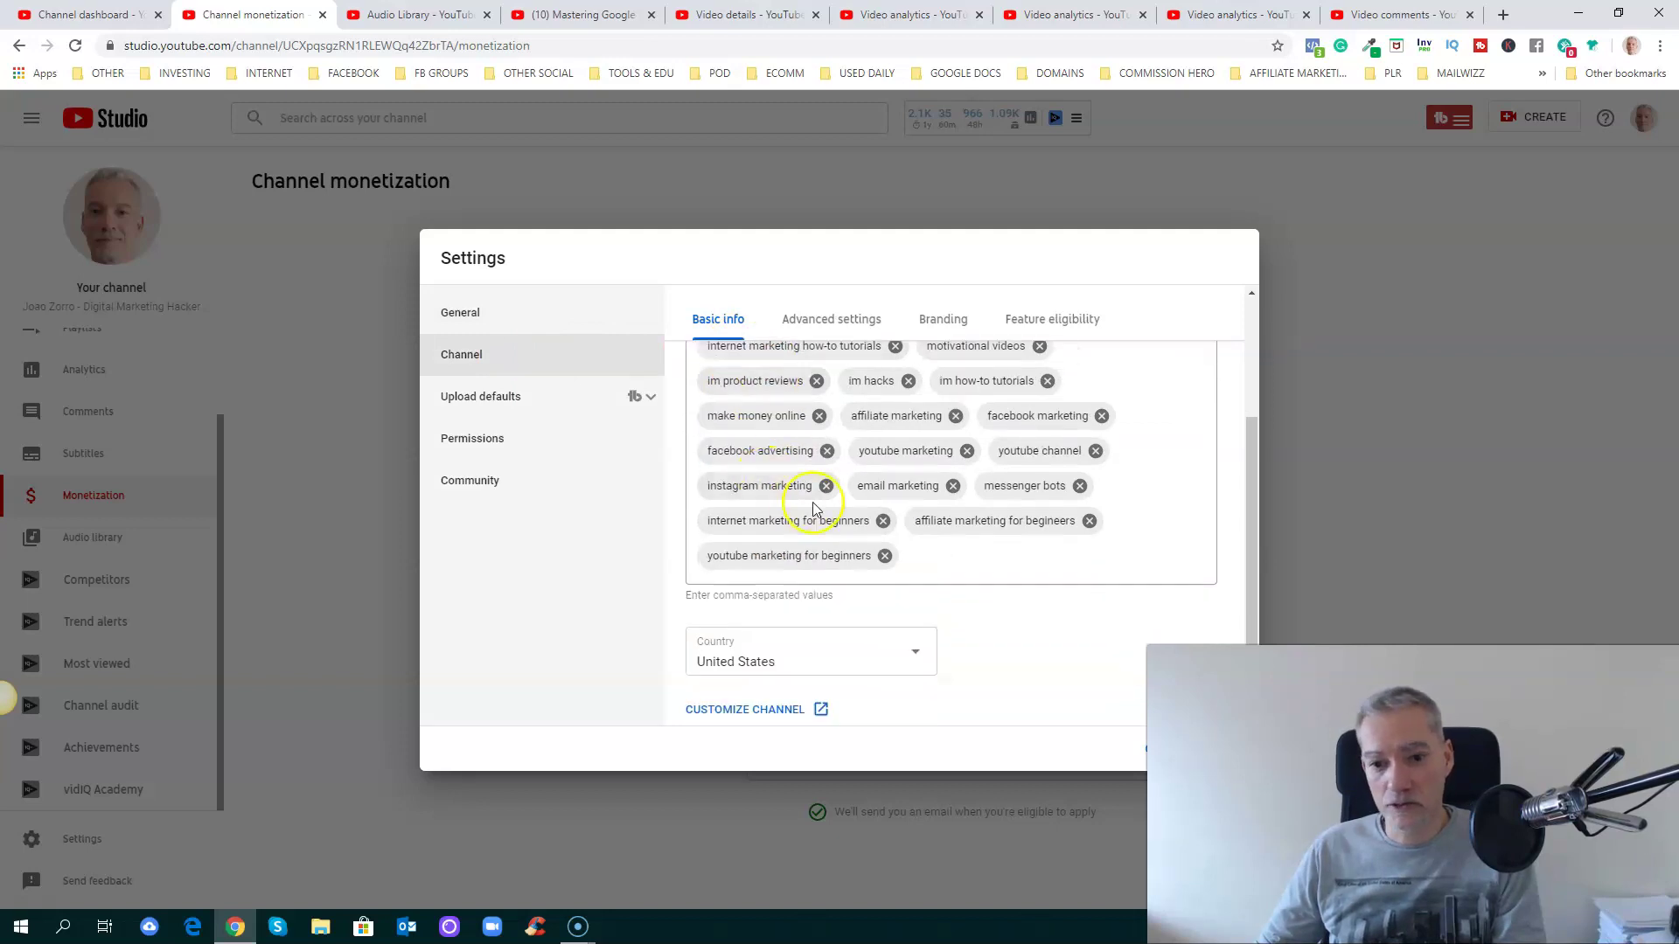
Review the channel's advanced audience settings and its video watermark branding.
left_click(817, 320)
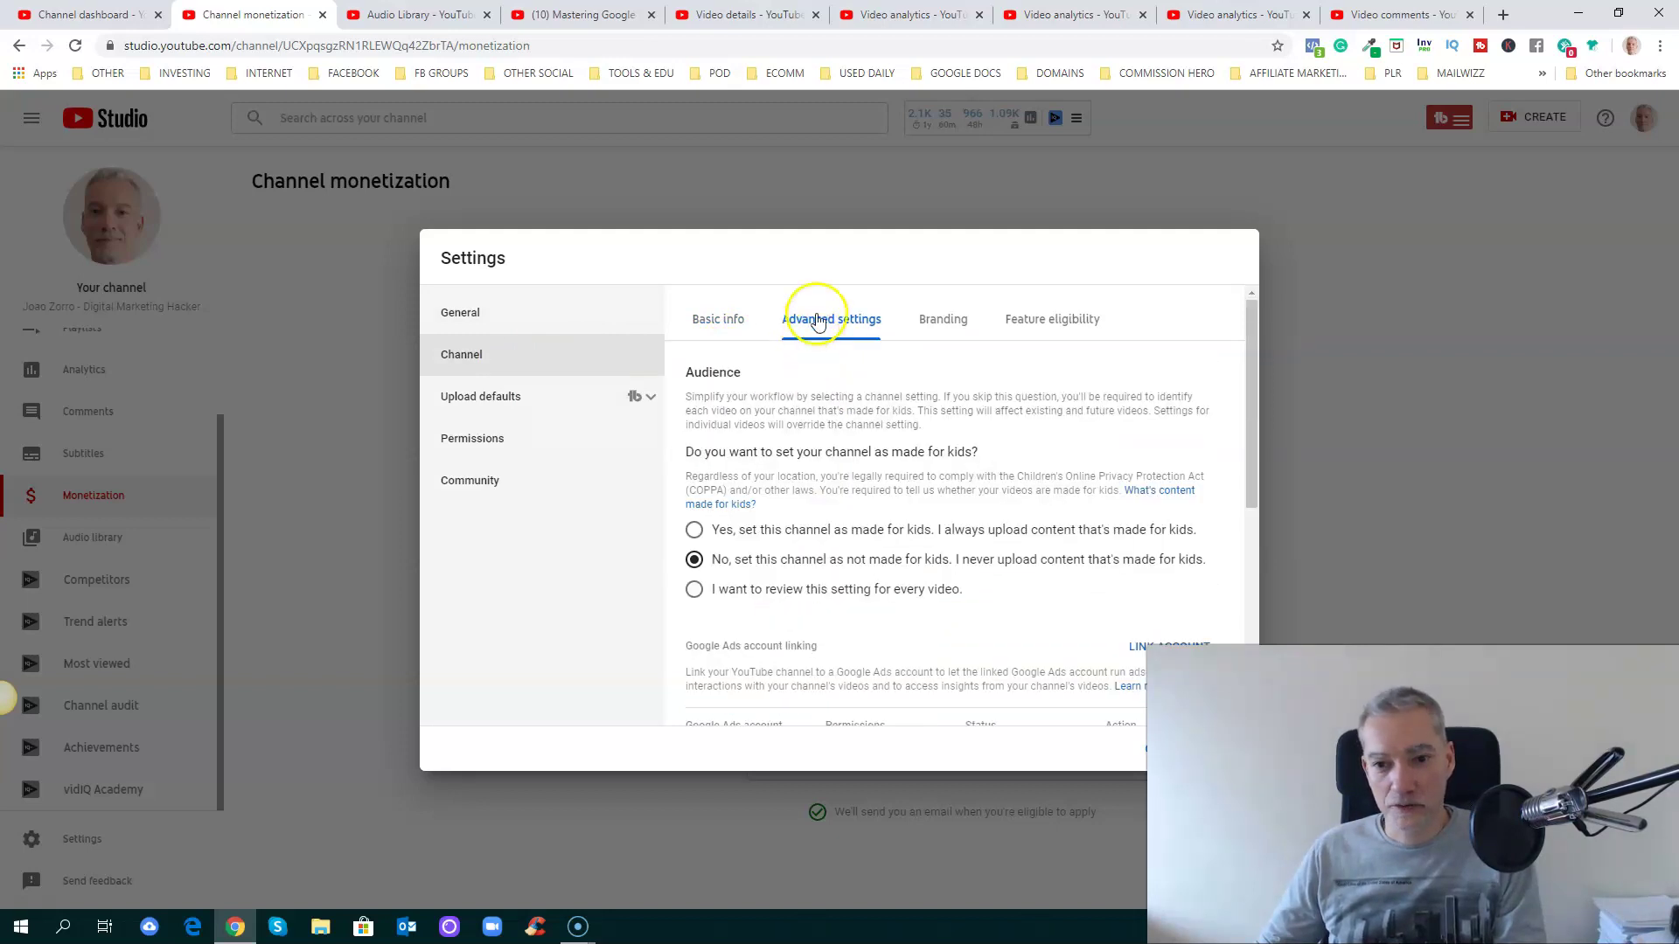
scroll(824, 375, "down", 1)
scroll(825, 375, "up", 1)
left_click(934, 323)
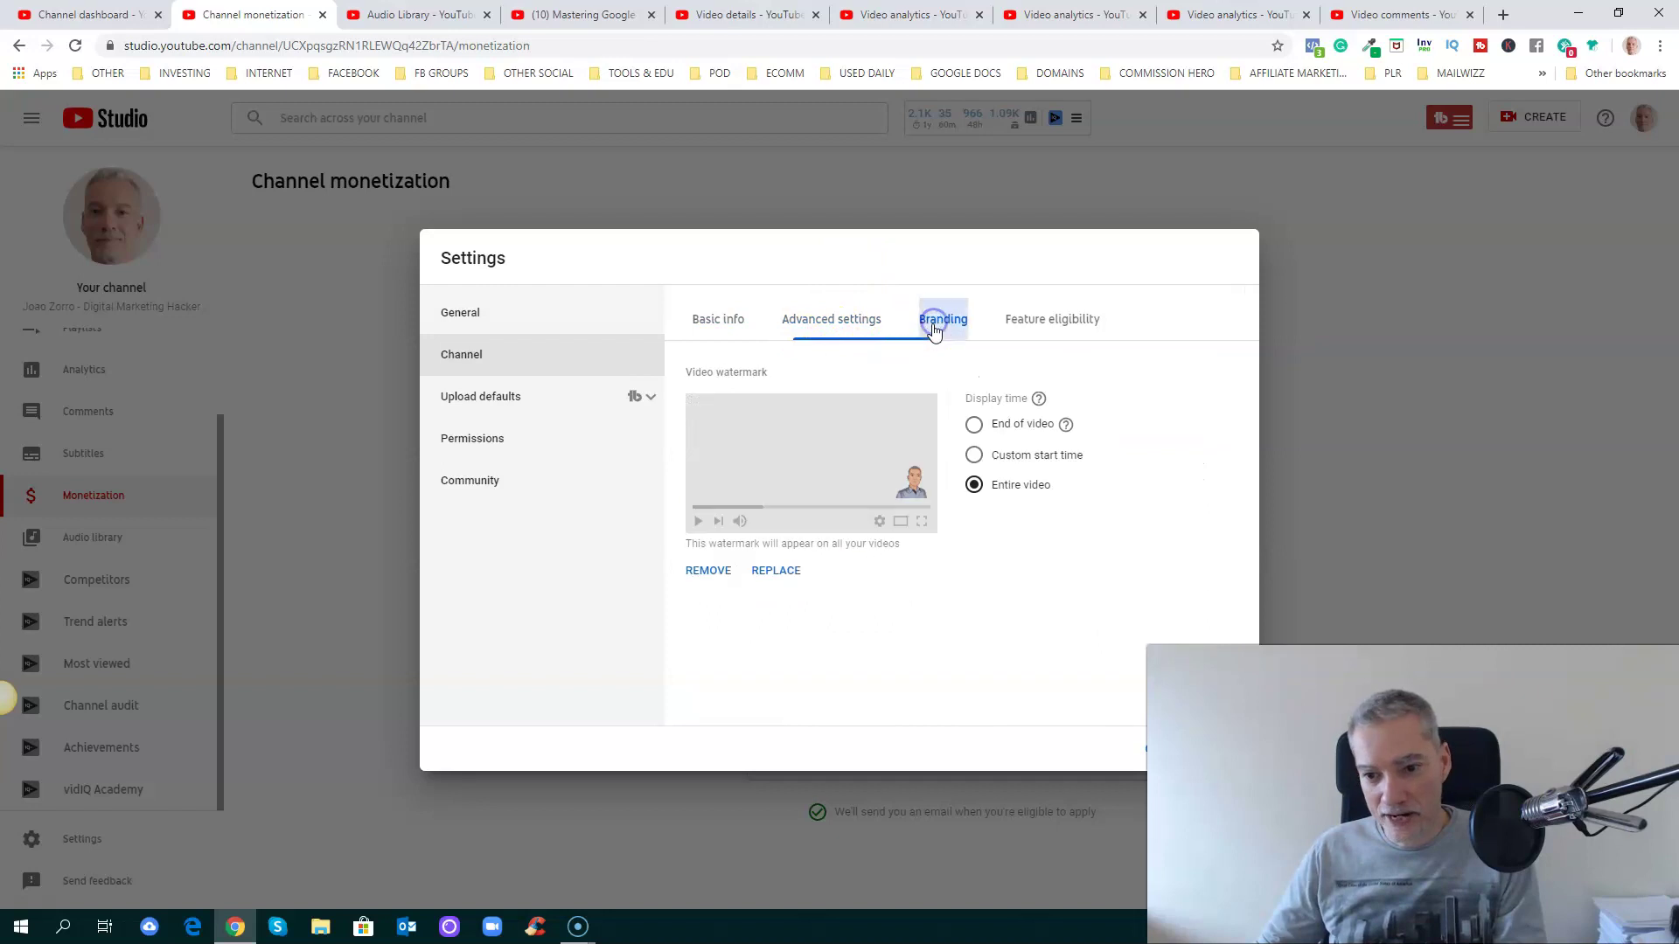
Expand the channel features that require phone verification and highlight videos longer than 15 minutes and custom thumbnails.
left_click(1042, 322)
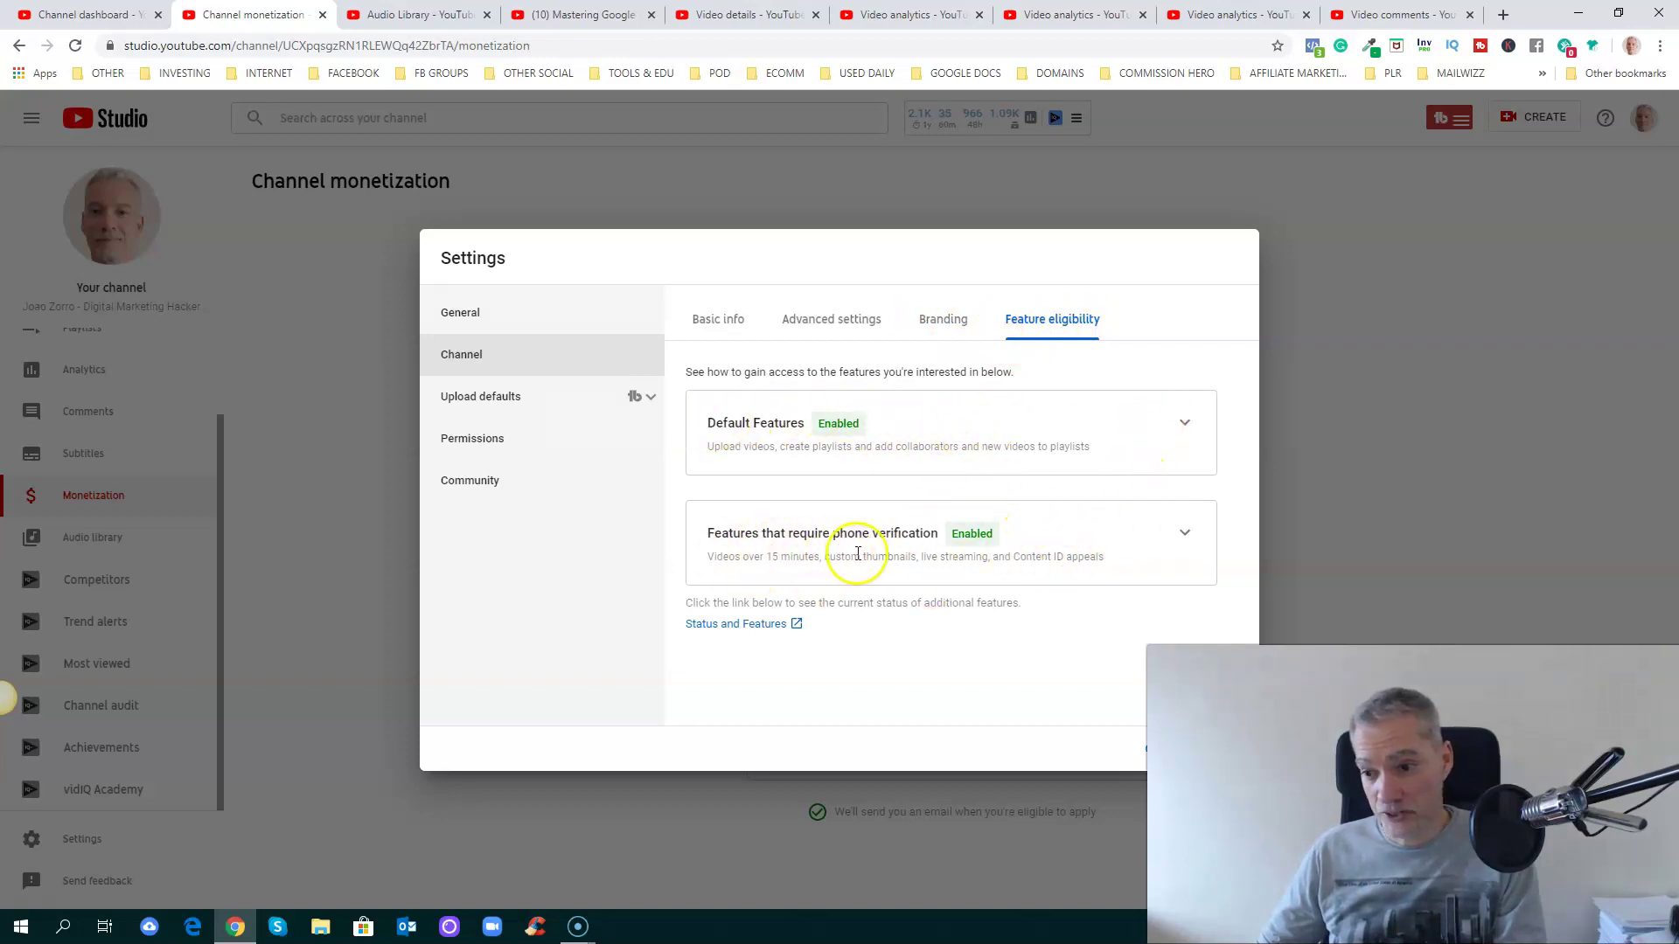
left_click(1183, 534)
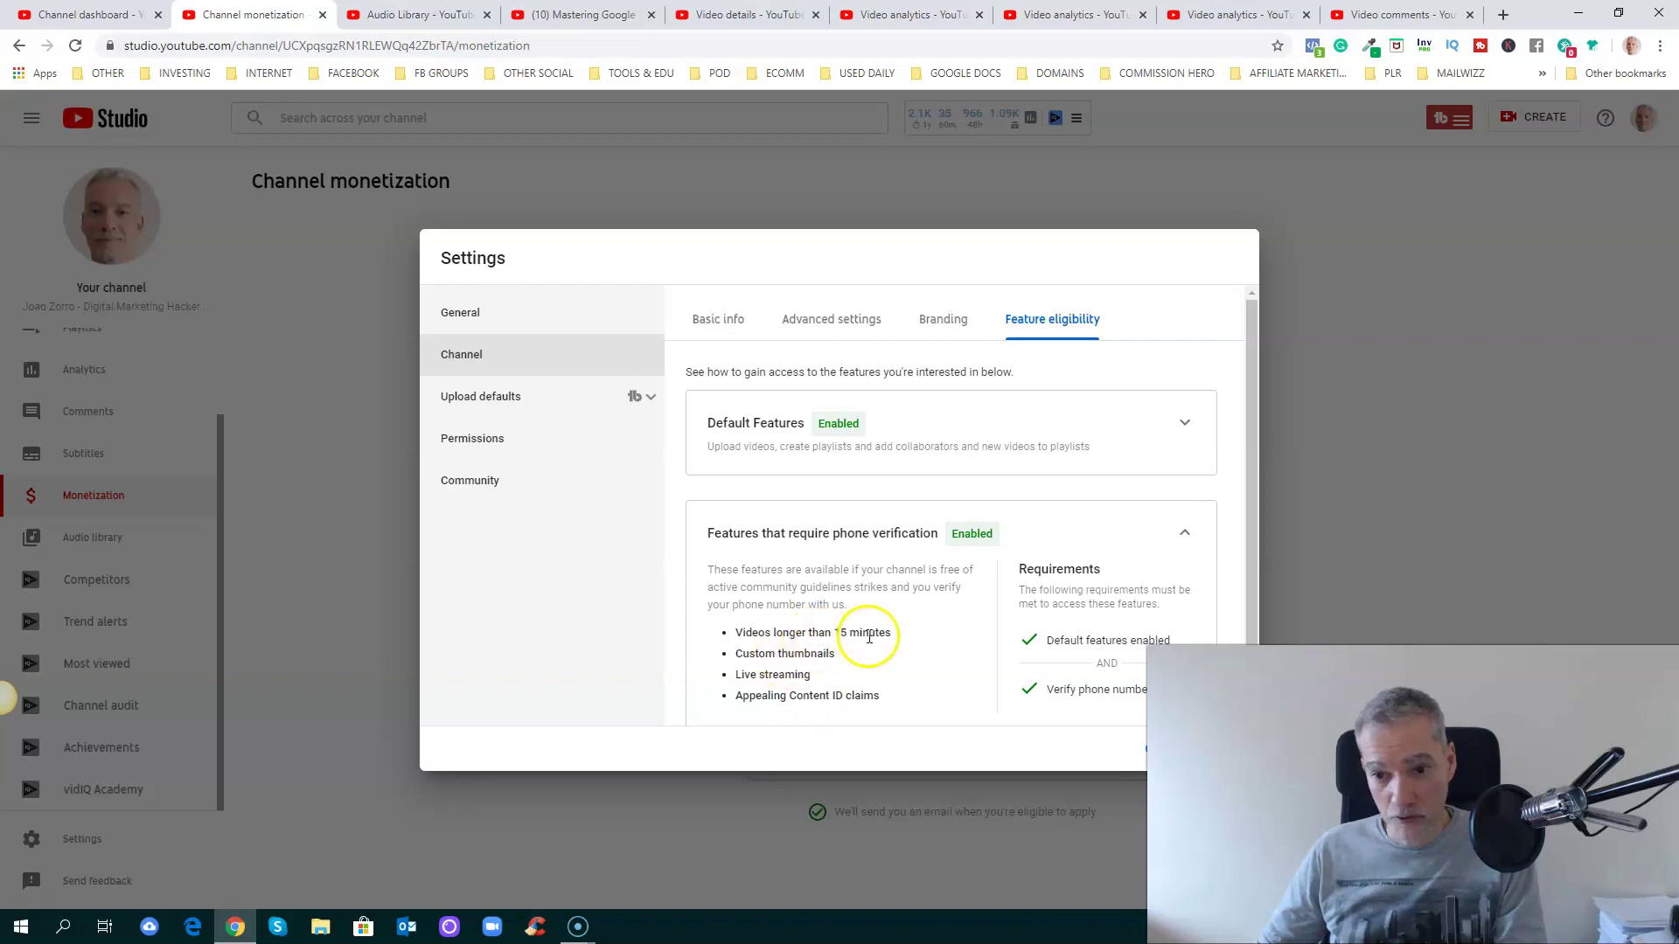
left_click_drag(836, 658, 739, 626)
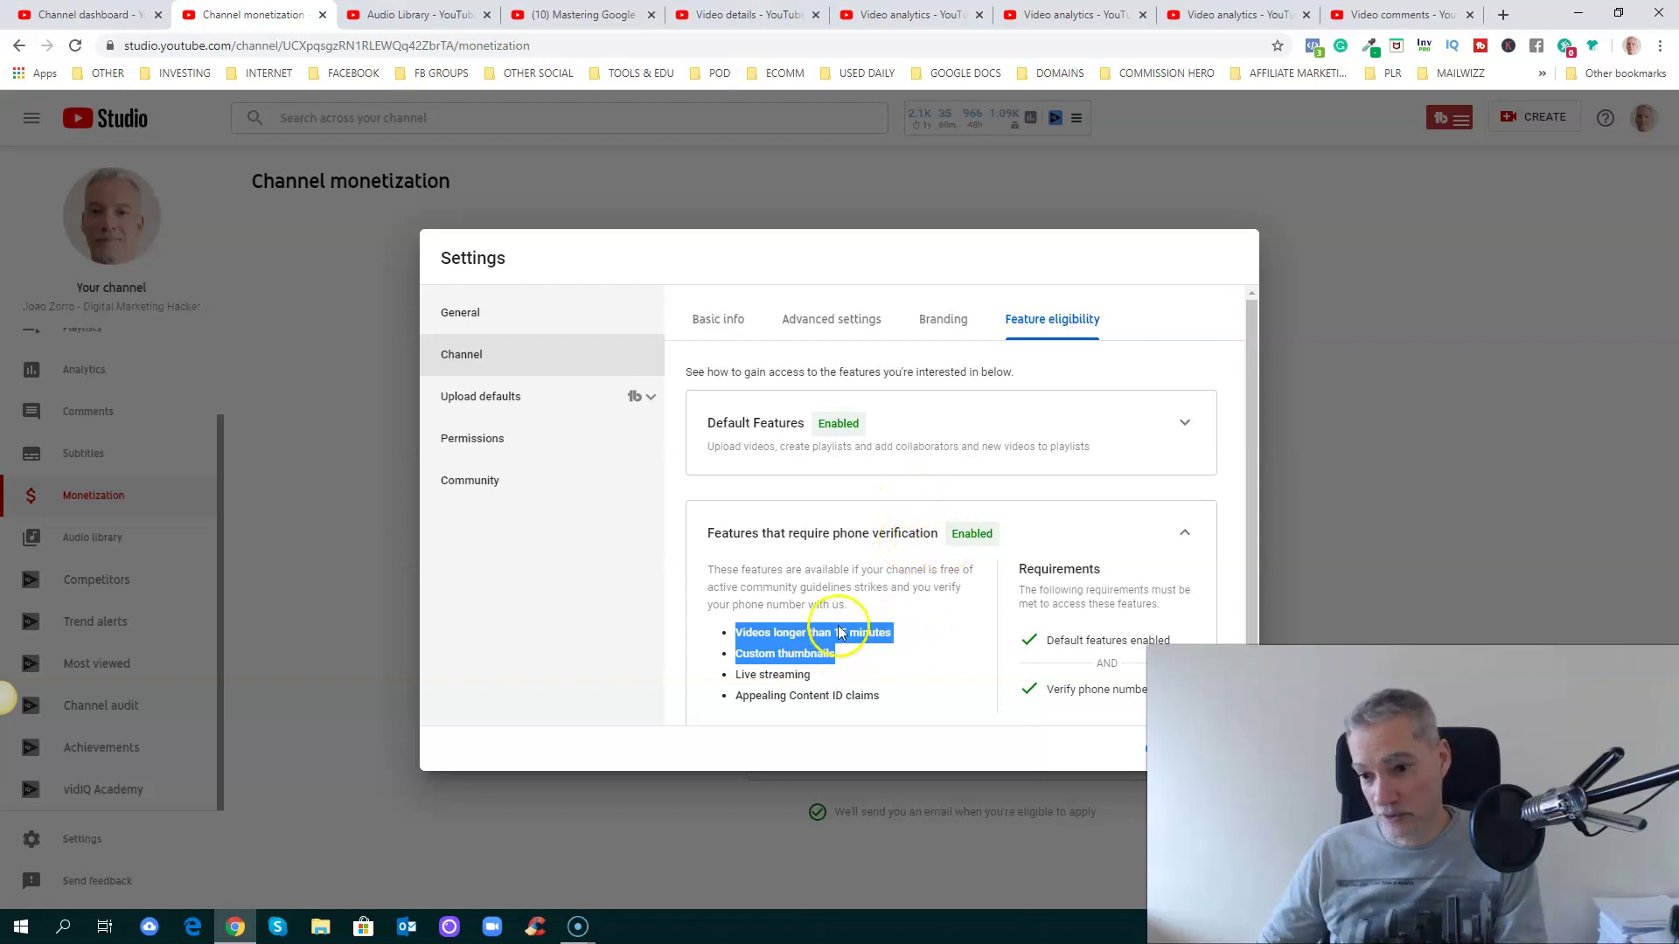
Review the upload defaults, covering both the basic info fields and the advanced settings.
left_click(483, 405)
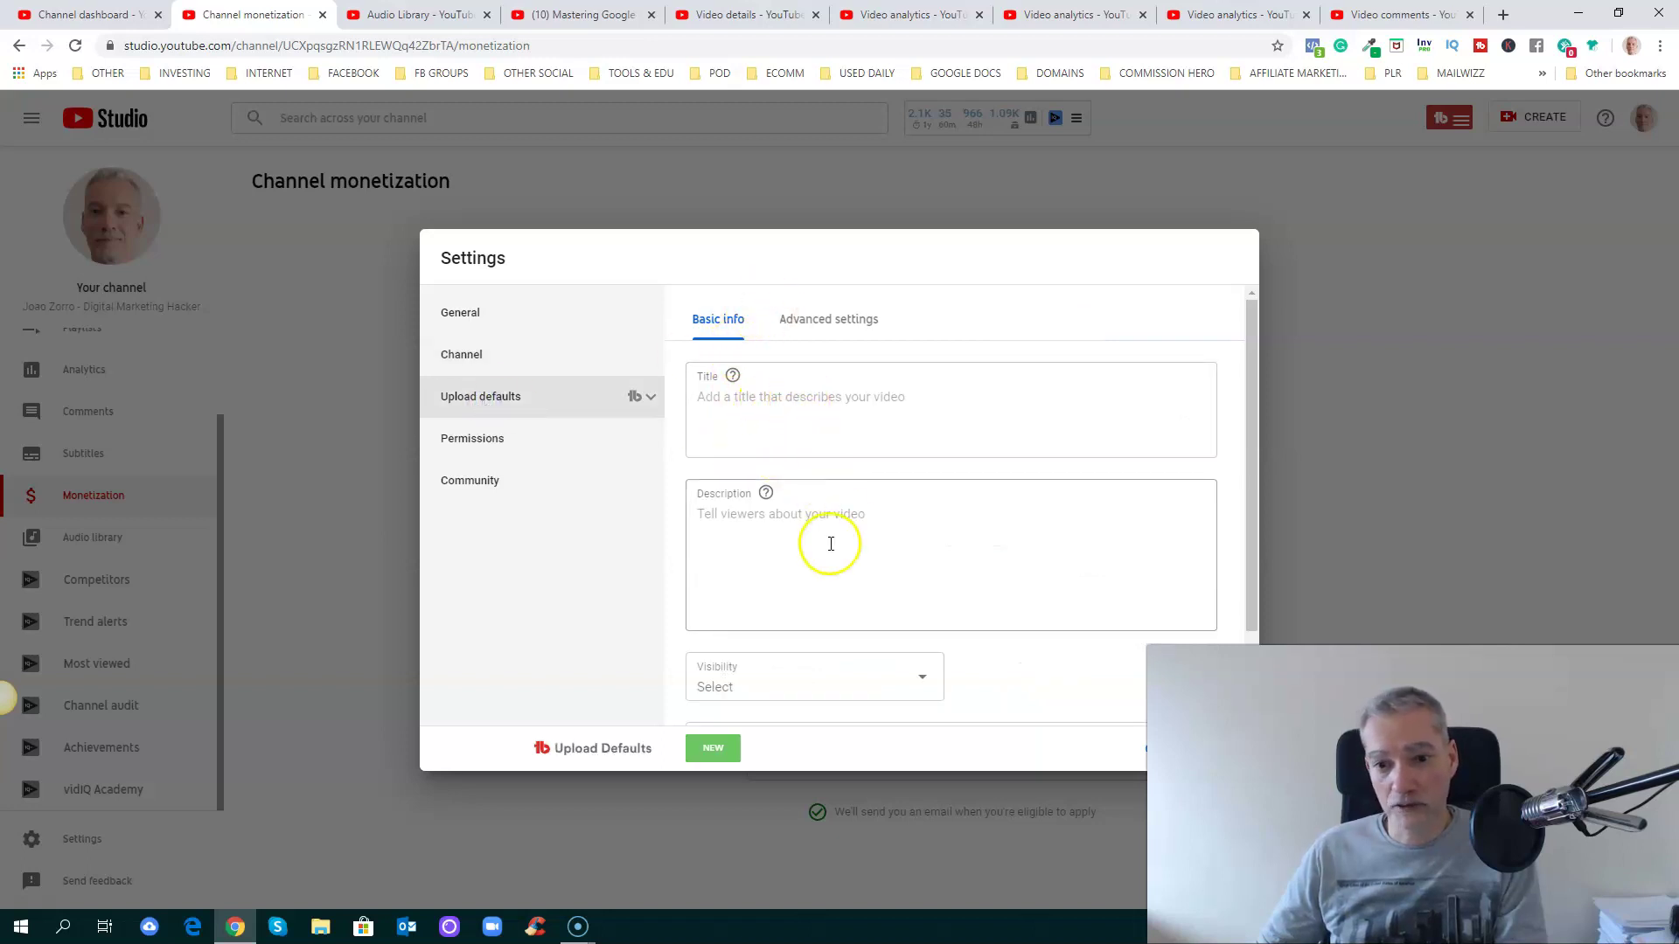
scroll(828, 543, "down", 1)
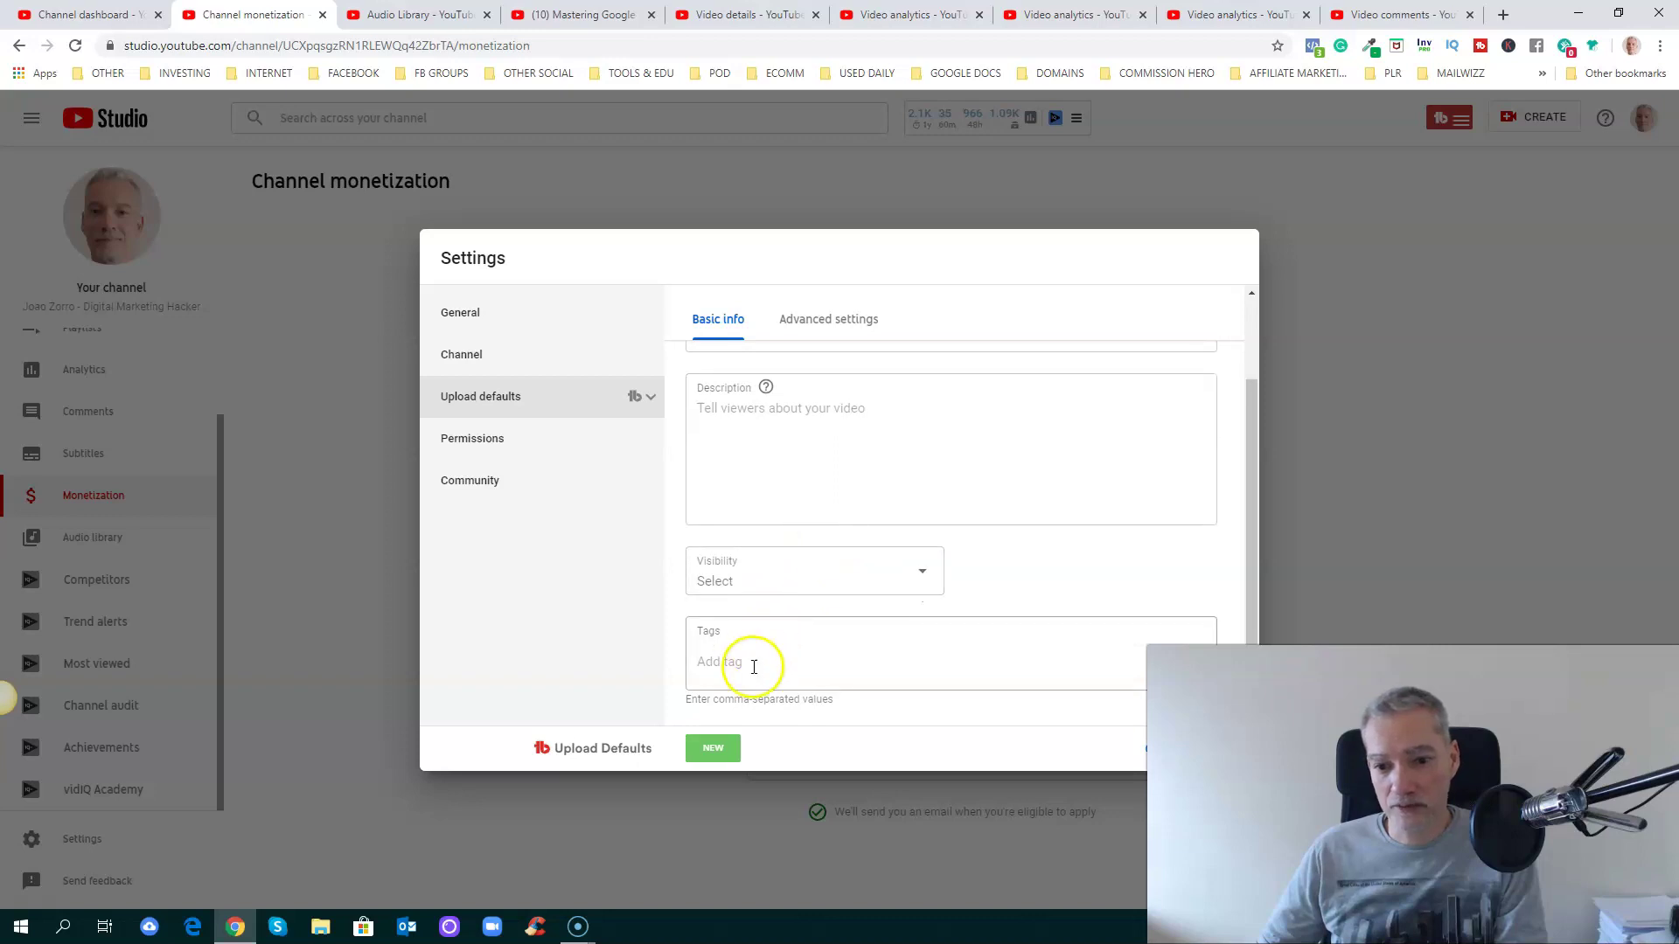
left_click(829, 328)
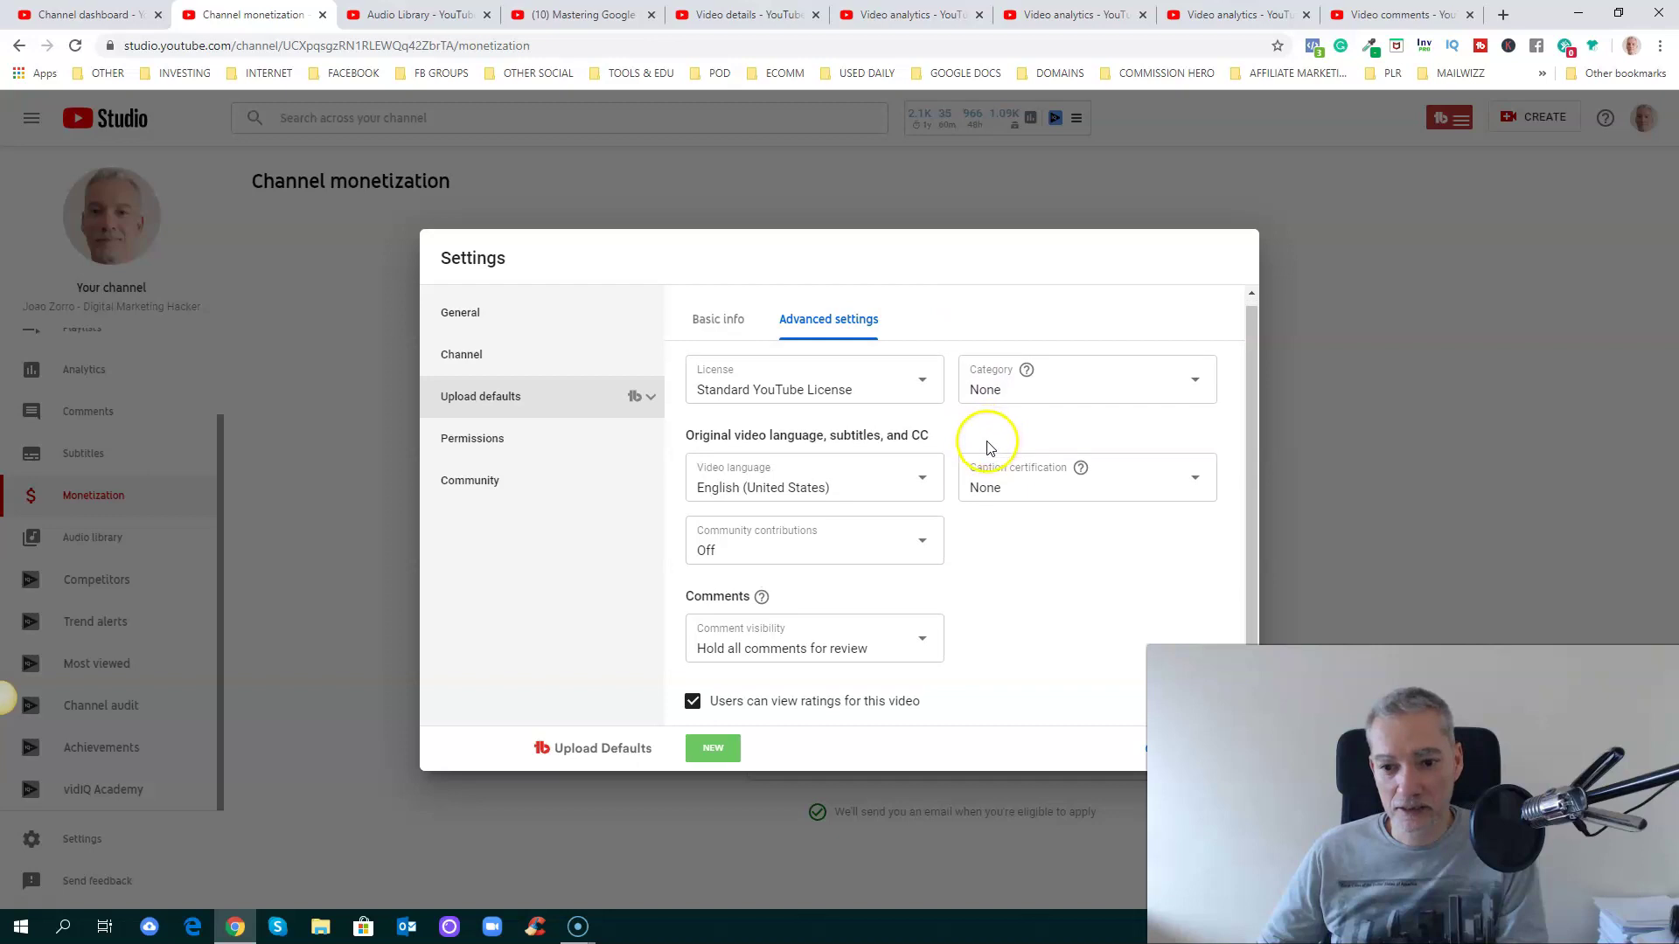
Review the channel permissions and the community automated filters, and close the settings without changes.
left_click(511, 442)
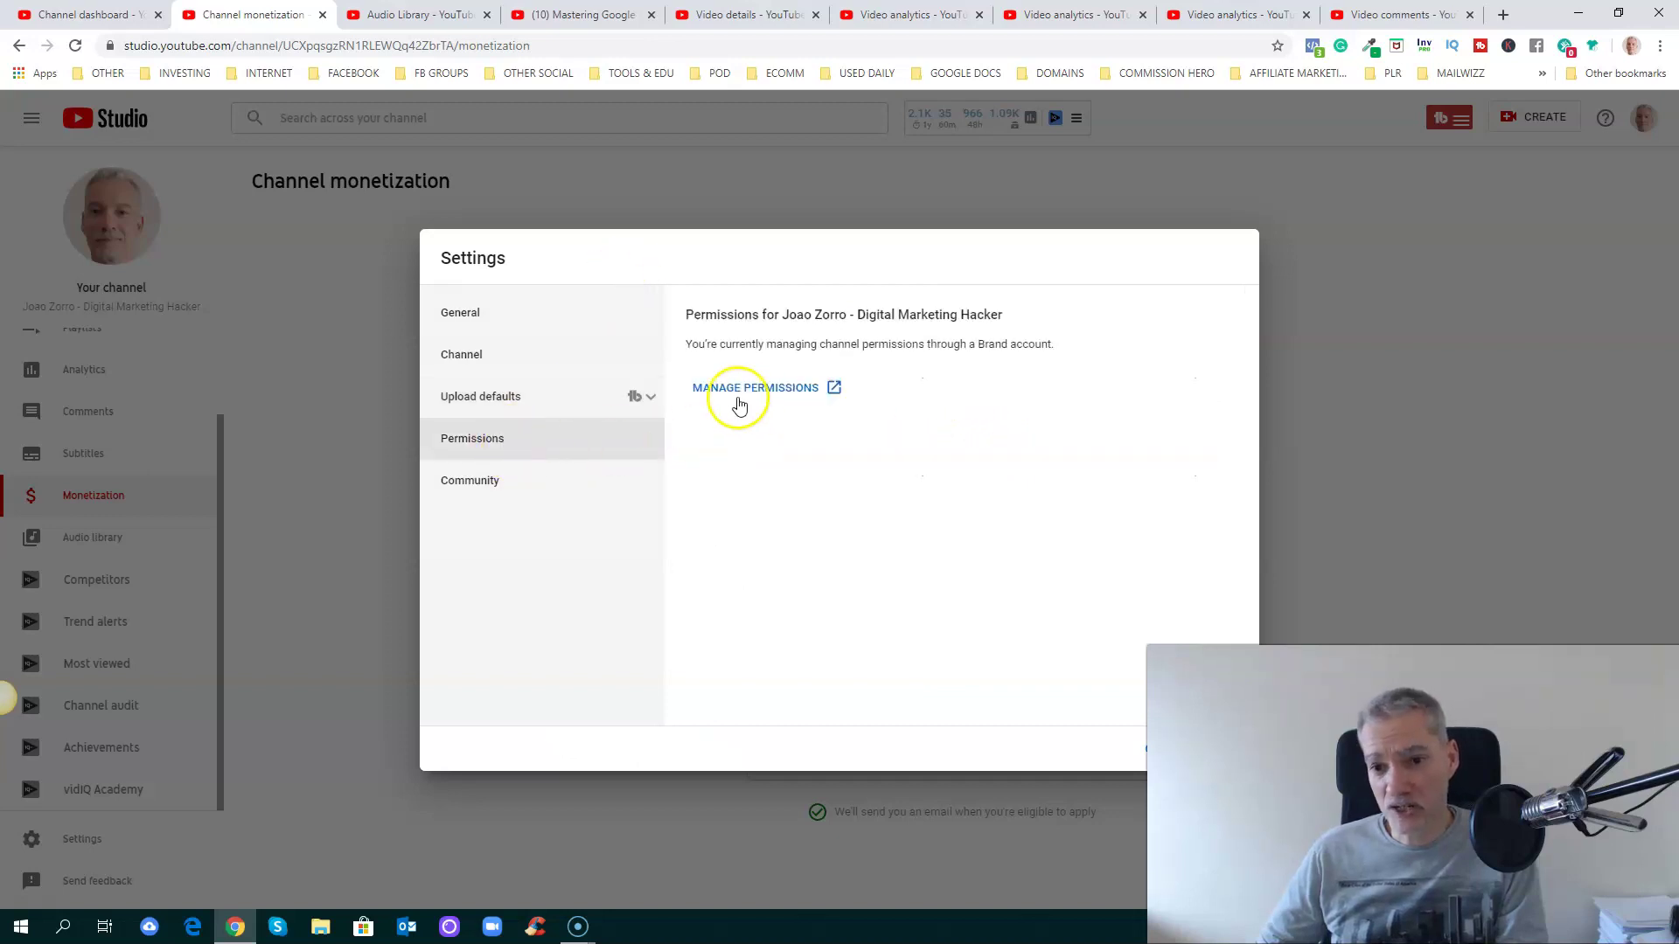
left_click(486, 488)
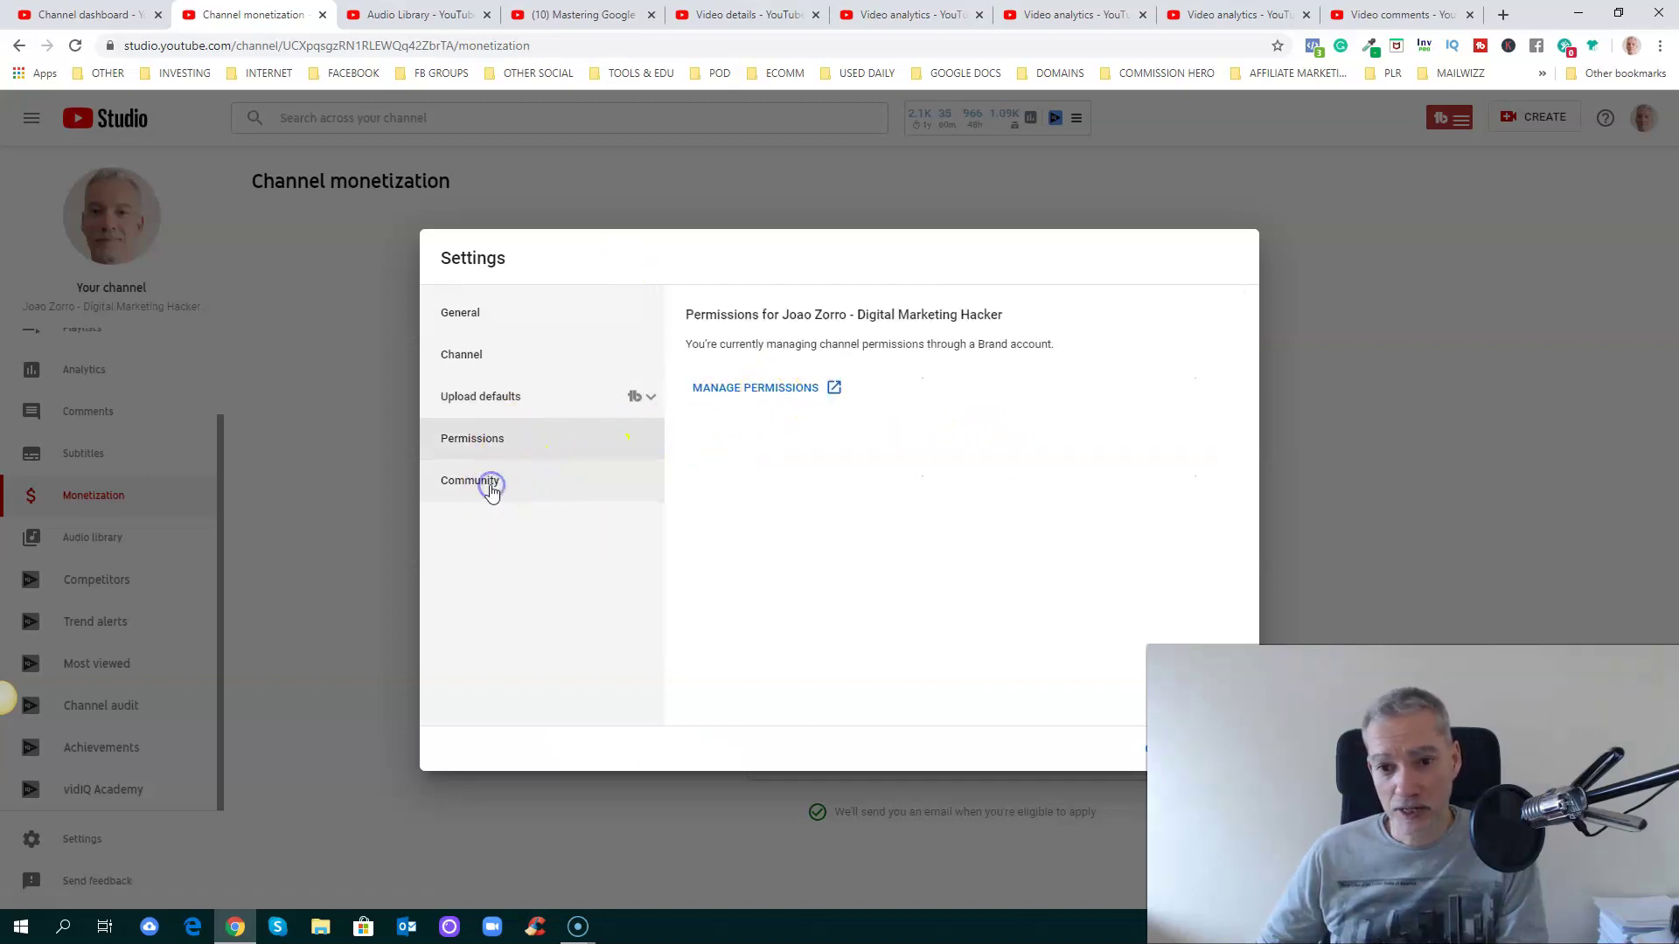
scroll(798, 433, "down", 2)
scroll(870, 439, "up", 2)
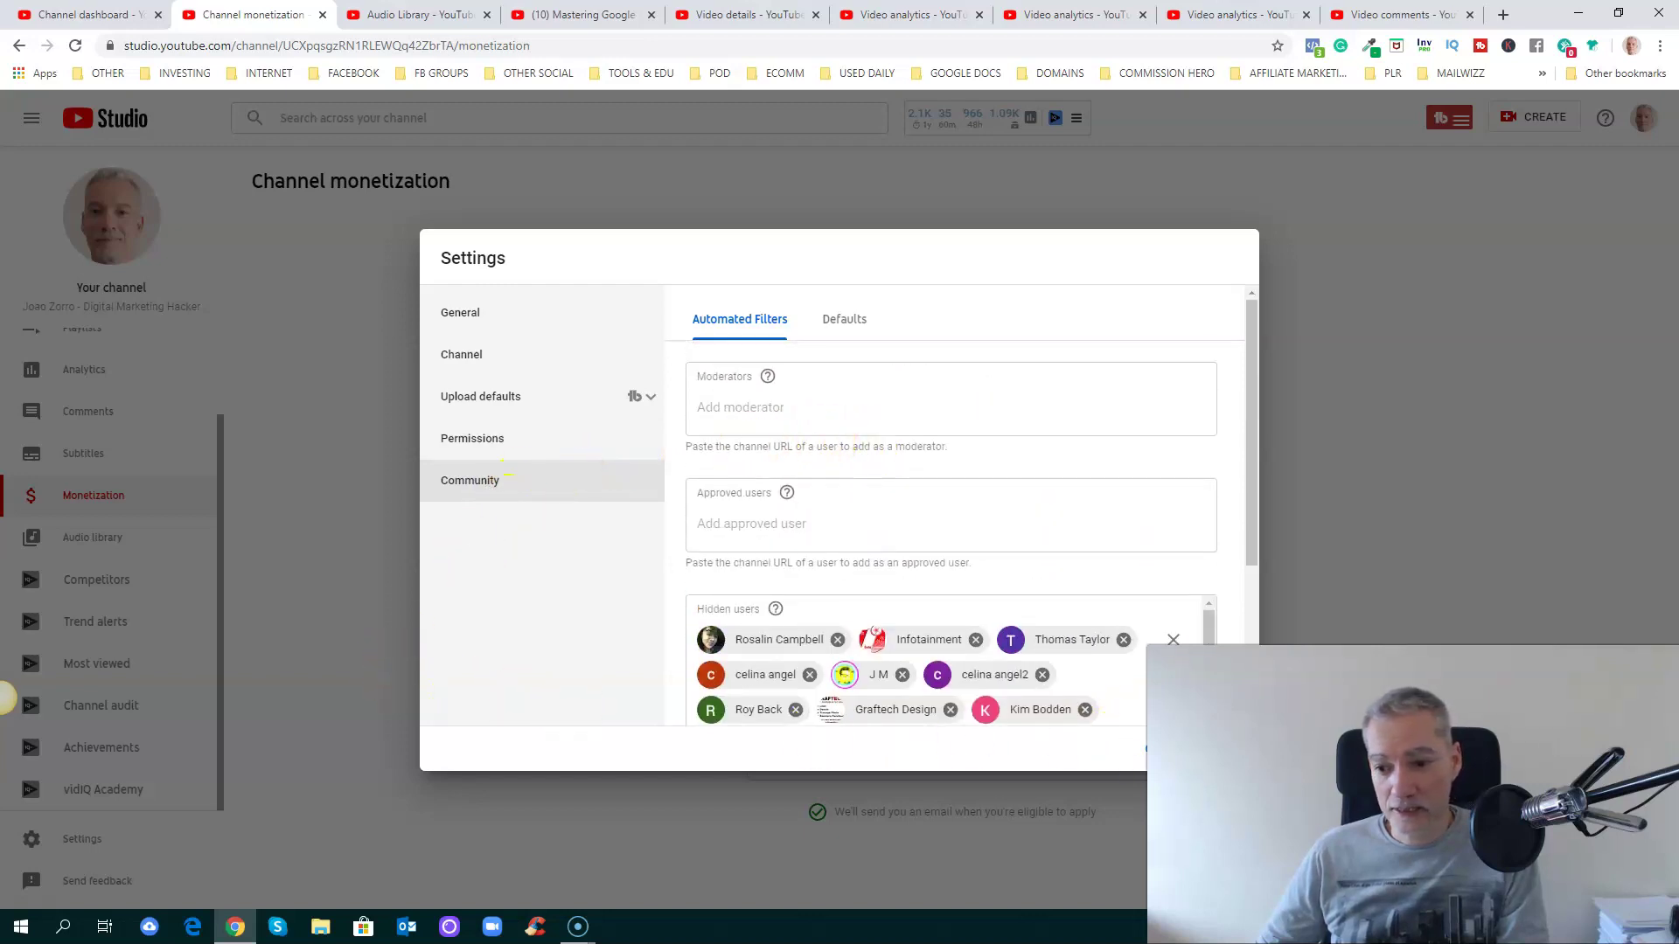
left_click(400, 612)
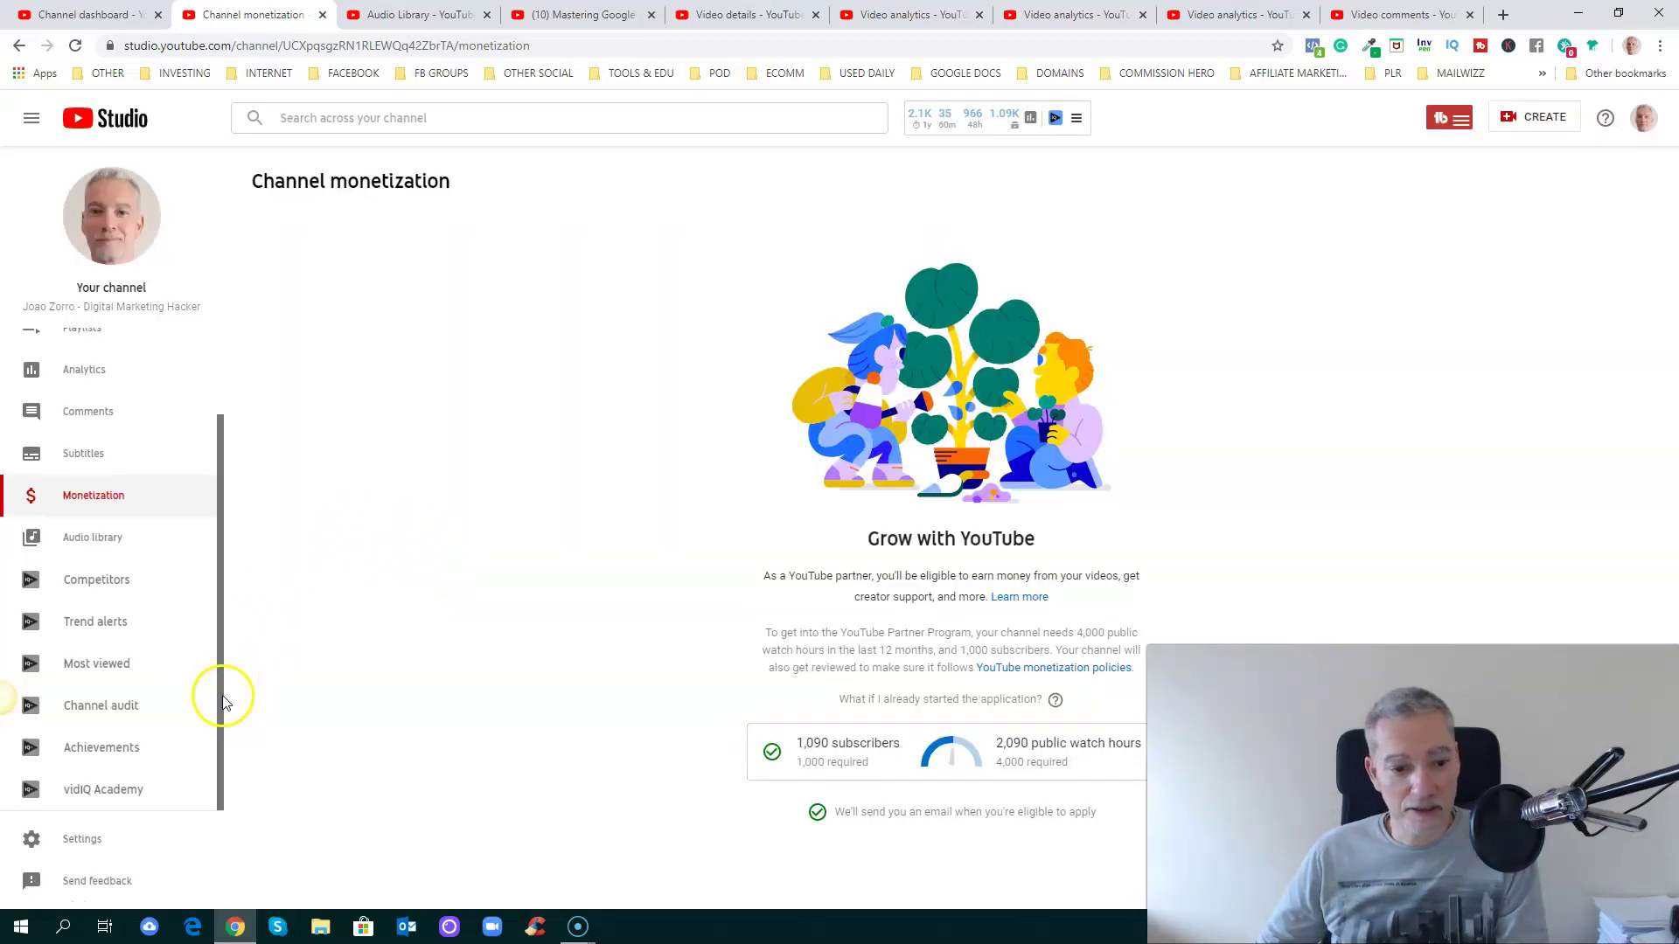
left_click_drag(225, 581, 226, 420)
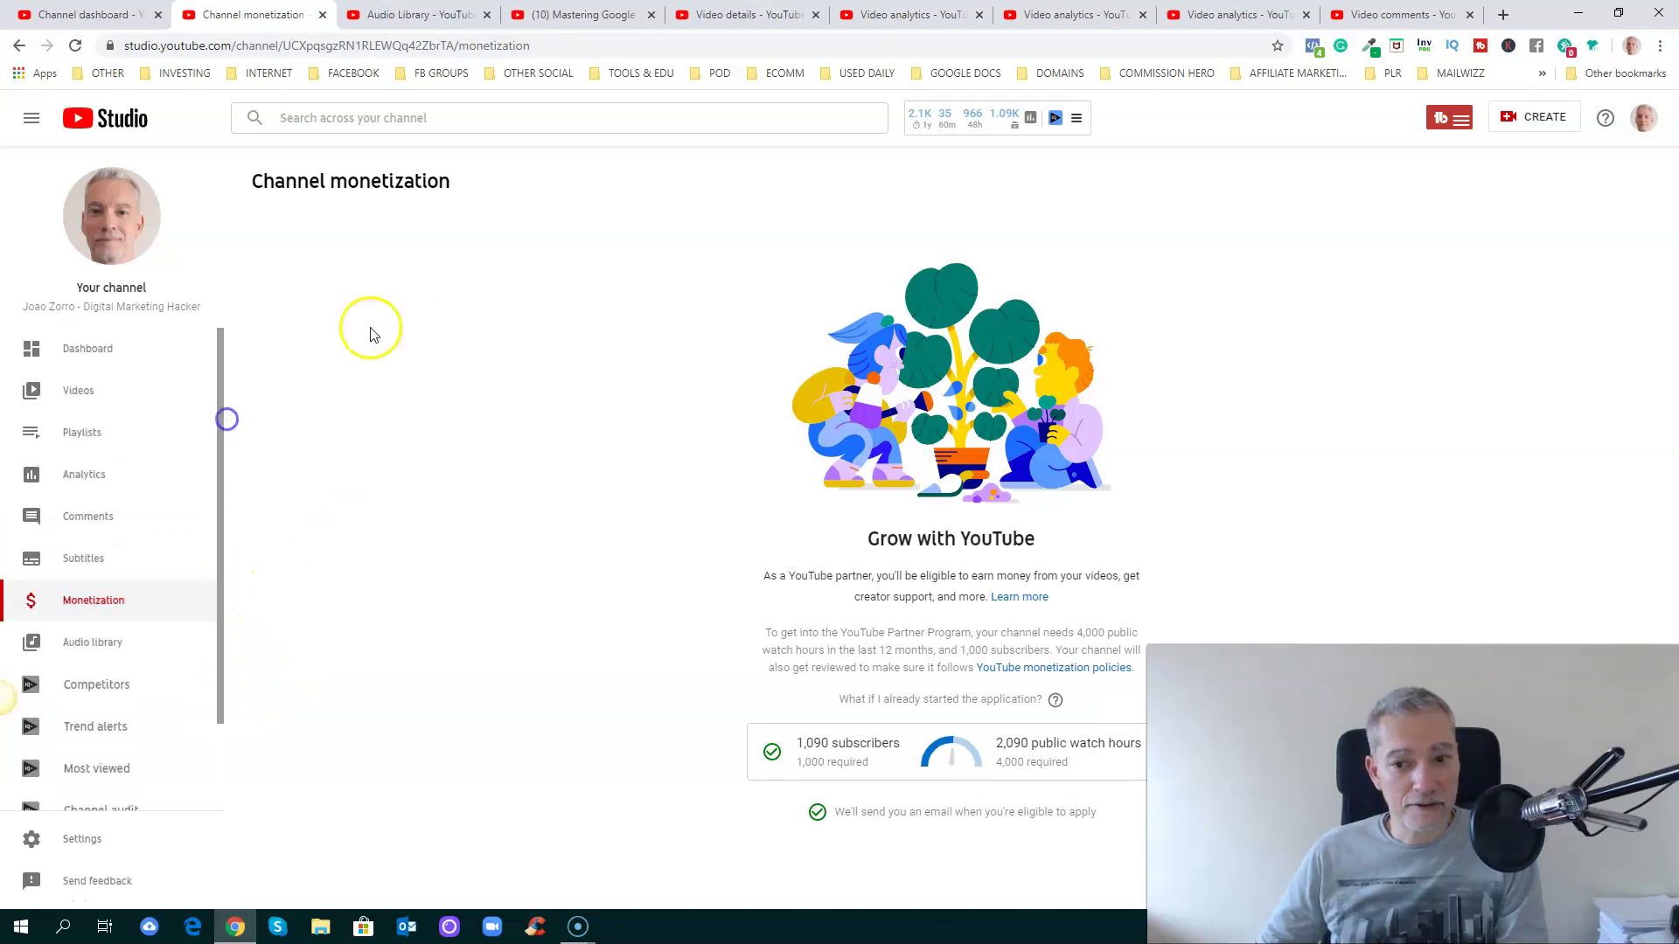